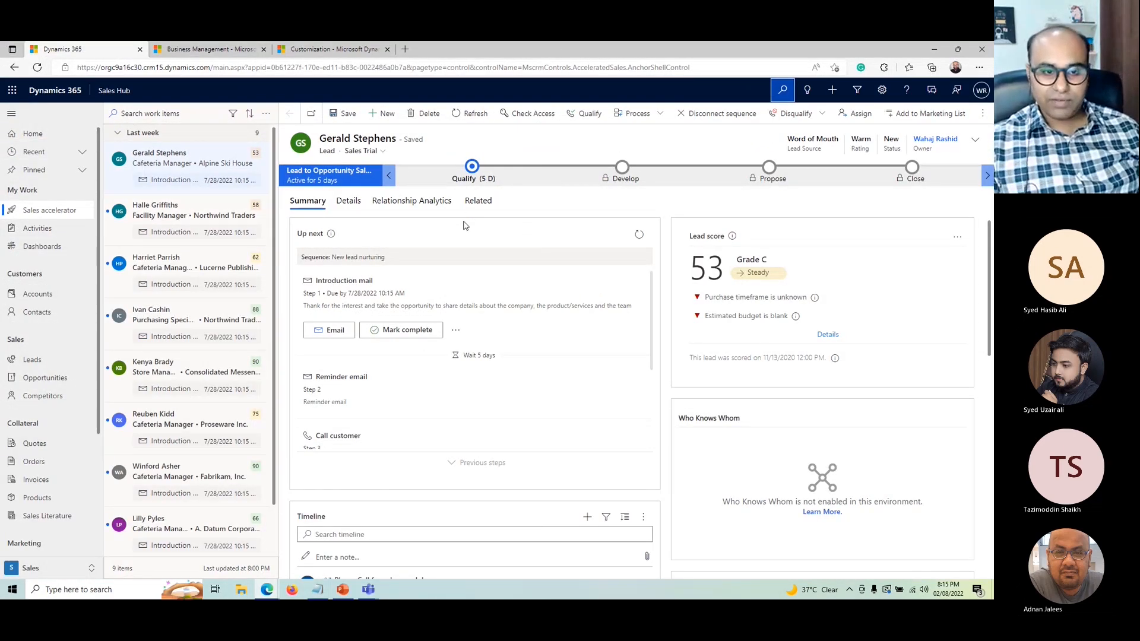
Review the published apps available in the environment and return to the lead record
{"action": "left_click", "coordinate": [125, 96]}
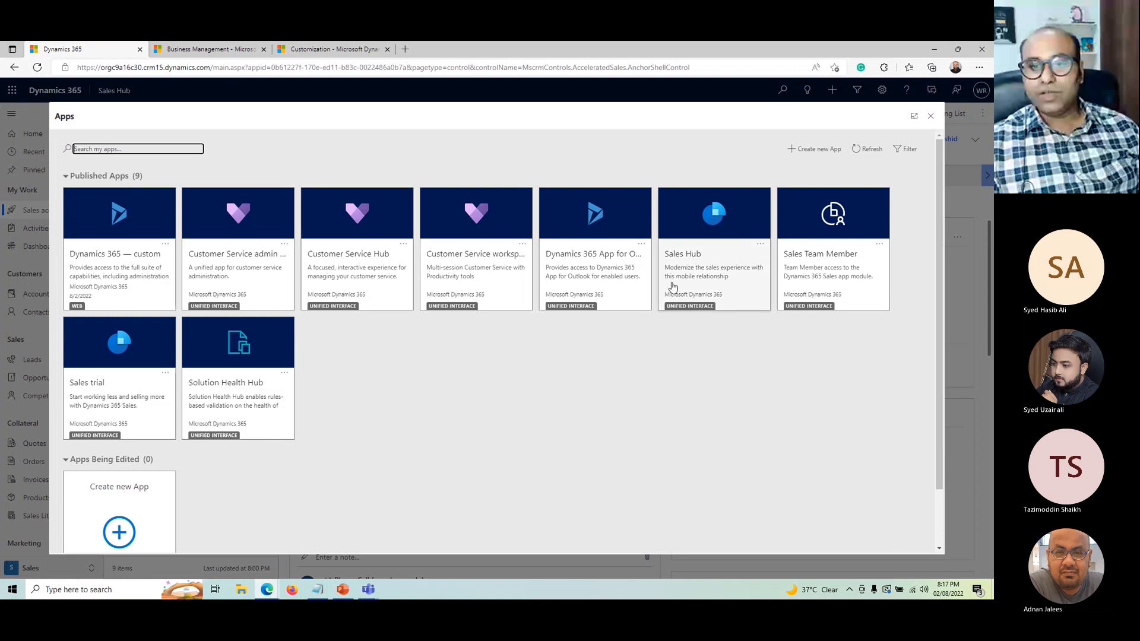
{"action": "left_click", "coordinate": [930, 117]}
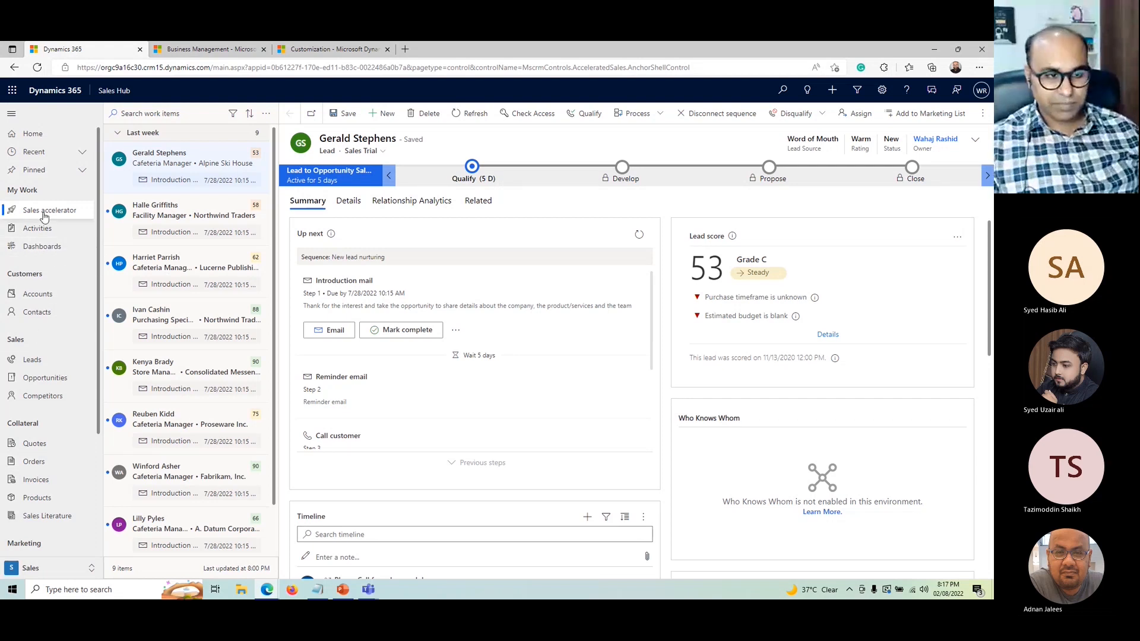
Go through the accounts list to the contacts list and open the Trey Research contact's record
{"action": "left_click", "coordinate": [42, 295]}
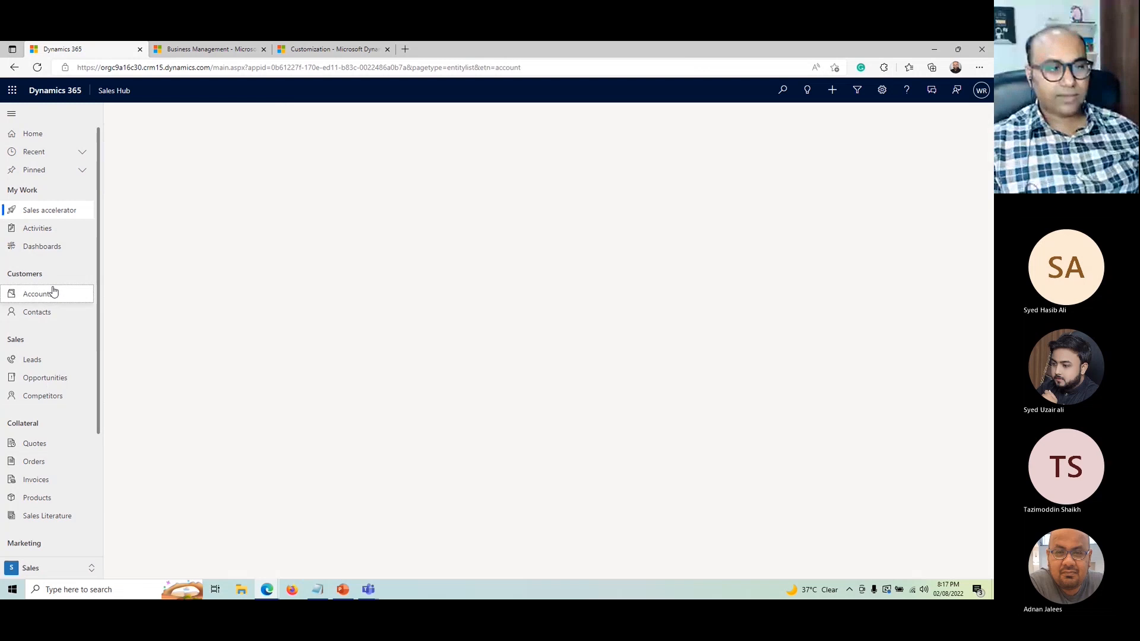
{"action": "left_click", "coordinate": [43, 319]}
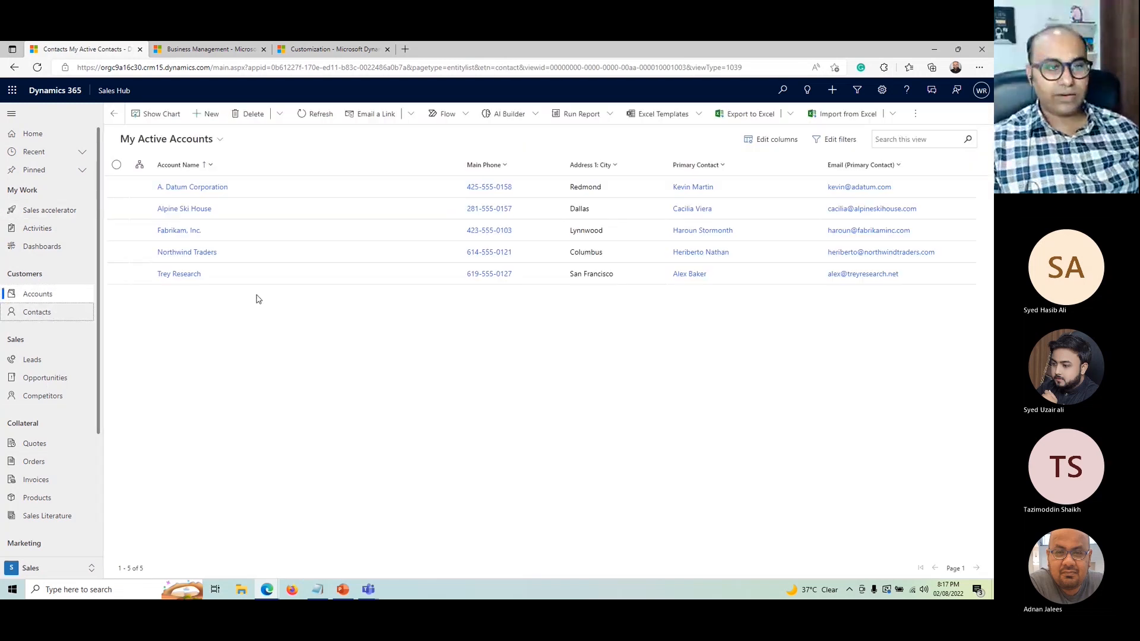
{"action": "left_click", "coordinate": [159, 209]}
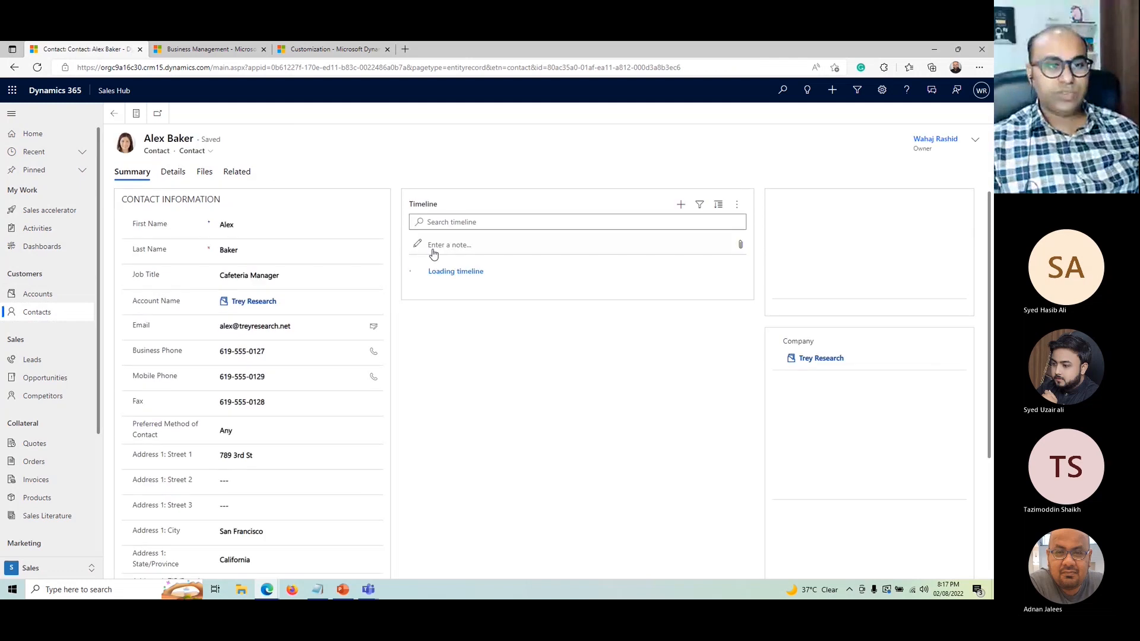
Examine the forms available for the contact record and the fields on its Summary page
{"action": "left_click", "coordinate": [203, 153]}
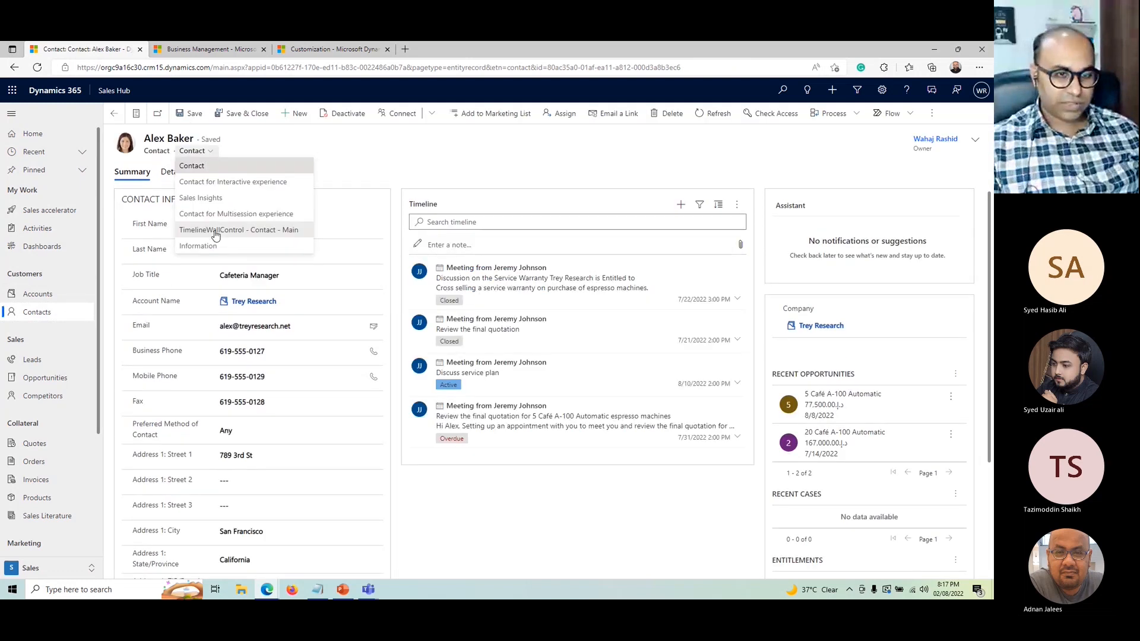
{"action": "left_click", "coordinate": [400, 172]}
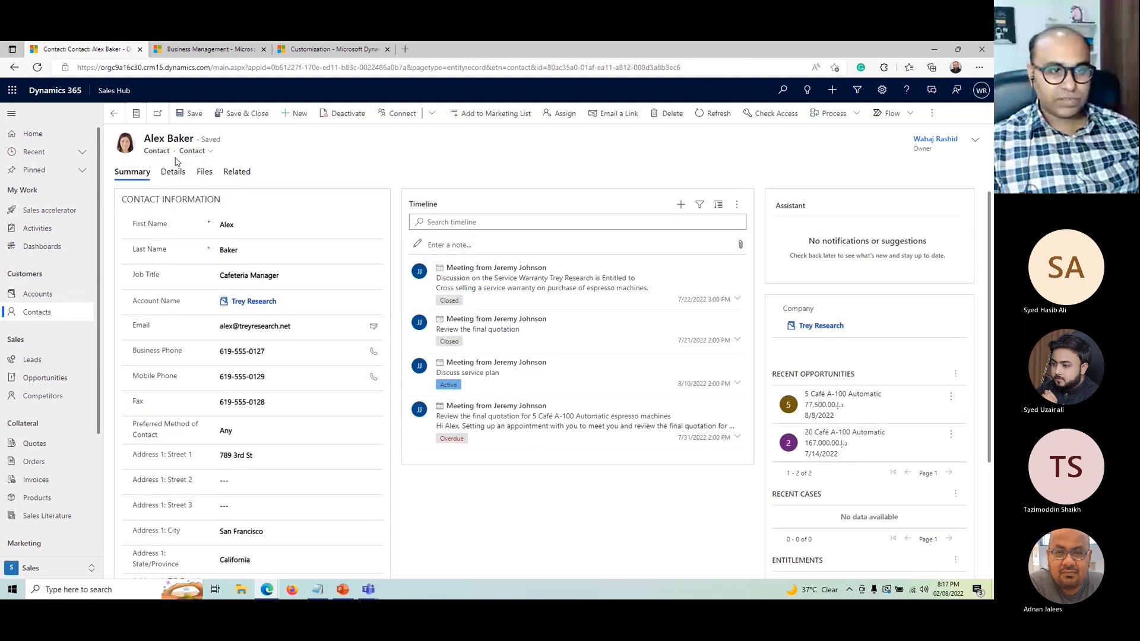
{"action": "left_click", "coordinate": [194, 155]}
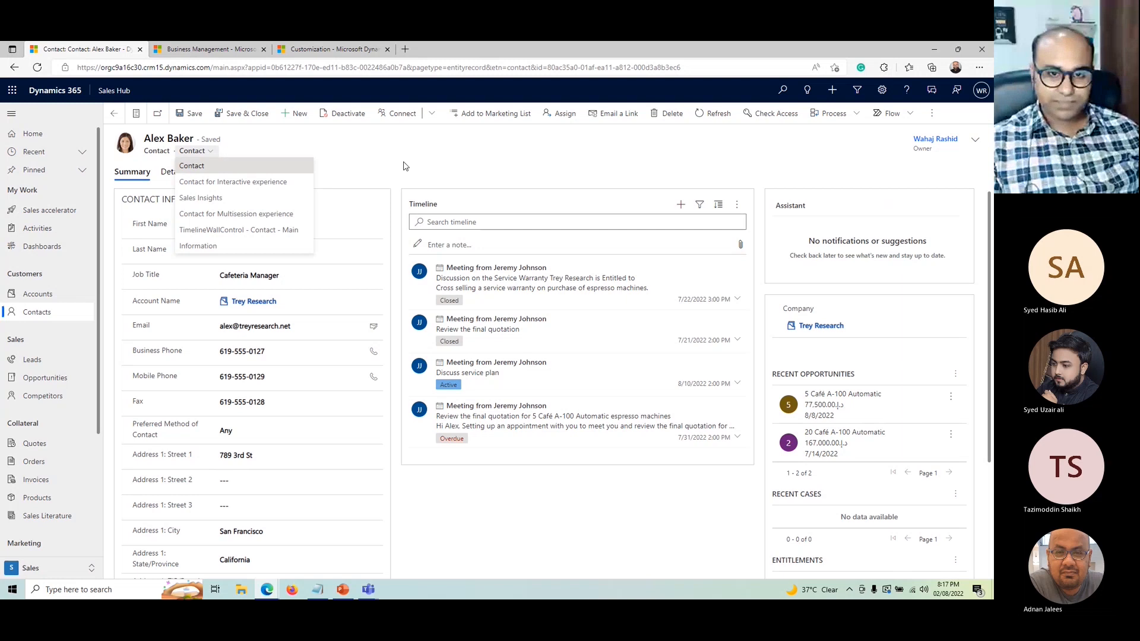
{"action": "left_click", "coordinate": [189, 155]}
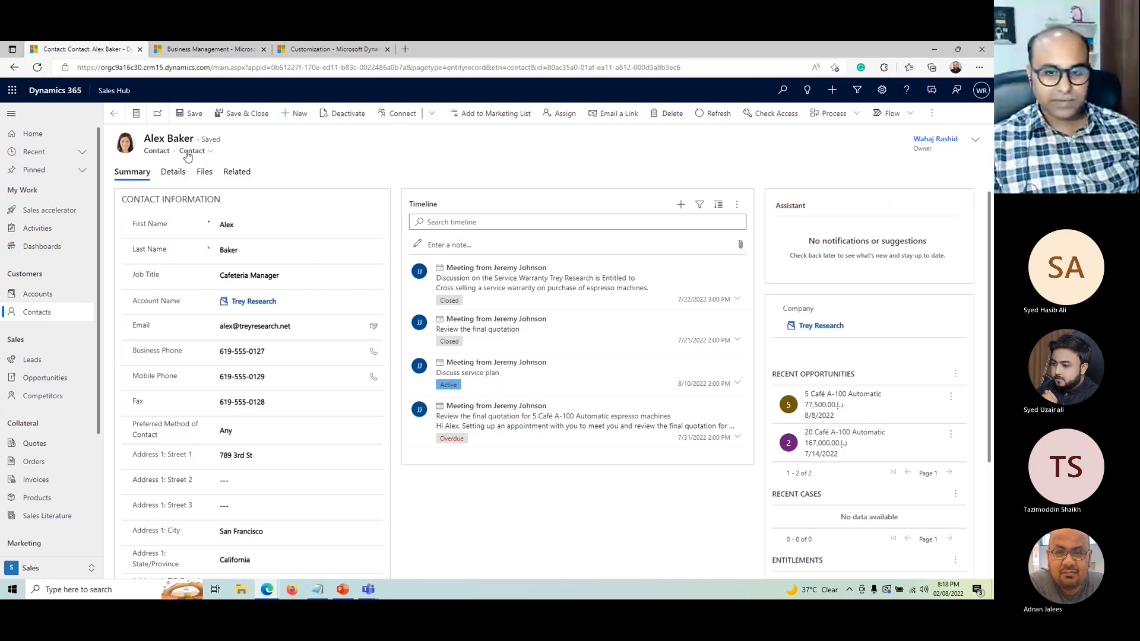
{"action": "scroll", "coordinate": [435, 329], "scroll_direction": "down", "scroll_amount": 1}
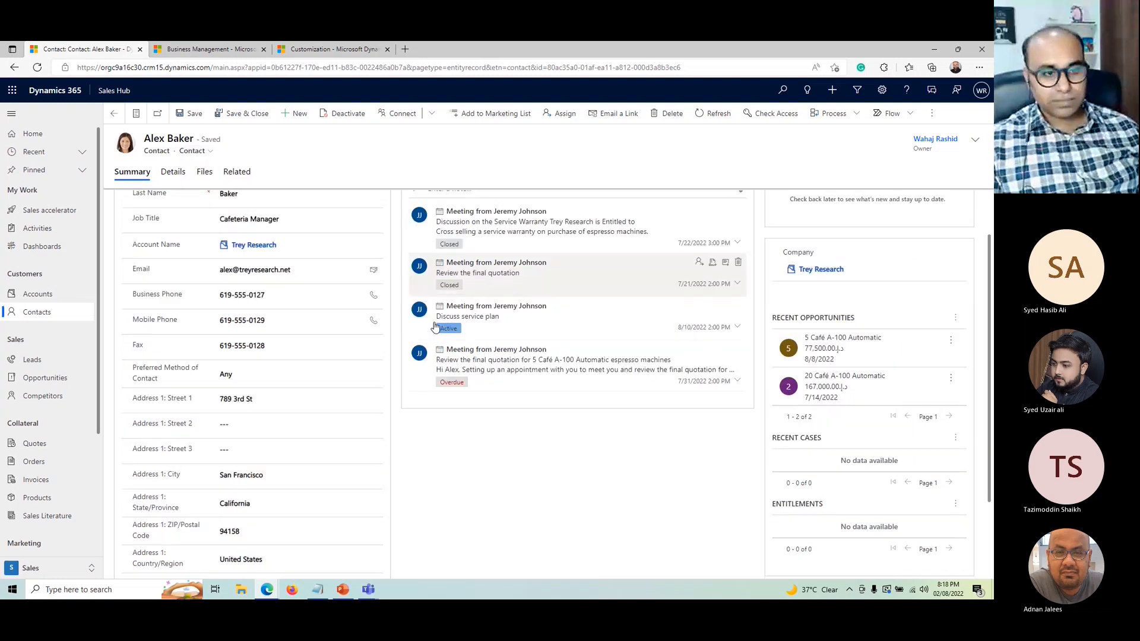
{"action": "scroll", "coordinate": [434, 329], "scroll_direction": "down", "scroll_amount": 1}
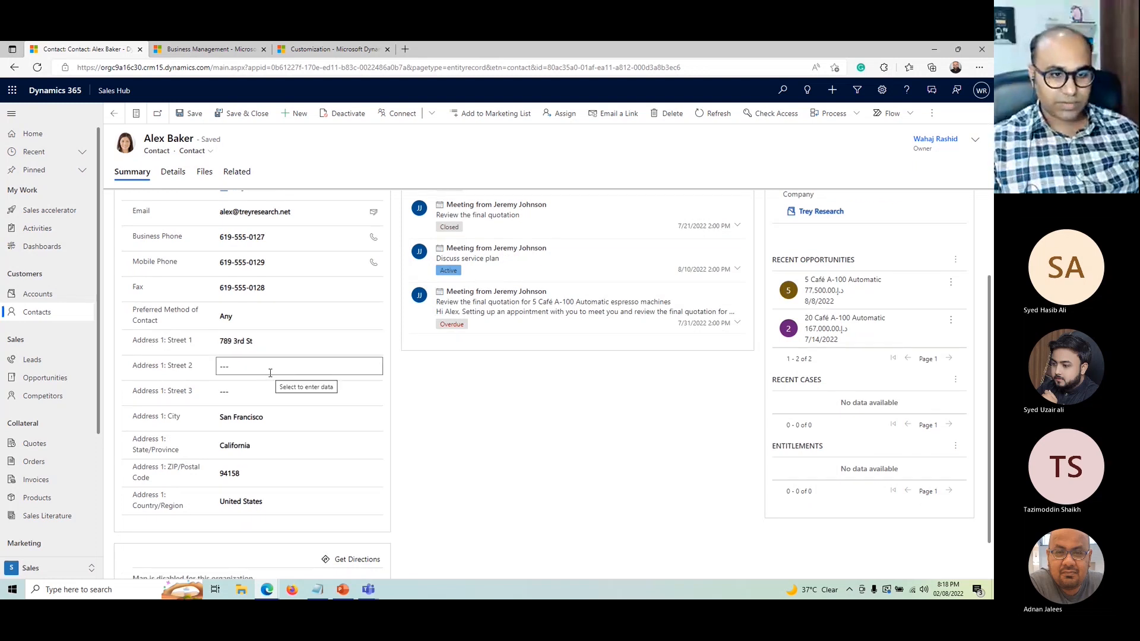
{"action": "scroll", "coordinate": [397, 447], "scroll_direction": "up", "scroll_amount": 3}
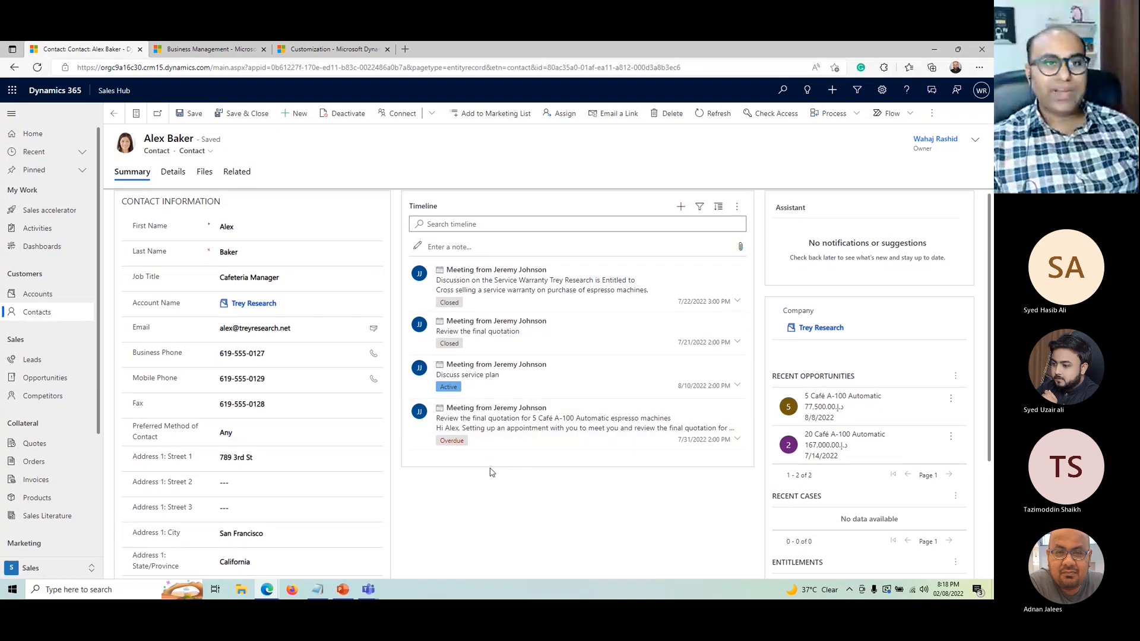
Open Advanced Settings from the contact record and display the list of all solutions
{"action": "left_click", "coordinate": [205, 49]}
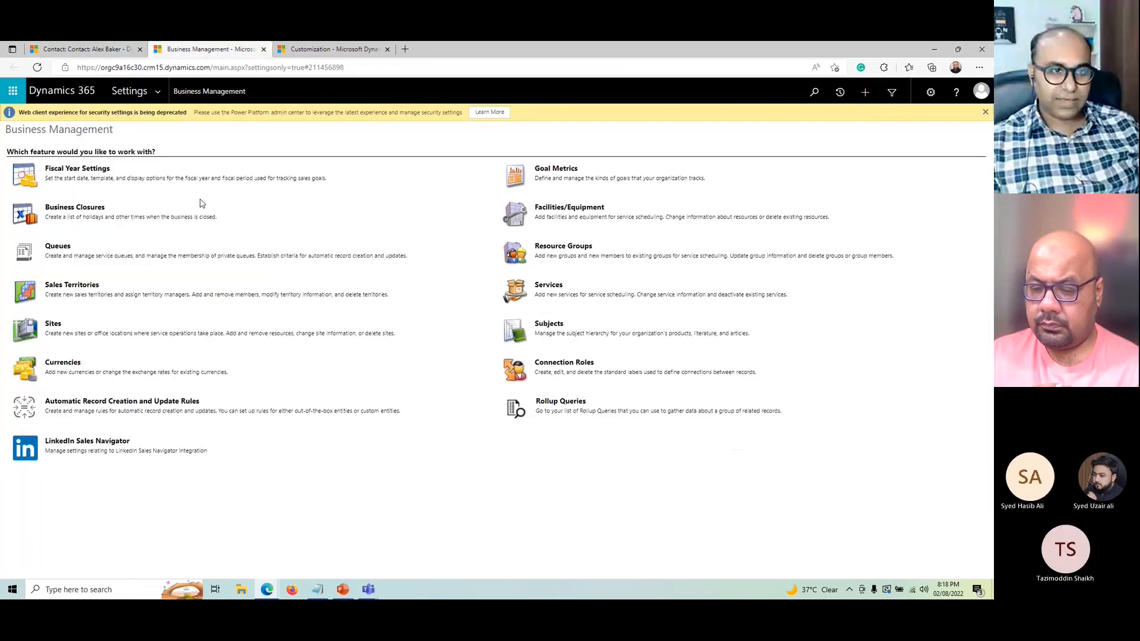
{"action": "left_click", "coordinate": [97, 49]}
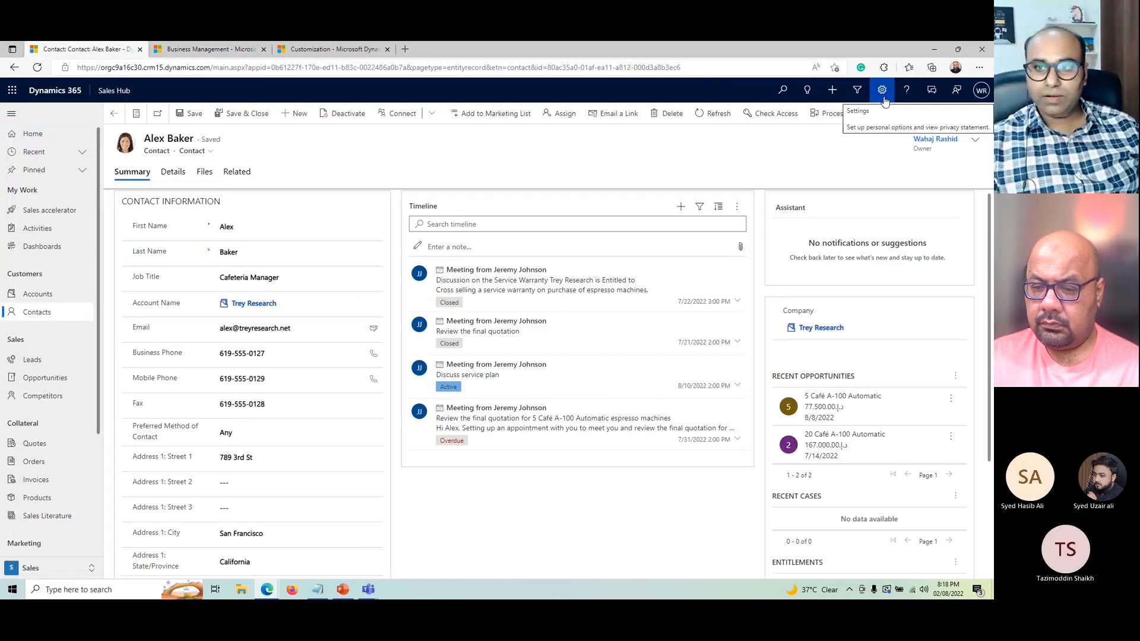
{"action": "left_click", "coordinate": [881, 100]}
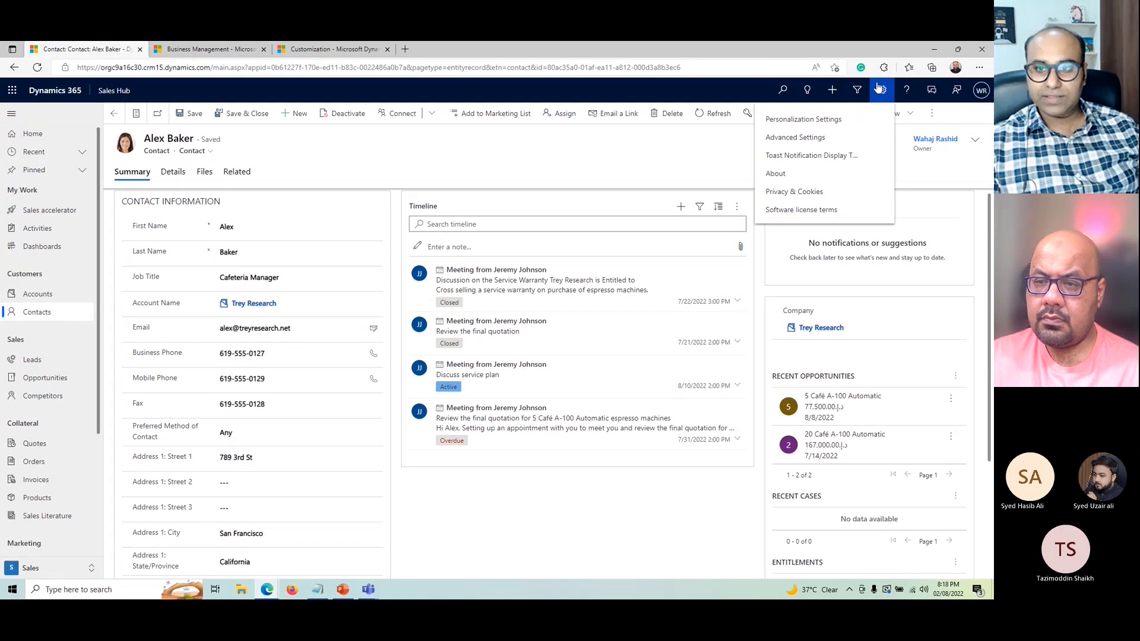
{"action": "left_click", "coordinate": [793, 140]}
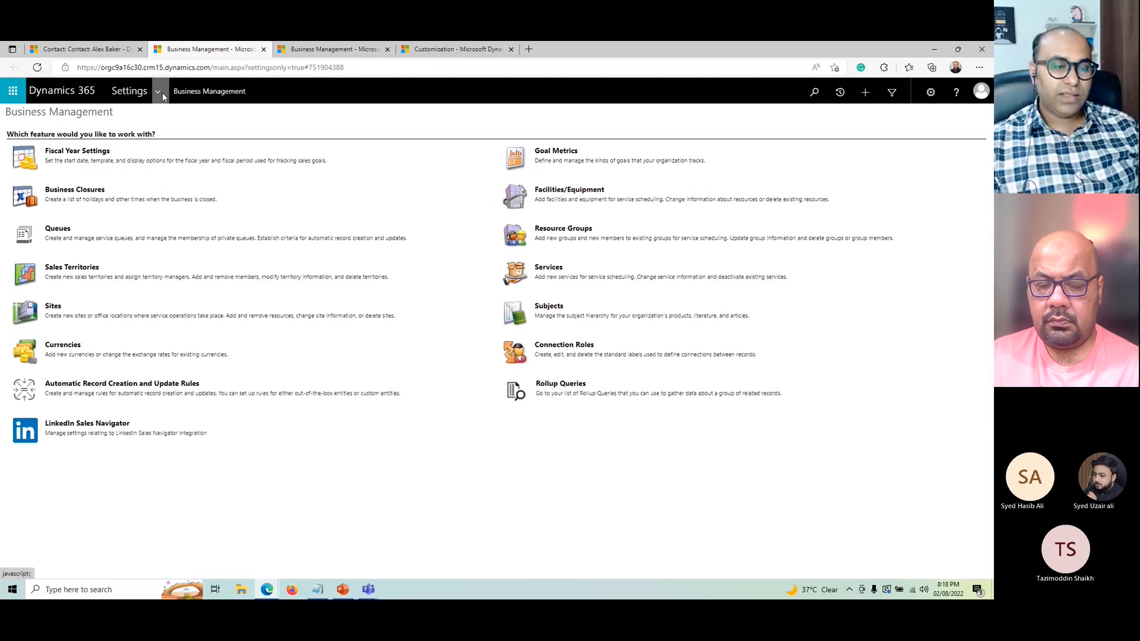
{"action": "left_click", "coordinate": [160, 92]}
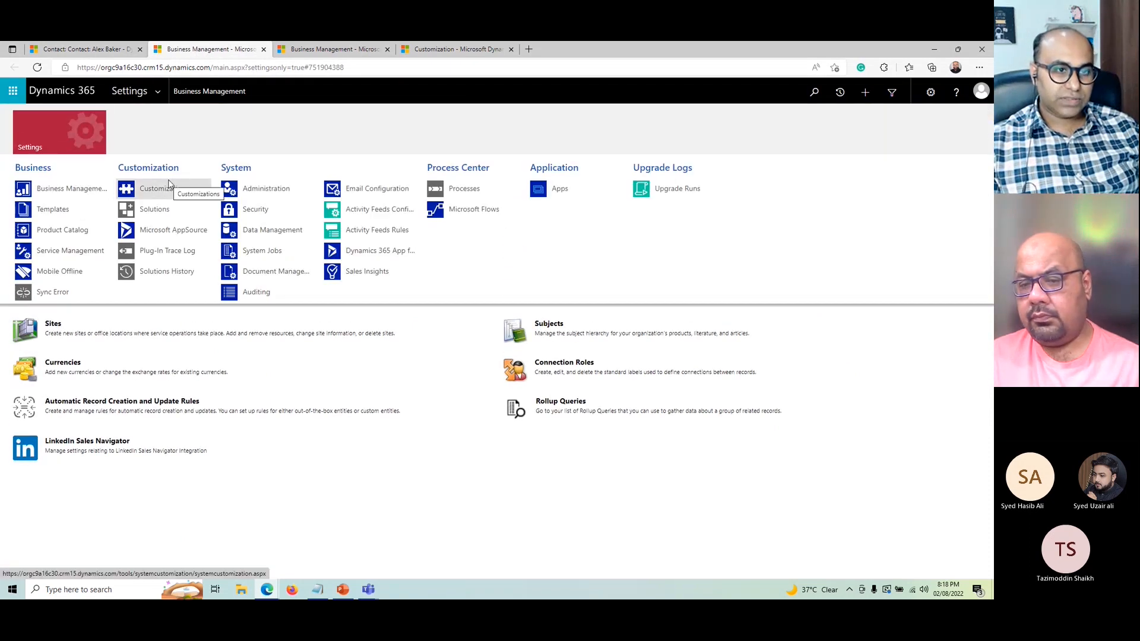
{"action": "left_click", "coordinate": [158, 209]}
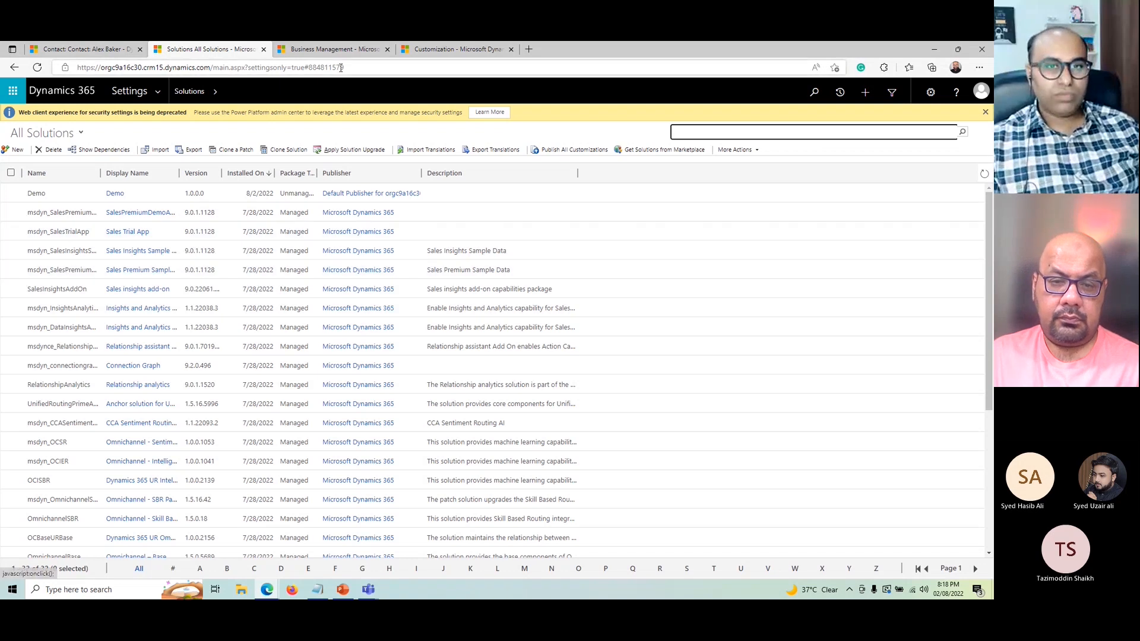
Go to the Customizations area and open the default solution with Customize the System
{"action": "left_click", "coordinate": [159, 92]}
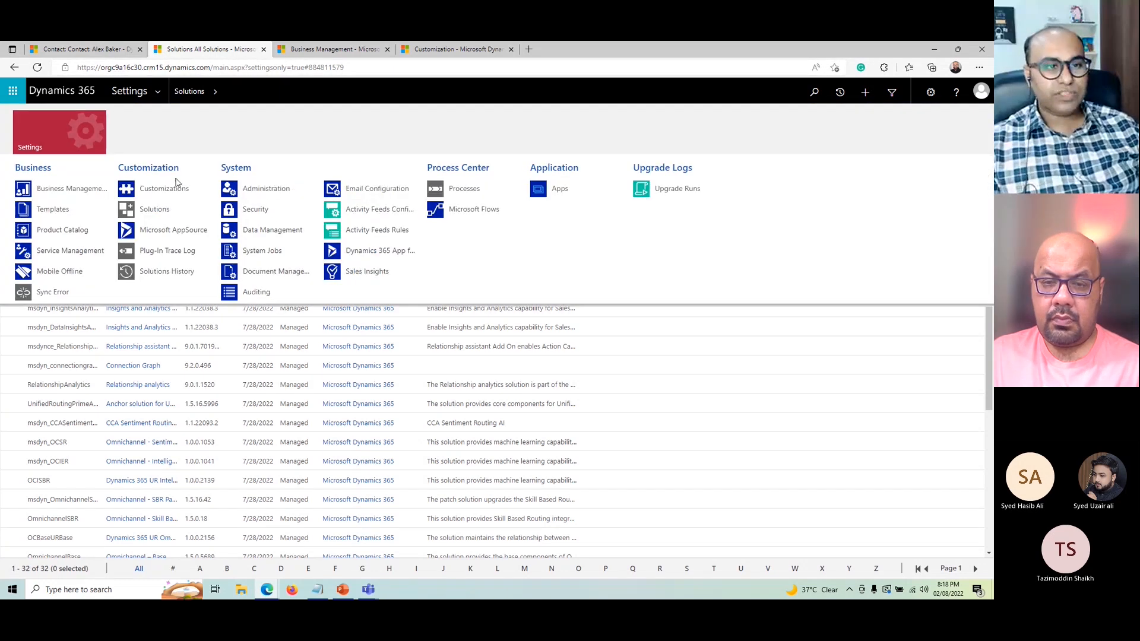
{"action": "left_click", "coordinate": [150, 190]}
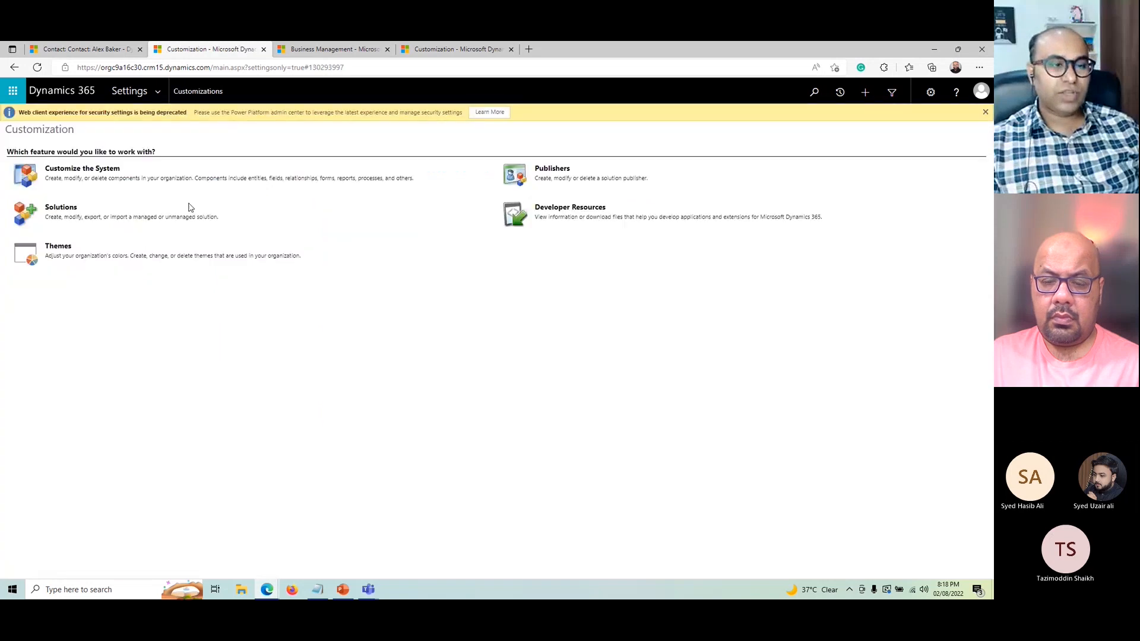
{"action": "left_click", "coordinate": [99, 171]}
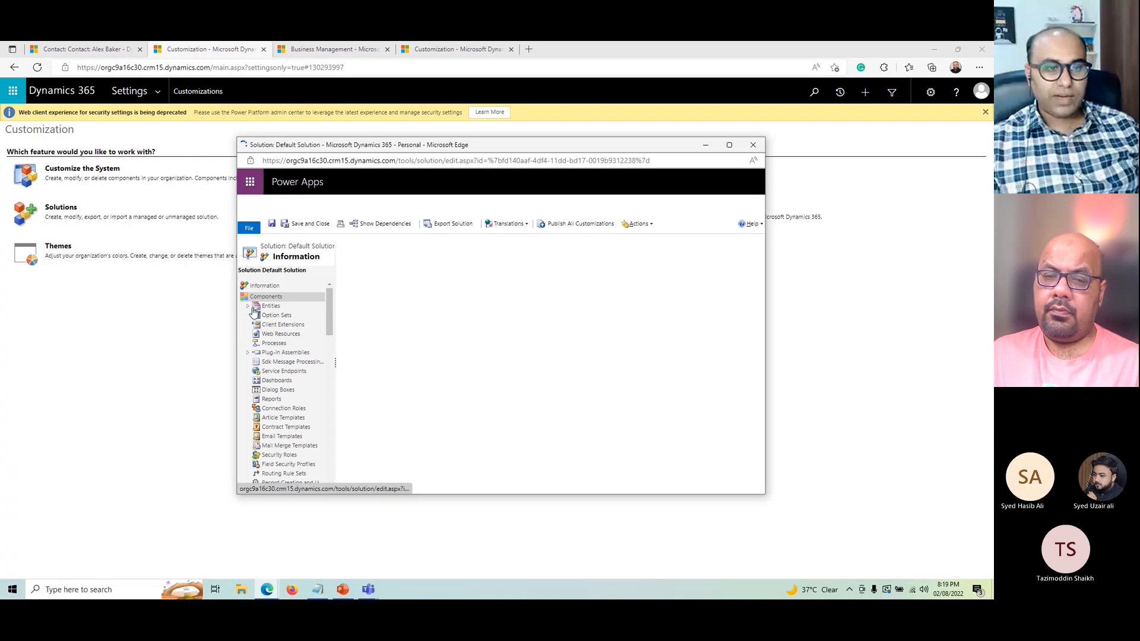
Locate the Contact entity among the default solution's entities and display its business rules
{"action": "left_click", "coordinate": [257, 306]}
{"action": "left_click", "coordinate": [248, 284]}
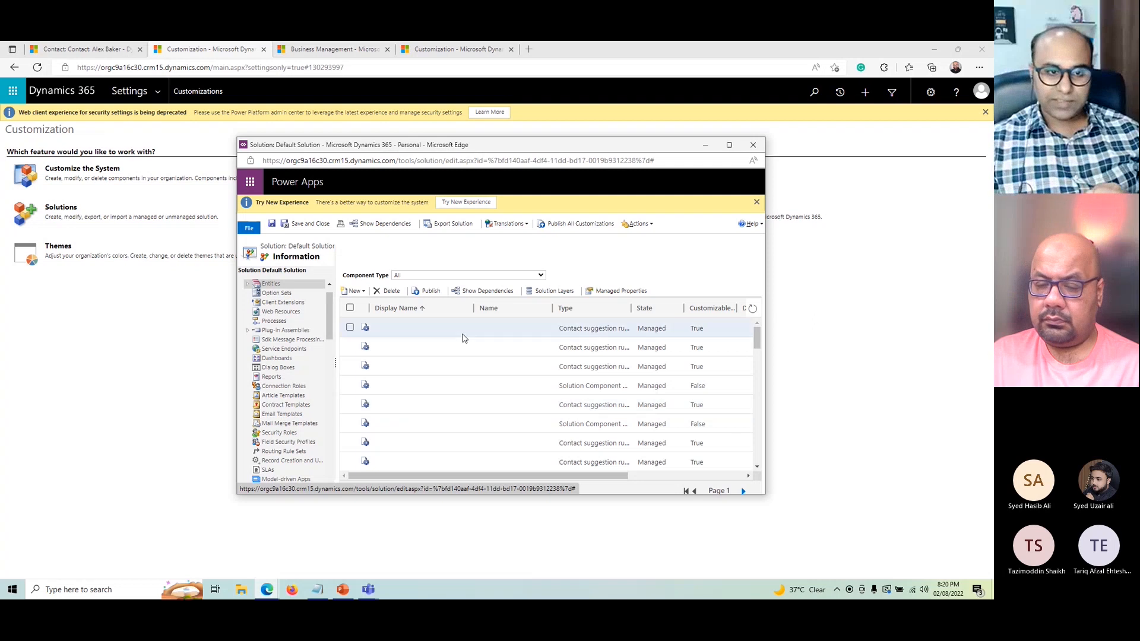
{"action": "left_click", "coordinate": [248, 284]}
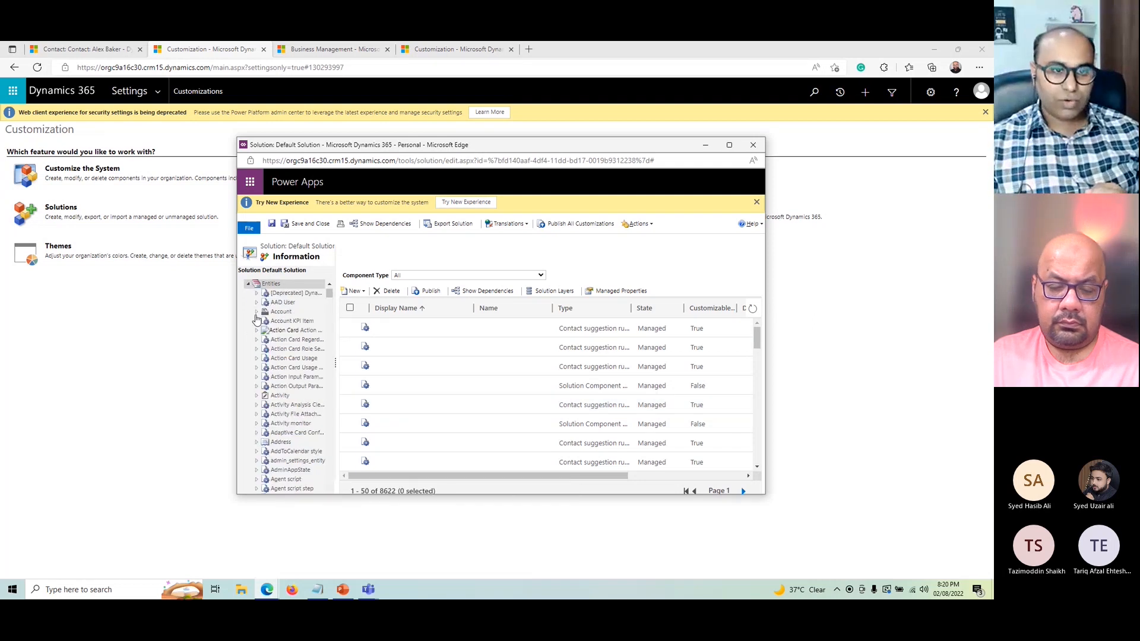
{"action": "scroll", "coordinate": [264, 369], "scroll_direction": "down", "scroll_amount": 5}
{"action": "scroll", "coordinate": [262, 370], "scroll_direction": "down", "scroll_amount": 10}
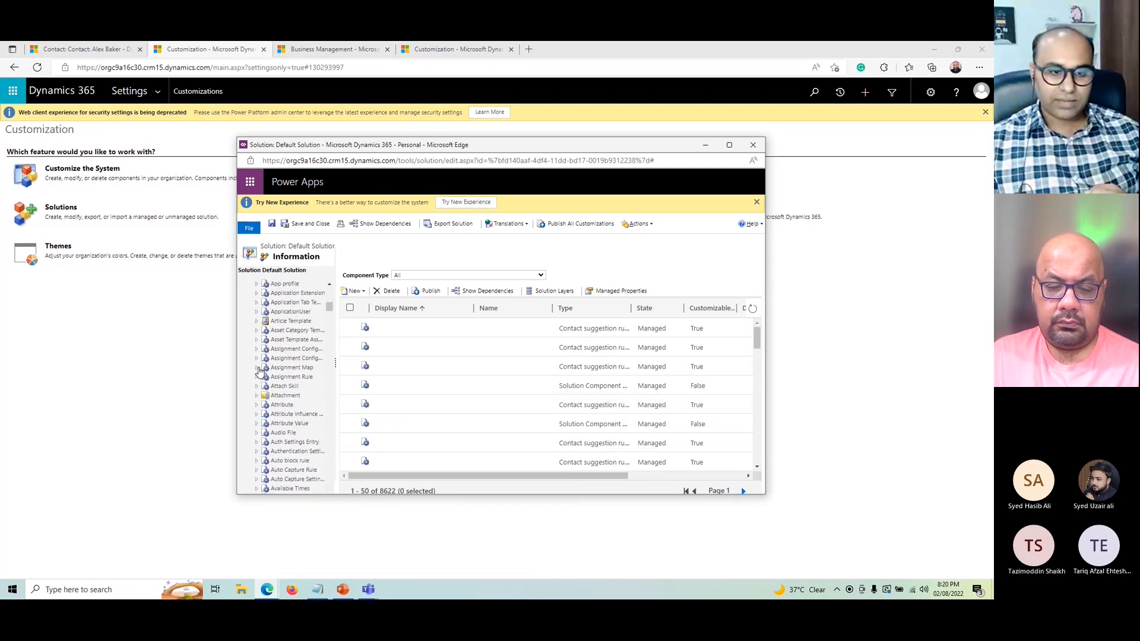
{"action": "scroll", "coordinate": [255, 374], "scroll_direction": "down", "scroll_amount": 7}
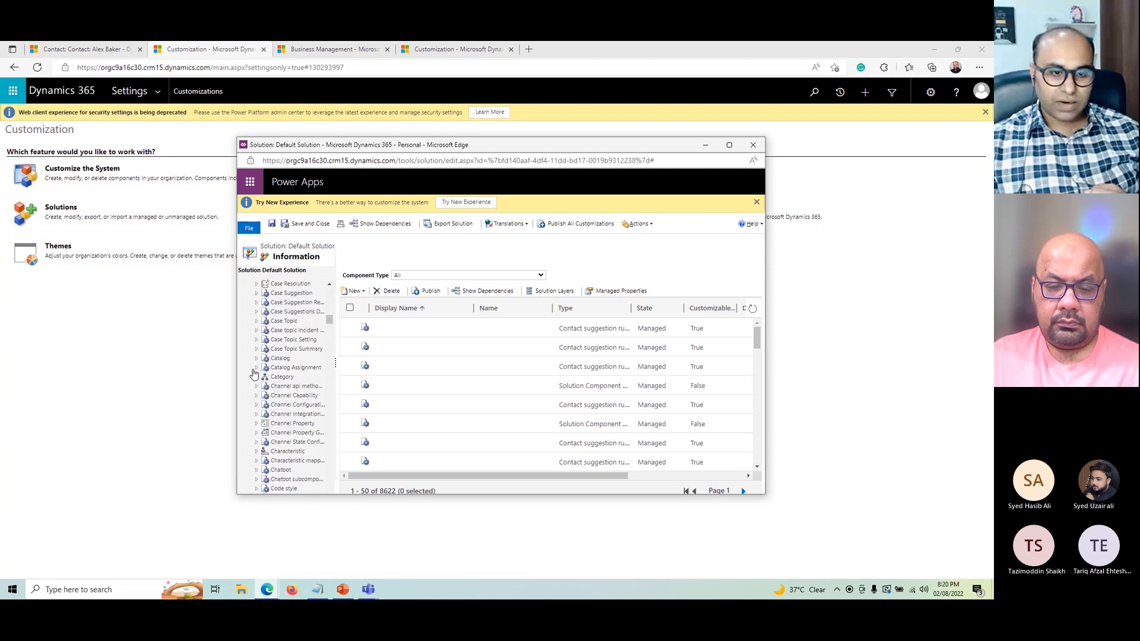
{"action": "scroll", "coordinate": [253, 391], "scroll_direction": "down", "scroll_amount": 1}
{"action": "left_click", "coordinate": [257, 399]}
{"action": "scroll", "coordinate": [283, 392], "scroll_direction": "down", "scroll_amount": 1}
{"action": "scroll", "coordinate": [291, 356], "scroll_direction": "up", "scroll_amount": 1}
{"action": "scroll", "coordinate": [313, 371], "scroll_direction": "up", "scroll_amount": 1}
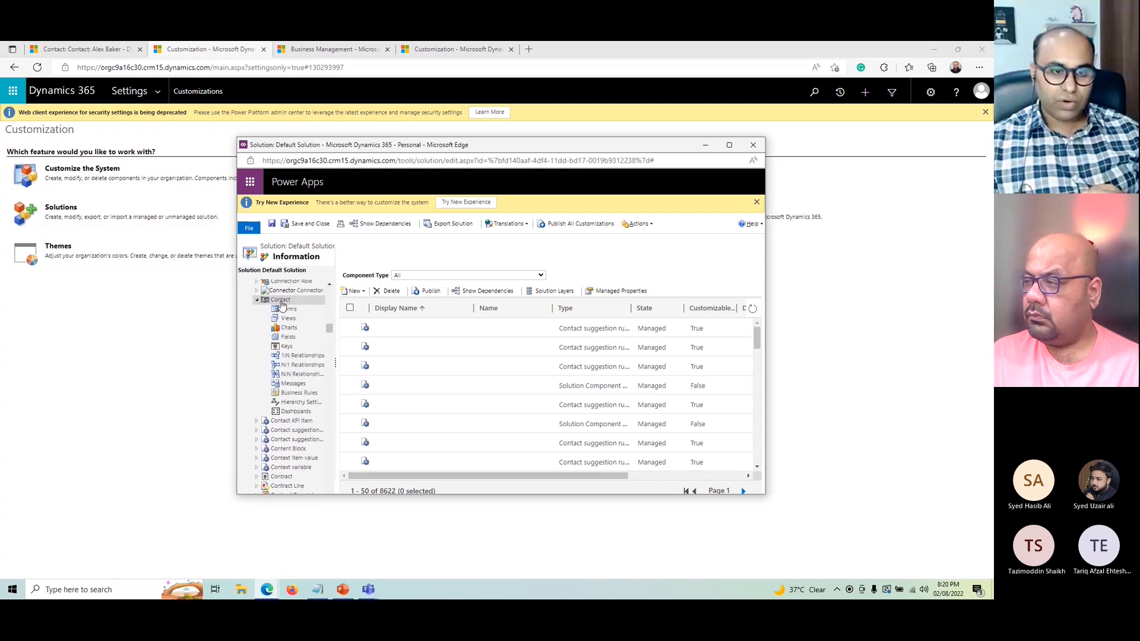
{"action": "left_click", "coordinate": [298, 393]}
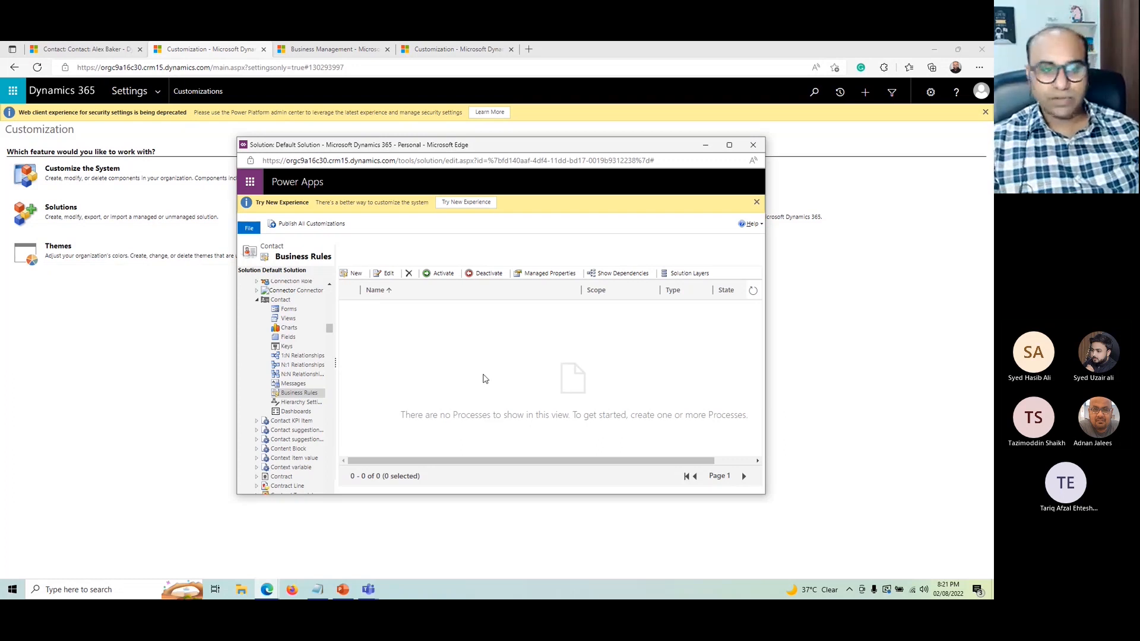
Close the default solution and return to the list of all solutions
{"action": "left_click", "coordinate": [753, 147]}
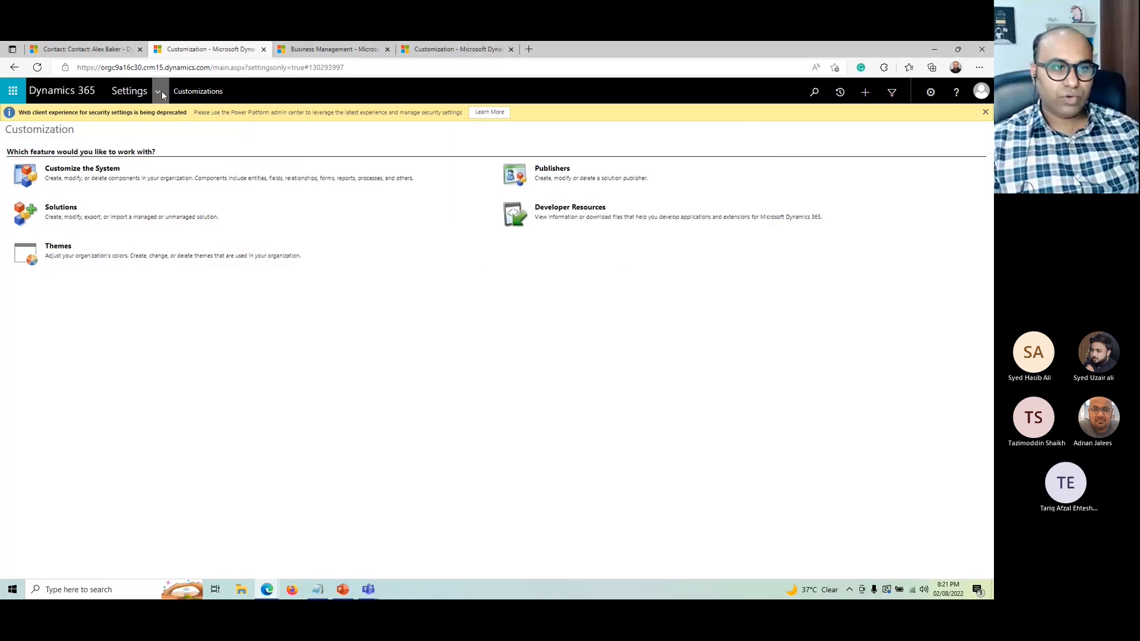
{"action": "left_click", "coordinate": [159, 92]}
{"action": "left_click", "coordinate": [164, 188]}
{"action": "left_click", "coordinate": [159, 92]}
{"action": "left_click", "coordinate": [159, 208]}
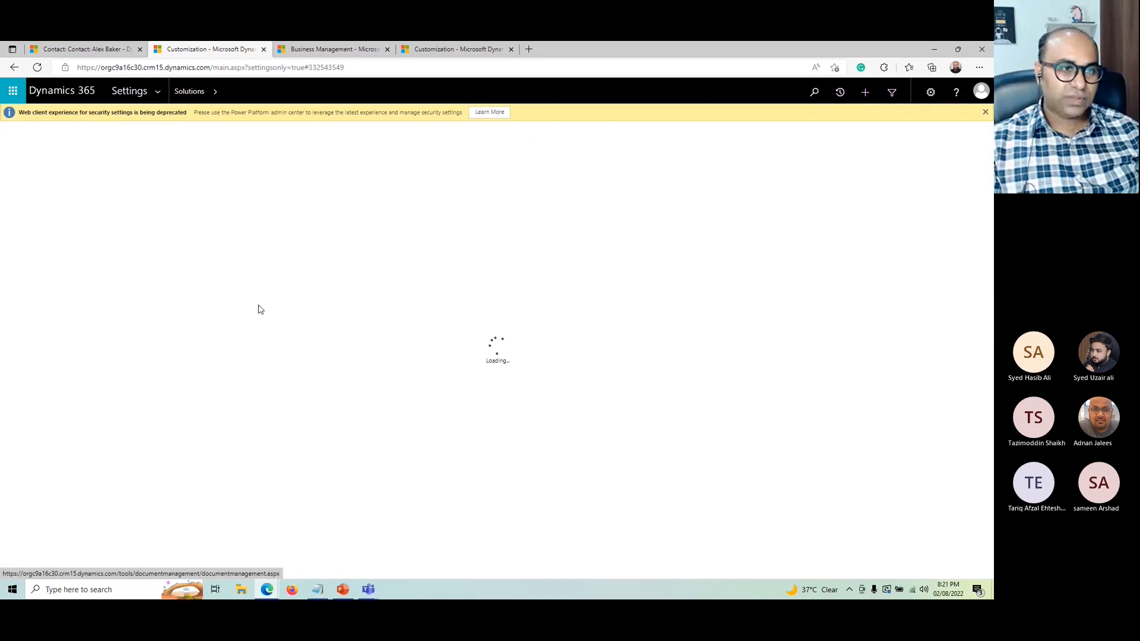
Start a new solution with the display name "Contact Business Rules" and the name "ContactBusinessRules"
{"action": "left_click", "coordinate": [20, 149]}
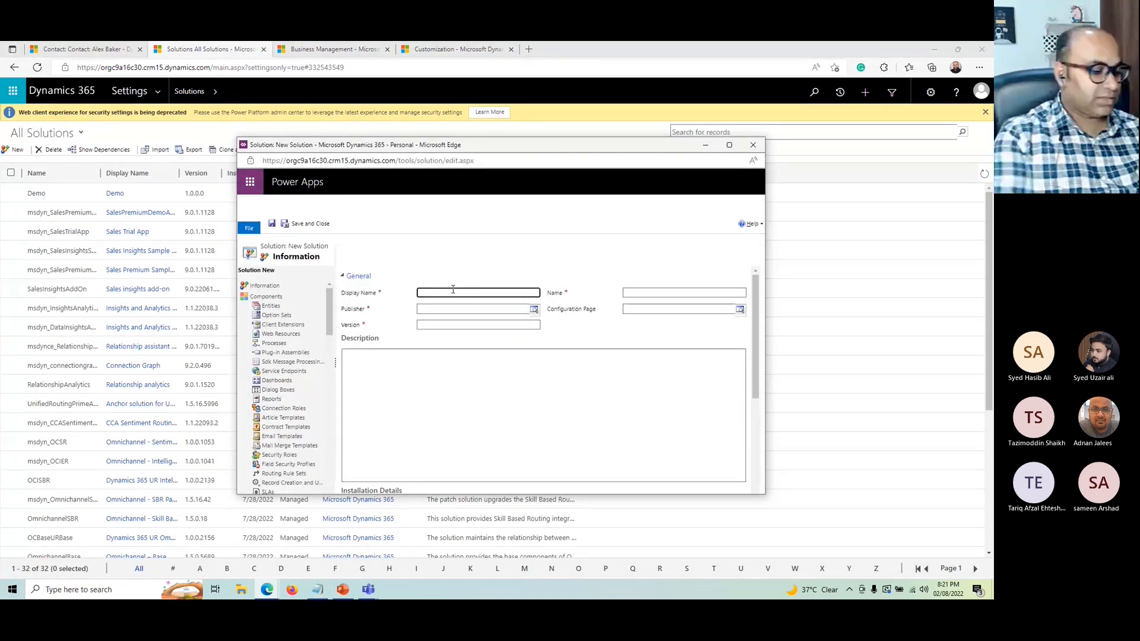
{"action": "type", "text": "Contact"}
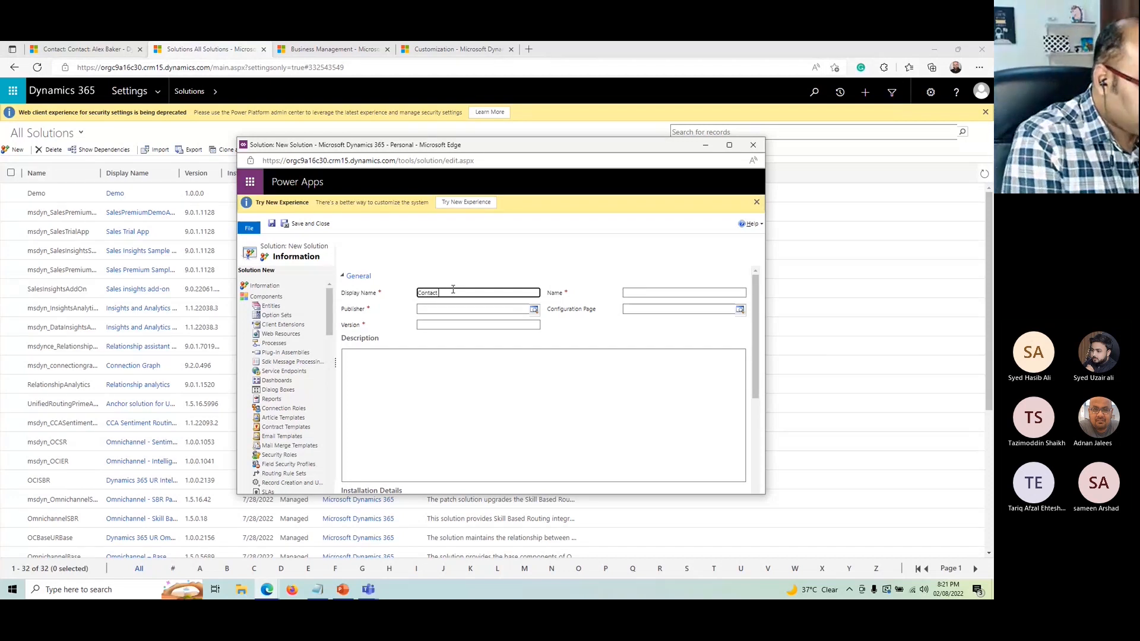
{"action": "type", "text": " Business Rules"}
{"action": "key", "text": "Tab"}
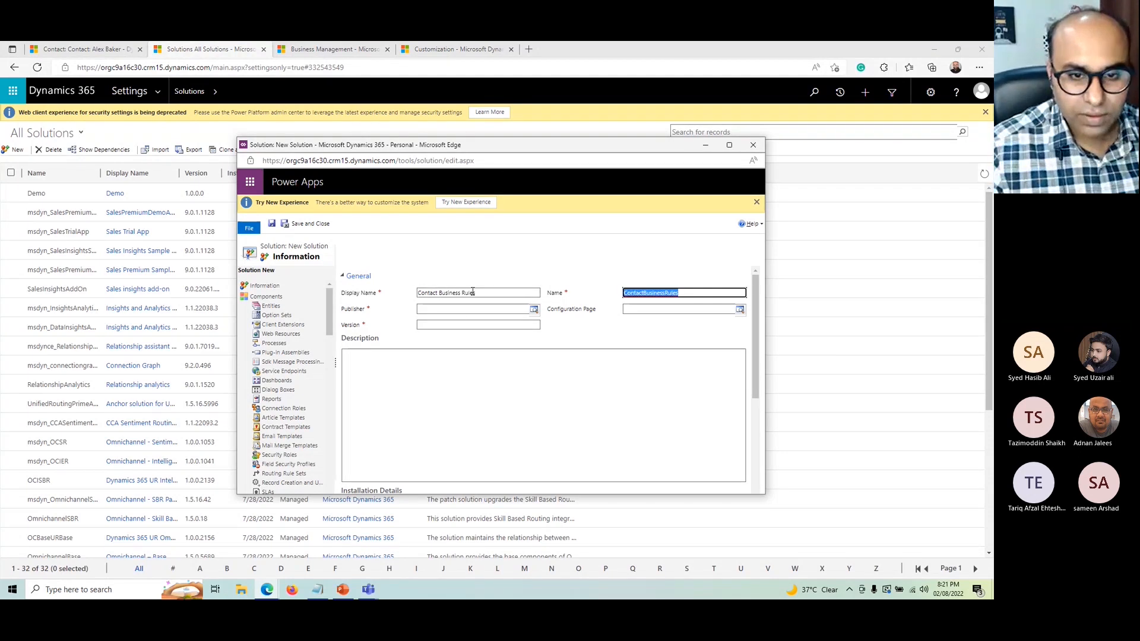
Set the publisher to Default Publisher for orgc9a16c30 and the version to 1.0.0.0, and save the new solution
{"action": "left_click", "coordinate": [460, 311]}
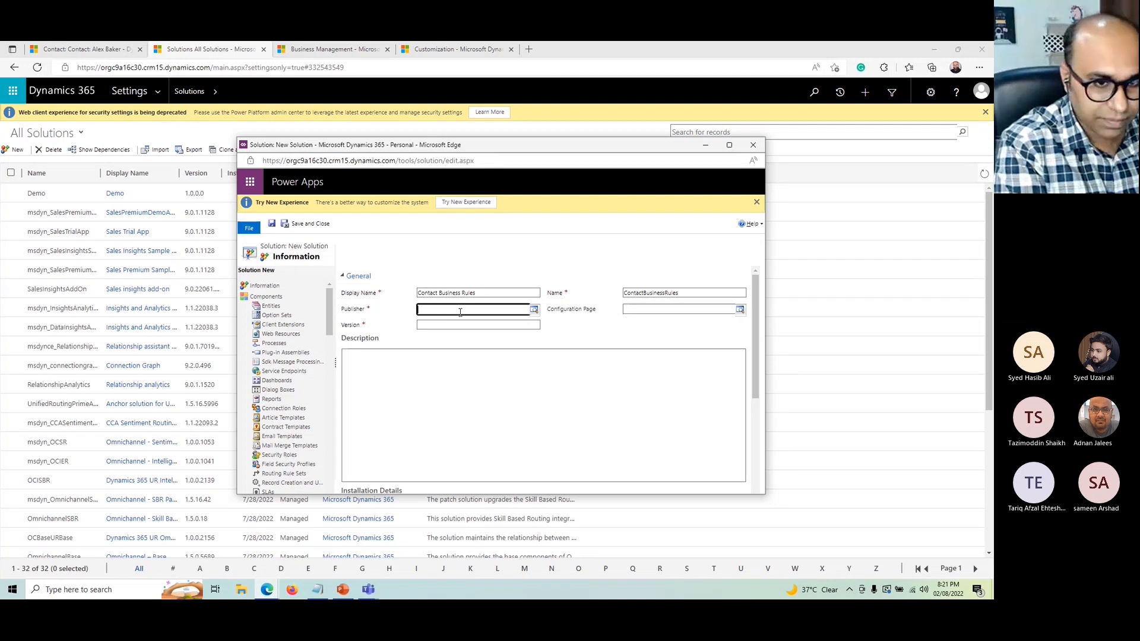
{"action": "left_click", "coordinate": [535, 310]}
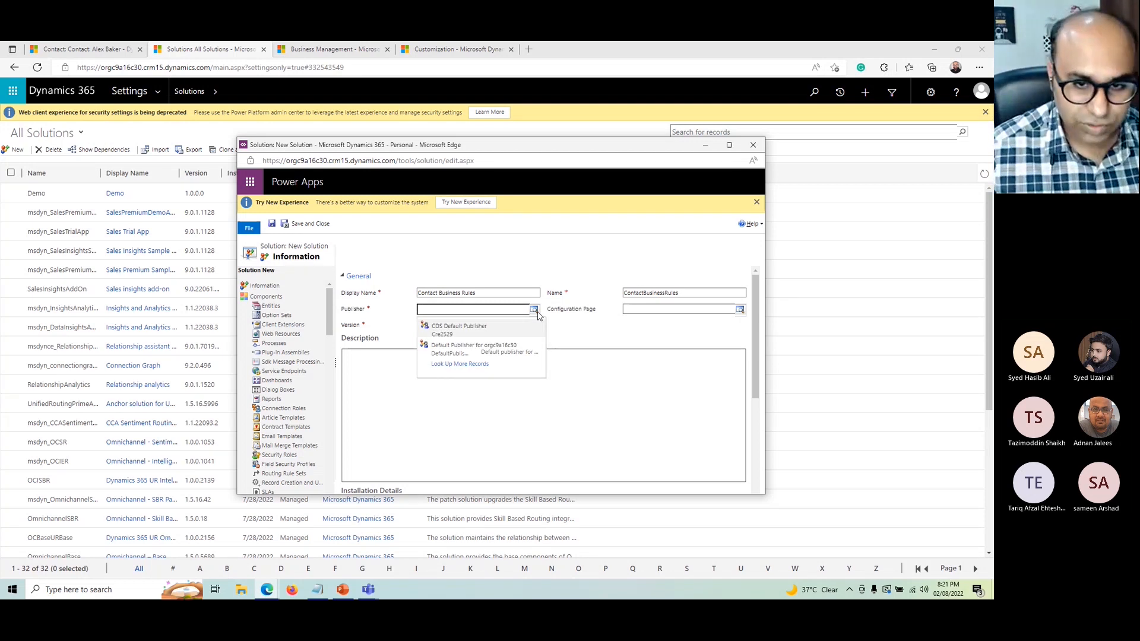
{"action": "left_click", "coordinate": [458, 346]}
{"action": "left_click", "coordinate": [430, 324]}
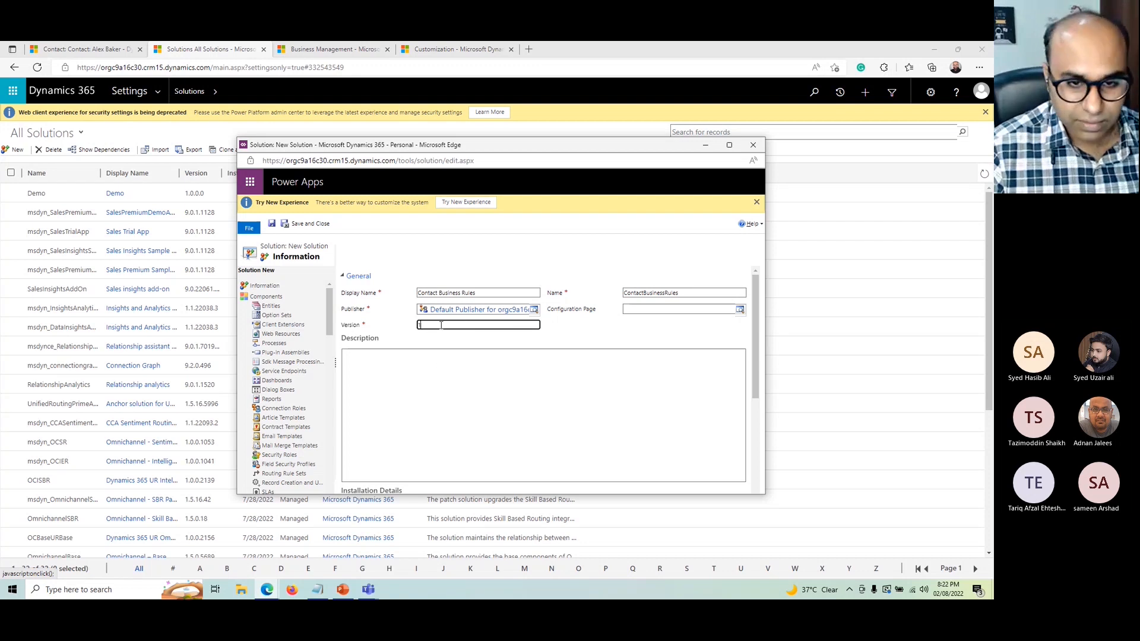
{"action": "type", "text": "1.0.0.0"}
{"action": "key", "text": "Tab"}
{"action": "left_click", "coordinate": [450, 370]}
{"action": "key", "text": "ctrl+s"}
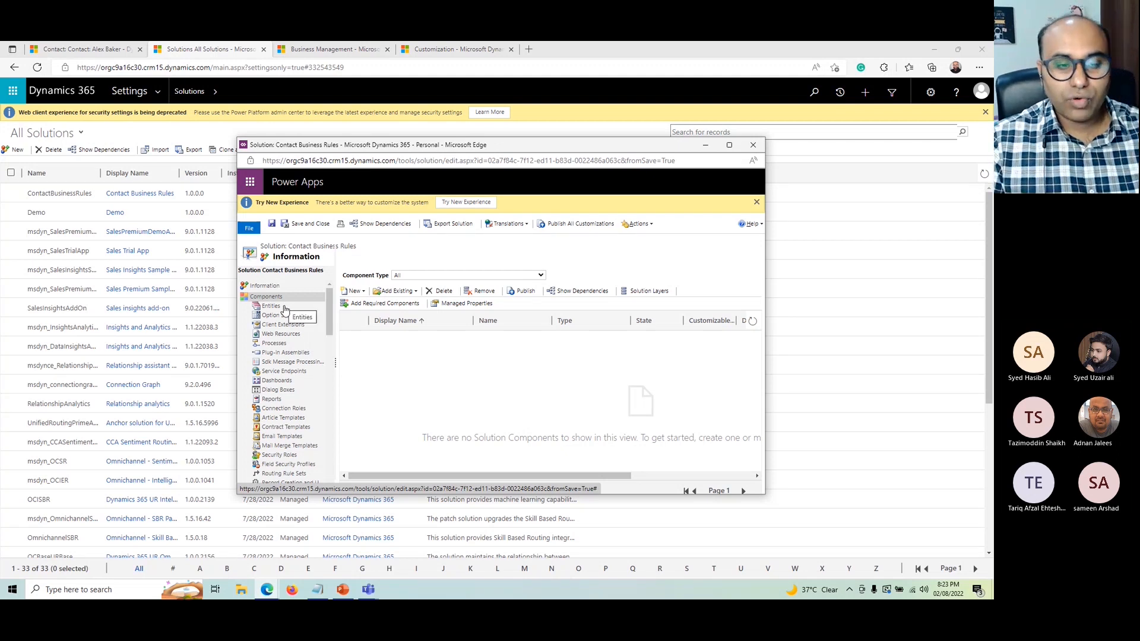
Choose the existing Contact entity as a component for the solution and proceed to its asset selection
{"action": "left_click", "coordinate": [283, 309]}
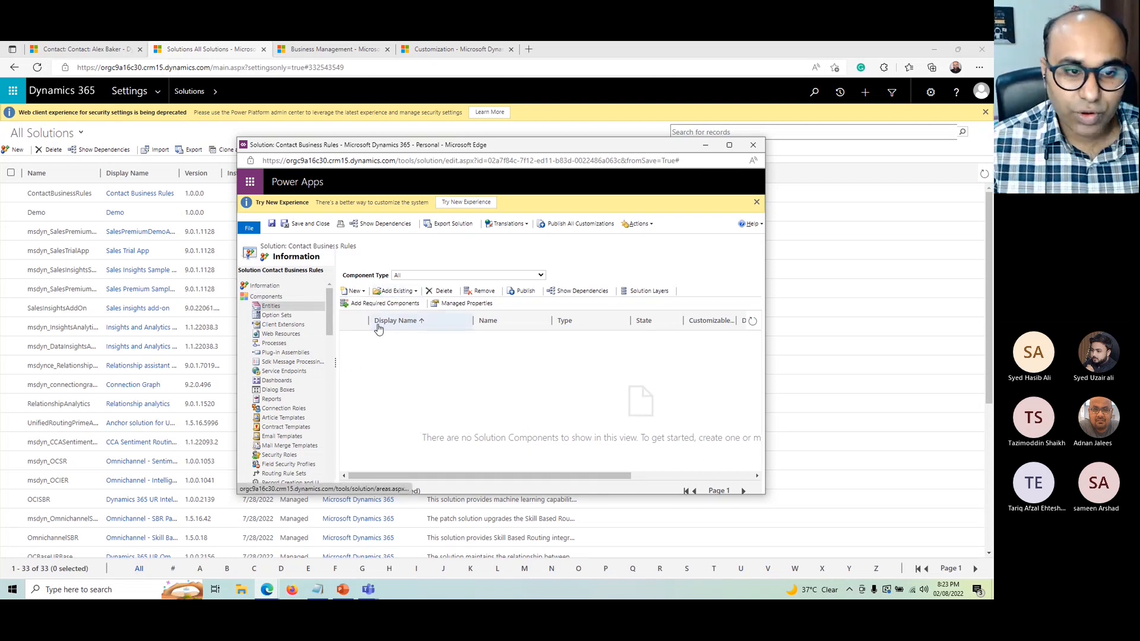
{"action": "left_click", "coordinate": [355, 291]}
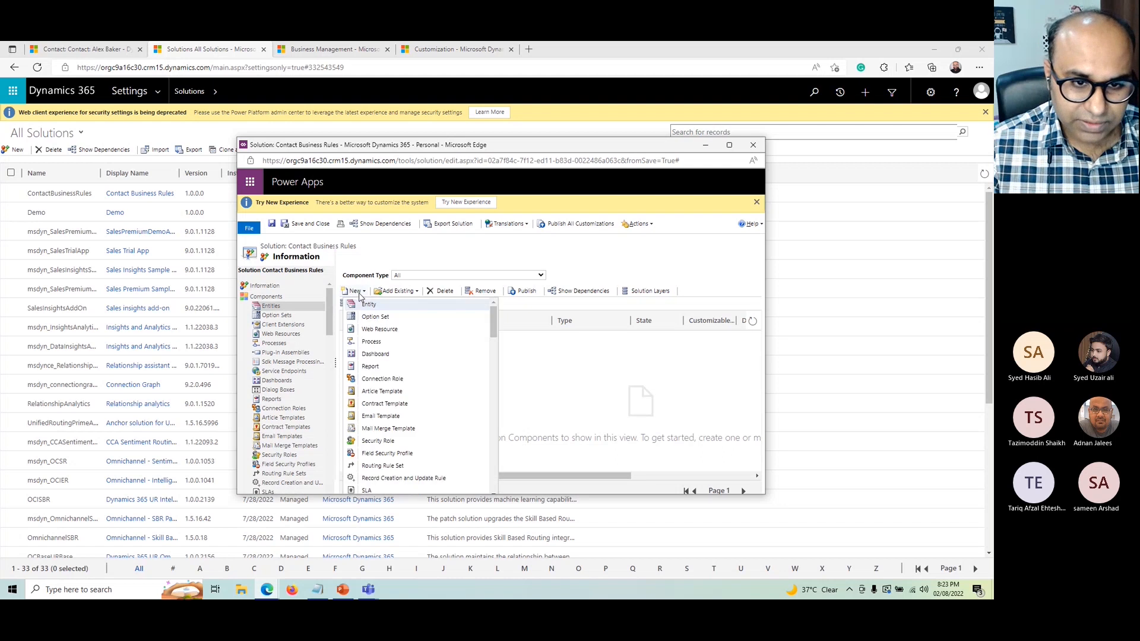
{"action": "left_click", "coordinate": [501, 349]}
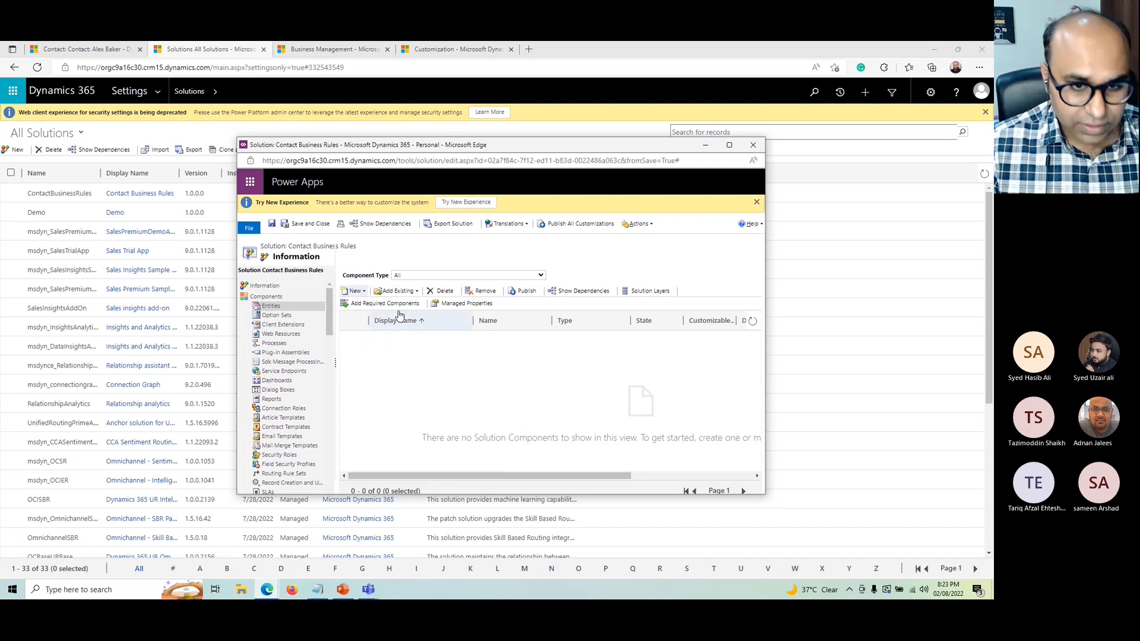
{"action": "left_click", "coordinate": [396, 292]}
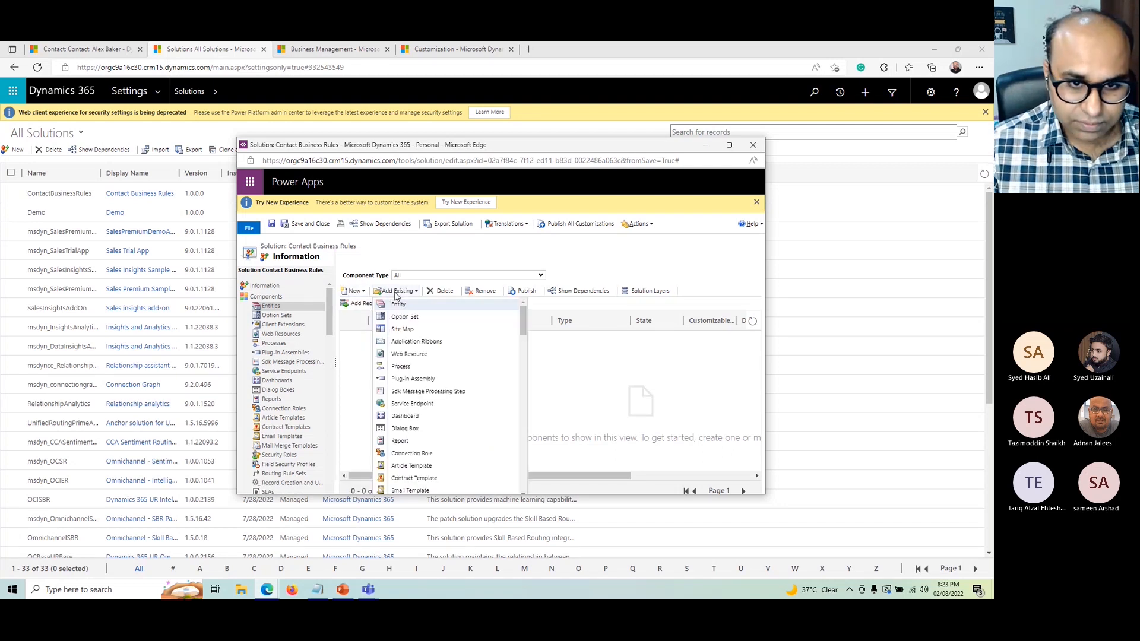
{"action": "left_click", "coordinate": [397, 305]}
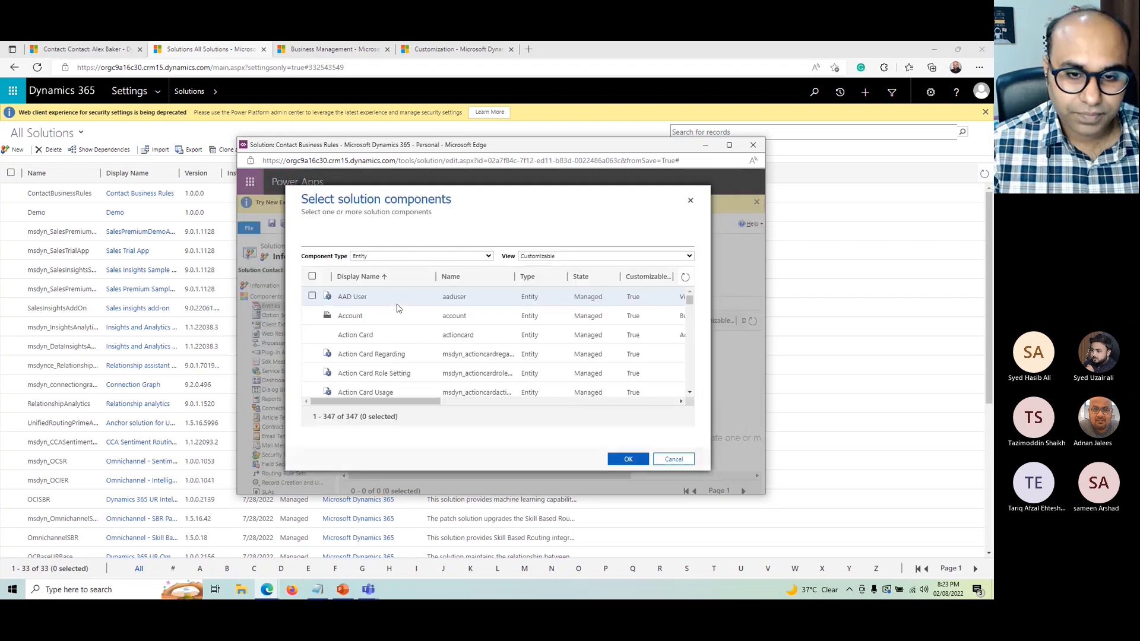
{"action": "scroll", "coordinate": [398, 320], "scroll_direction": "down", "scroll_amount": 3}
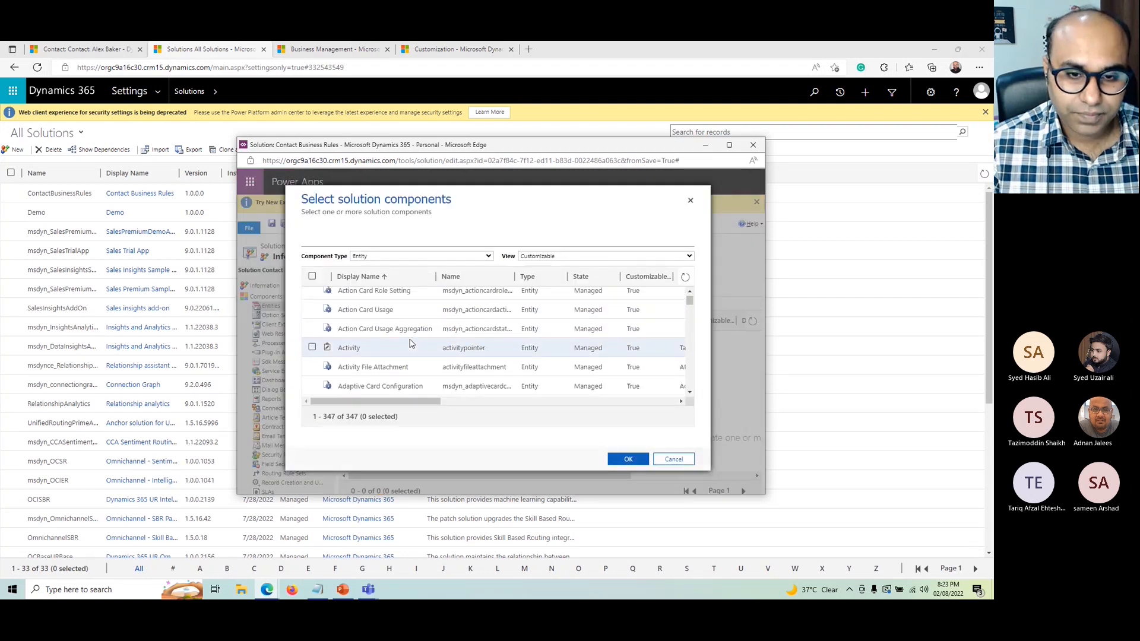
{"action": "key", "text": "ctrl+f"}
{"action": "type", "text": "contact"}
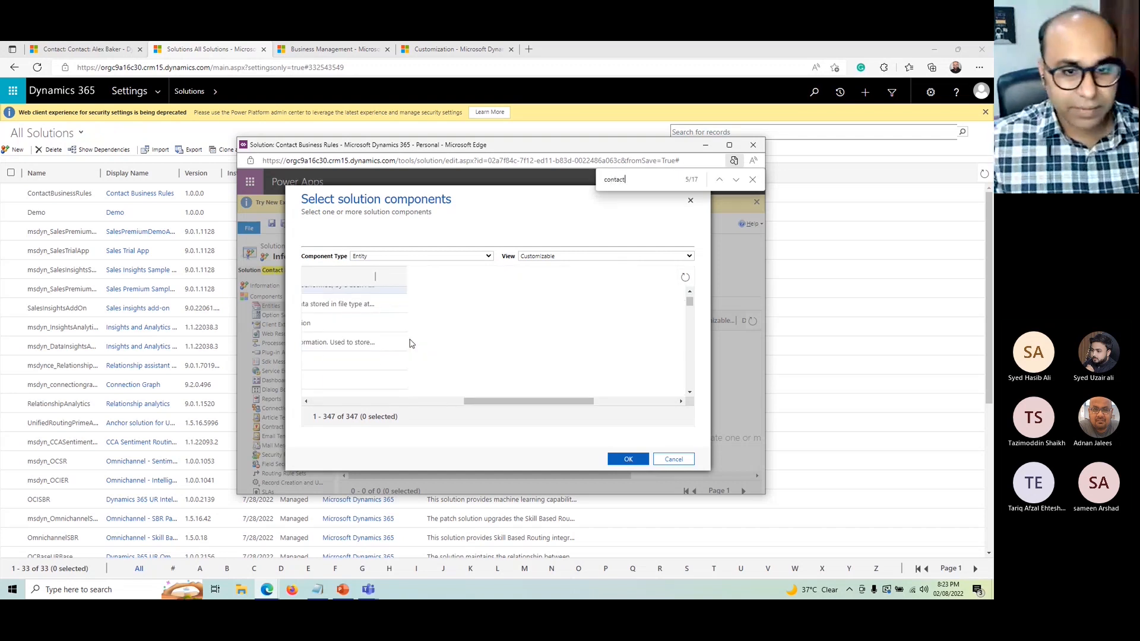
{"action": "key", "text": "Return"}
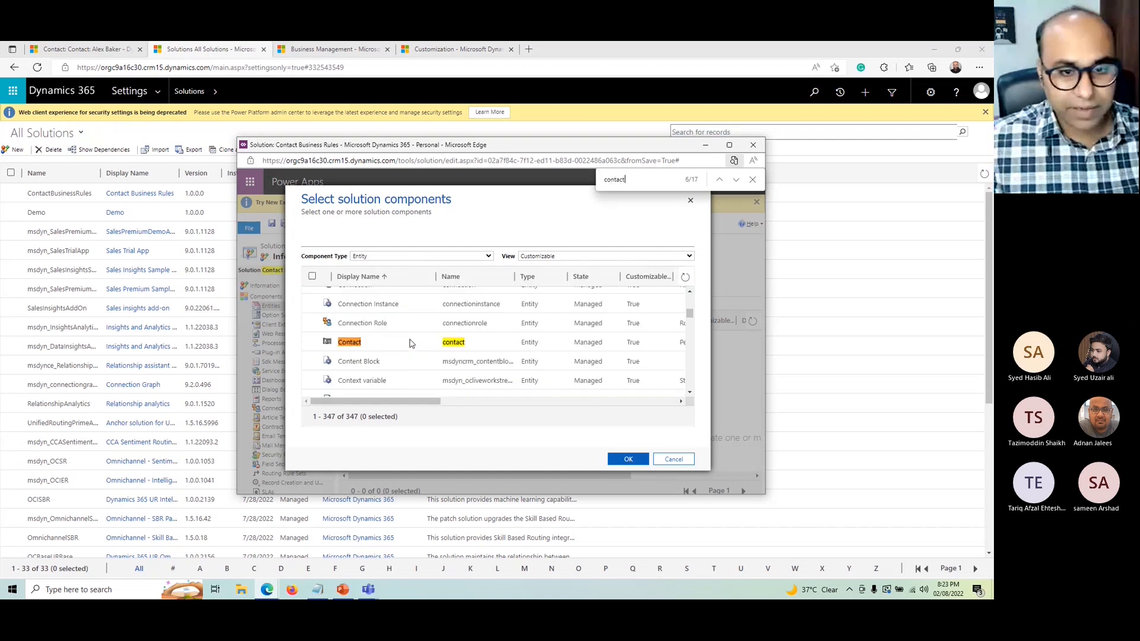
{"action": "left_click", "coordinate": [312, 343]}
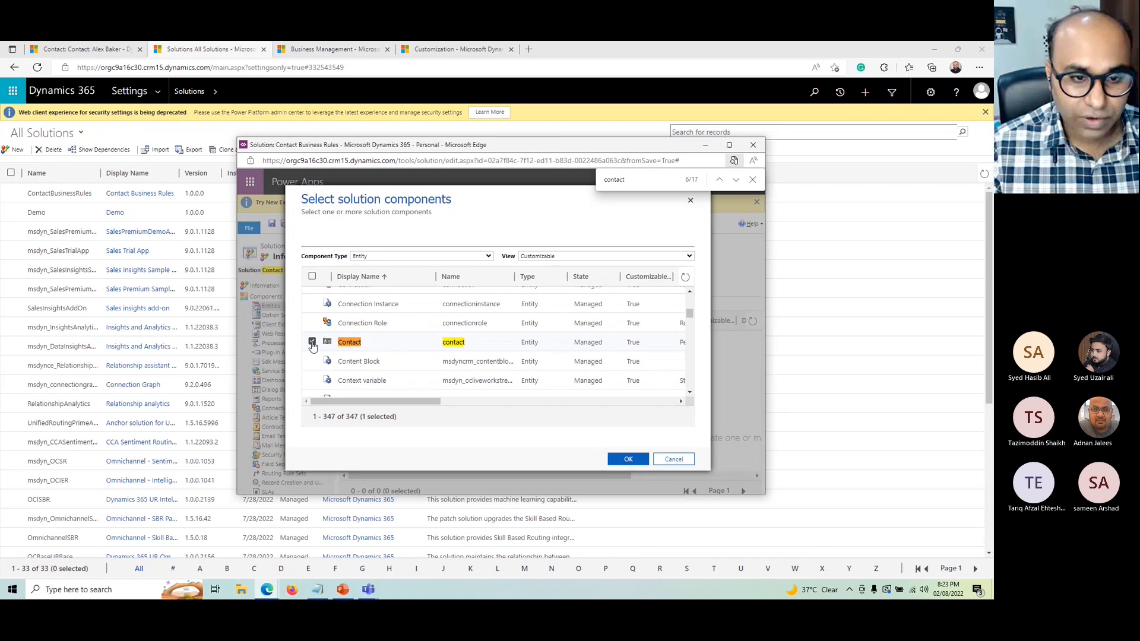
{"action": "left_click", "coordinate": [629, 459]}
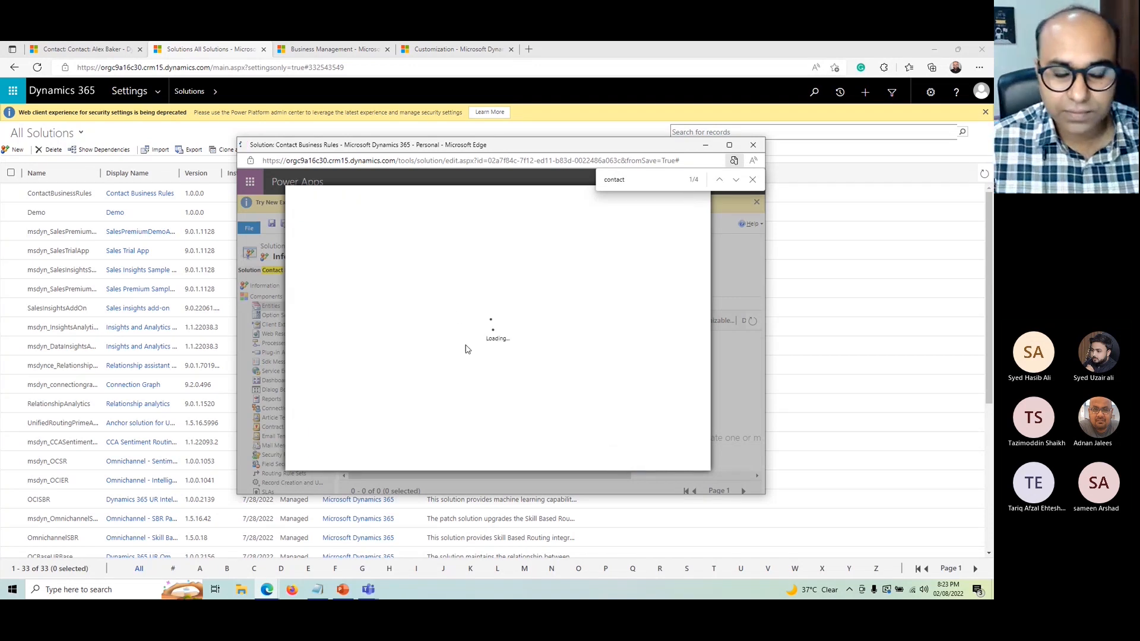
{"action": "left_click", "coordinate": [752, 179]}
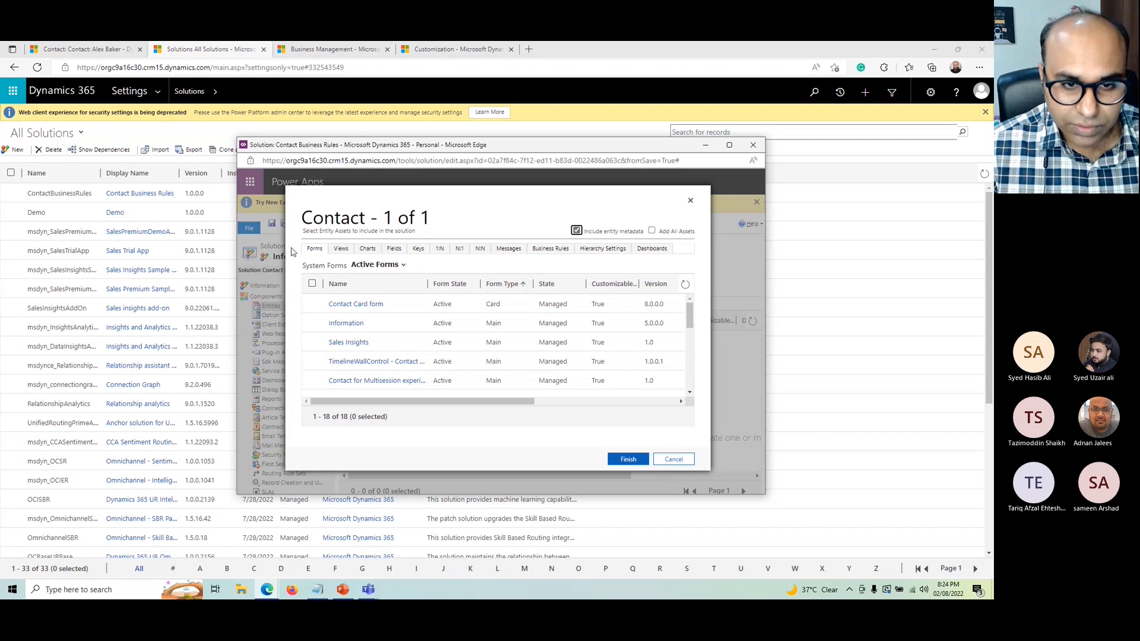
Review the Contact assets offered for inclusion, such as views, charts, fields, business rules, hierarchy settings, dashboards and forms
{"action": "left_click", "coordinate": [349, 252]}
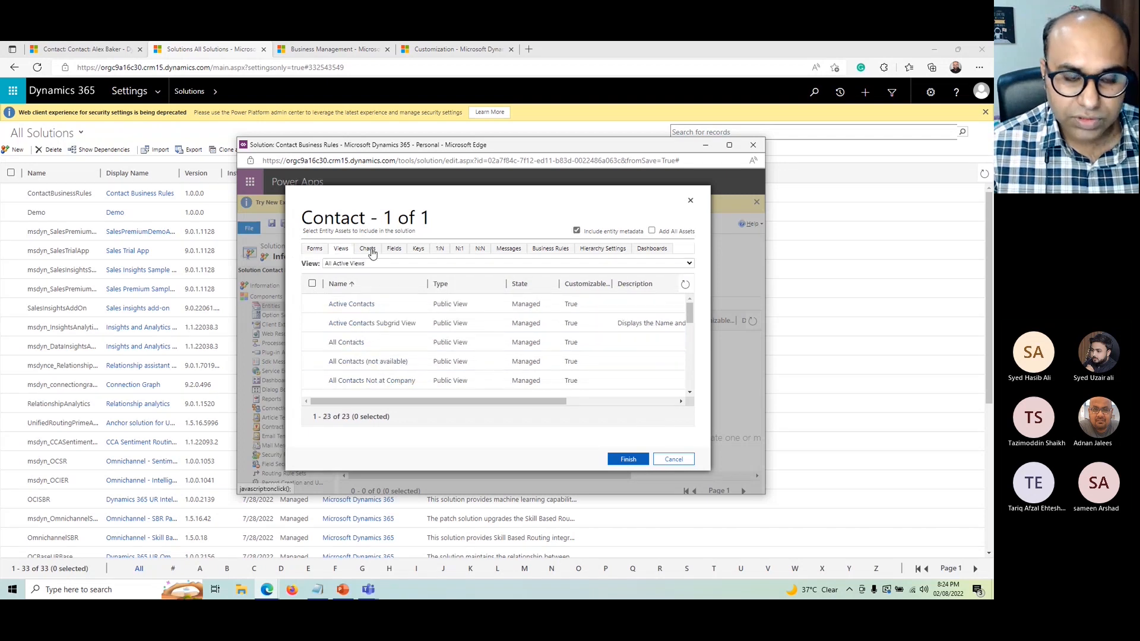
{"action": "left_click", "coordinate": [368, 249]}
{"action": "left_click", "coordinate": [394, 249]}
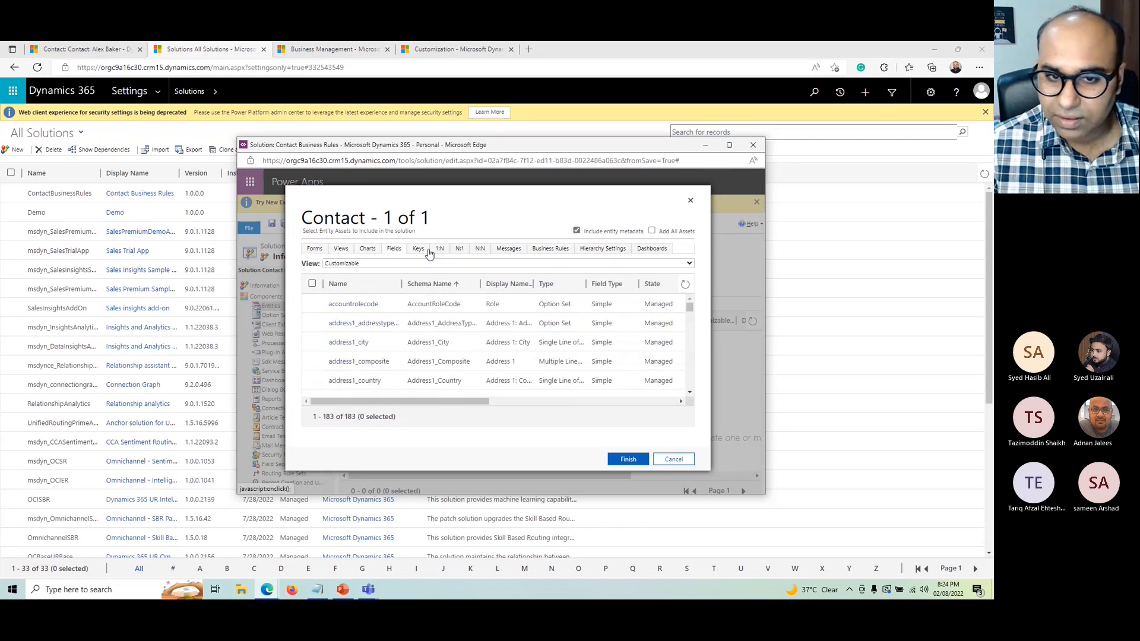
{"action": "left_click", "coordinate": [545, 251]}
{"action": "left_click", "coordinate": [601, 254]}
{"action": "left_click", "coordinate": [645, 252]}
{"action": "left_click", "coordinate": [314, 249]}
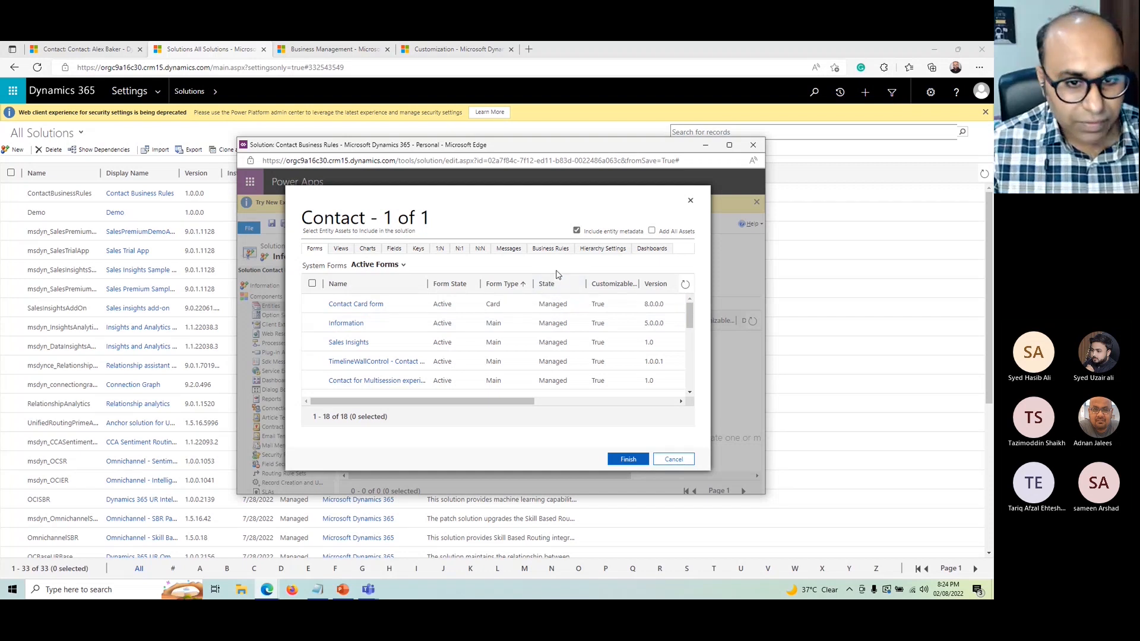
Add the Contact entity to the solution with both Include entity metadata and Add All Assets switched off
{"action": "left_click", "coordinate": [652, 232]}
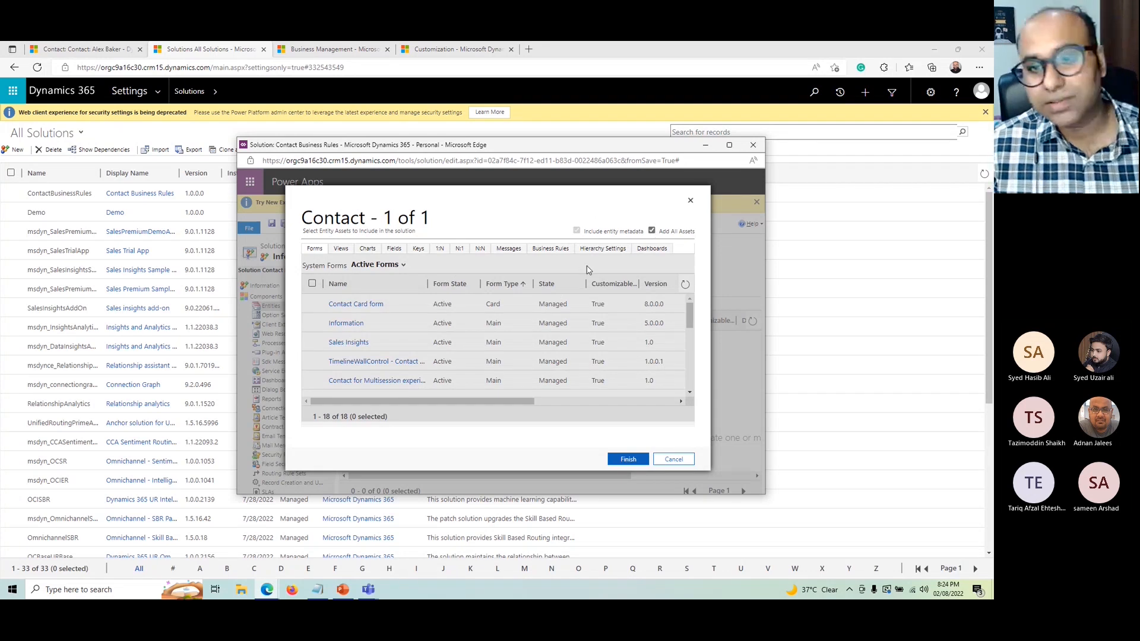
{"action": "left_click", "coordinate": [651, 231]}
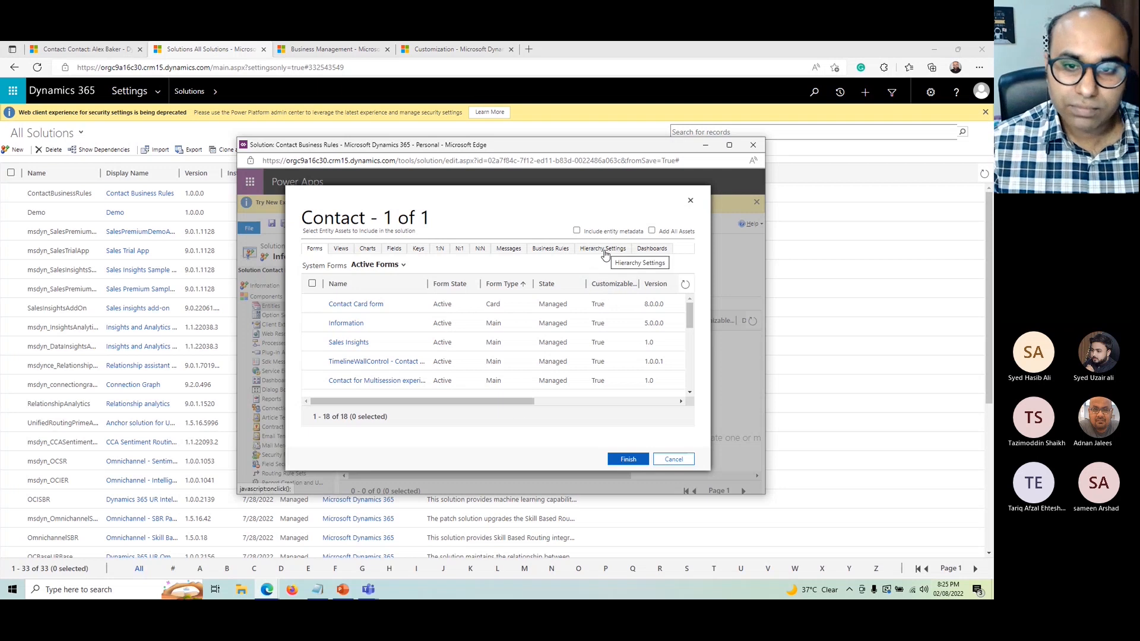
{"action": "left_click_drag", "start_coordinate": [454, 401], "coordinate": [415, 404]}
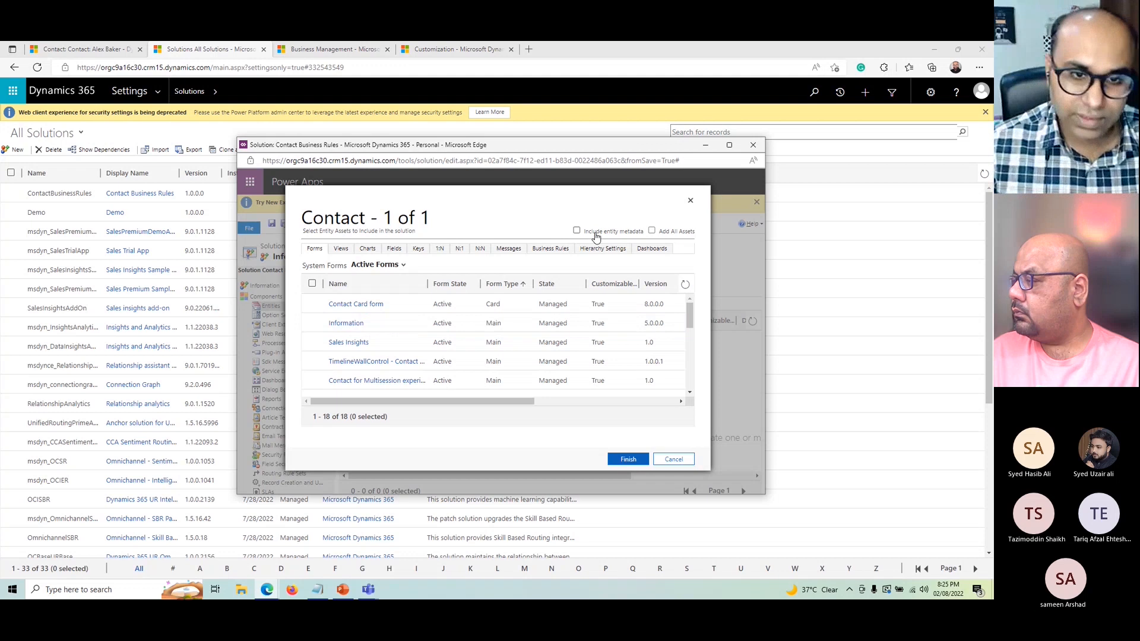
{"action": "left_click", "coordinate": [627, 461]}
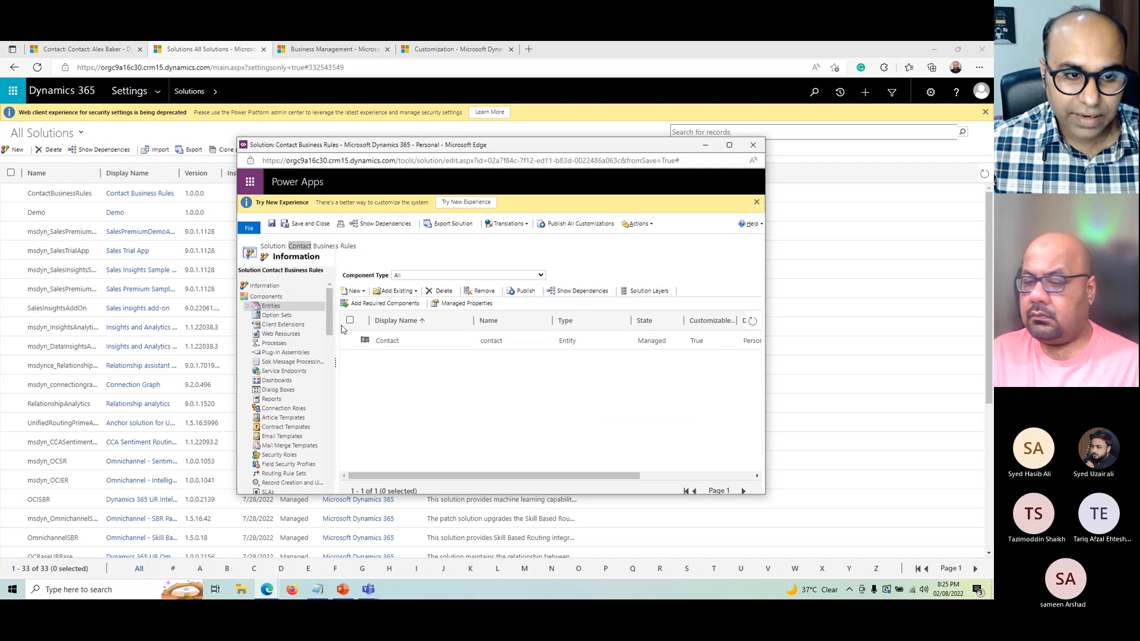
Expand the Contact entity in the maximized solution window and display its business rules
{"action": "left_click", "coordinate": [249, 307]}
{"action": "left_click", "coordinate": [258, 317]}
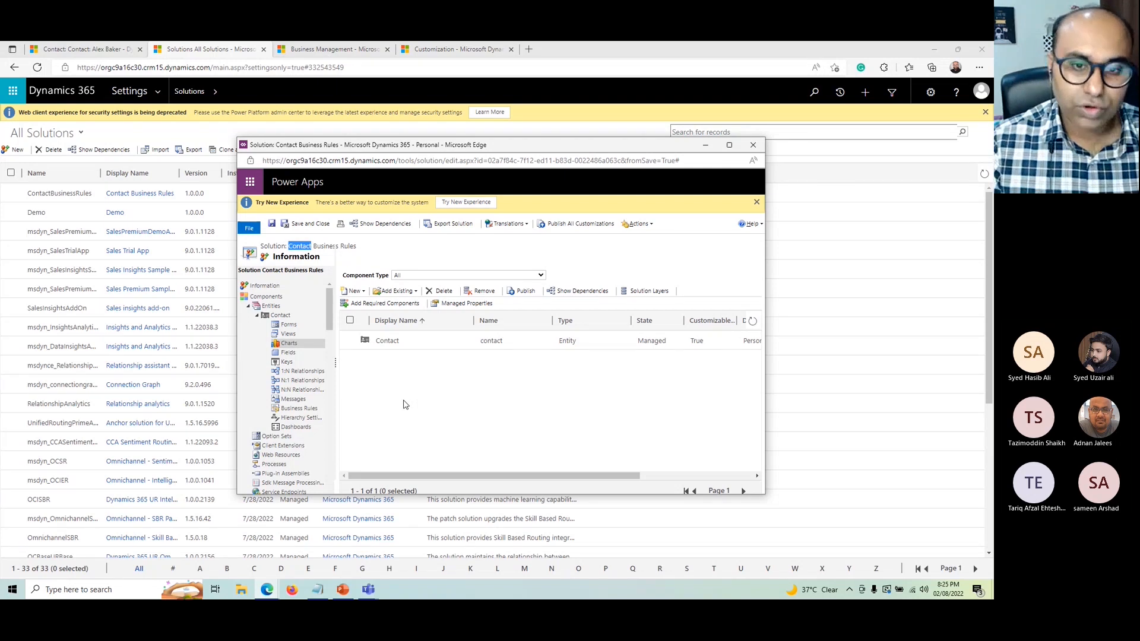
{"action": "left_click", "coordinate": [289, 319]}
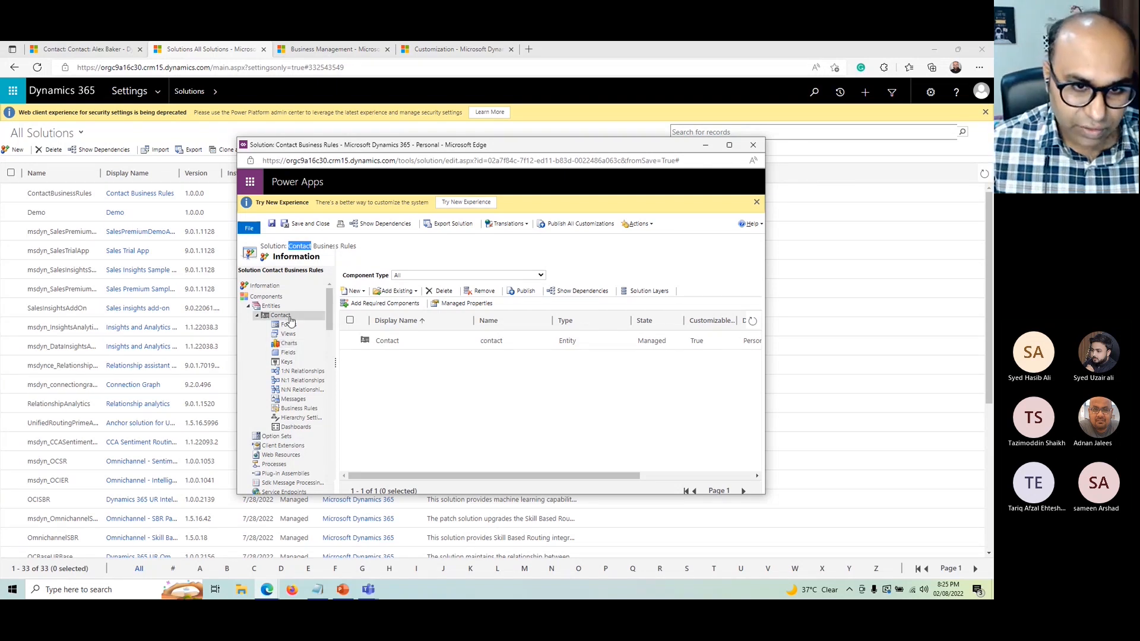
{"action": "double_click", "coordinate": [379, 147]}
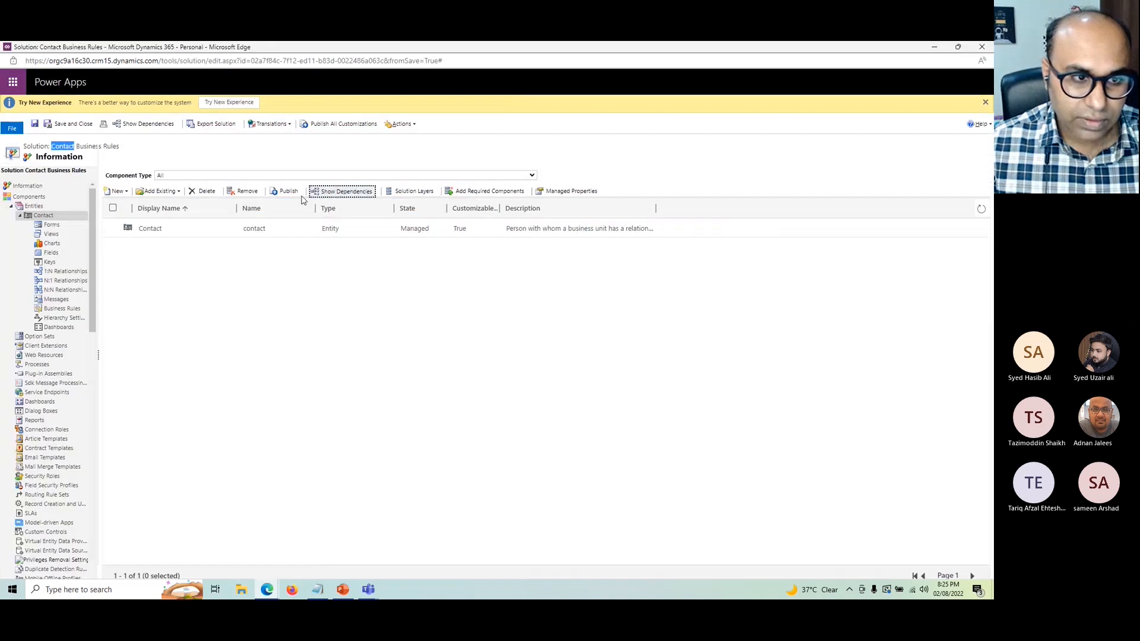
{"action": "left_click", "coordinate": [161, 231]}
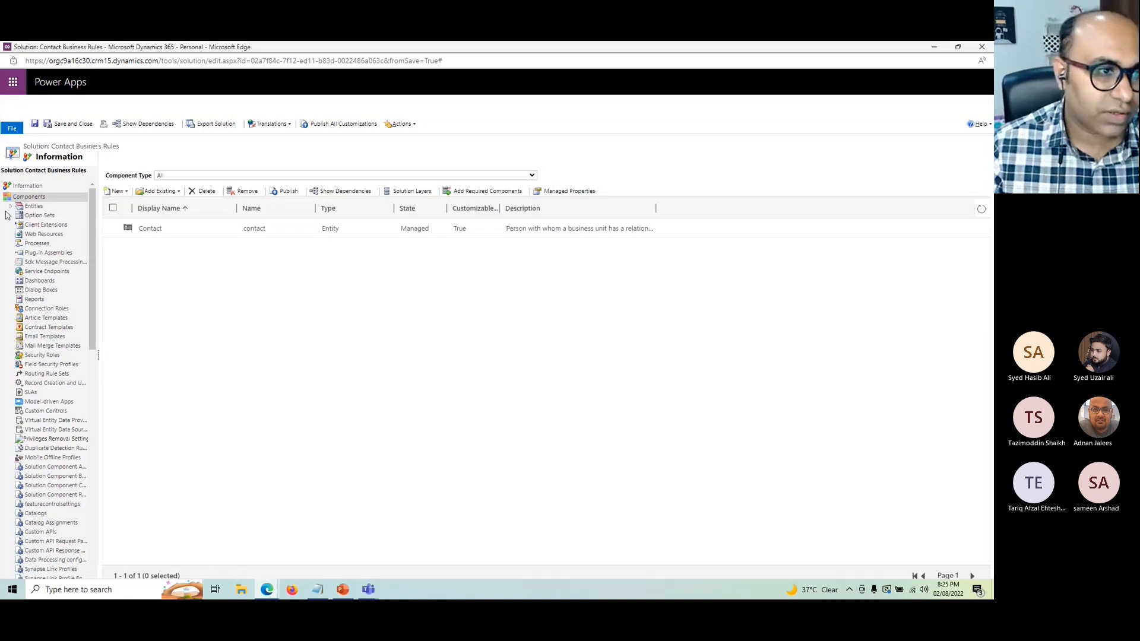
{"action": "left_click", "coordinate": [48, 227]}
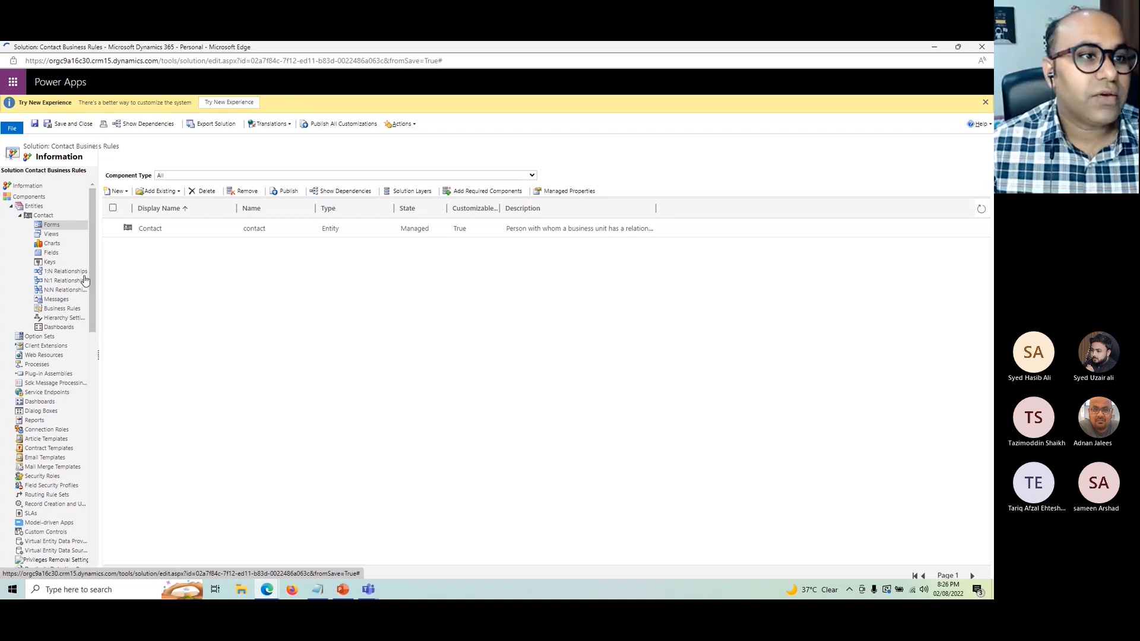
{"action": "left_click", "coordinate": [63, 309]}
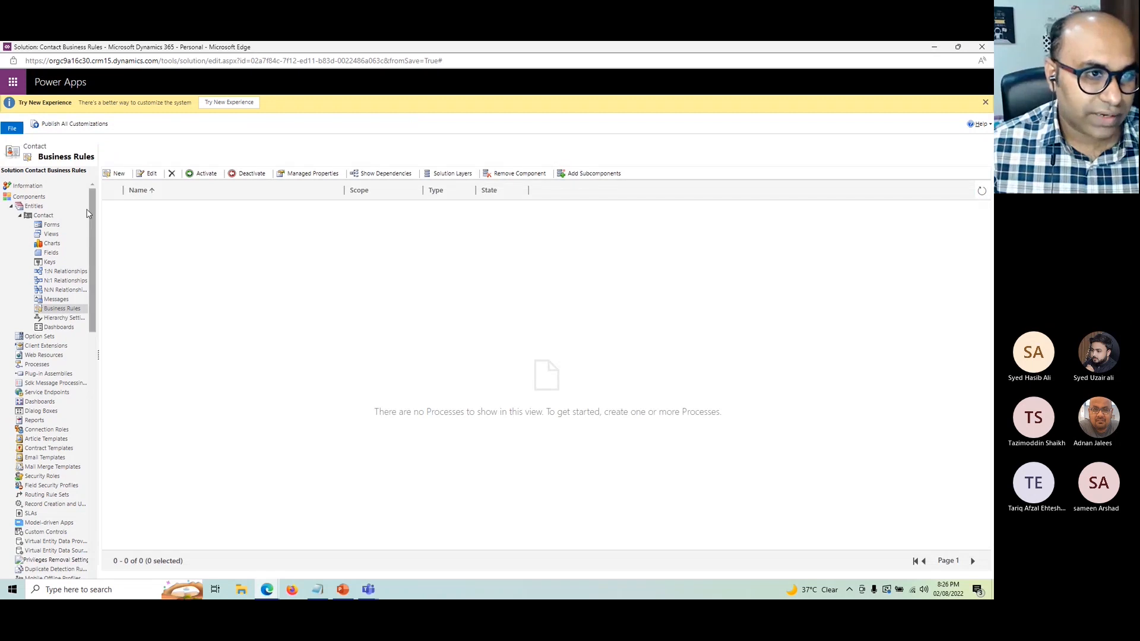
{"action": "left_click", "coordinate": [121, 178]}
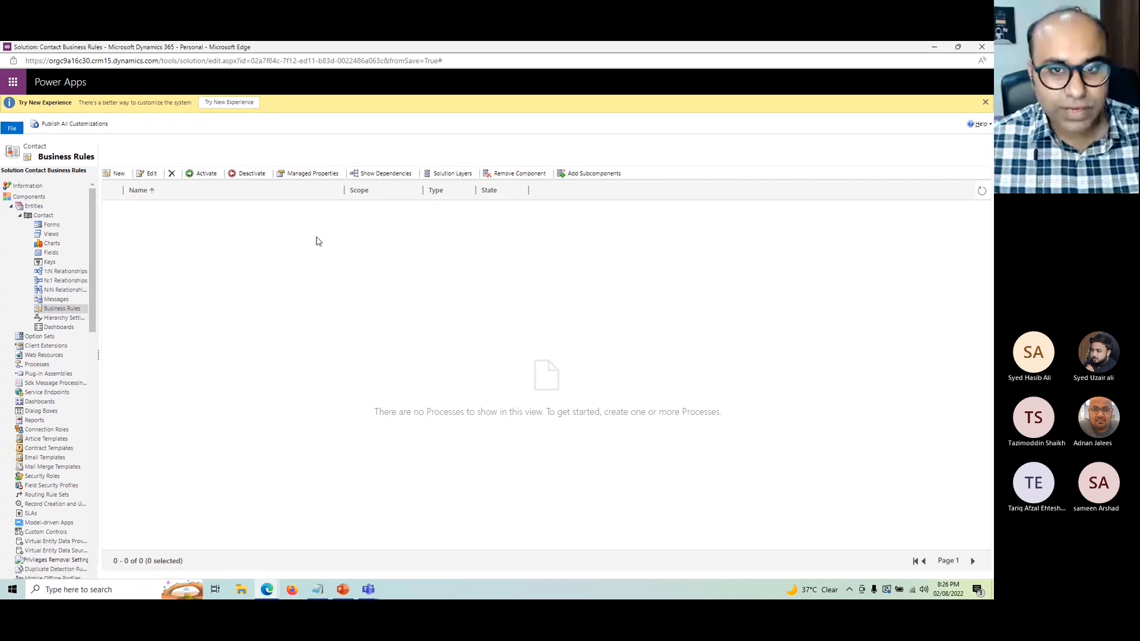
{"action": "left_click", "coordinate": [575, 176]}
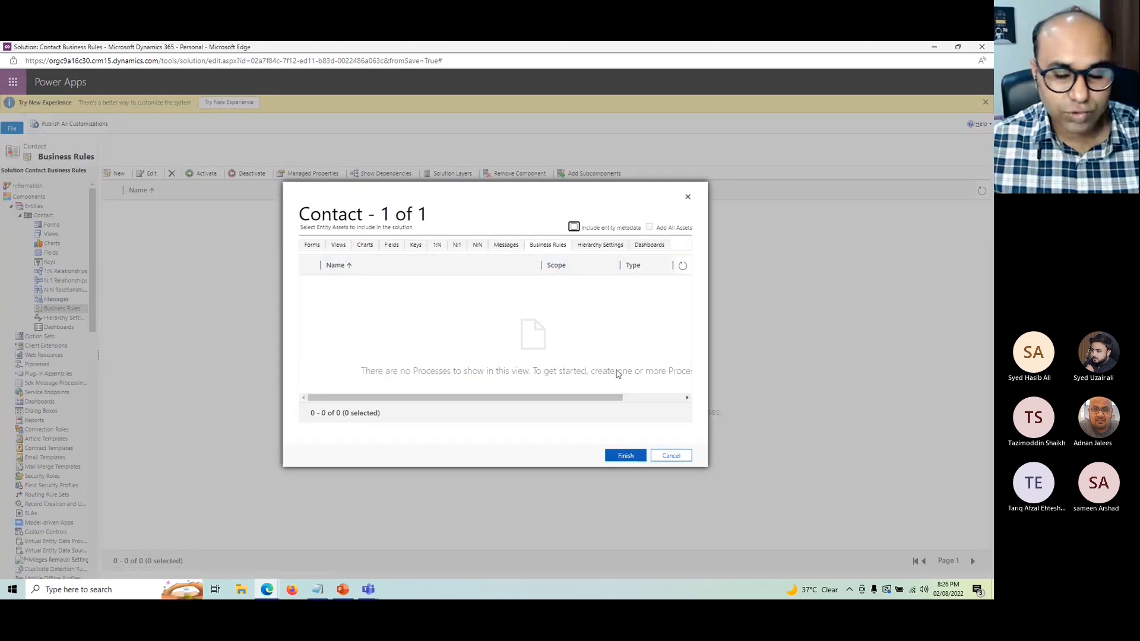
{"action": "left_click", "coordinate": [670, 457]}
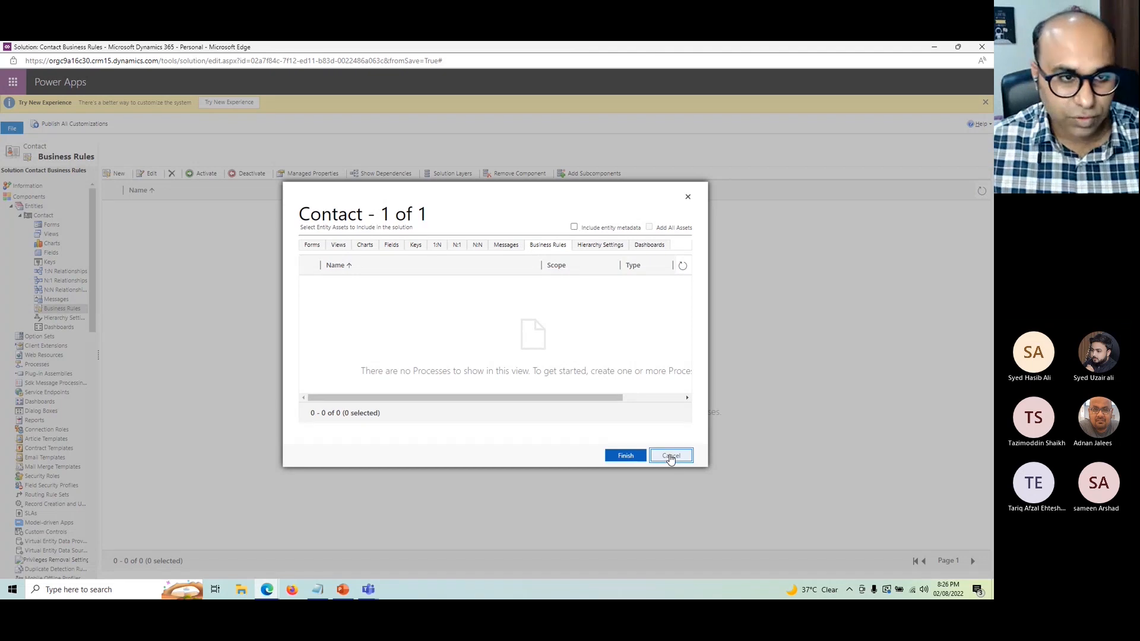
Create a new business rule for the Contact entity and name it "Street Address Rule"
{"action": "left_click", "coordinate": [118, 174]}
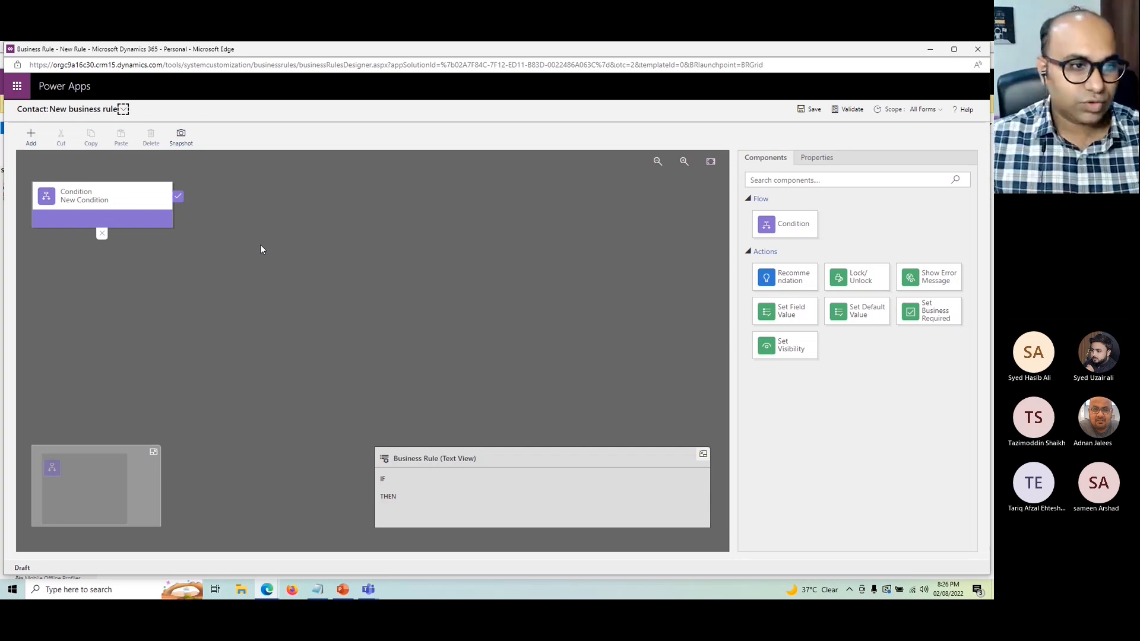
{"action": "left_click", "coordinate": [124, 110]}
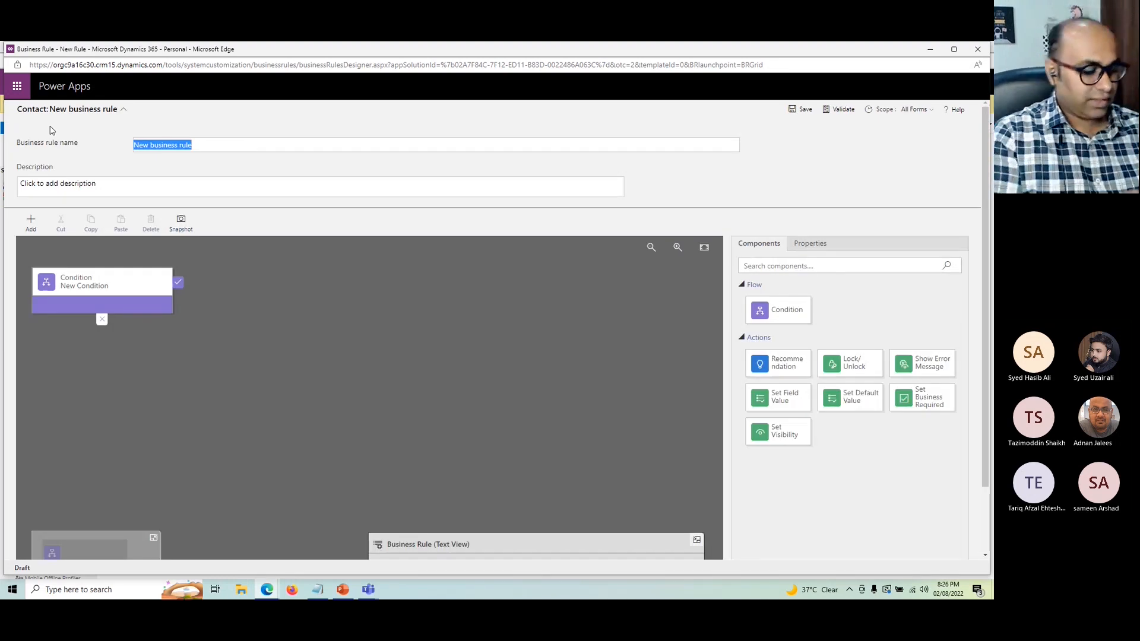
{"action": "type", "text": "S"}
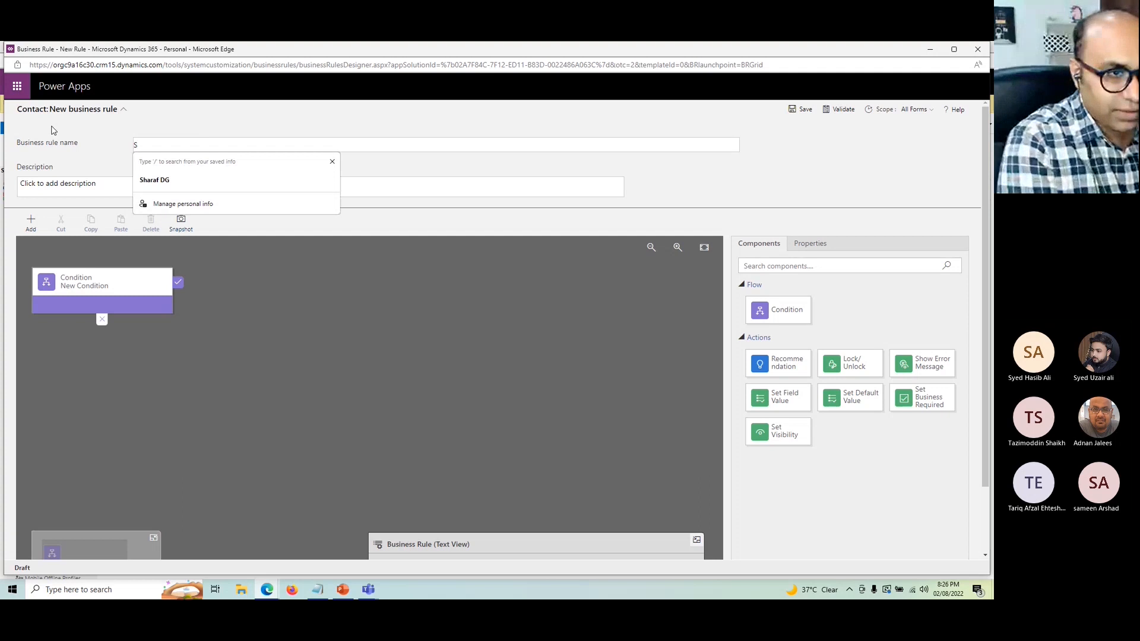
{"action": "type", "text": "treet A"}
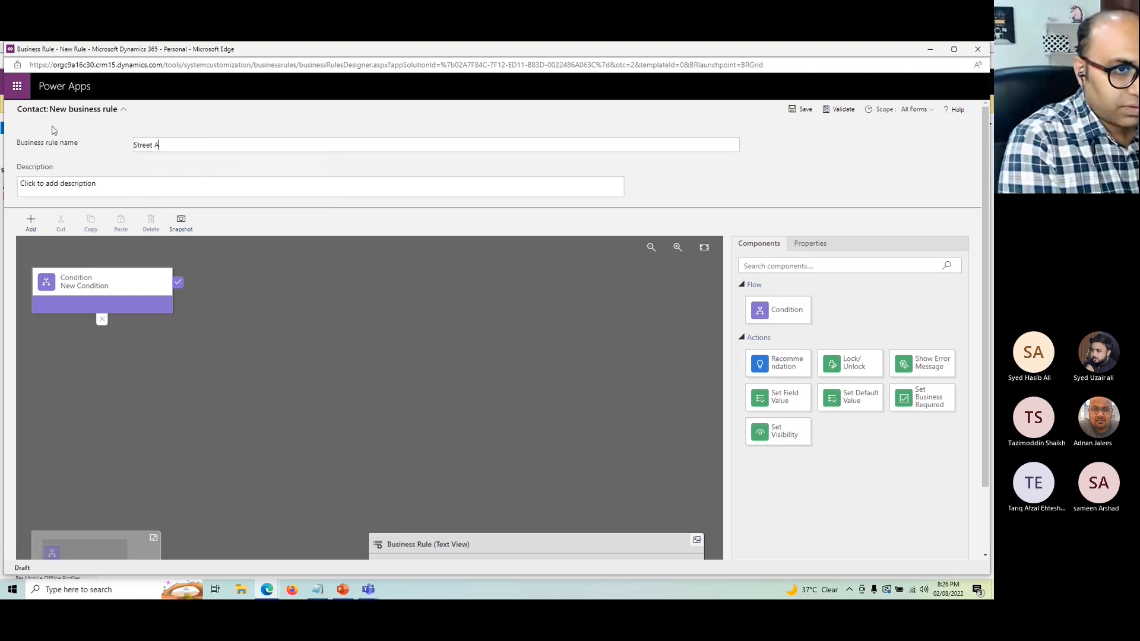
{"action": "type", "text": "ddress Rule"}
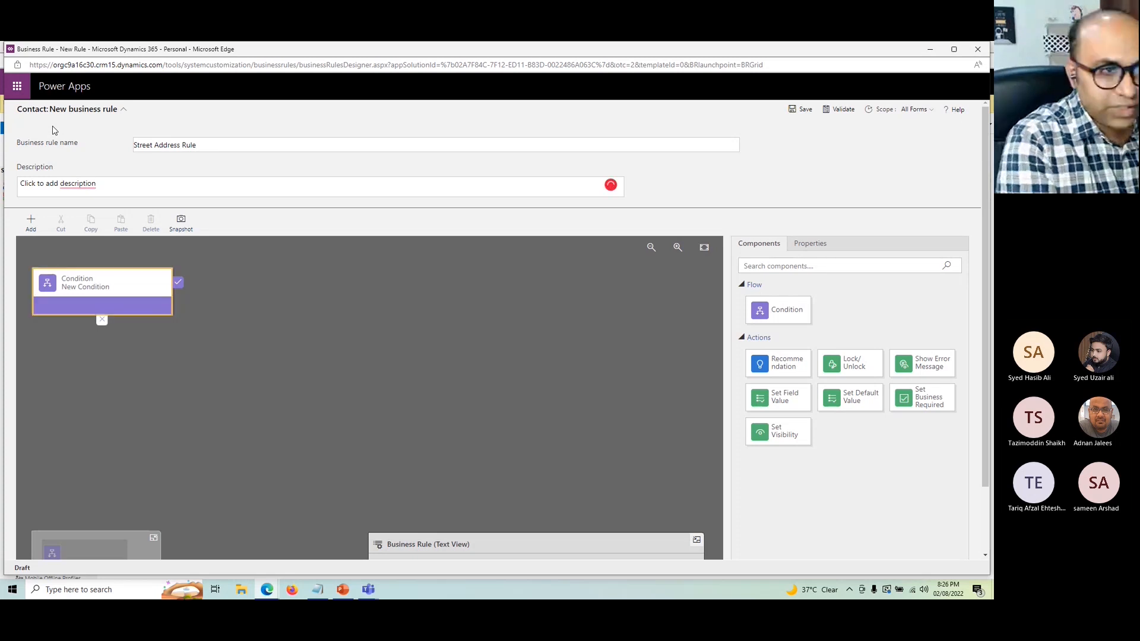
Replace the business rule's placeholder description with "Street 1 or Street 2 must have data."
{"action": "left_click", "coordinate": [124, 193]}
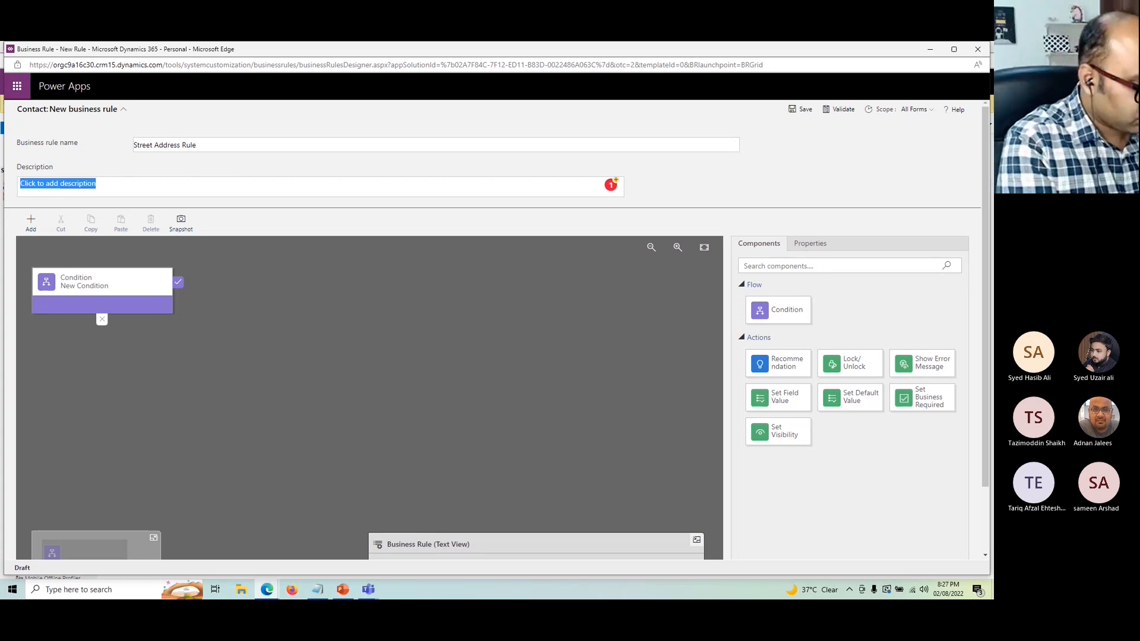
{"action": "type", "text": "Street 1 or"}
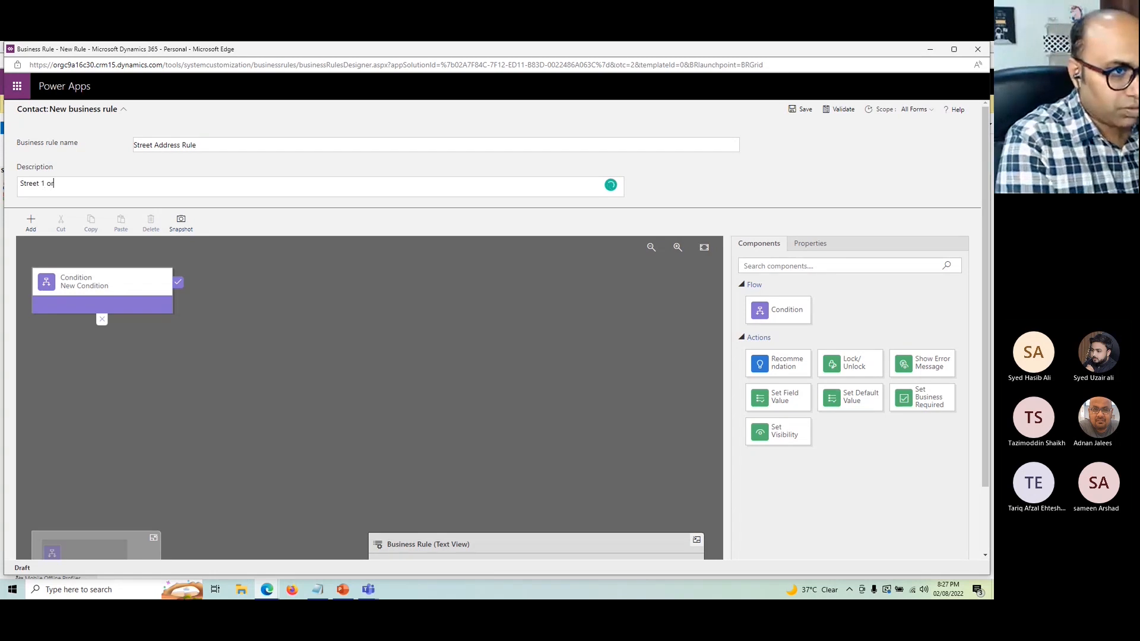
{"action": "type", "text": " Street 2 must a"}
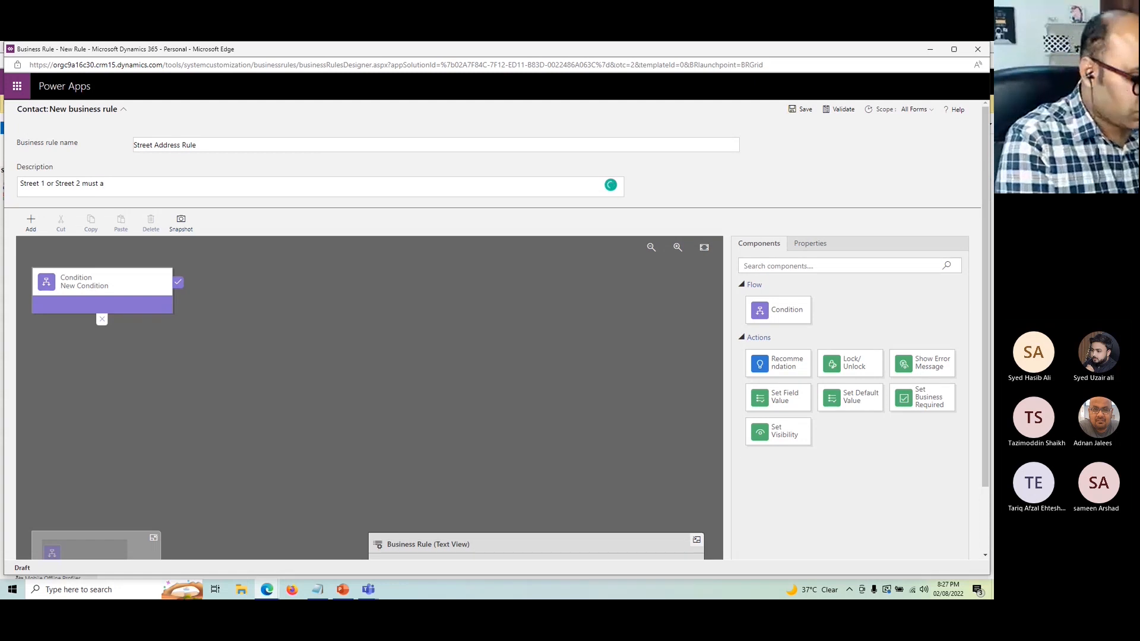
{"action": "type", "text": "have"}
{"action": "key", "text": "BackSpace"}
{"action": "key", "text": "BackSpace"}
{"action": "key", "text": "BackSpace"}
{"action": "key", "text": "BackSpace"}
{"action": "key", "text": "BackSpace"}
{"action": "type", "text": "have da"}
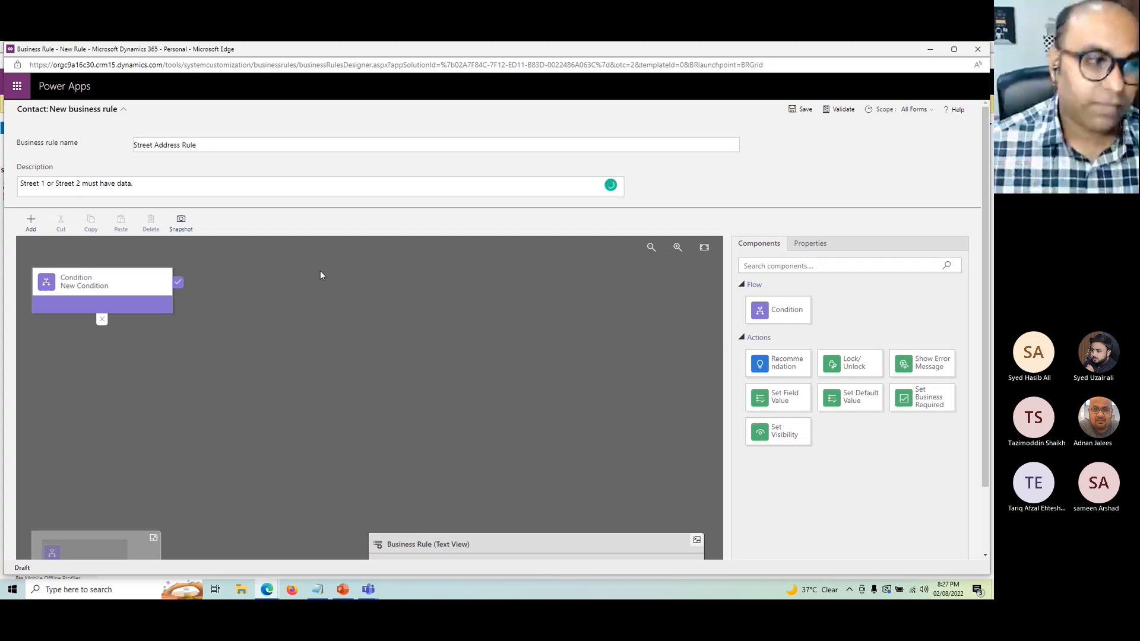
{"action": "type", "text": "ta."}
Set Rule 1 of the condition to source Entity, field Address 1: Street 1 and operator Contains data
{"action": "left_click", "coordinate": [112, 291]}
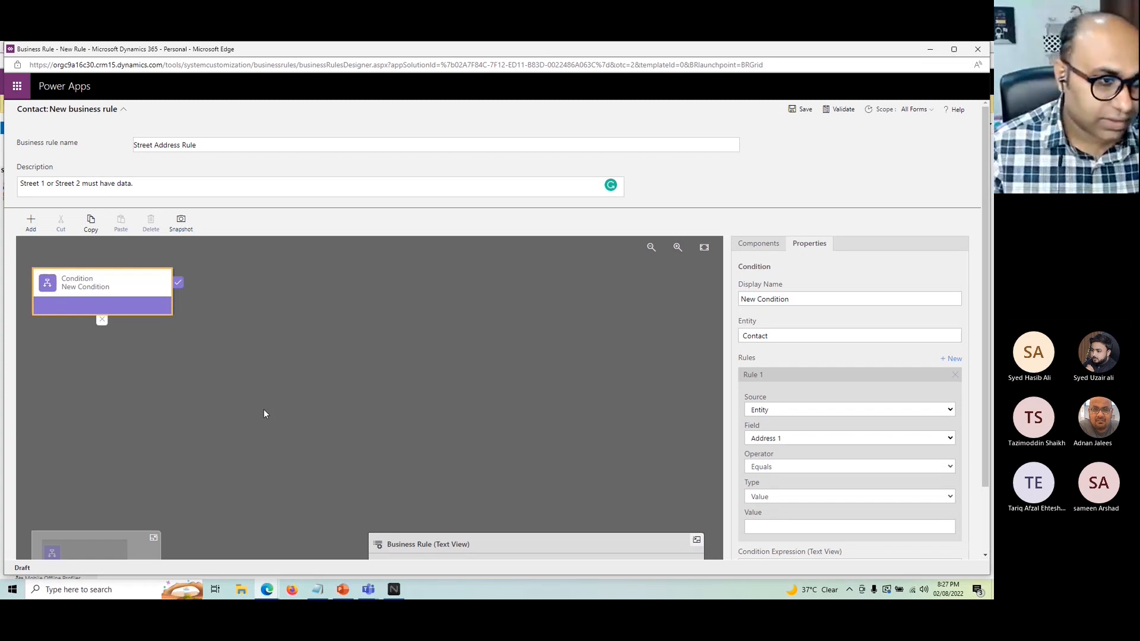
{"action": "scroll", "coordinate": [260, 414], "scroll_direction": "down", "scroll_amount": 2}
{"action": "scroll", "coordinate": [482, 407], "scroll_direction": "up", "scroll_amount": 2}
{"action": "scroll", "coordinate": [493, 410], "scroll_direction": "down", "scroll_amount": 2}
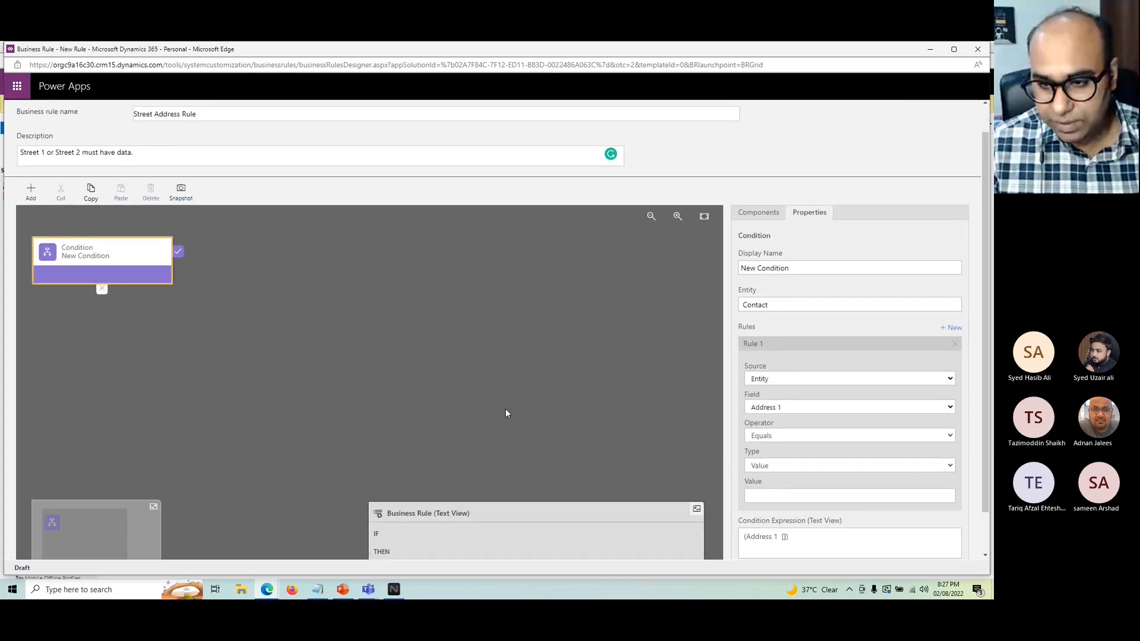
{"action": "left_click", "coordinate": [778, 410]}
{"action": "left_click", "coordinate": [781, 347]}
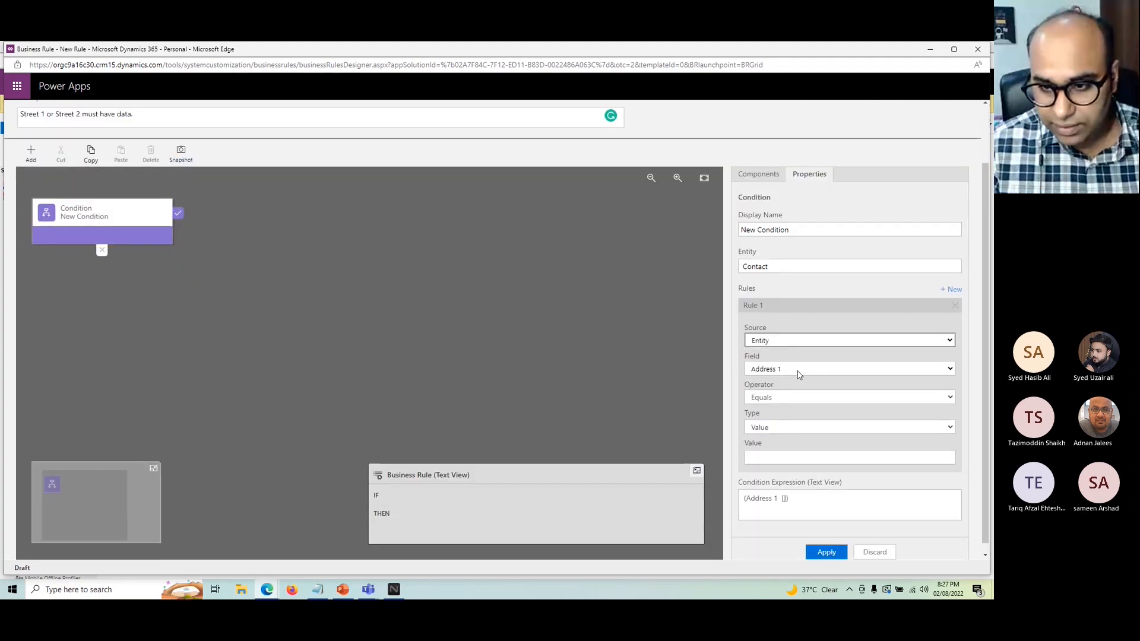
{"action": "left_click", "coordinate": [800, 373]}
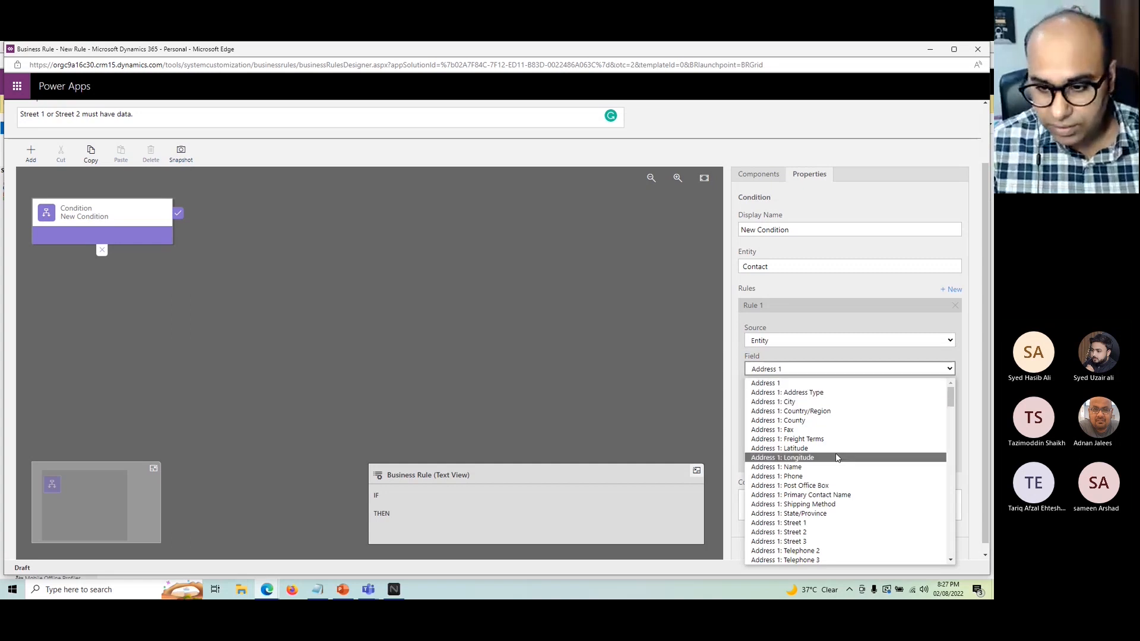
{"action": "left_click", "coordinate": [780, 523]}
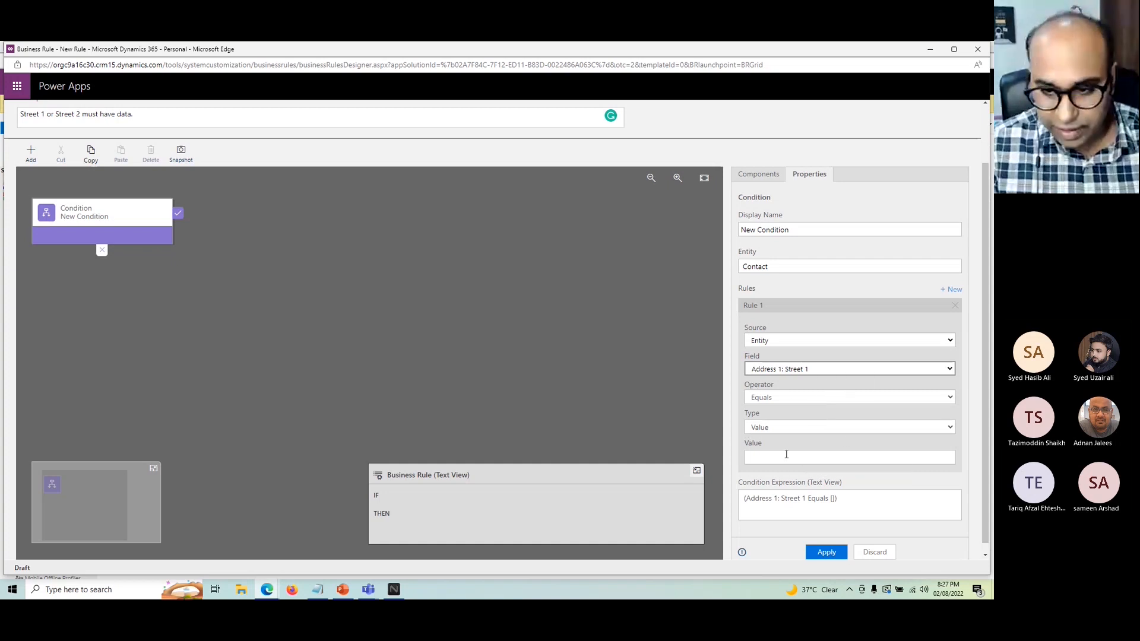
{"action": "left_click", "coordinate": [775, 403]}
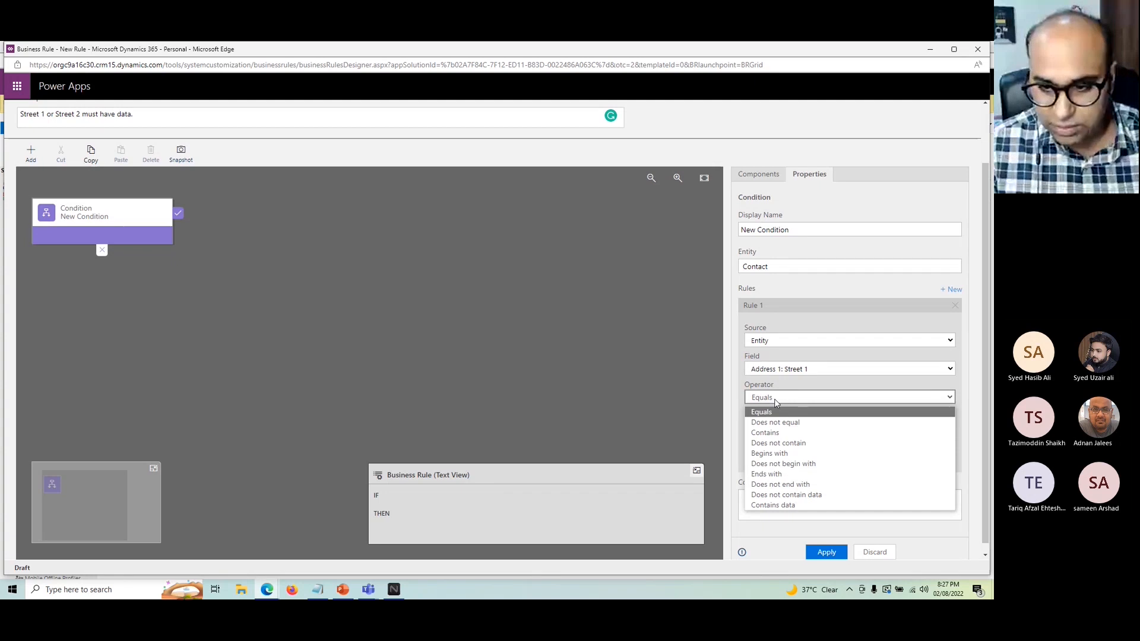
{"action": "left_click", "coordinate": [775, 403]}
{"action": "left_click", "coordinate": [775, 403]}
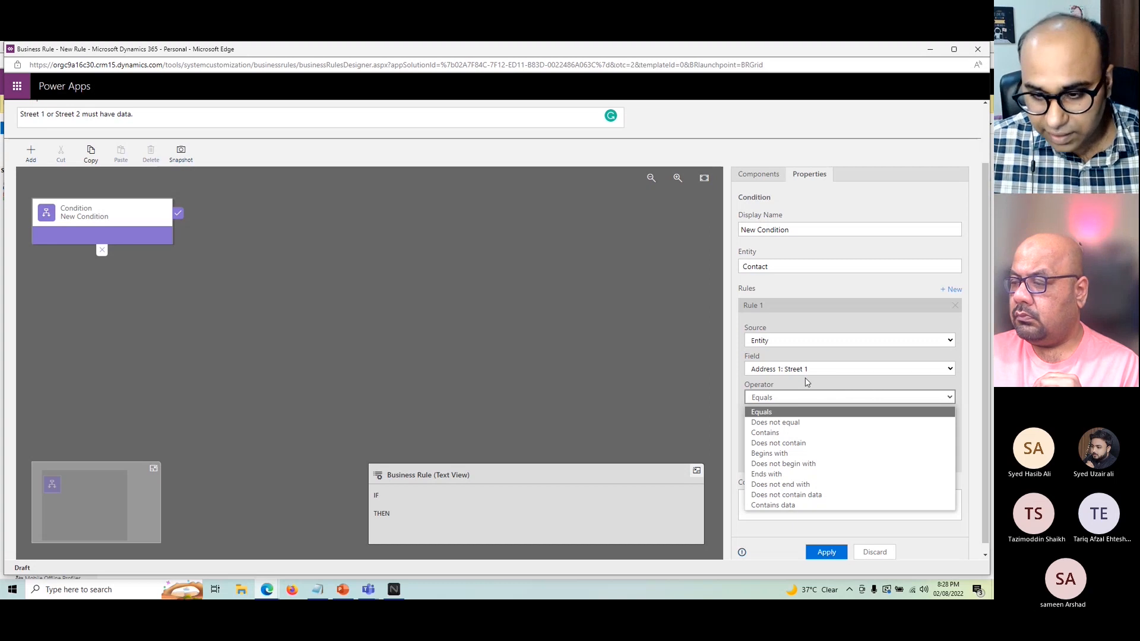
{"action": "left_click", "coordinate": [773, 506]}
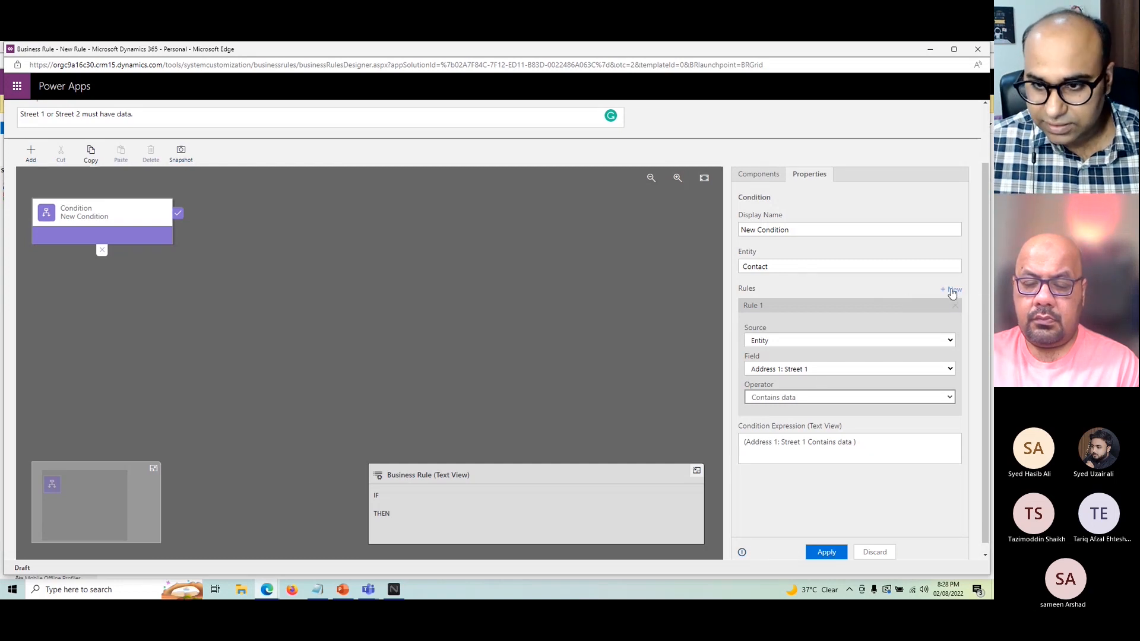
Add a second rule to the condition with source Entity, field Address 1: Street 2 and operator Does not contain data
{"action": "left_click", "coordinate": [953, 291]}
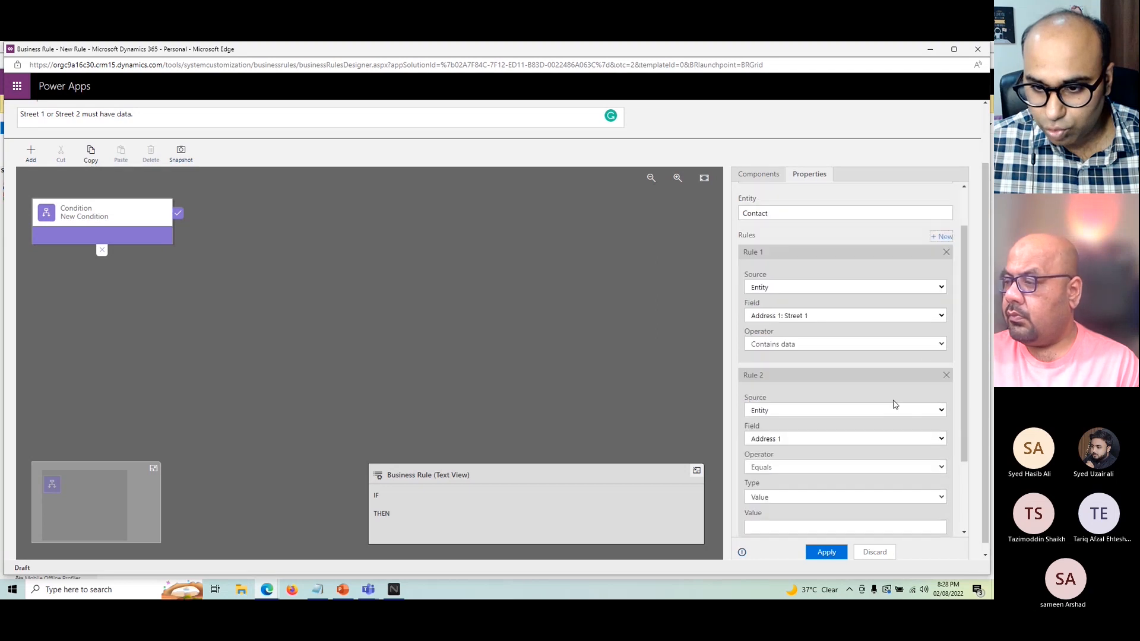
{"action": "scroll", "coordinate": [855, 437], "scroll_direction": "down", "scroll_amount": 3}
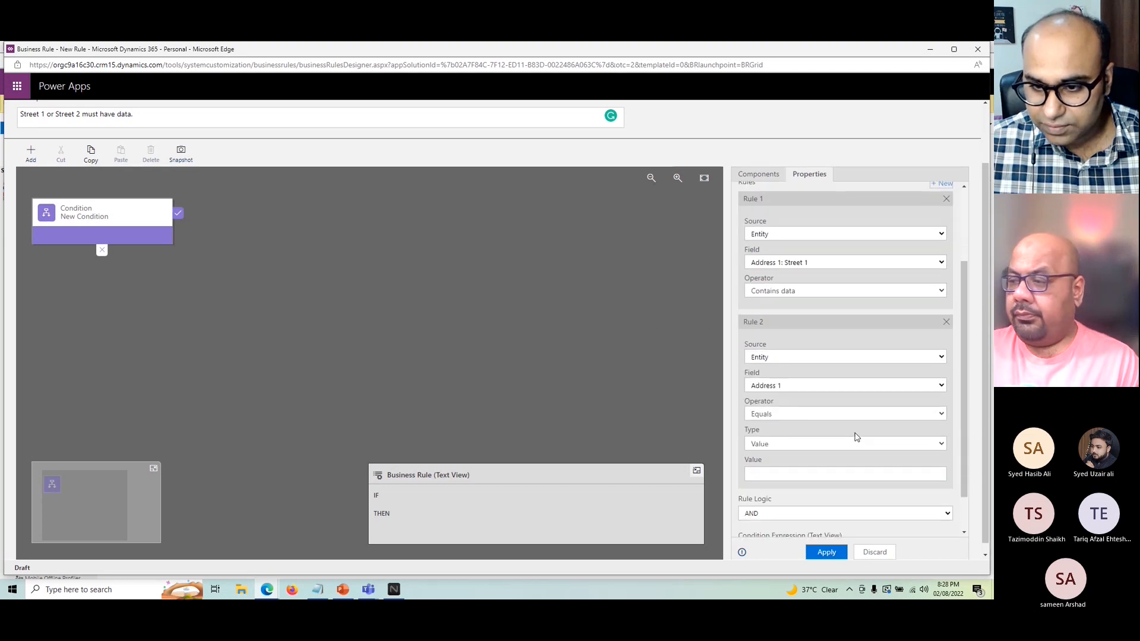
{"action": "left_click", "coordinate": [796, 357]}
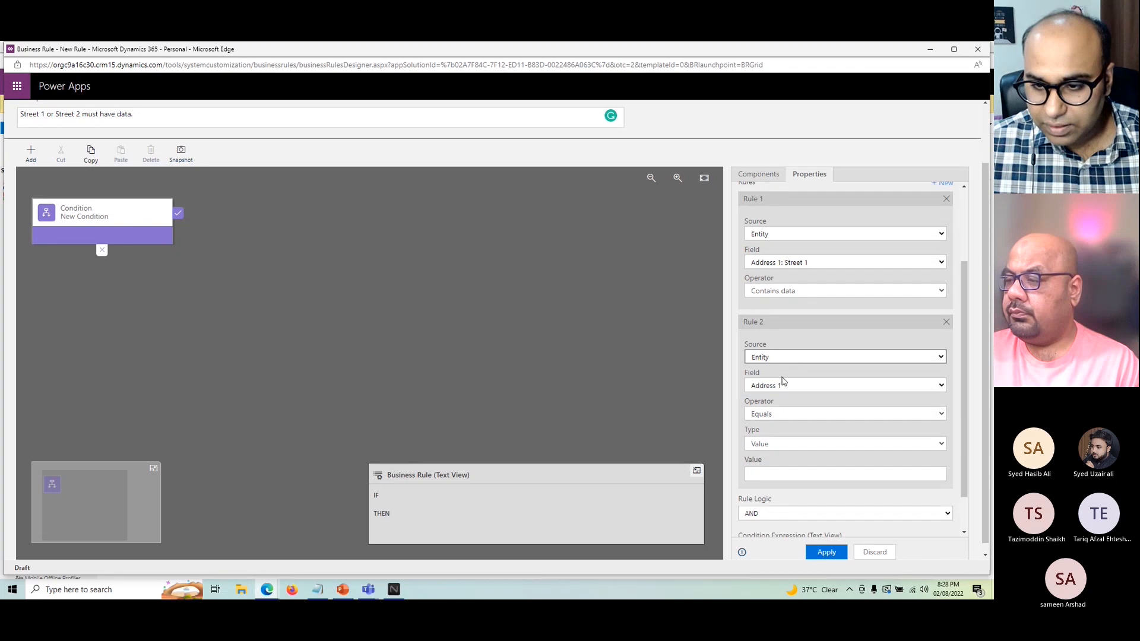
{"action": "left_click", "coordinate": [779, 387]}
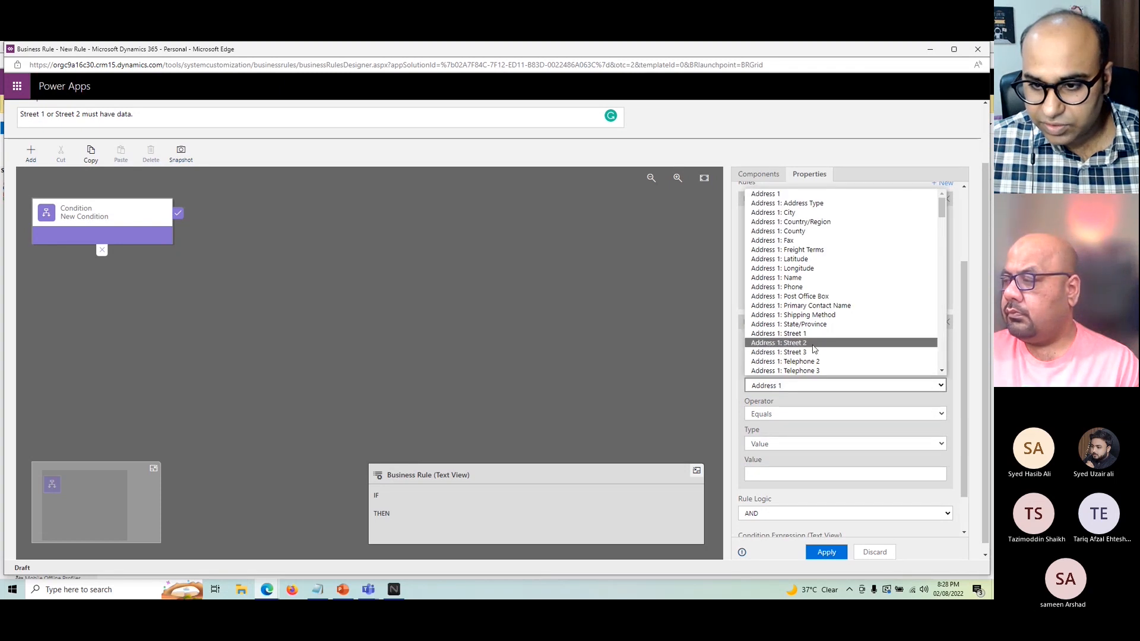
{"action": "left_click", "coordinate": [784, 343]}
{"action": "left_click", "coordinate": [800, 420]}
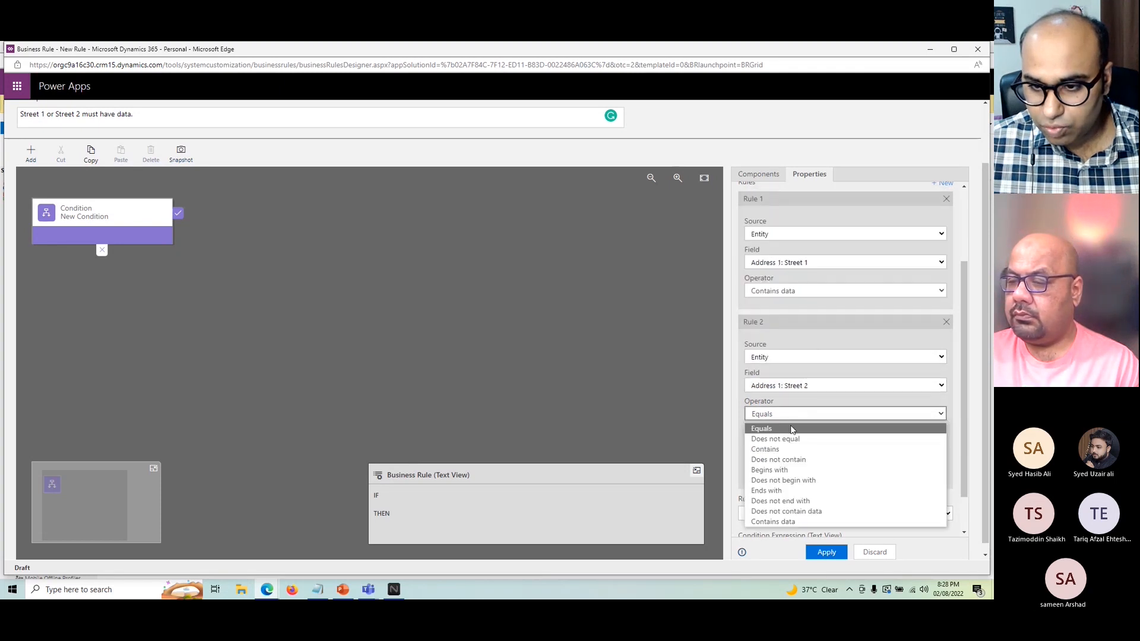
{"action": "left_click", "coordinate": [796, 515]}
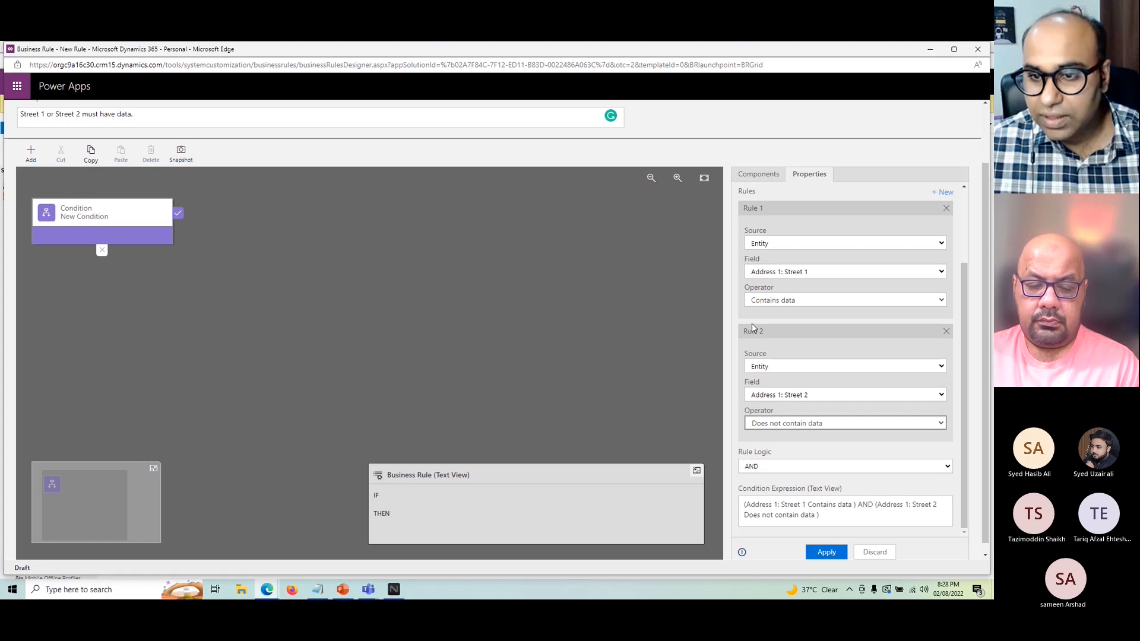
Keep the rule logic at AND and change Rule 1's operator to Does not contain data
{"action": "left_click", "coordinate": [764, 469]}
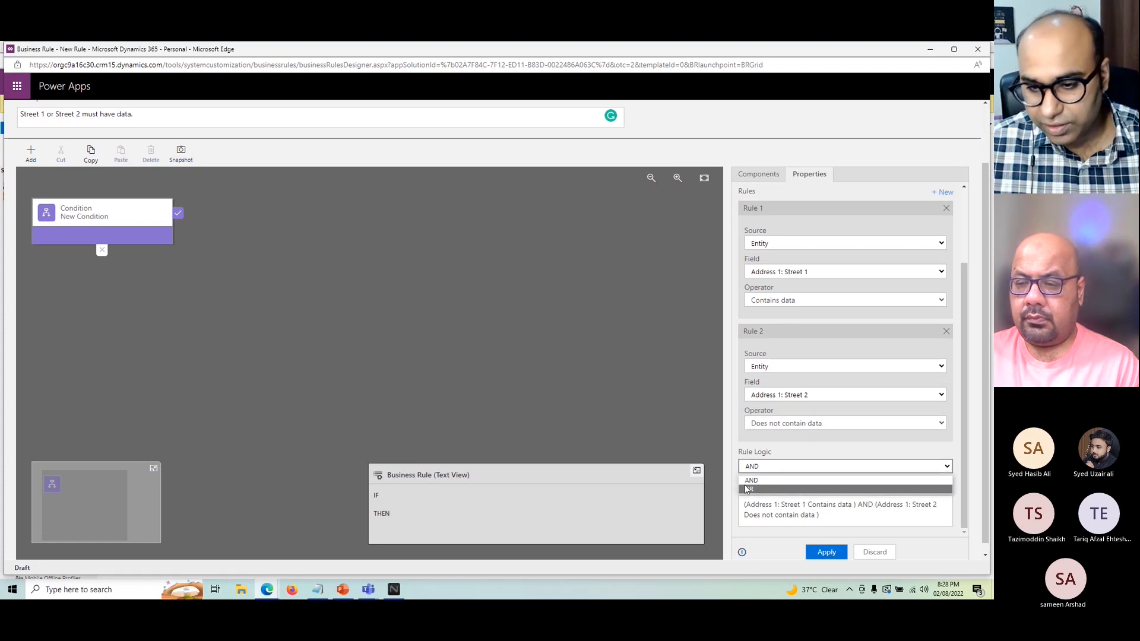
{"action": "left_click", "coordinate": [778, 450]}
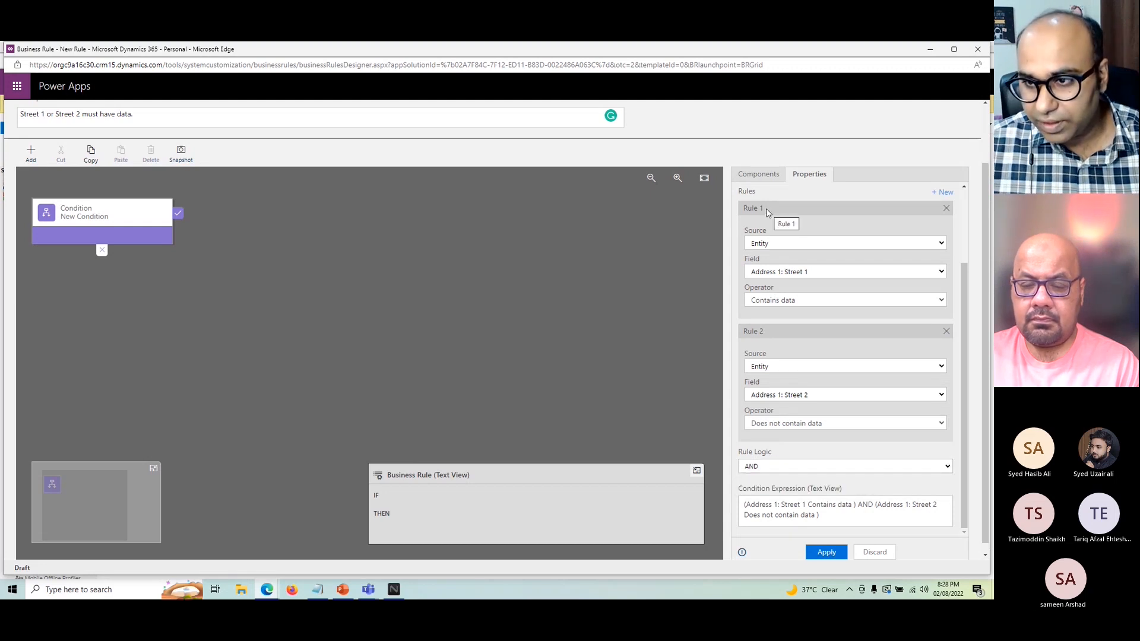
{"action": "left_click", "coordinate": [781, 304]}
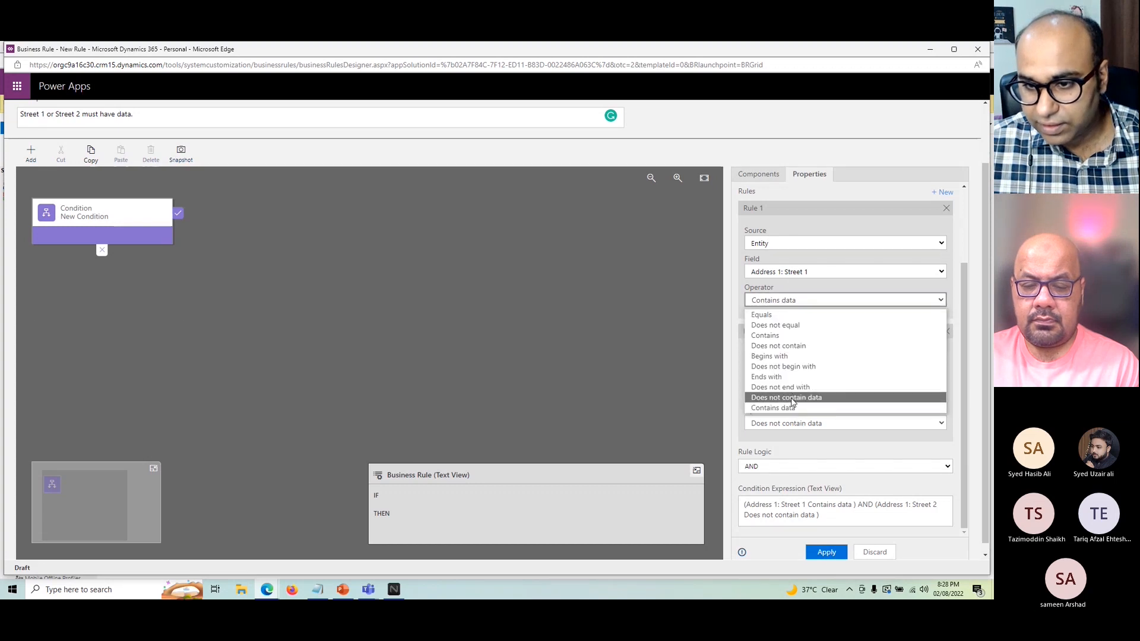
{"action": "left_click", "coordinate": [803, 397]}
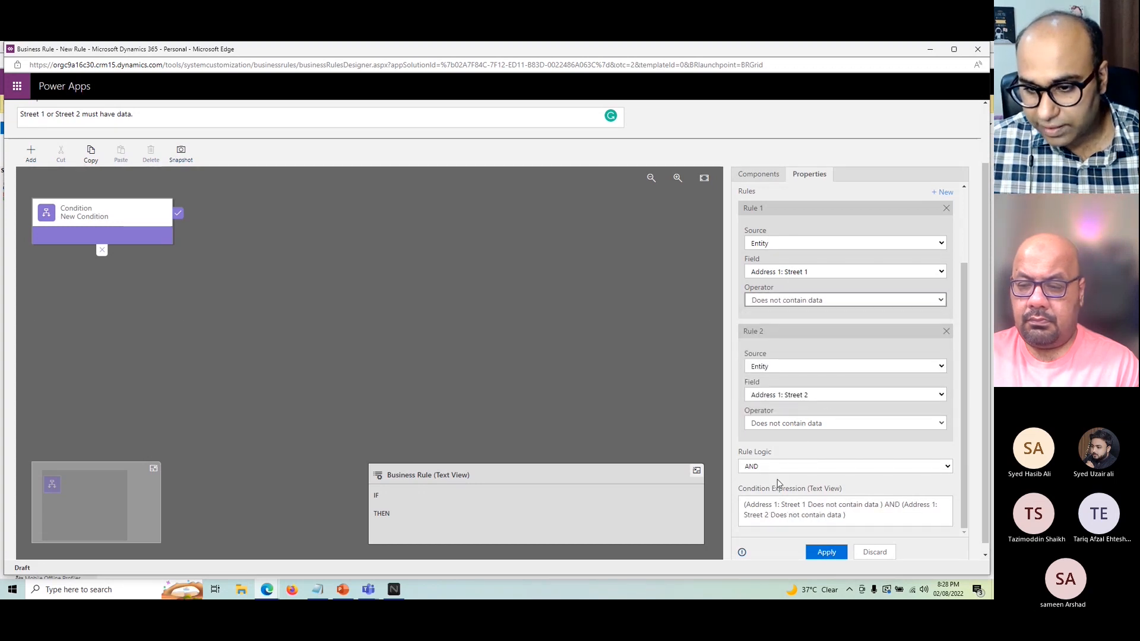
Set the condition's display name to "Streets do not have data" and apply the condition's properties
{"action": "scroll", "coordinate": [837, 478], "scroll_direction": "up", "scroll_amount": 5}
{"action": "left_click_drag", "start_coordinate": [796, 300], "coordinate": [646, 291]}
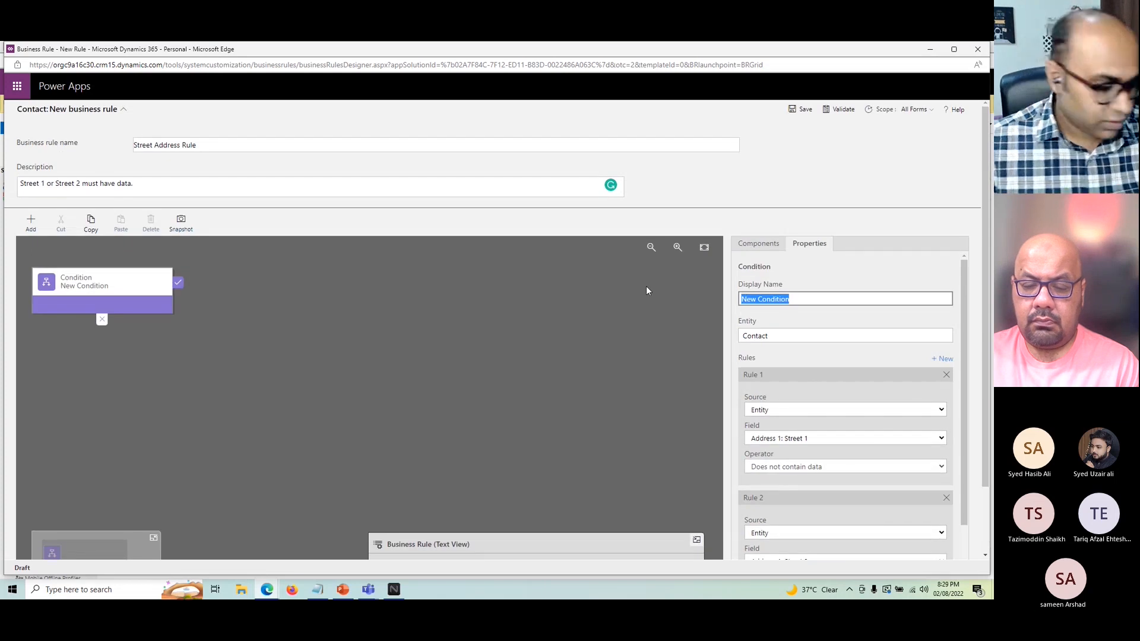
{"action": "type", "text": "St"}
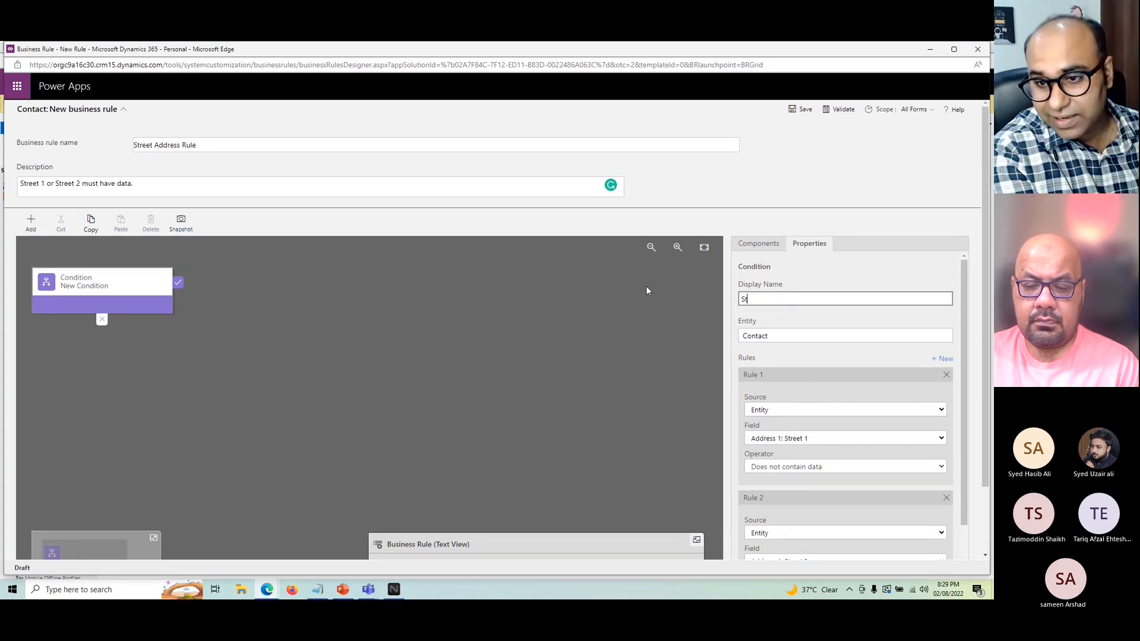
{"action": "type", "text": "reet"}
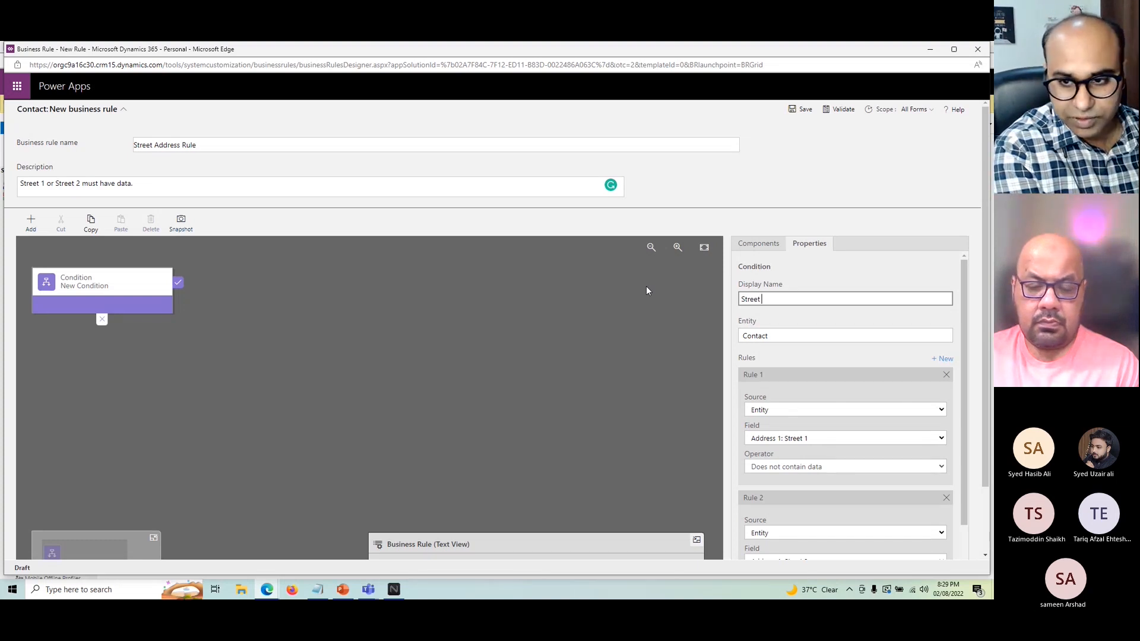
{"action": "type", "text": "s do not ha"}
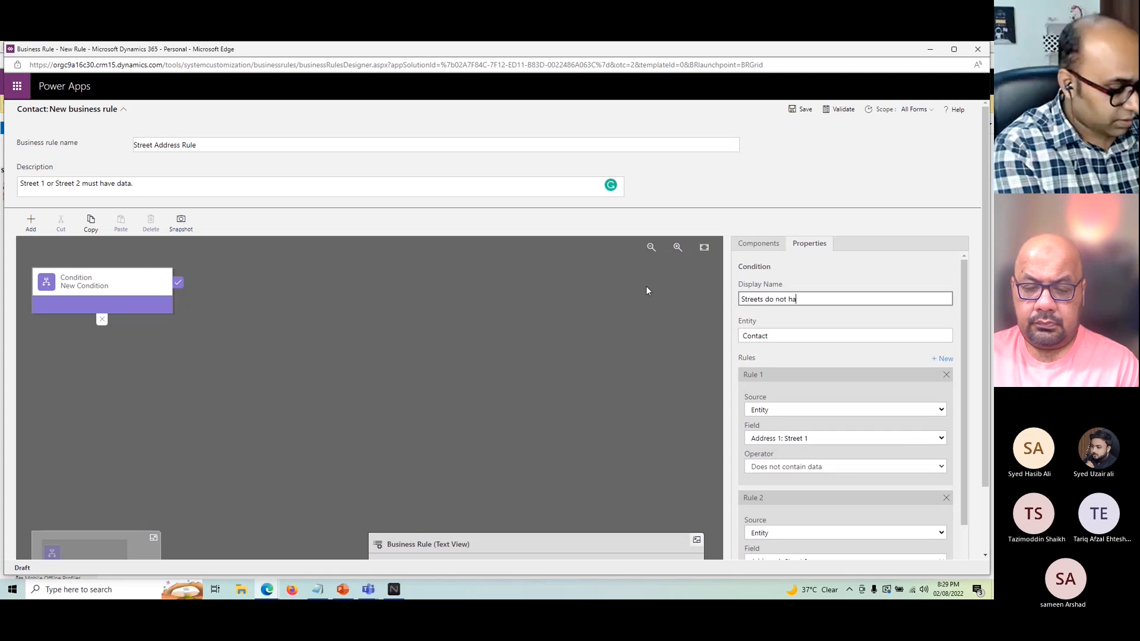
{"action": "type", "text": "ve data"}
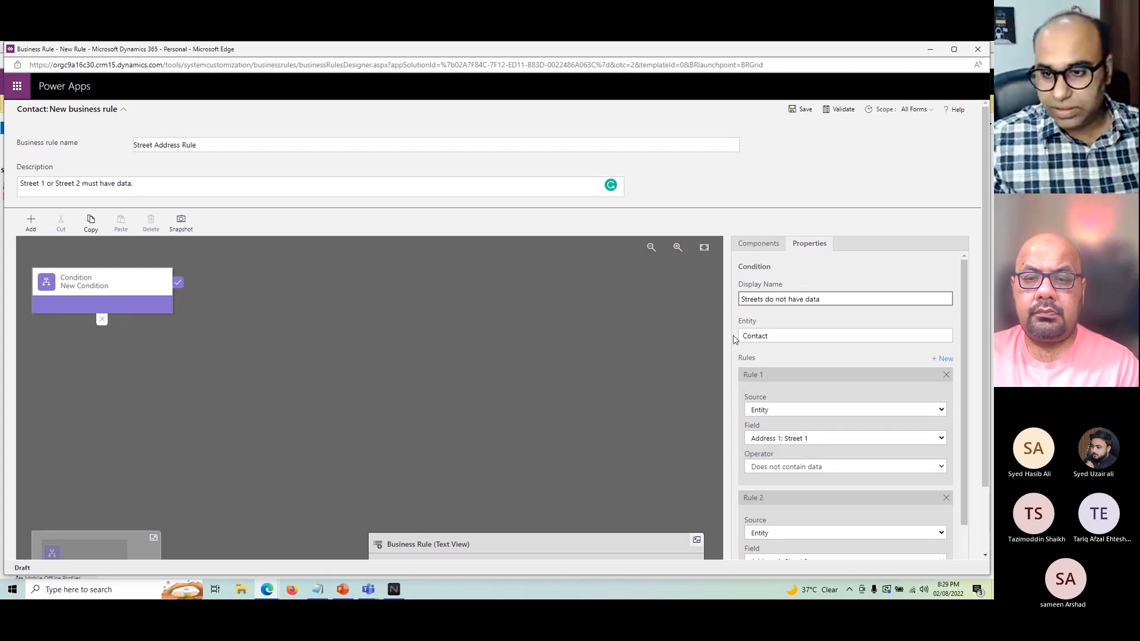
{"action": "scroll", "coordinate": [805, 418], "scroll_direction": "down", "scroll_amount": 2}
{"action": "scroll", "coordinate": [804, 418], "scroll_direction": "down", "scroll_amount": 2}
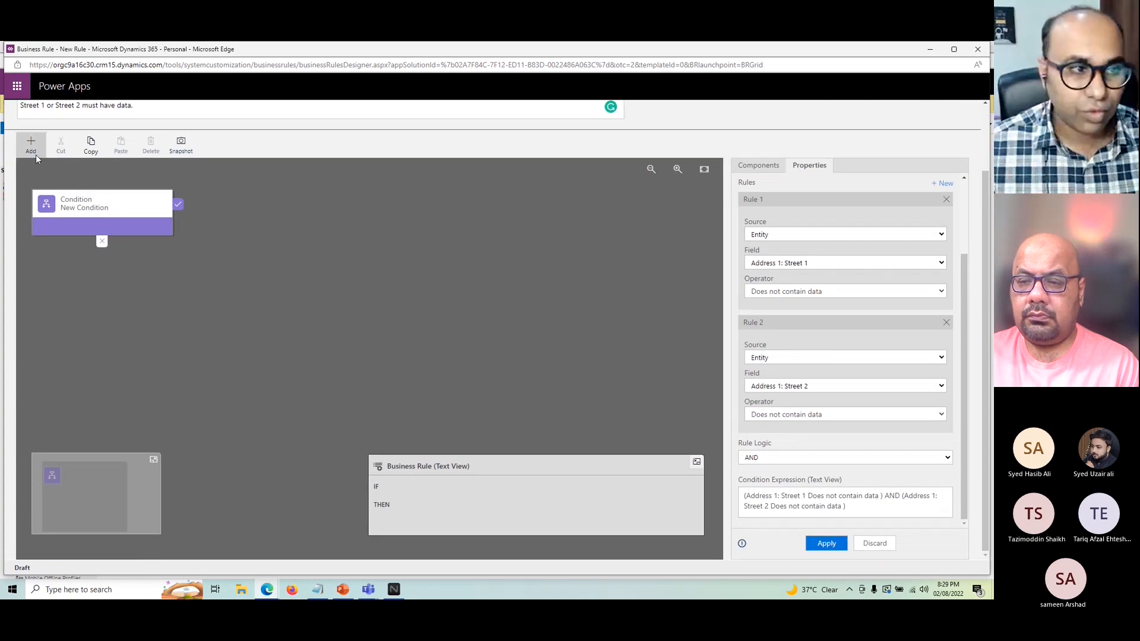
{"action": "scroll", "coordinate": [883, 490], "scroll_direction": "up", "scroll_amount": 2}
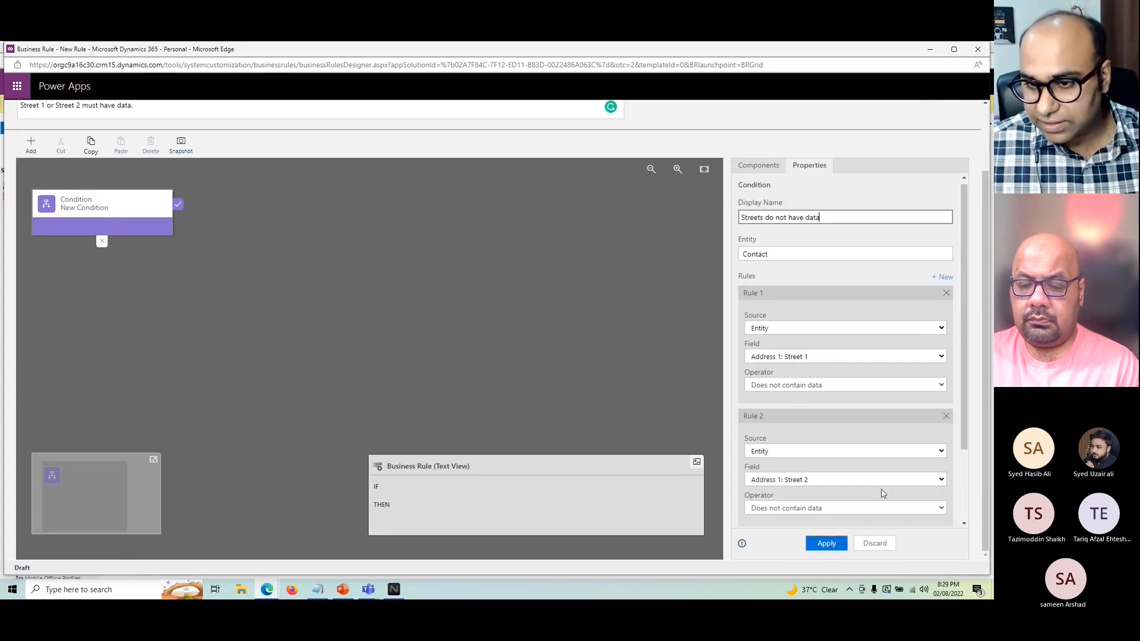
{"action": "scroll", "coordinate": [832, 469], "scroll_direction": "down", "scroll_amount": 2}
{"action": "left_click", "coordinate": [827, 543]}
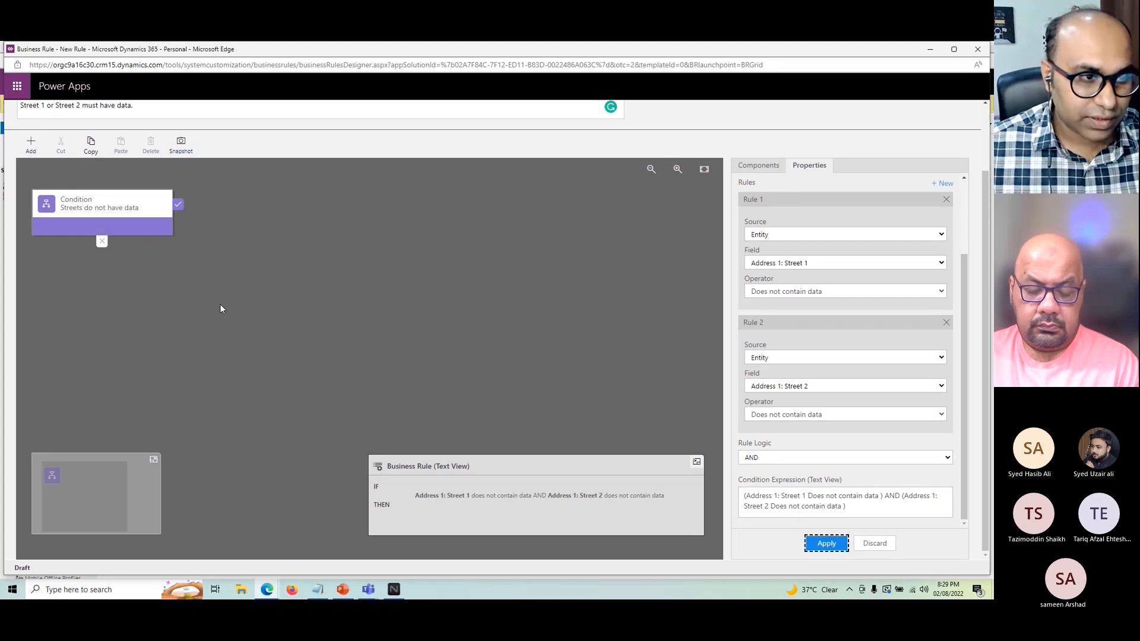
{"action": "left_click", "coordinate": [81, 224]}
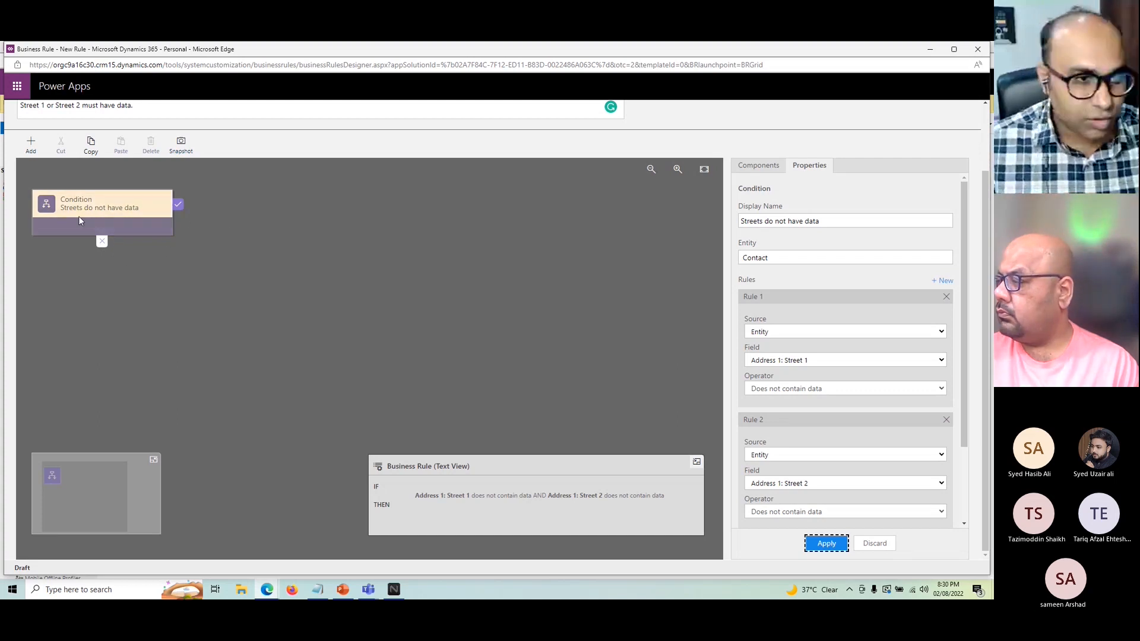
{"action": "scroll", "coordinate": [77, 215], "scroll_direction": "up", "scroll_amount": 2}
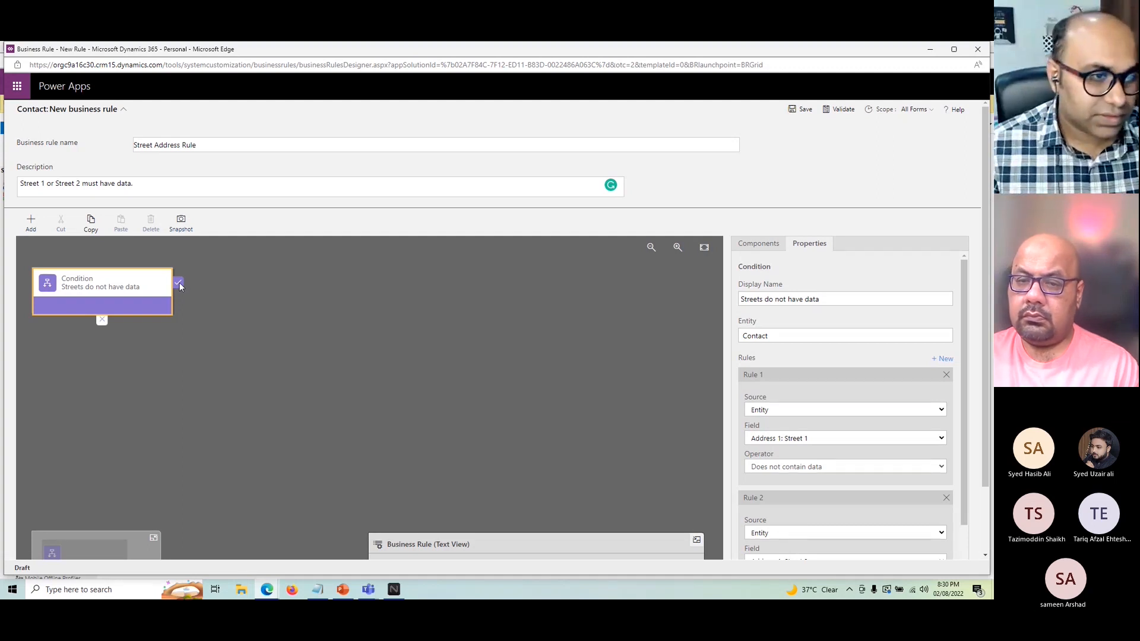
{"action": "left_click", "coordinate": [31, 224]}
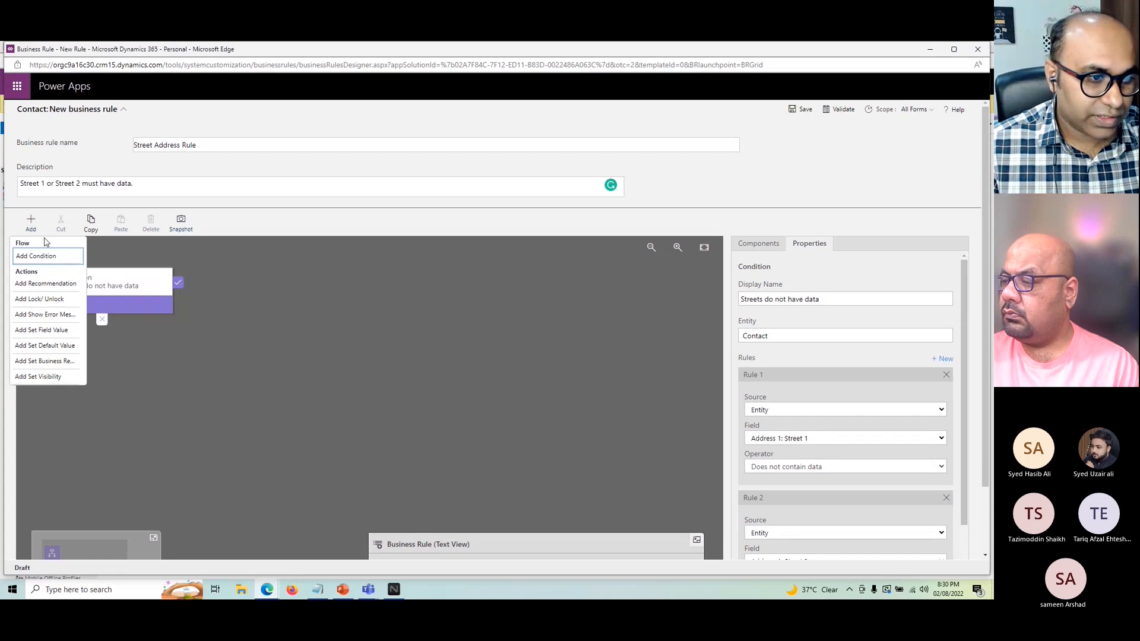
{"action": "left_click", "coordinate": [31, 227]}
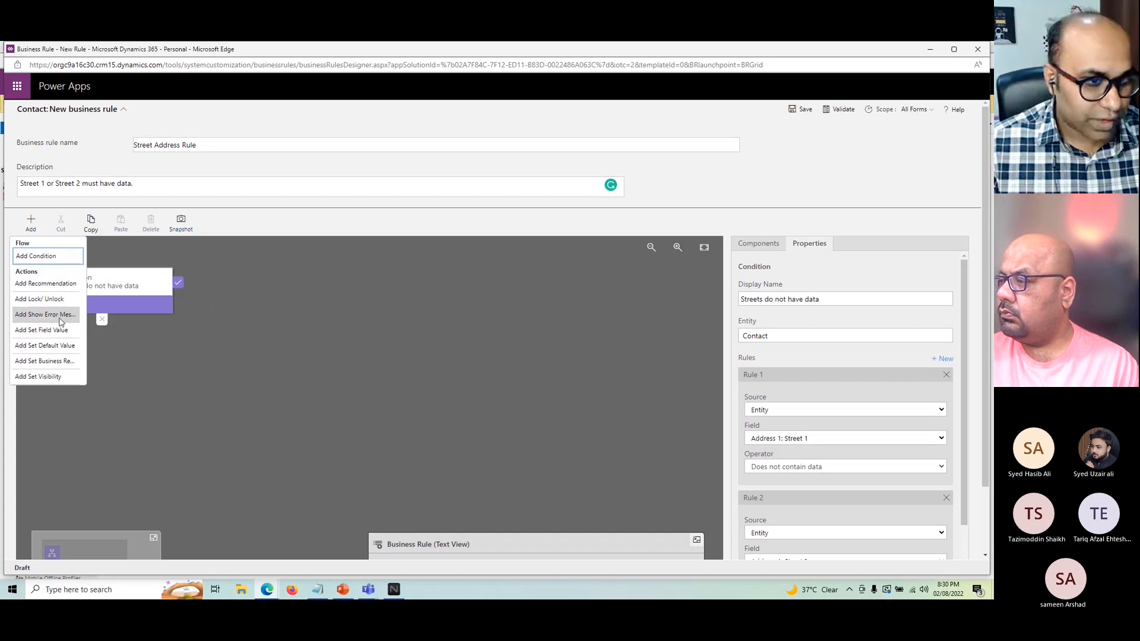
{"action": "left_click", "coordinate": [115, 358]}
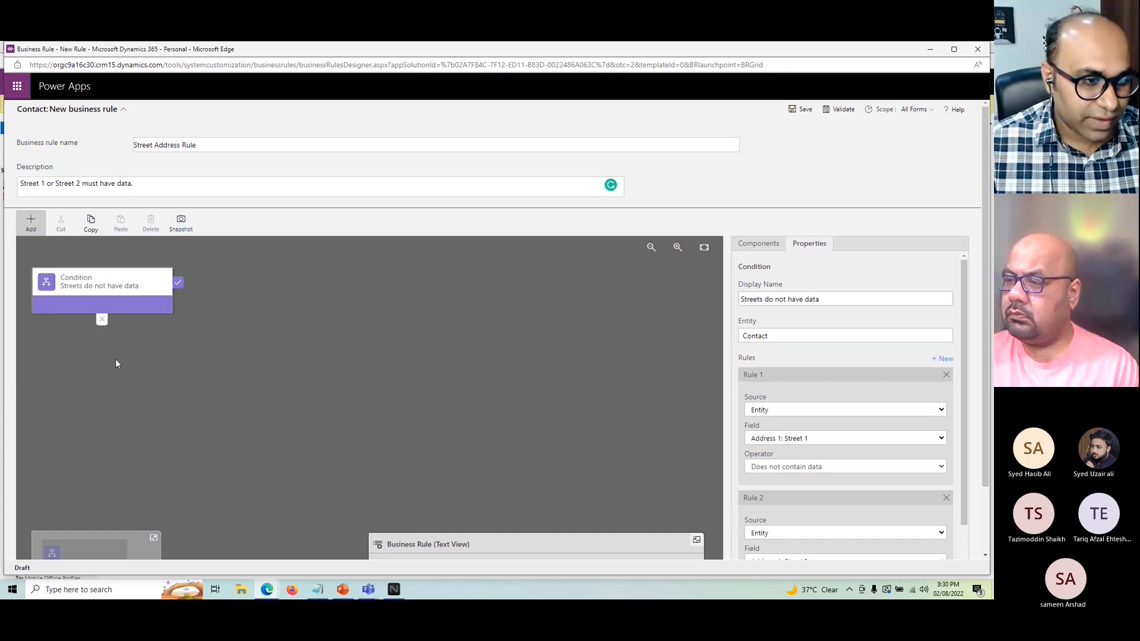
{"action": "left_click", "coordinate": [32, 230]}
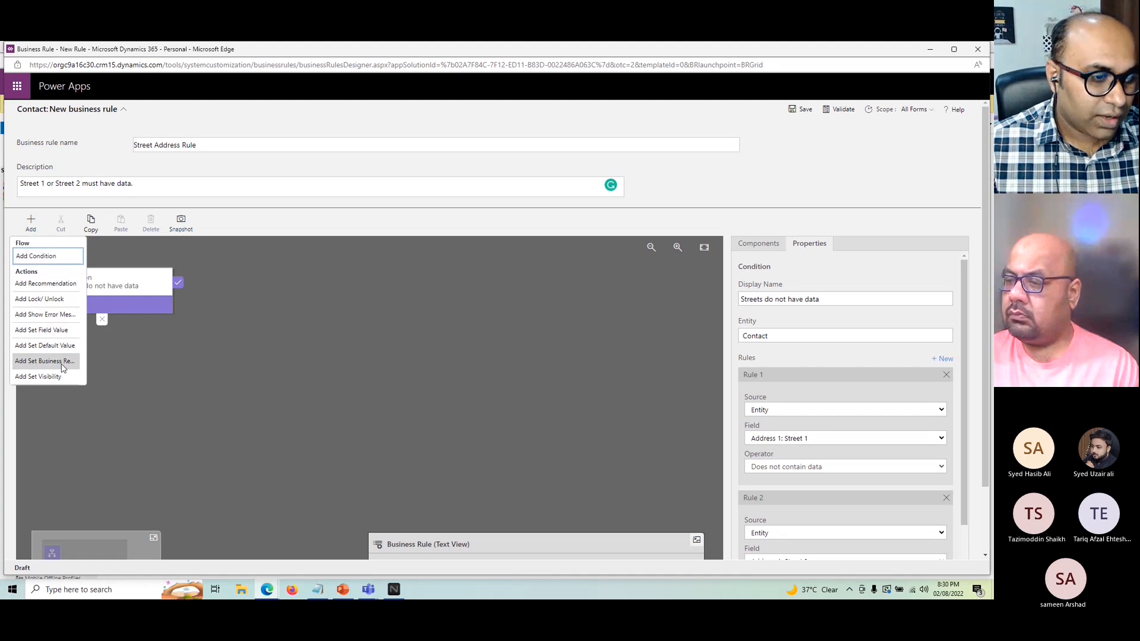
{"action": "left_click", "coordinate": [100, 367]}
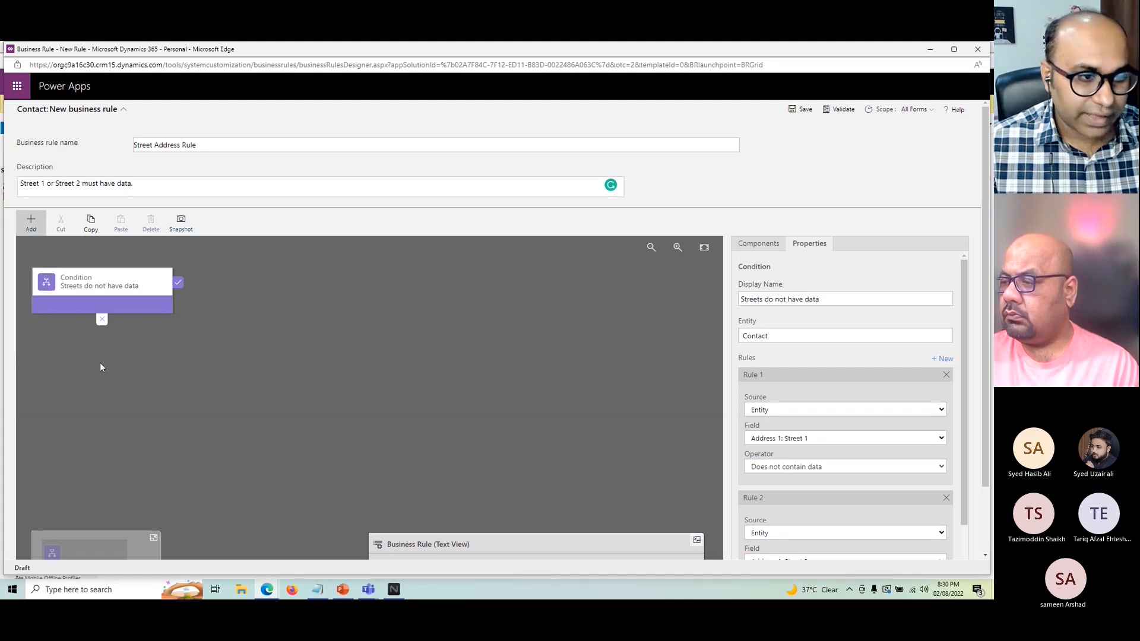
Add a Show Error Message action to the true branch of the "Streets do not have data" condition
{"action": "left_click", "coordinate": [31, 224]}
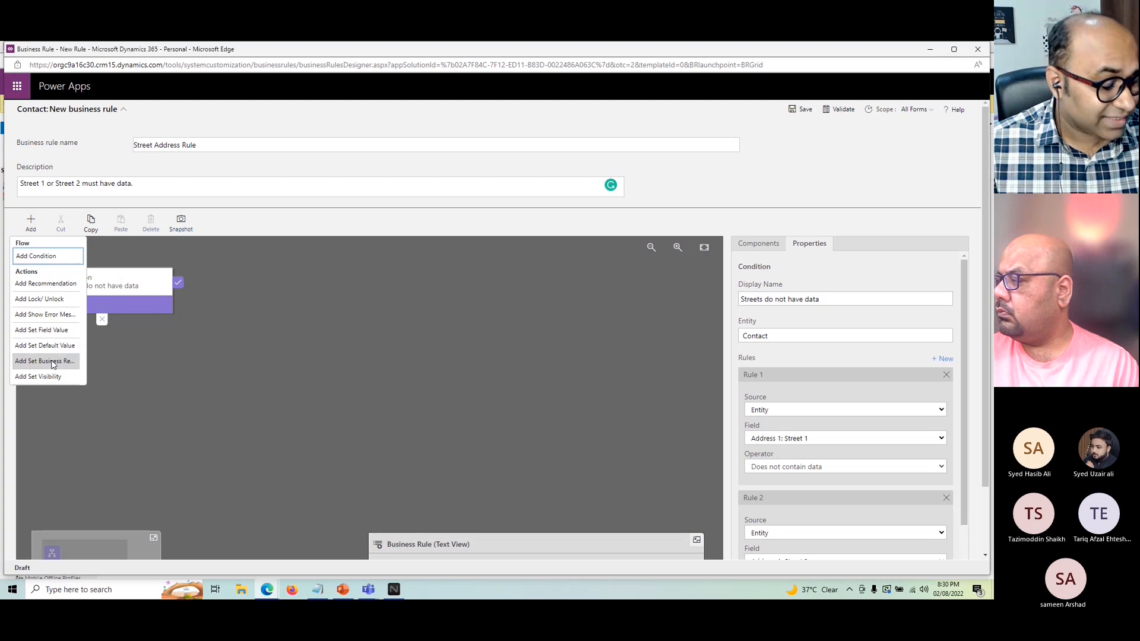
{"action": "left_click", "coordinate": [31, 224]}
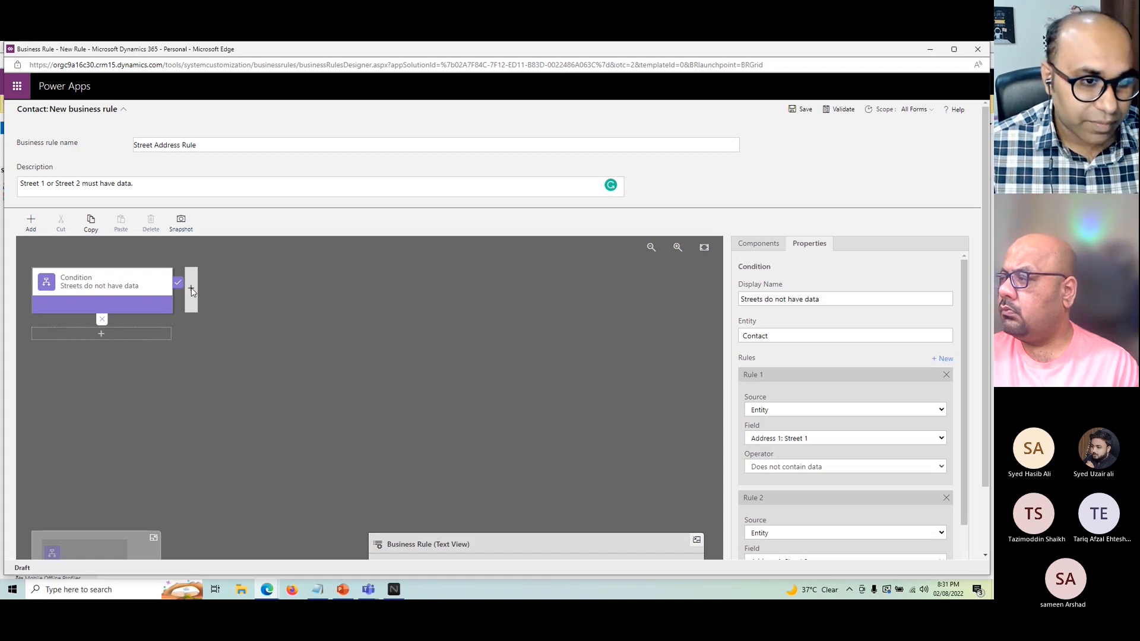
{"action": "left_click", "coordinate": [191, 290]}
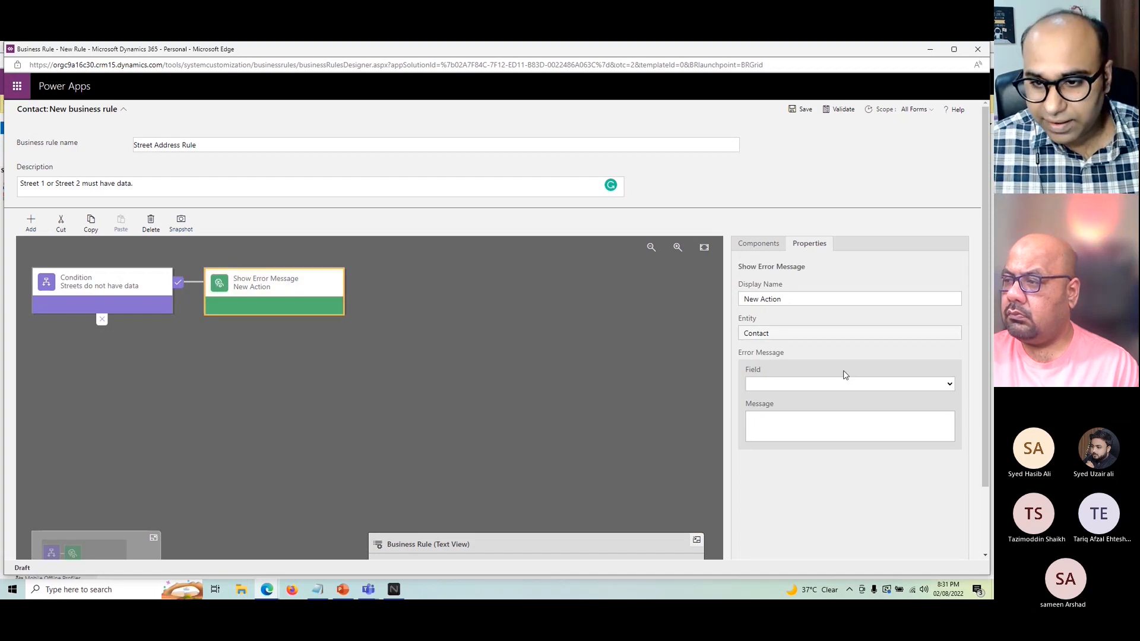
{"action": "left_click", "coordinate": [800, 386]}
{"action": "left_click", "coordinate": [800, 387]}
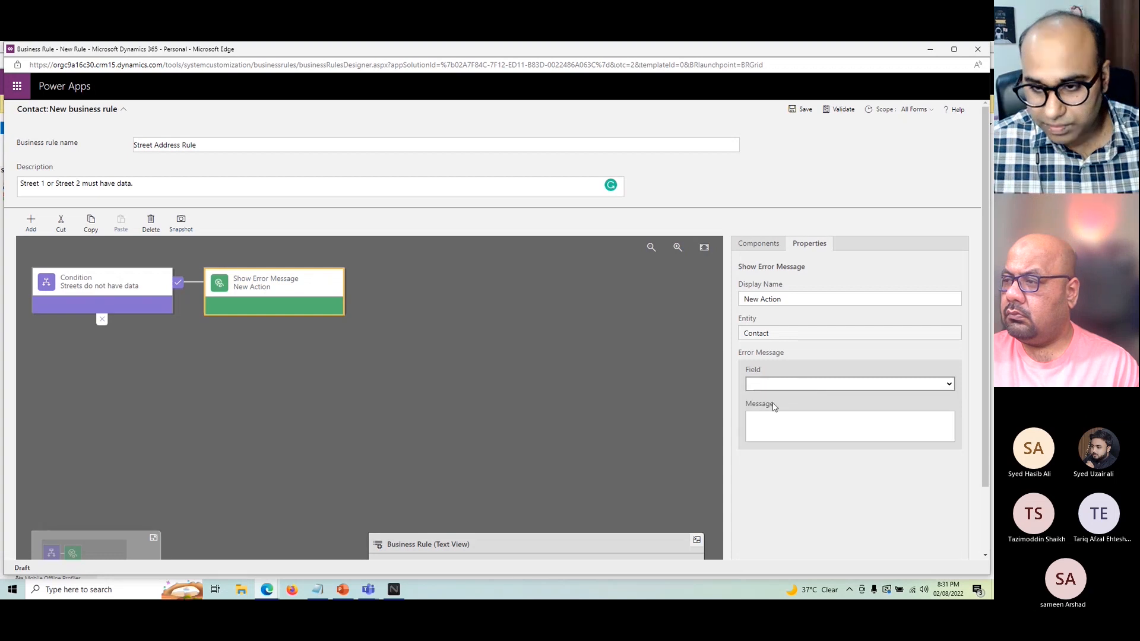
{"action": "left_click", "coordinate": [798, 384]}
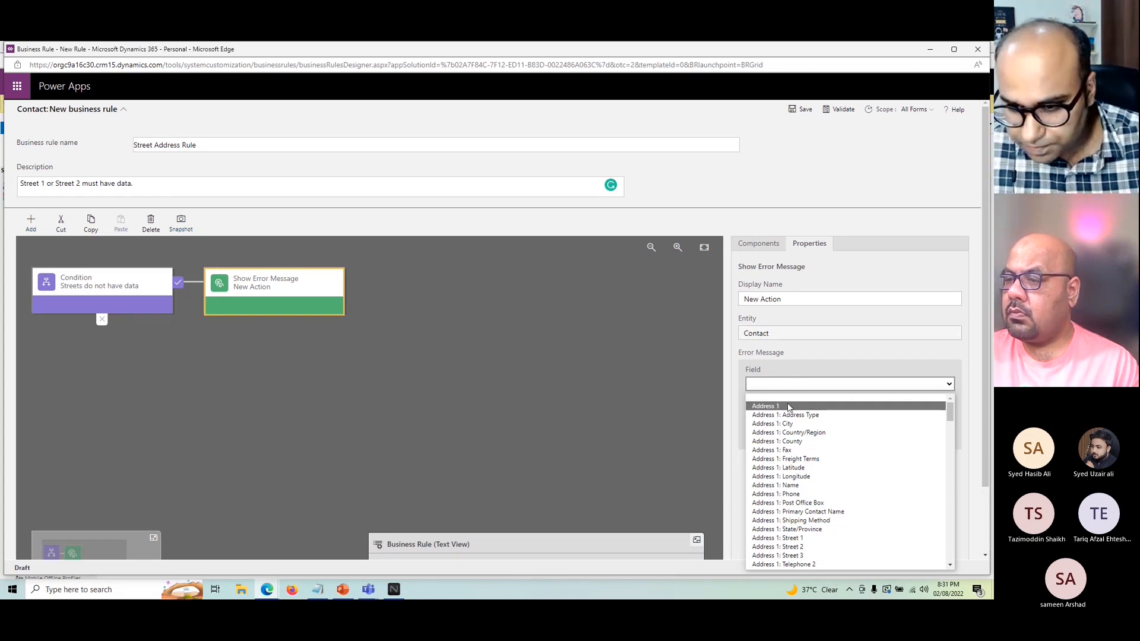
{"action": "left_click", "coordinate": [825, 362]}
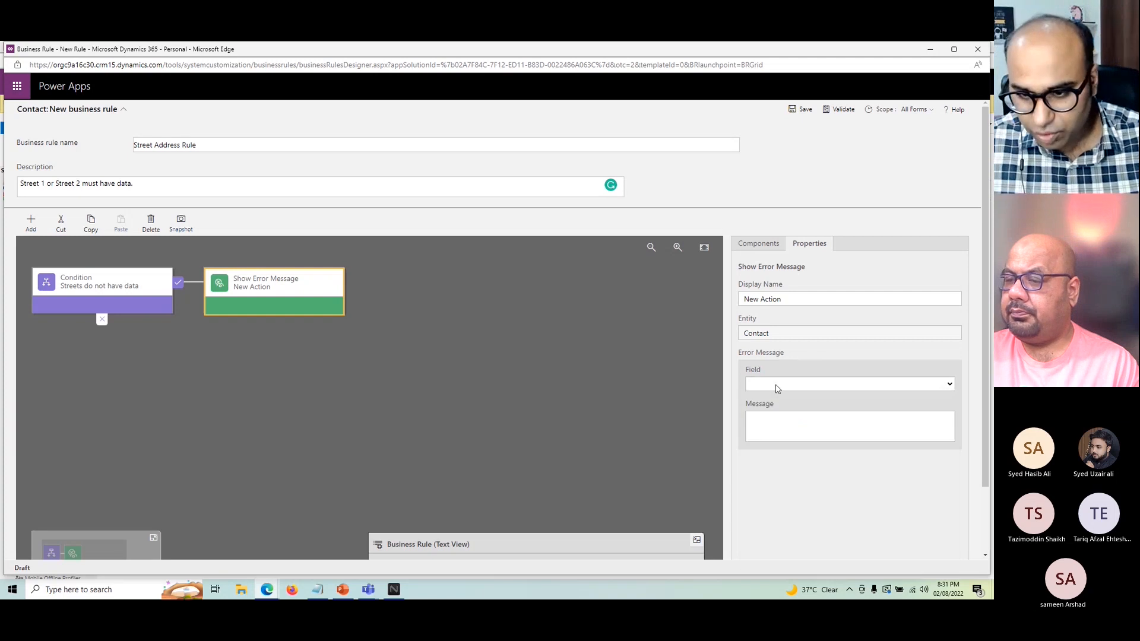
{"action": "left_click", "coordinate": [775, 385]}
{"action": "left_click", "coordinate": [804, 362]}
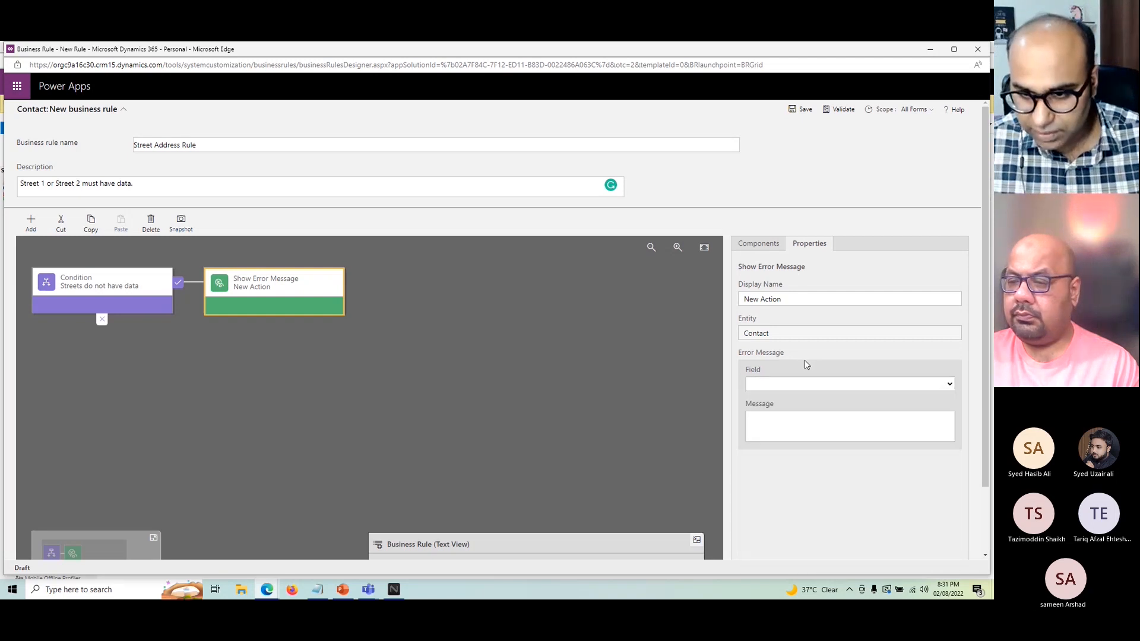
Enter "Street 1 or Street must have data." as the message of the Show Error Message action
{"action": "left_click", "coordinate": [810, 424]}
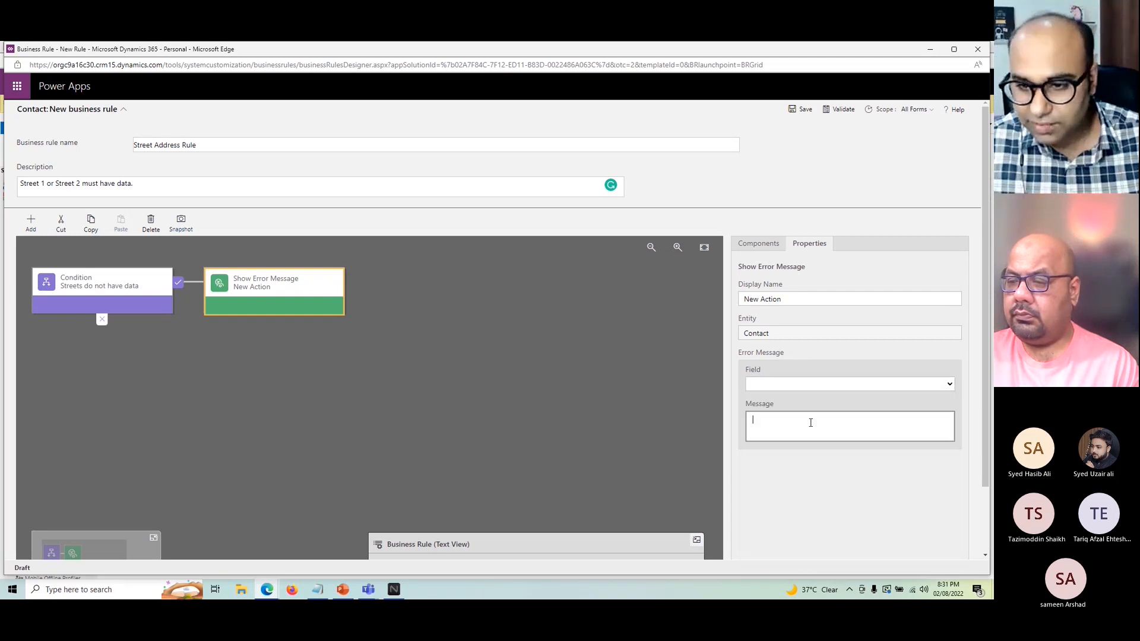
{"action": "scroll", "coordinate": [790, 386], "scroll_direction": "down", "scroll_amount": 1}
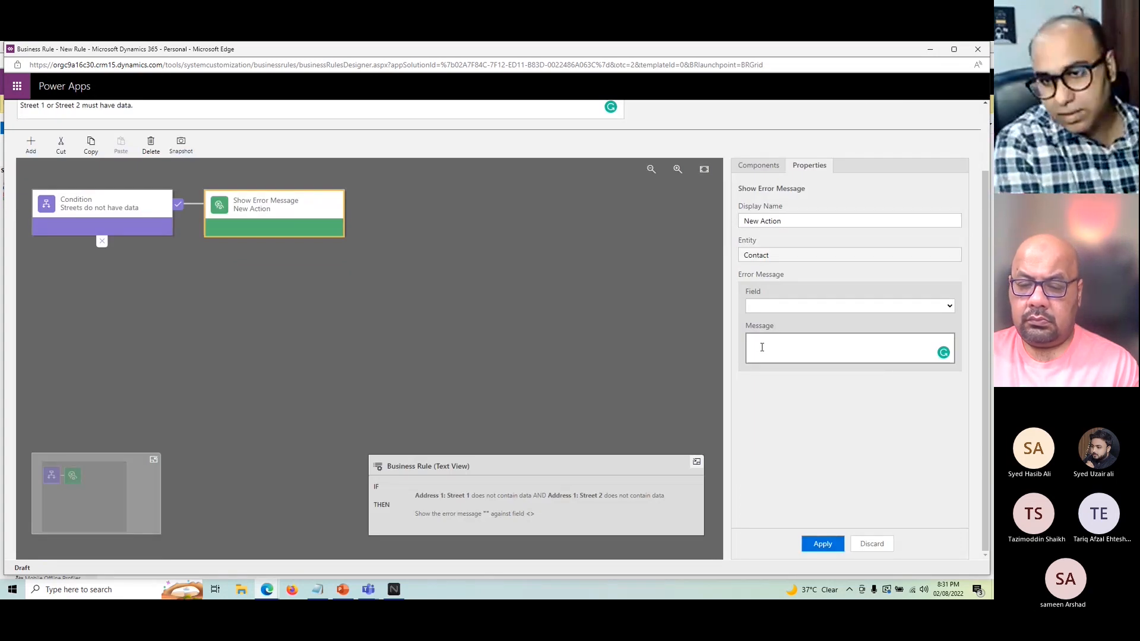
{"action": "type", "text": "Stre"}
{"action": "key", "text": "BackSpace"}
{"action": "key", "text": "BackSpace"}
{"action": "key", "text": "BackSpace"}
{"action": "key", "text": "BackSpace"}
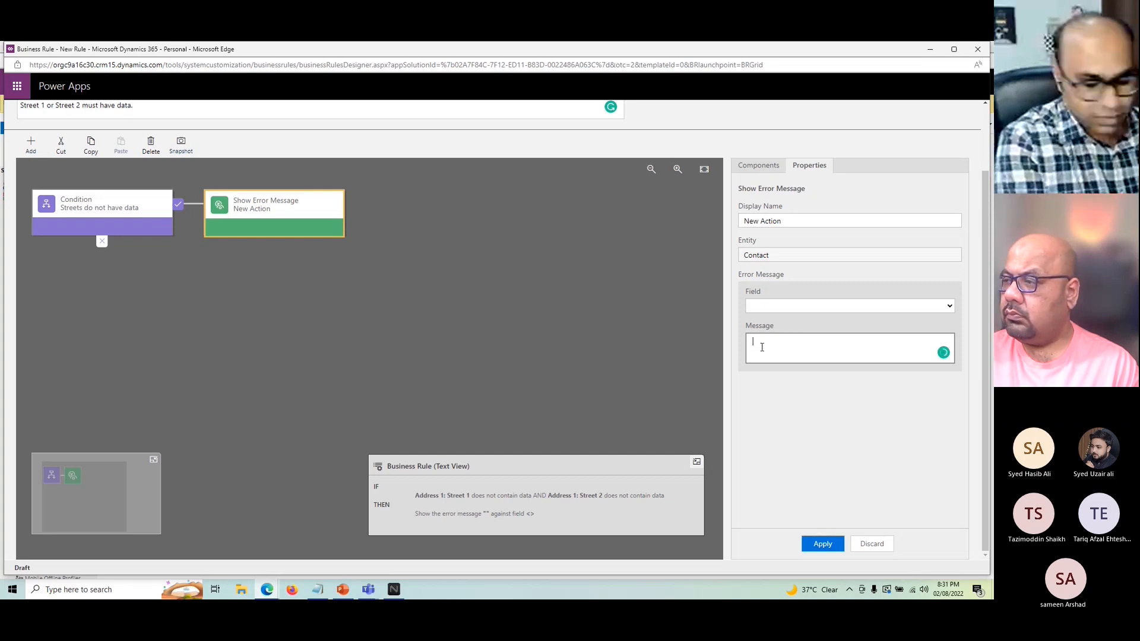
{"action": "type", "text": "Street 1 o"}
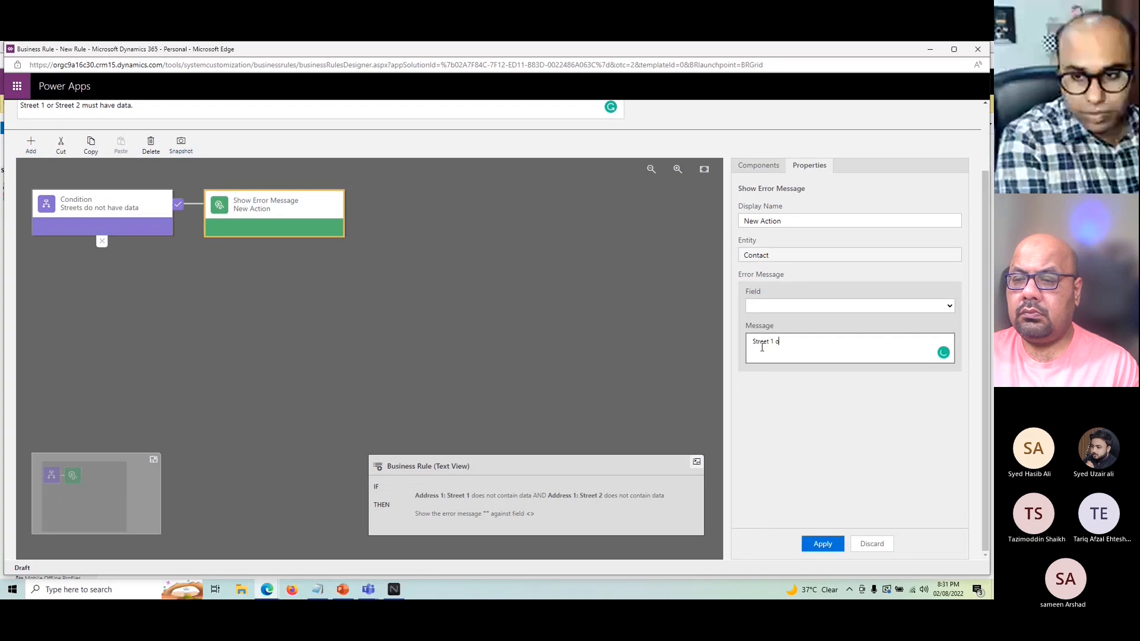
{"action": "type", "text": "r Street"}
{"action": "type", "text": " soul dh"}
{"action": "key", "text": "BackSpace"}
{"action": "key", "text": "BackSpace"}
{"action": "key", "text": "BackSpace"}
{"action": "key", "text": "BackSpace"}
{"action": "key", "text": "BackSpace"}
{"action": "key", "text": "BackSpace"}
{"action": "key", "text": "BackSpace"}
{"action": "key", "text": "BackSpace"}
{"action": "type", "text": "must have da"}
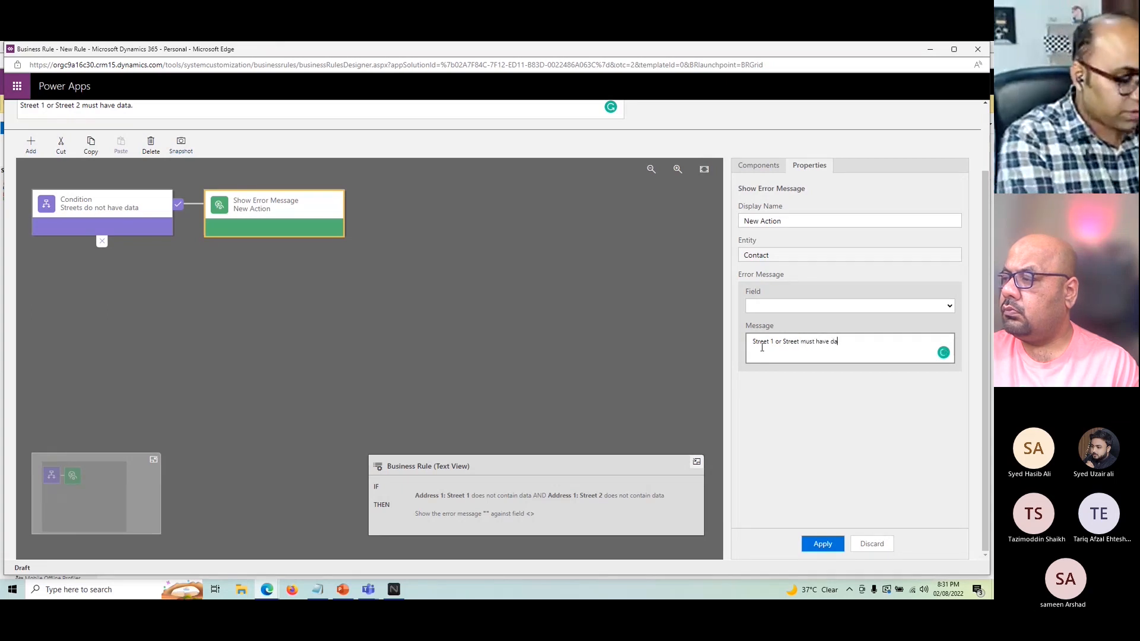
{"action": "type", "text": "ta."}
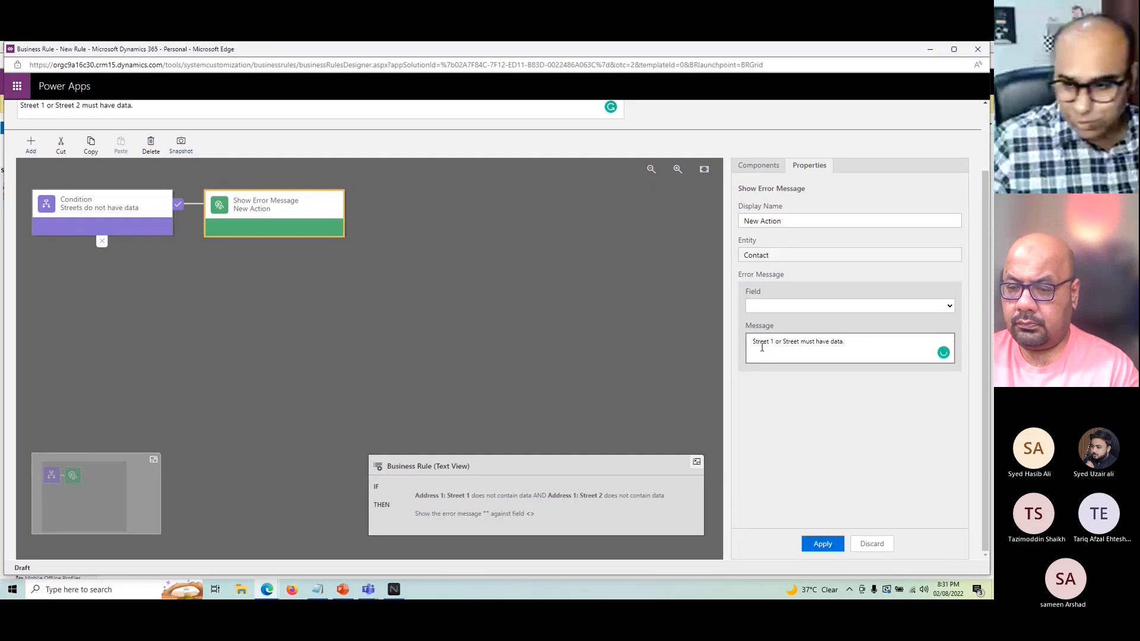
Replace the error message with "Please provide either Address Street 1 or Street 2" and apply the action's properties
{"action": "scroll", "coordinate": [760, 342], "scroll_direction": "up", "scroll_amount": 2}
{"action": "key", "text": "ctrl+a"}
{"action": "type", "text": "Please provide either"}
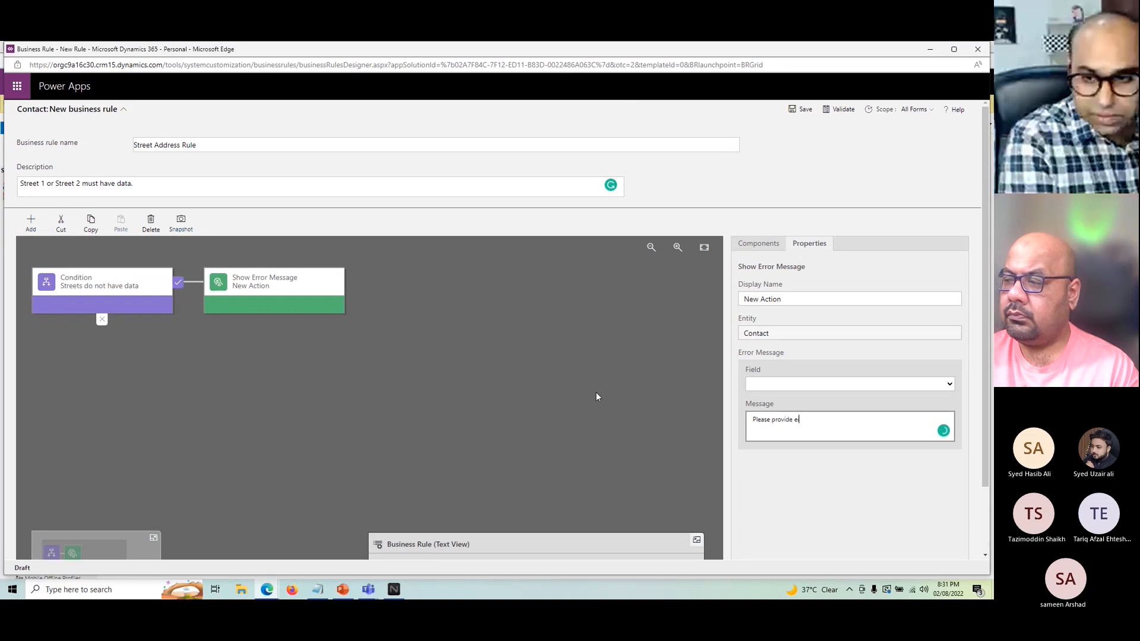
{"action": "type", "text": "reet 1 or Street 2"}
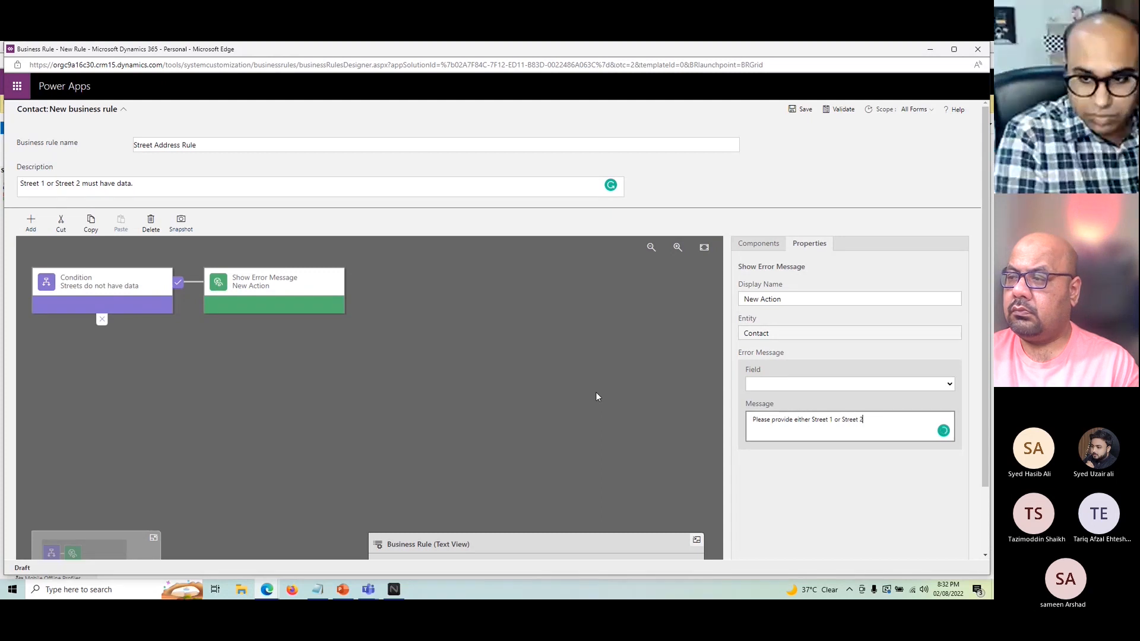
{"action": "key", "text": "XF86MonBrightnessDown"}
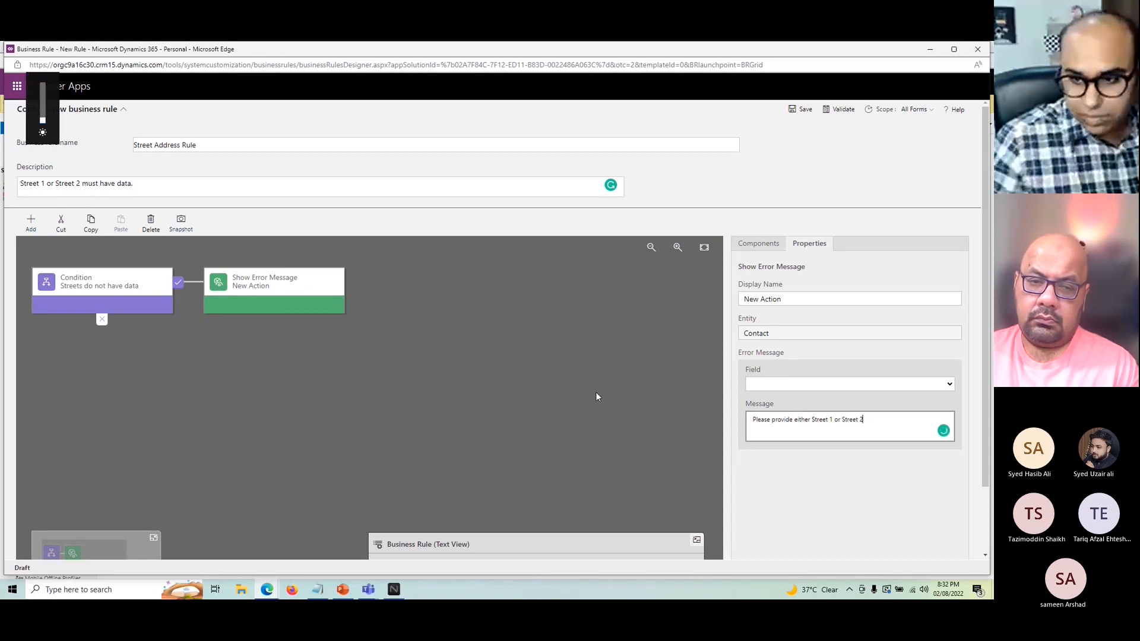
{"action": "type", "text": "Address"}
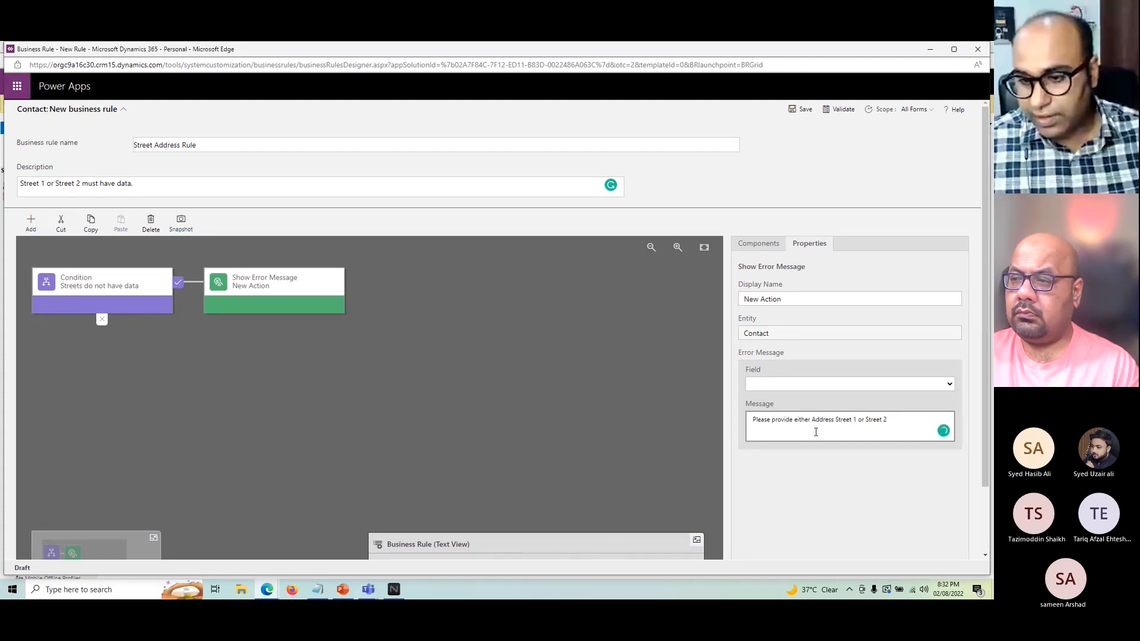
{"action": "scroll", "coordinate": [819, 451], "scroll_direction": "down", "scroll_amount": 1}
{"action": "left_click", "coordinate": [824, 545]}
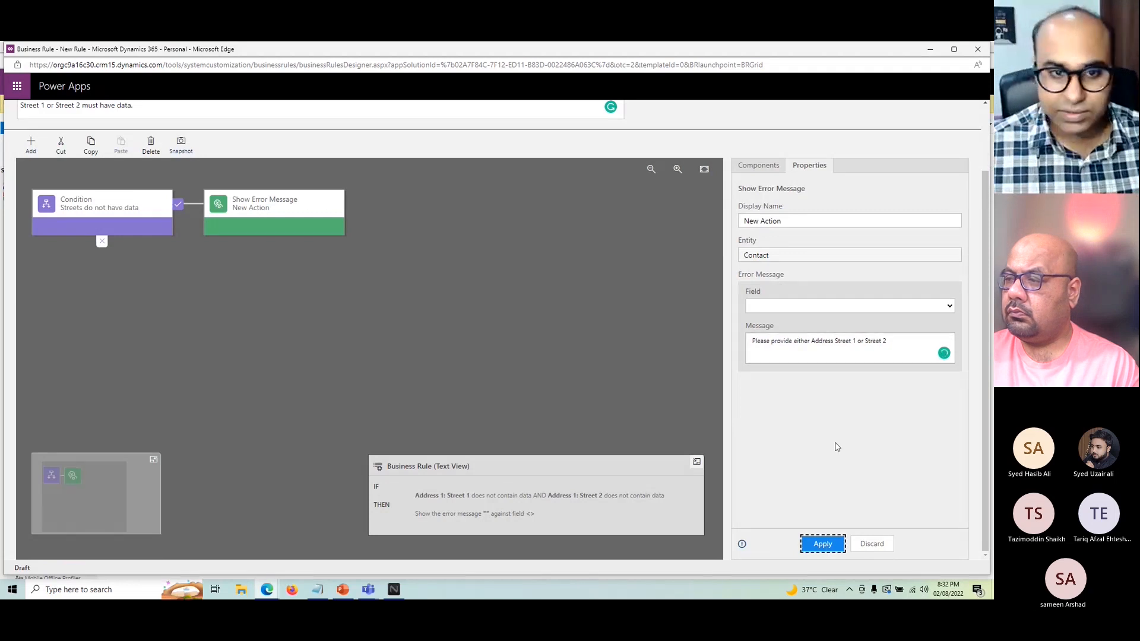
Set the Show Error Message action's display name to "Show Error" and apply its properties
{"action": "scroll", "coordinate": [835, 446], "scroll_direction": "up", "scroll_amount": 1}
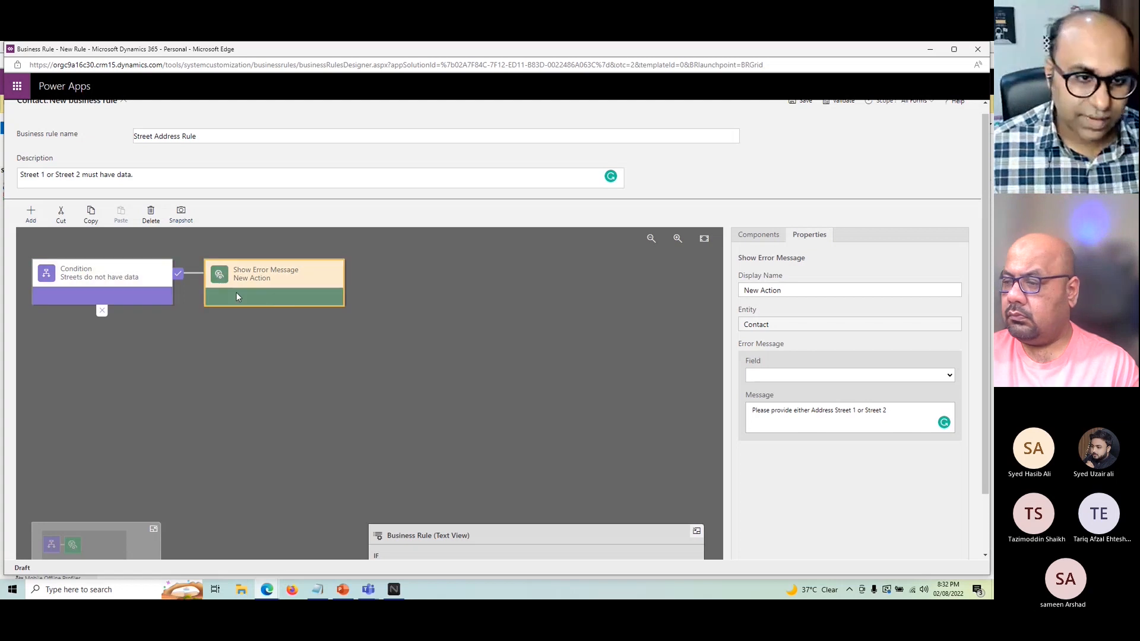
{"action": "triple_click", "coordinate": [792, 290]}
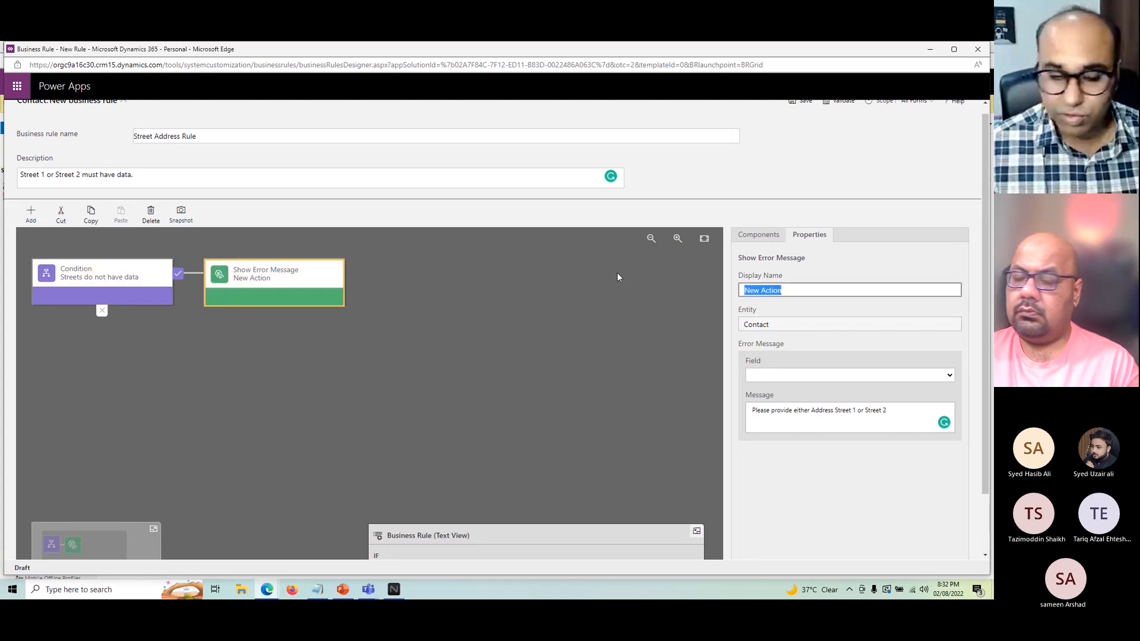
{"action": "type", "text": "DSh"}
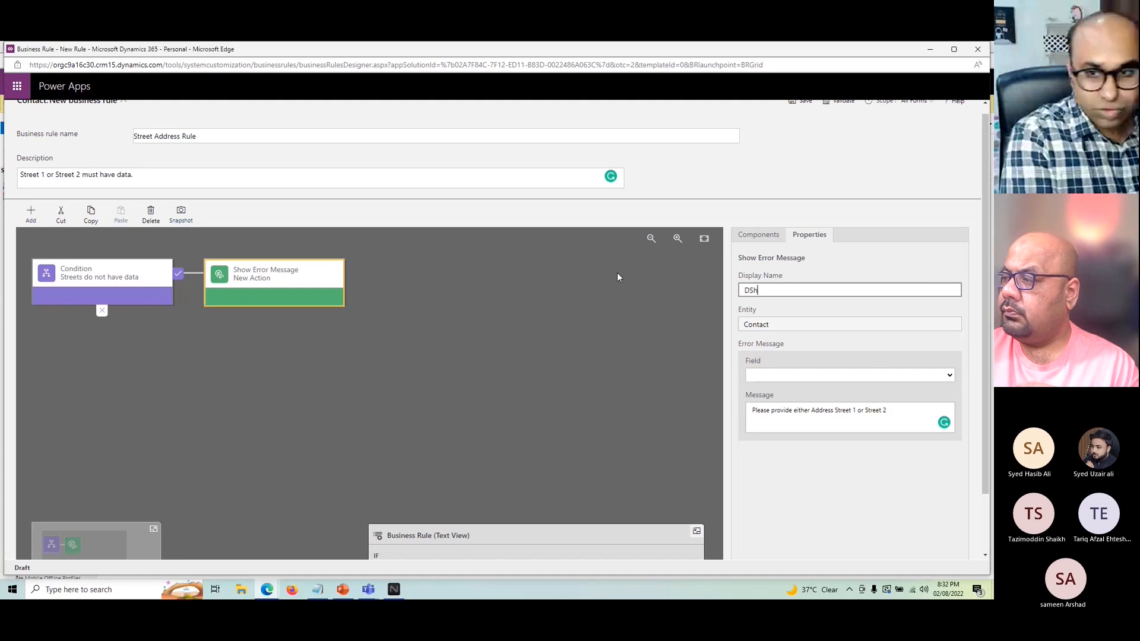
{"action": "type", "text": "o"}
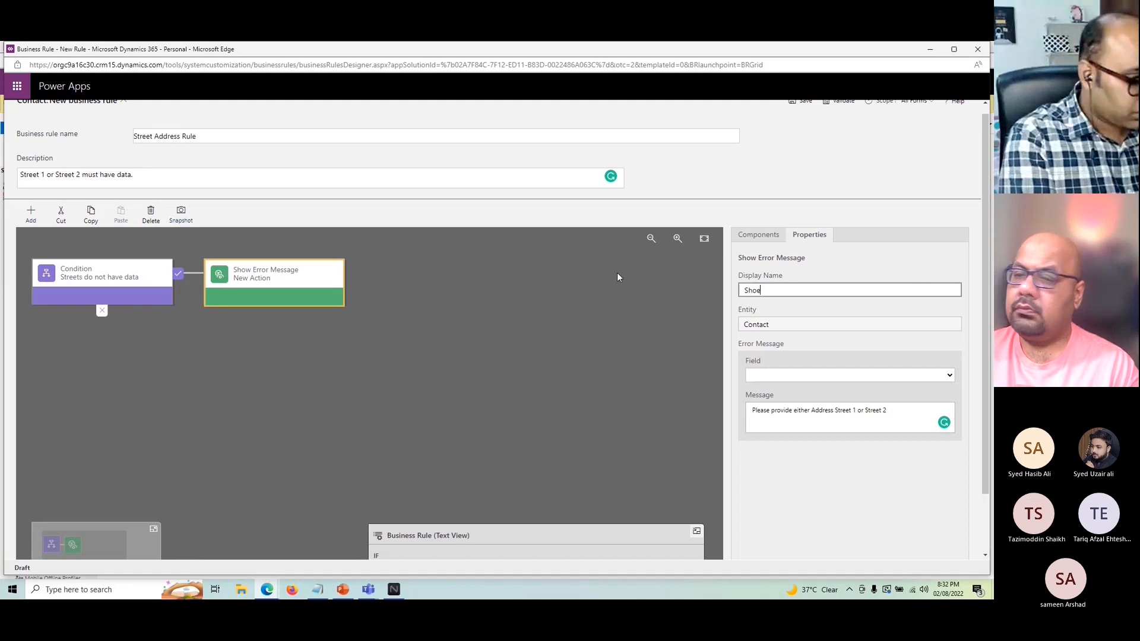
{"action": "type", "text": "w Error"}
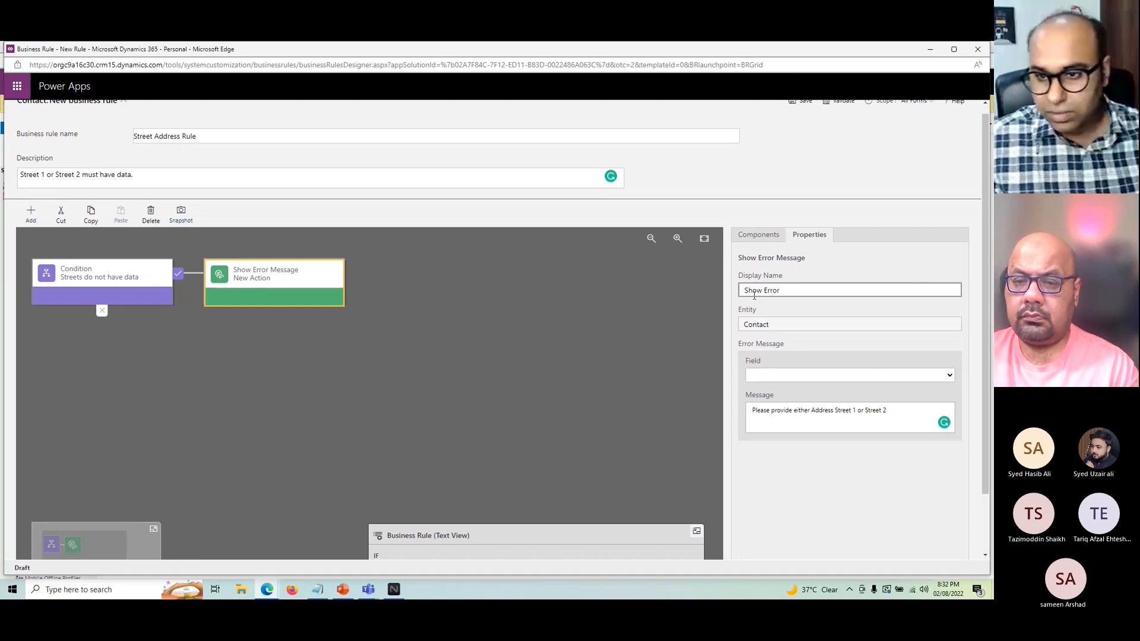
{"action": "key", "text": "Tab"}
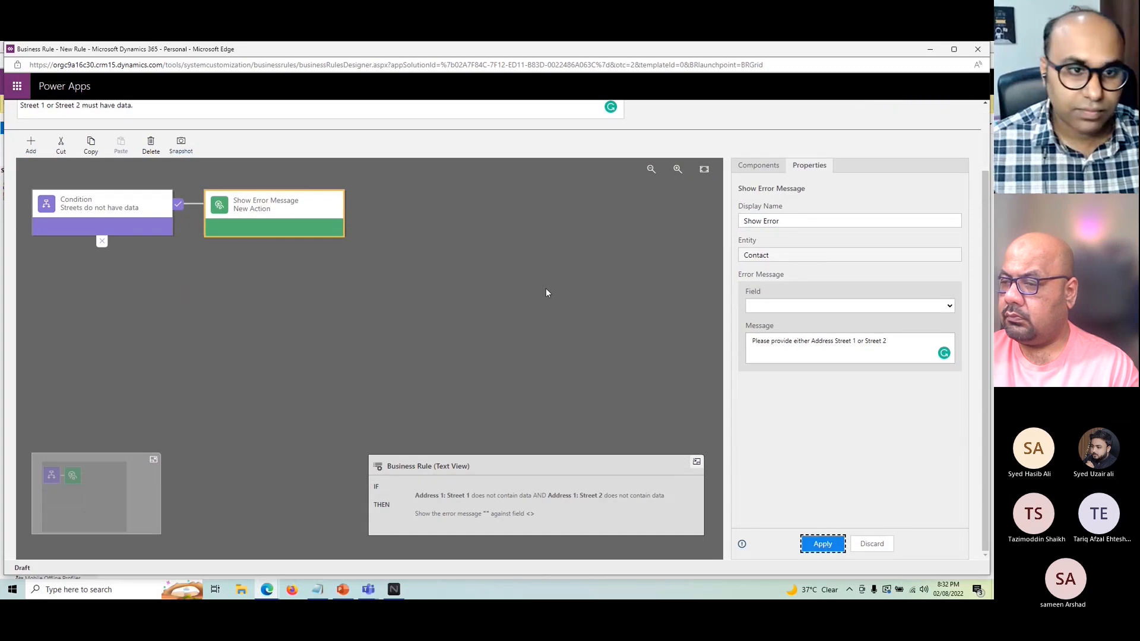
{"action": "left_click", "coordinate": [790, 515]}
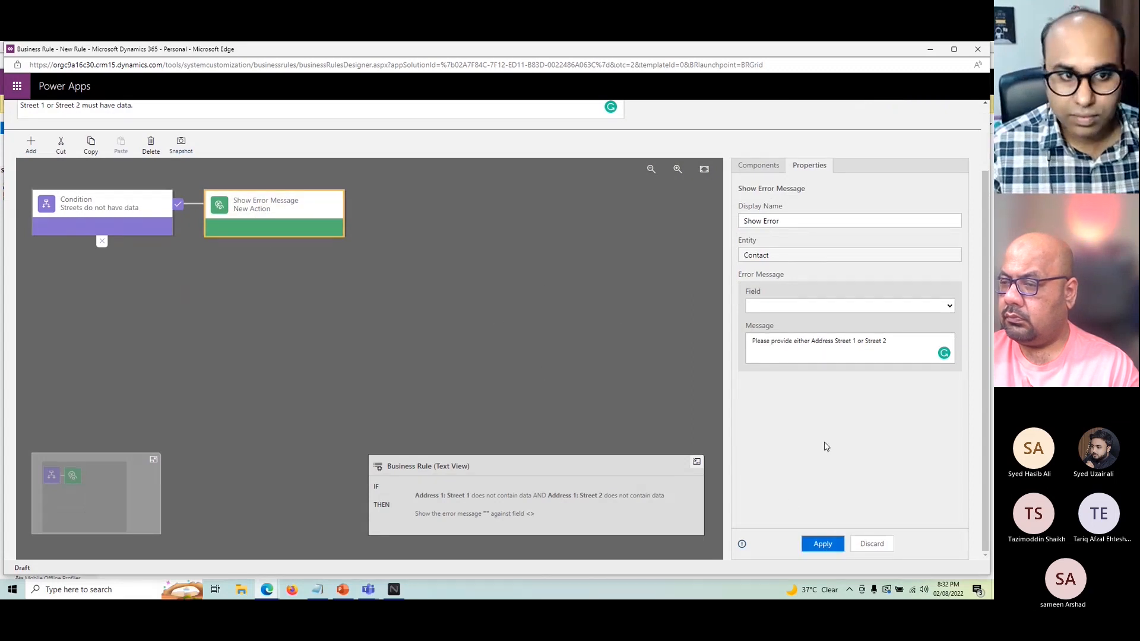
{"action": "left_click", "coordinate": [823, 544]}
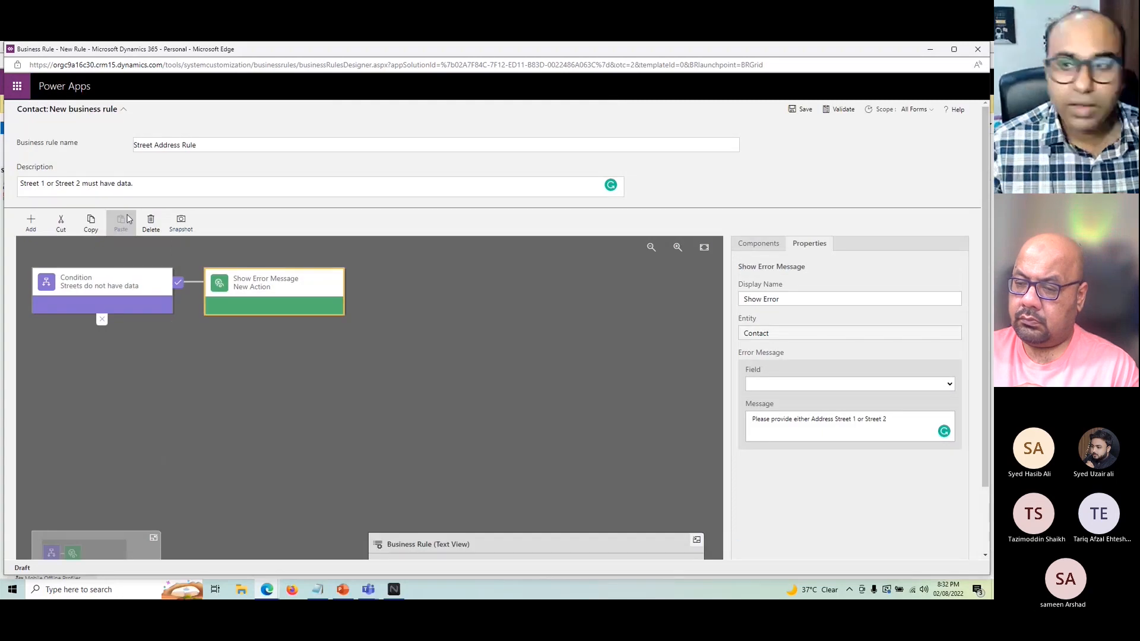
Try to save the rule, and set the Show Error Message action's field to Address 1: Street 1
{"action": "left_click", "coordinate": [798, 116]}
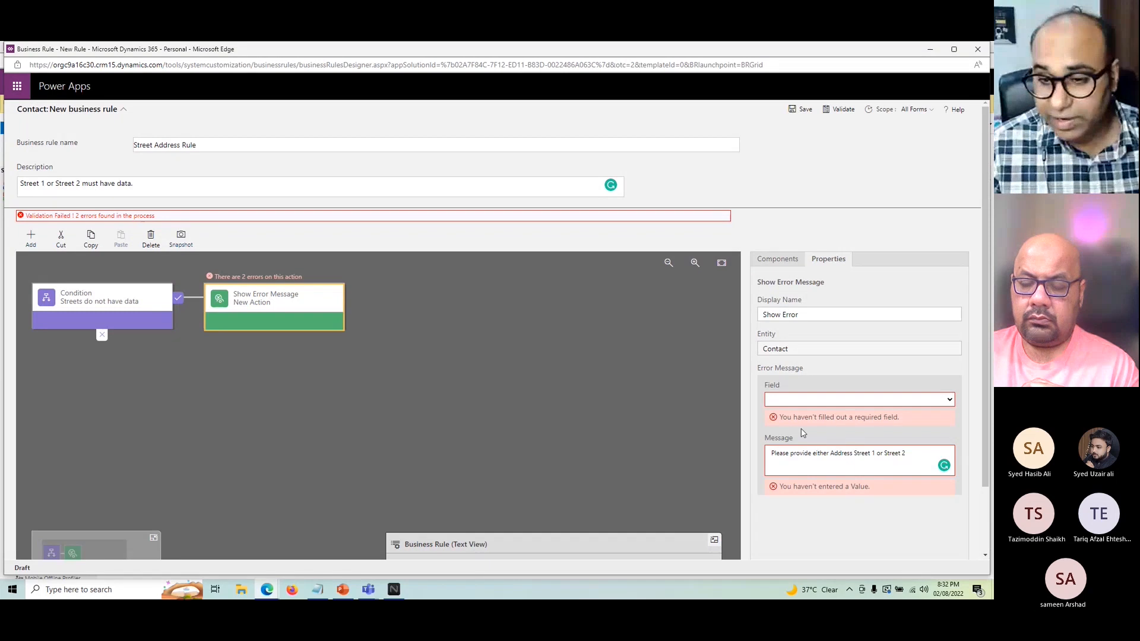
{"action": "left_click", "coordinate": [811, 399]}
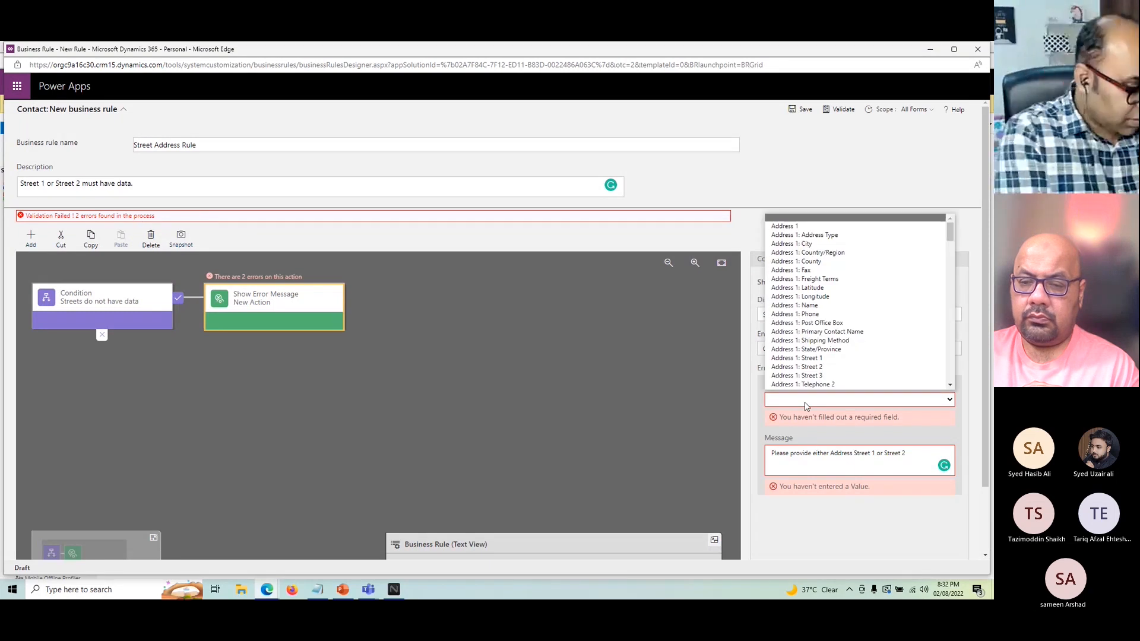
{"action": "type", "text": "s"}
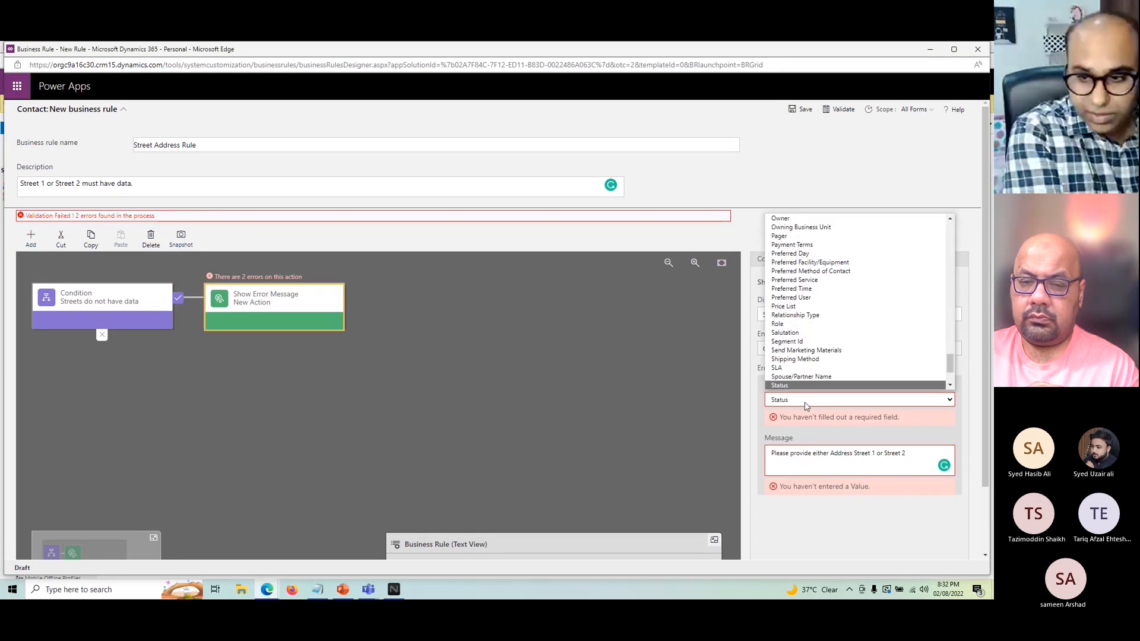
{"action": "type", "text": "ta"}
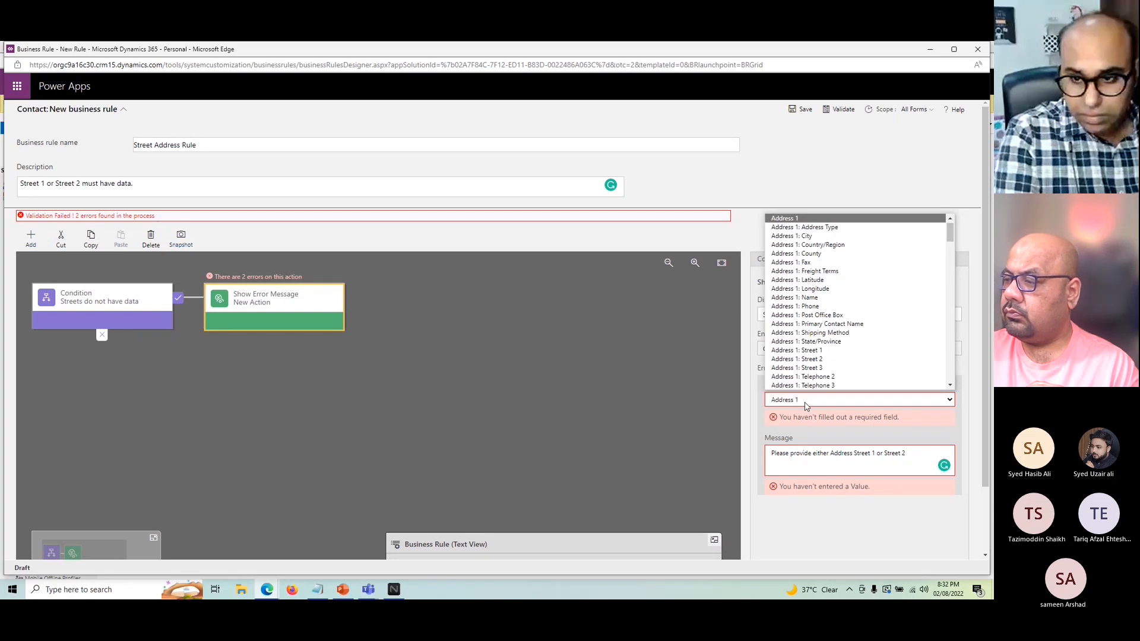
{"action": "type", "text": "ddress 1: street 1"}
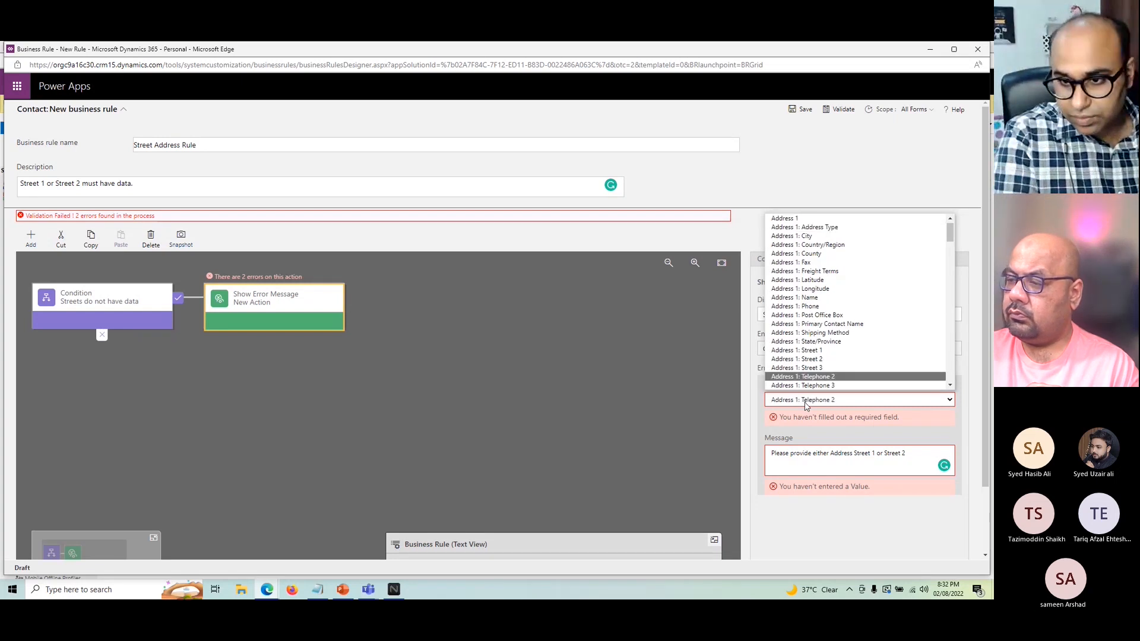
{"action": "key", "text": "Return"}
Enter "Either Street 1 or Street 2 must have data." as the error message and apply the action's properties
{"action": "left_click", "coordinate": [804, 436]}
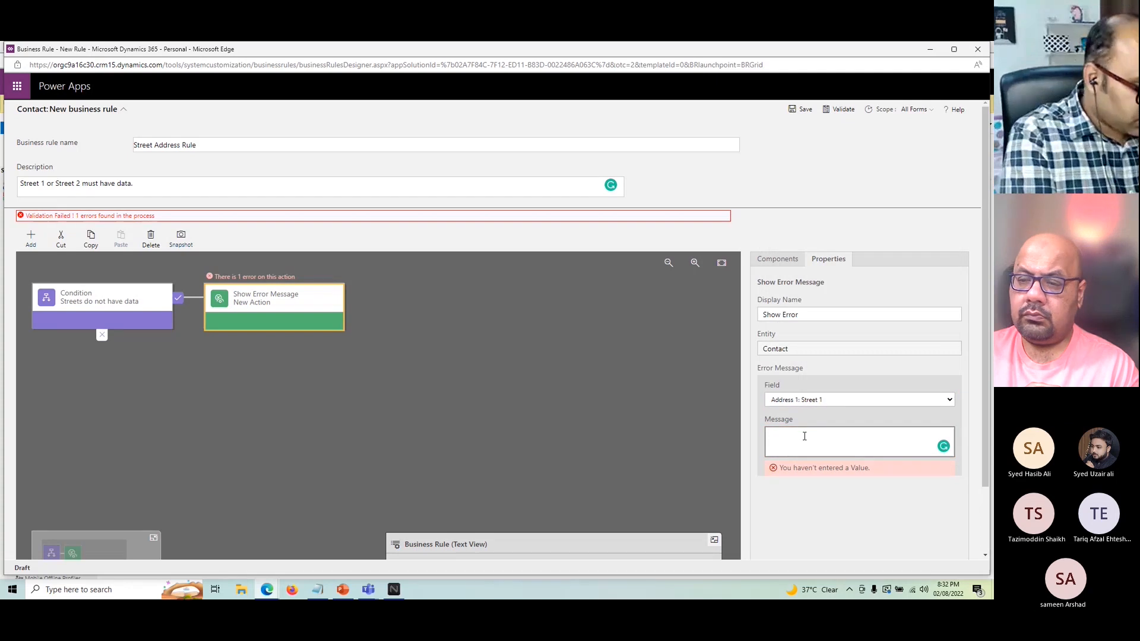
{"action": "type", "text": "Either Street"}
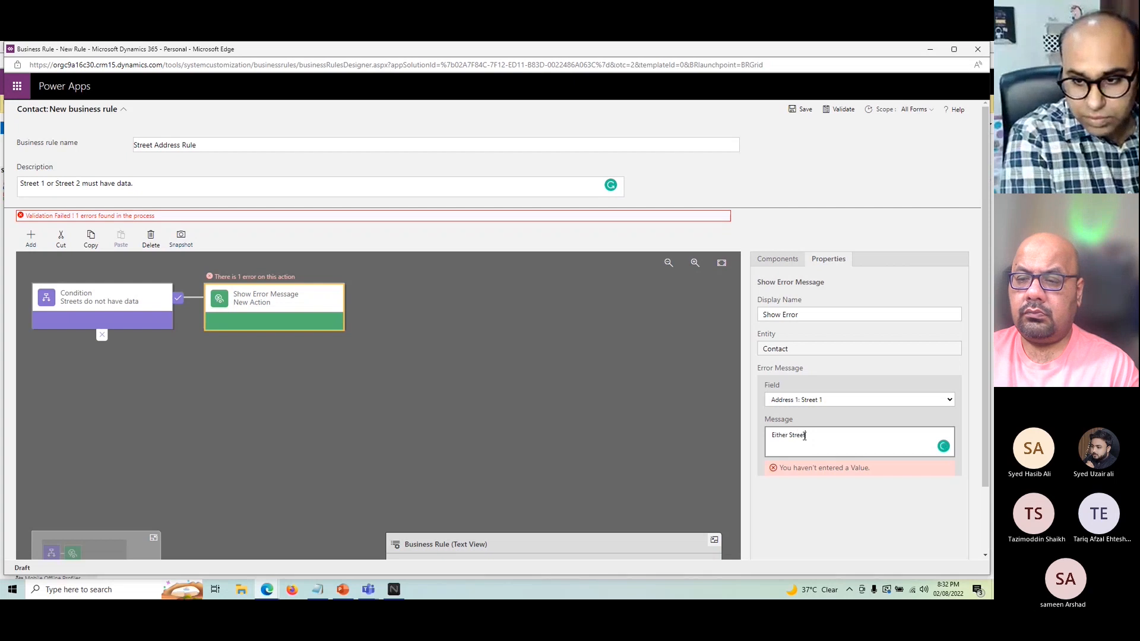
{"action": "type", "text": " 1 or Stre"}
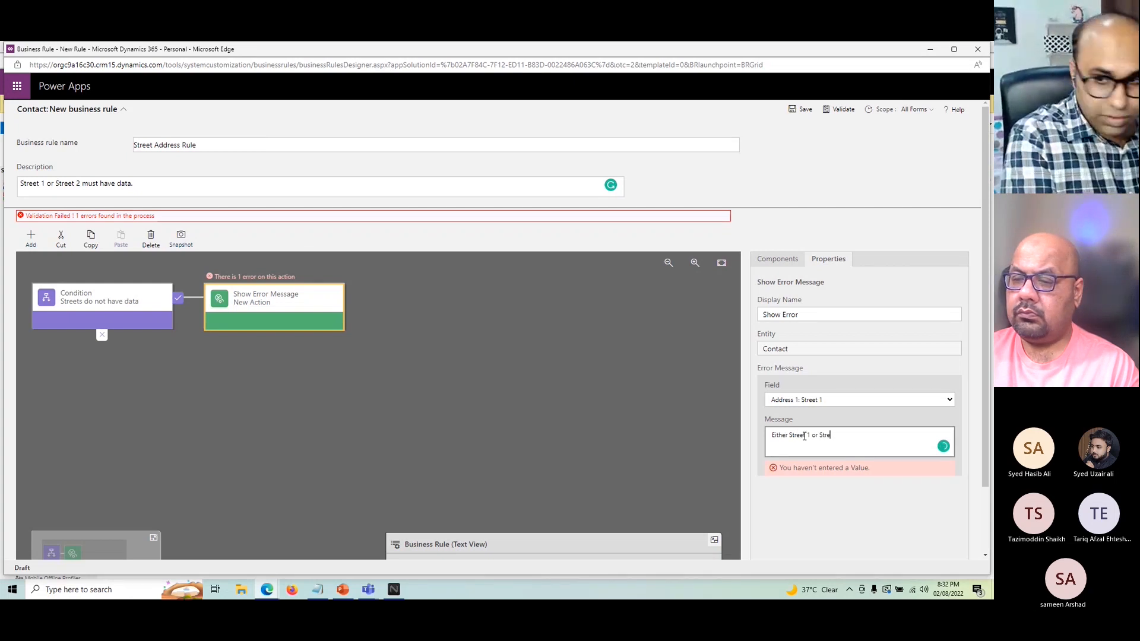
{"action": "type", "text": "et 2 must have data."}
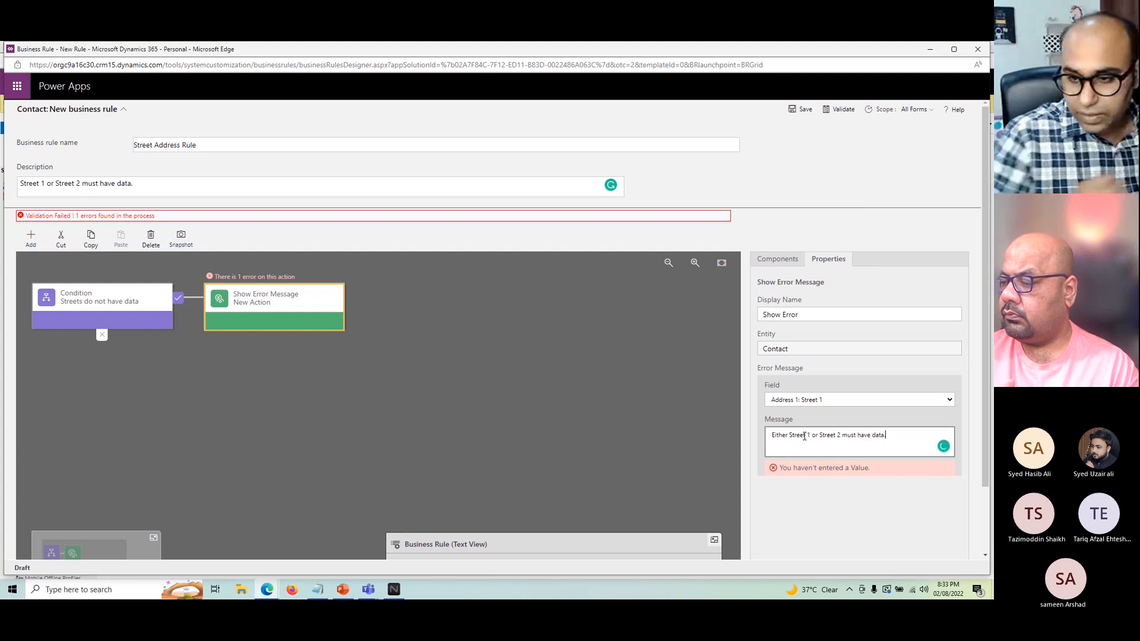
{"action": "scroll", "coordinate": [939, 551], "scroll_direction": "down", "scroll_amount": 2}
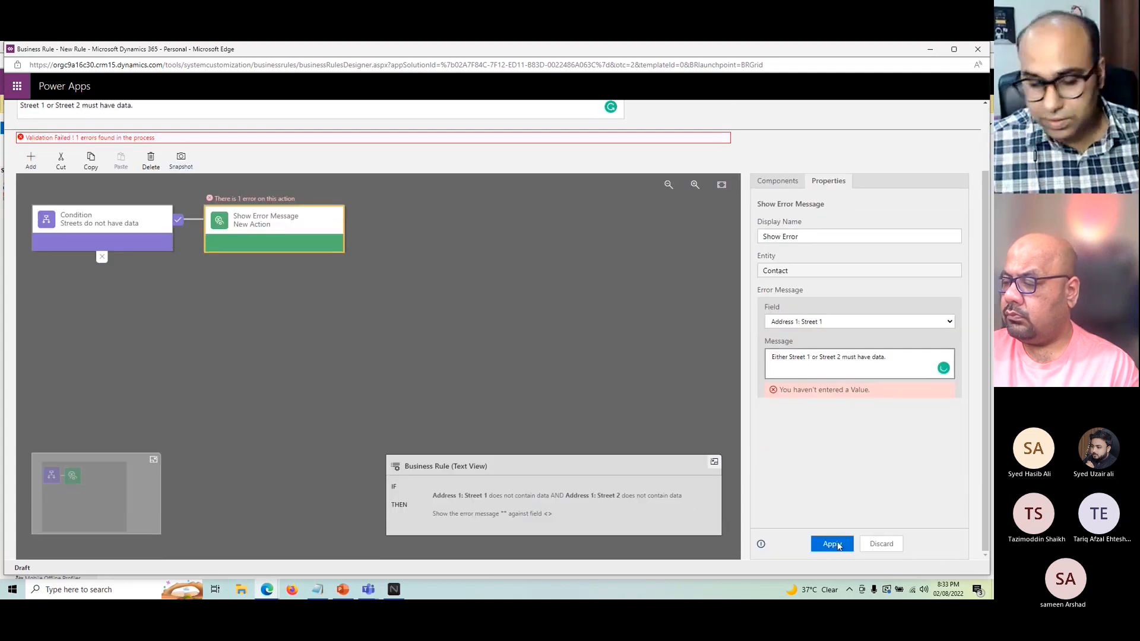
{"action": "left_click", "coordinate": [832, 544]}
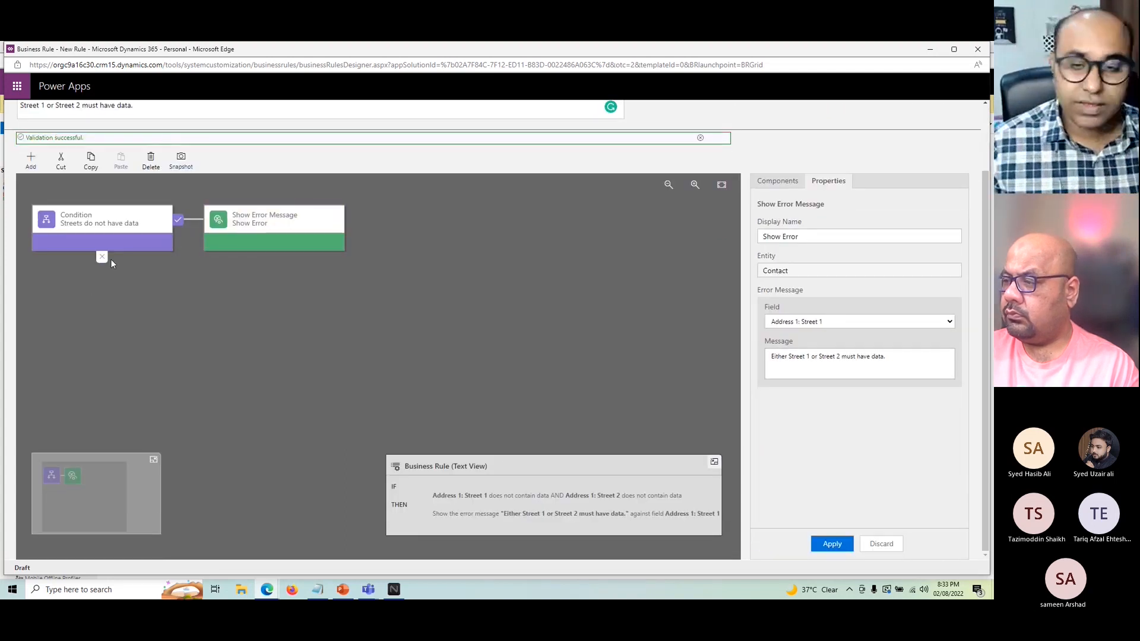
Review the condition's rules, its branches and the text view of the business rule
{"action": "scroll", "coordinate": [125, 259], "scroll_direction": "up", "scroll_amount": 2}
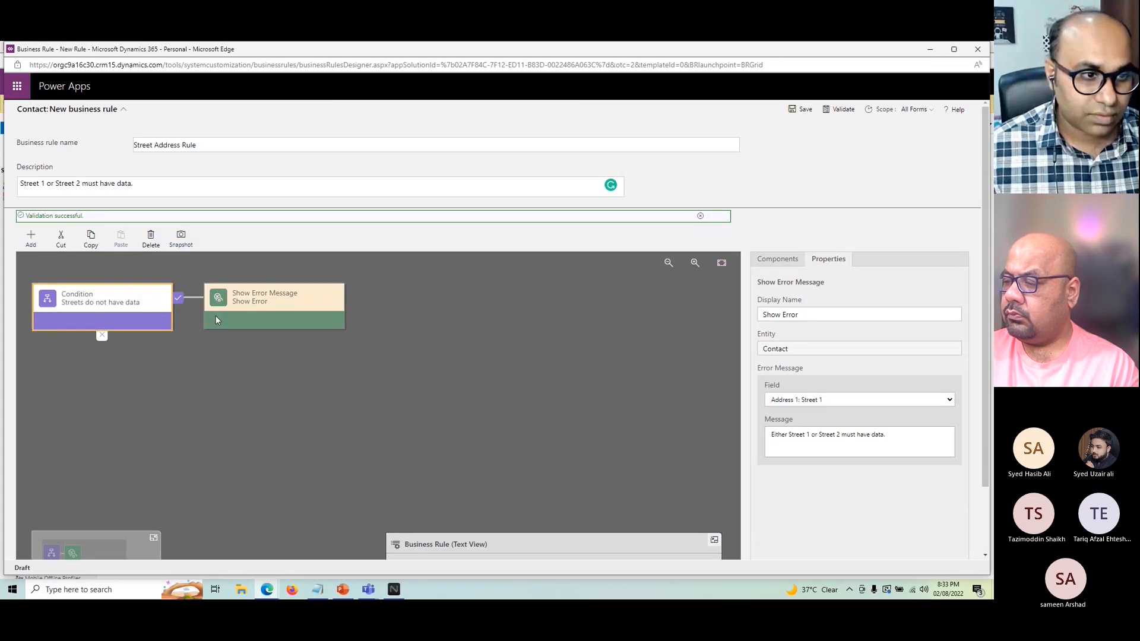
{"action": "left_click", "coordinate": [32, 243]}
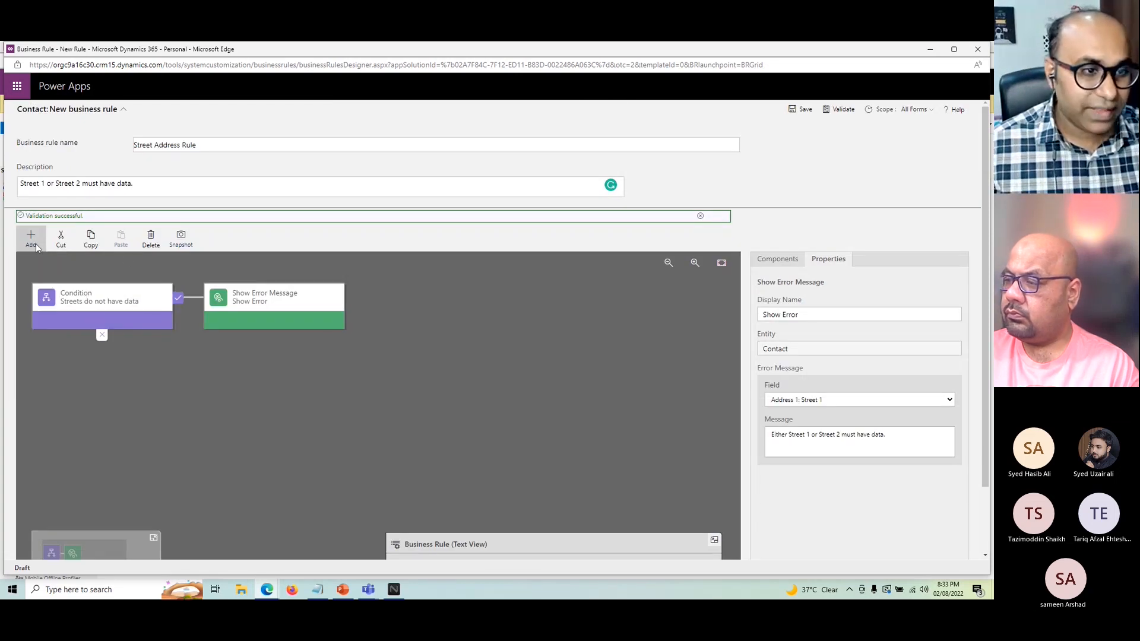
{"action": "left_click", "coordinate": [52, 331]}
{"action": "left_click", "coordinate": [31, 239]}
{"action": "scroll", "coordinate": [106, 331], "scroll_direction": "down", "scroll_amount": 1}
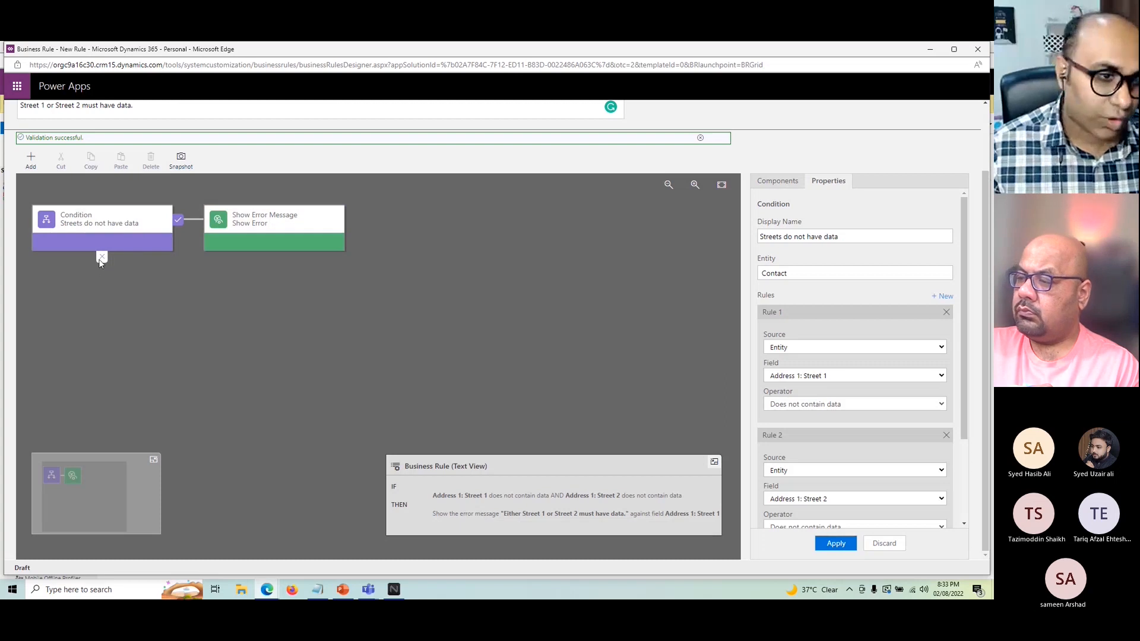
{"action": "scroll", "coordinate": [234, 247], "scroll_direction": "up", "scroll_amount": 1}
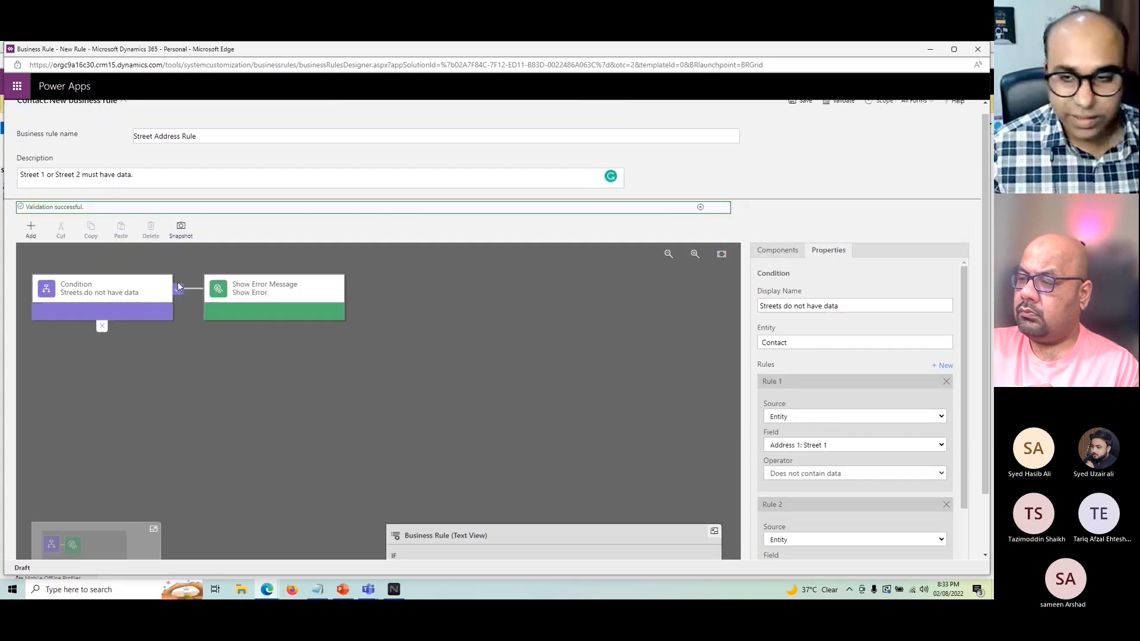
{"action": "scroll", "coordinate": [268, 270], "scroll_direction": "up", "scroll_amount": 1}
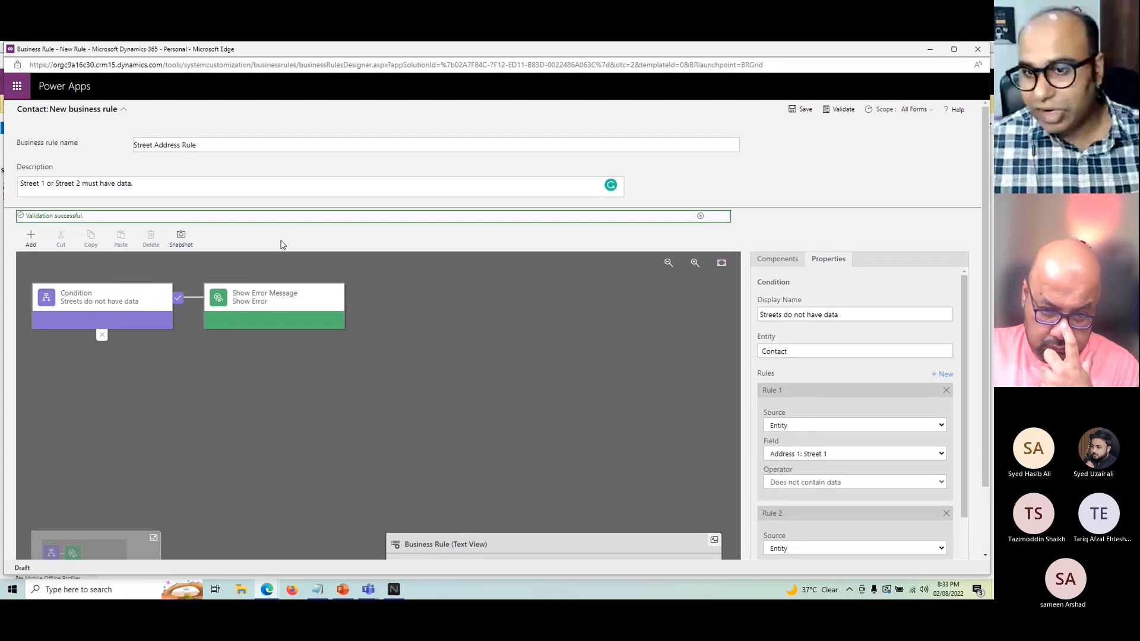
{"action": "scroll", "coordinate": [341, 286], "scroll_direction": "down", "scroll_amount": 1}
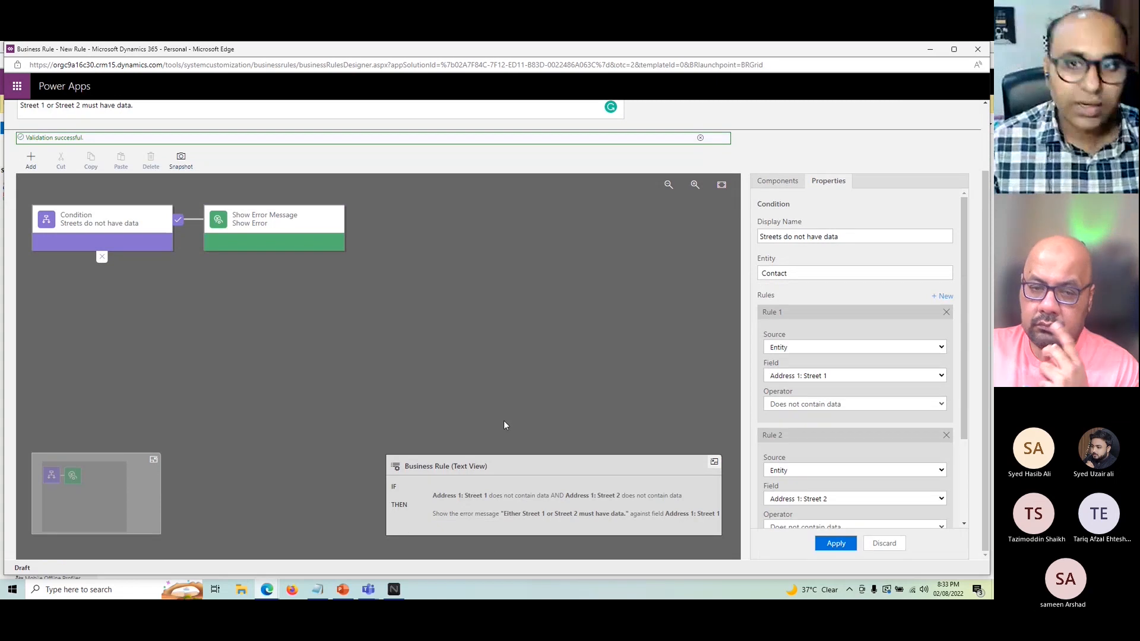
{"action": "scroll", "coordinate": [503, 423], "scroll_direction": "up", "scroll_amount": 1}
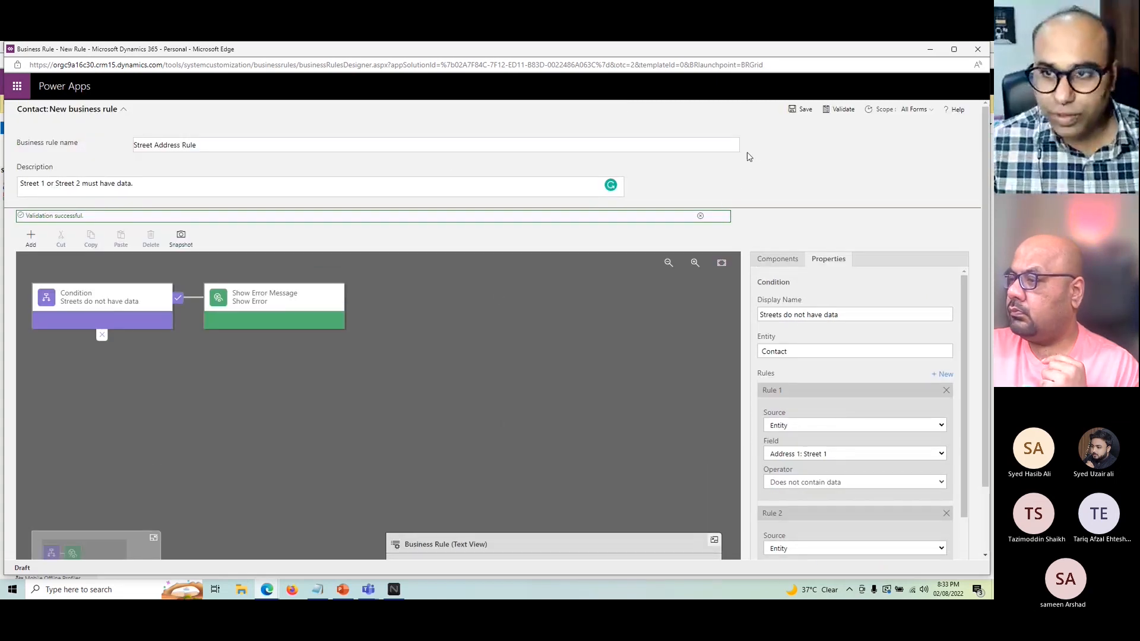
Save the Street Address Rule and start its activation
{"action": "left_click", "coordinate": [800, 113]}
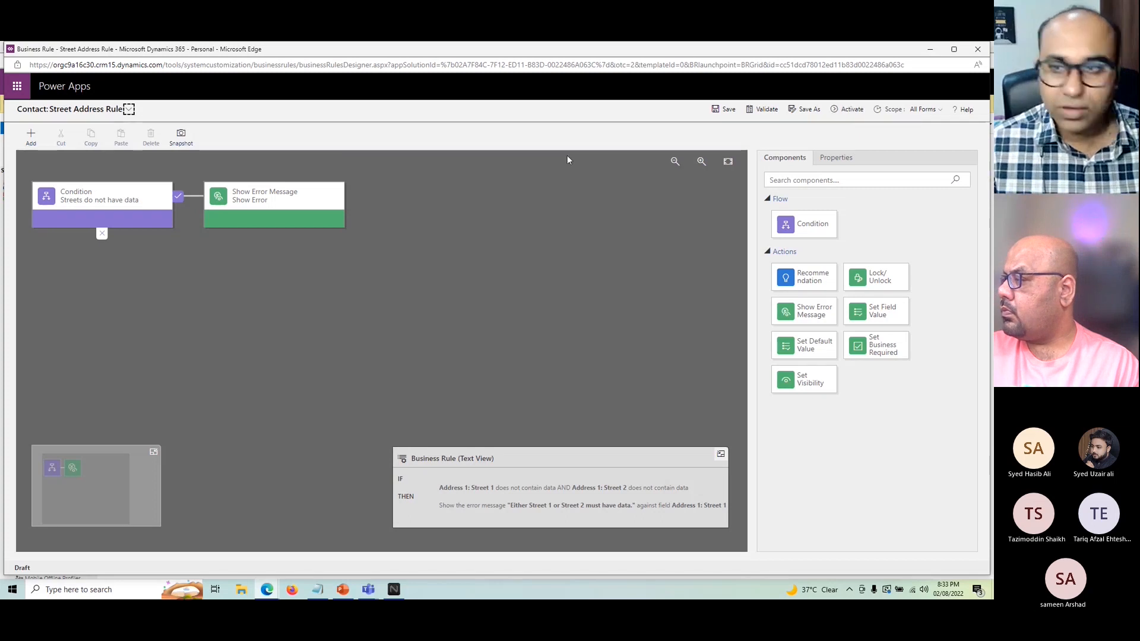
{"action": "left_click", "coordinate": [850, 111]}
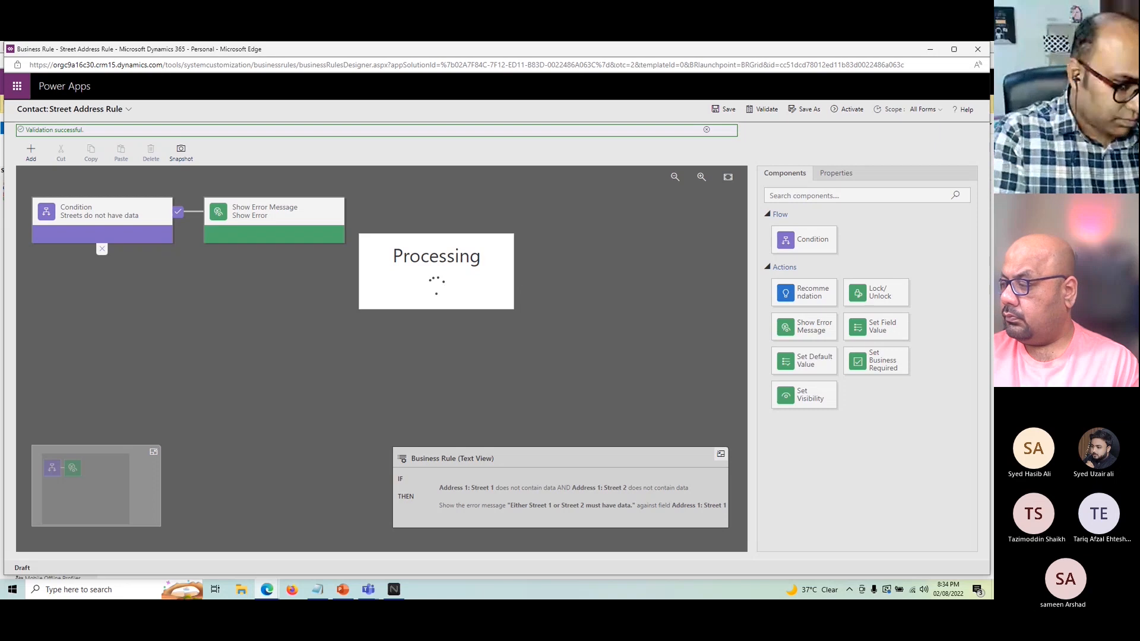
{"action": "key", "text": "XF86MonBrightnessUp"}
{"action": "key", "text": "XF86MonBrightnessUp"}
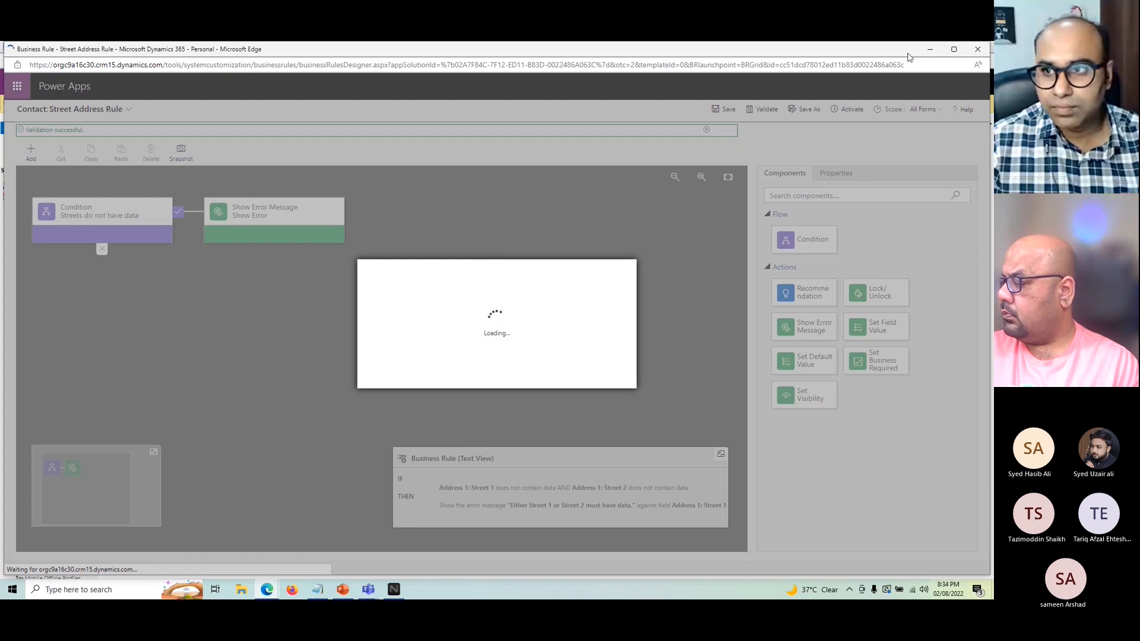
Close the stalled rule designer, reopen the Street Address Rule and activate it, confirming the activation
{"action": "left_click", "coordinate": [978, 49]}
{"action": "double_click", "coordinate": [336, 214]}
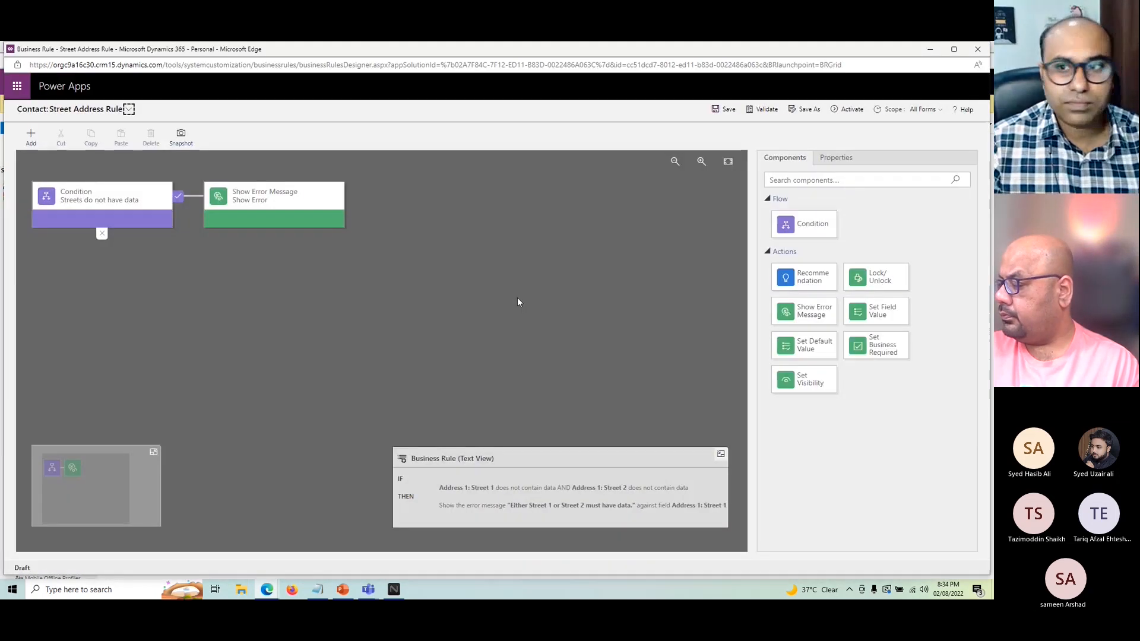
{"action": "left_click", "coordinate": [849, 109]}
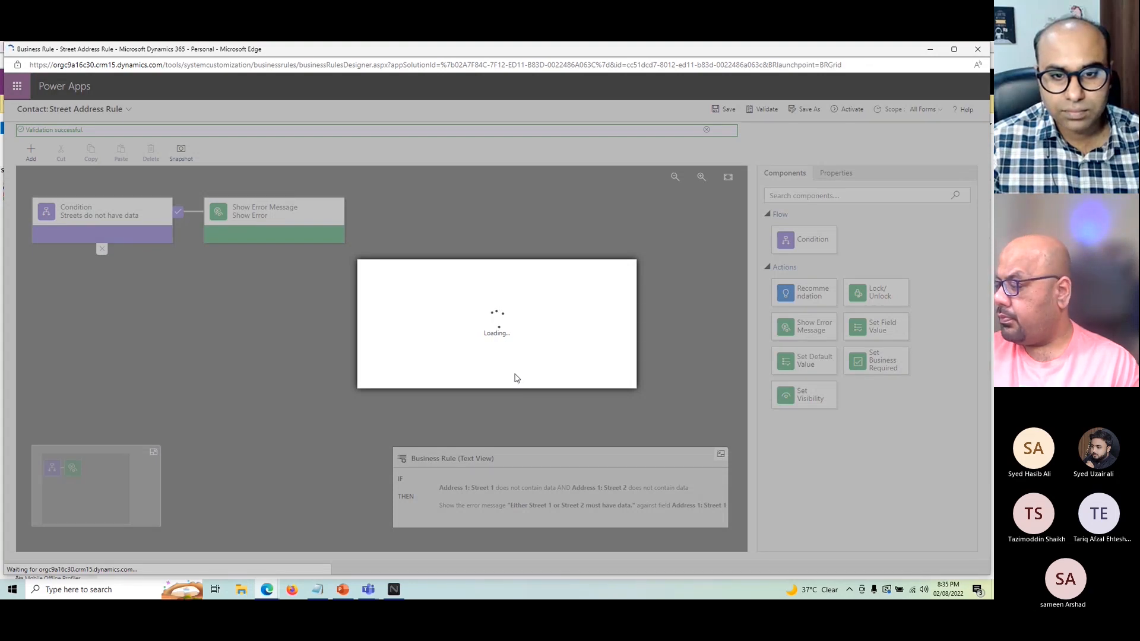
{"action": "left_click", "coordinate": [545, 377]}
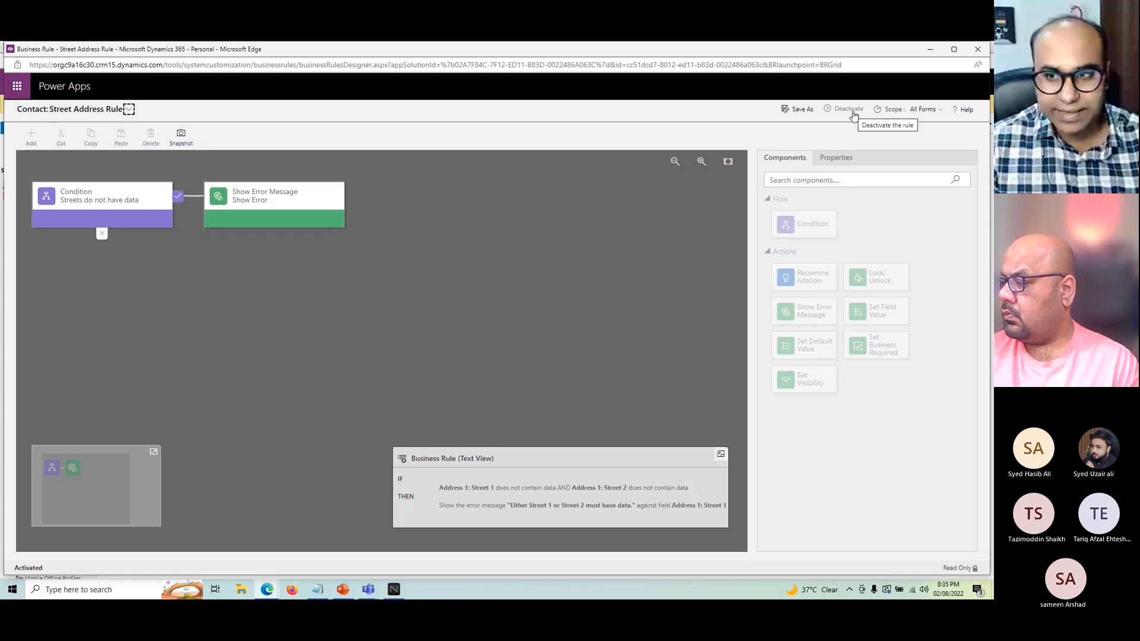
Switch to the open contact record in Sales Hub and reload it
{"action": "left_click", "coordinate": [267, 590]}
{"action": "left_click", "coordinate": [75, 554]}
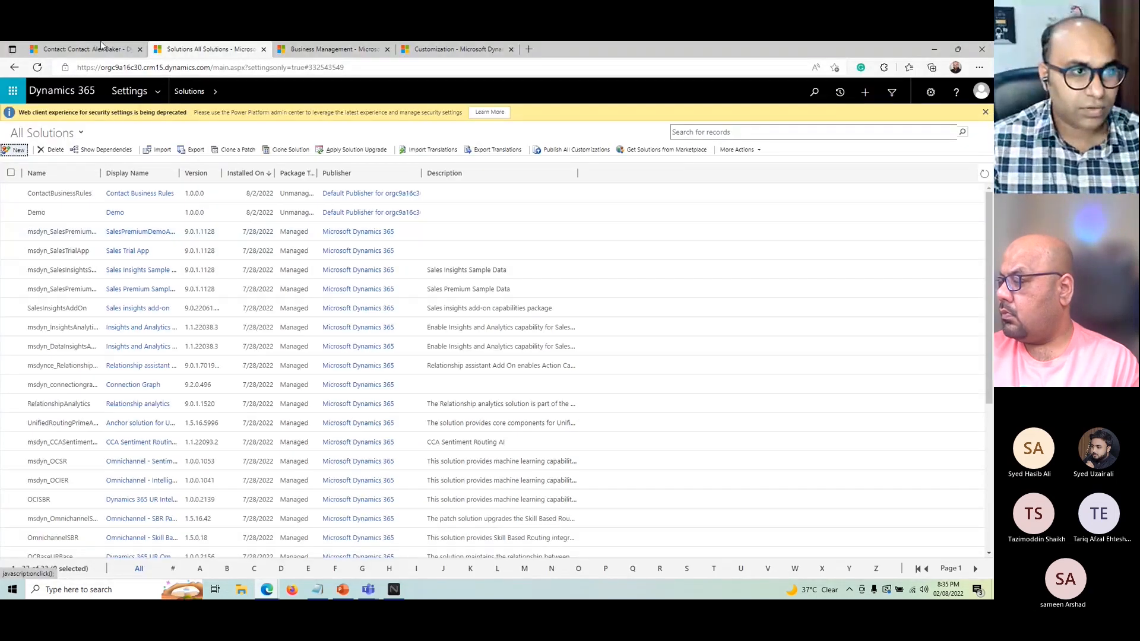
{"action": "left_click", "coordinate": [83, 49]}
{"action": "key", "text": "F5"}
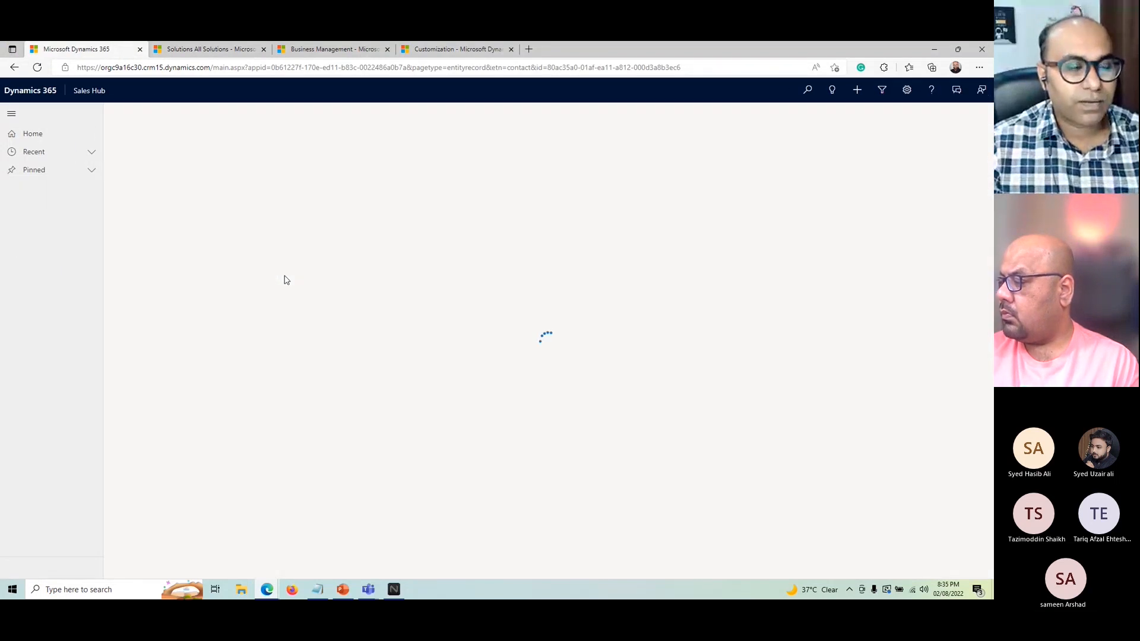
Clear the contact's Address 1: Street 1 field to test the rule
{"action": "scroll", "coordinate": [287, 360], "scroll_direction": "down", "scroll_amount": 1}
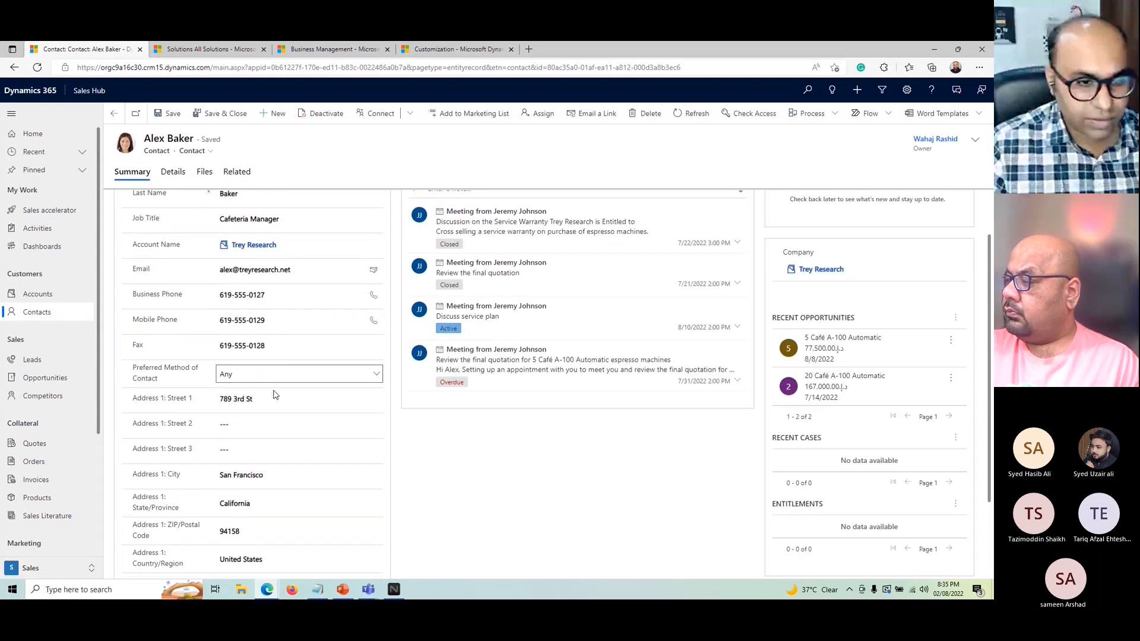
{"action": "left_click", "coordinate": [189, 401]}
{"action": "key", "text": "BackSpace"}
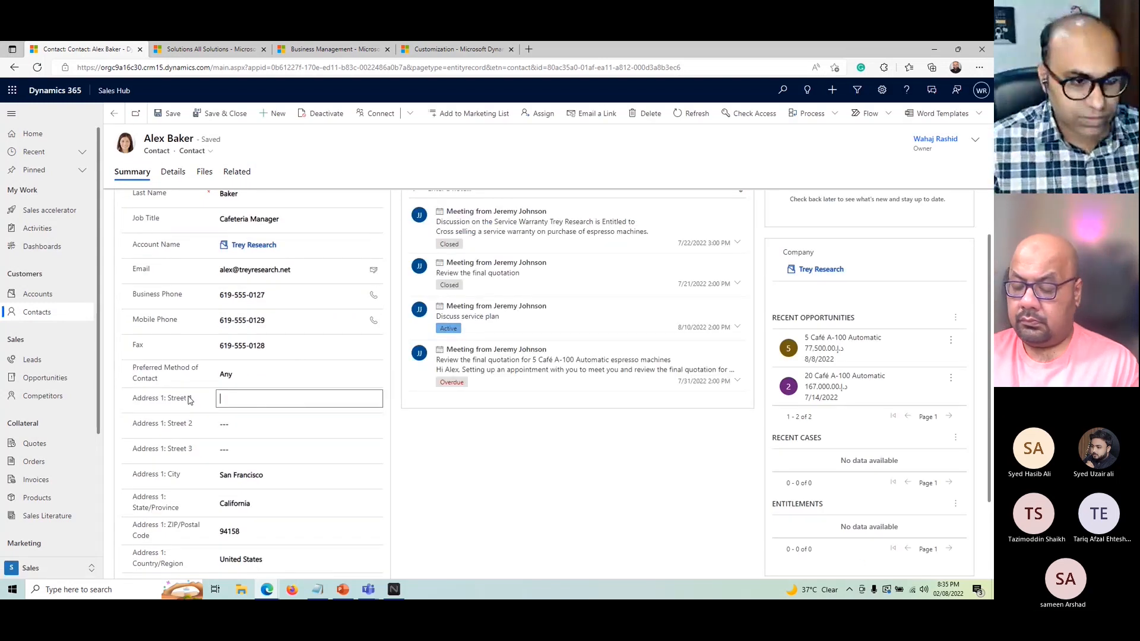
{"action": "key", "text": "Tab"}
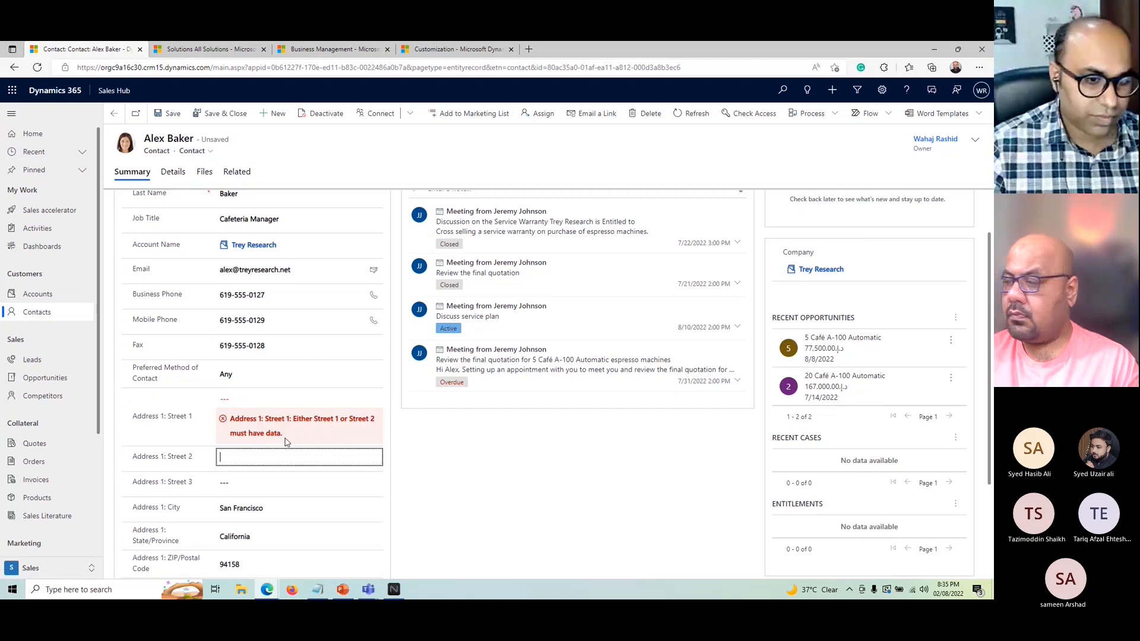
Test the rule by entering ABC in Address 1: Street 2 and clearing that field again
{"action": "type", "text": "ABC"}
{"action": "key", "text": "Tab"}
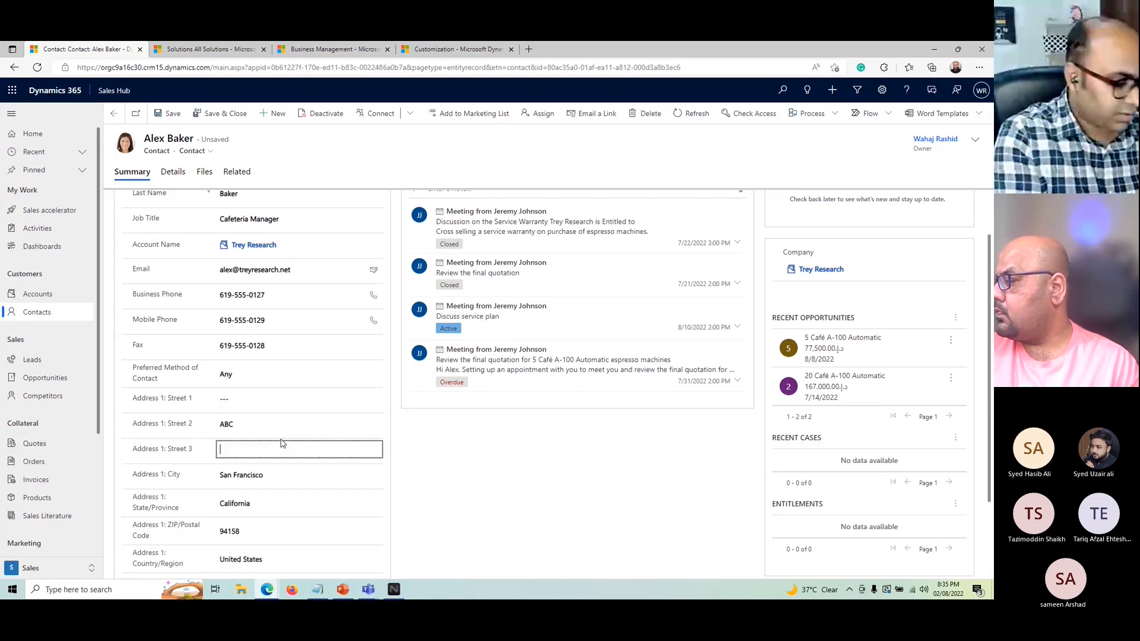
{"action": "key", "text": "shift+Tab"}
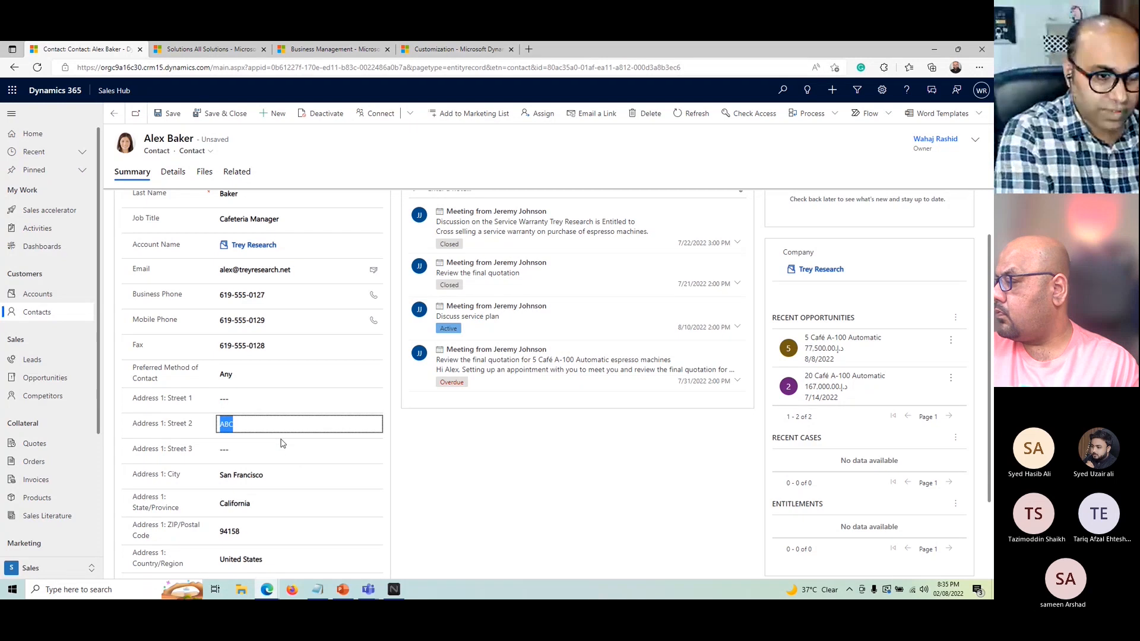
{"action": "key", "text": "BackSpace"}
{"action": "key", "text": "Tab"}
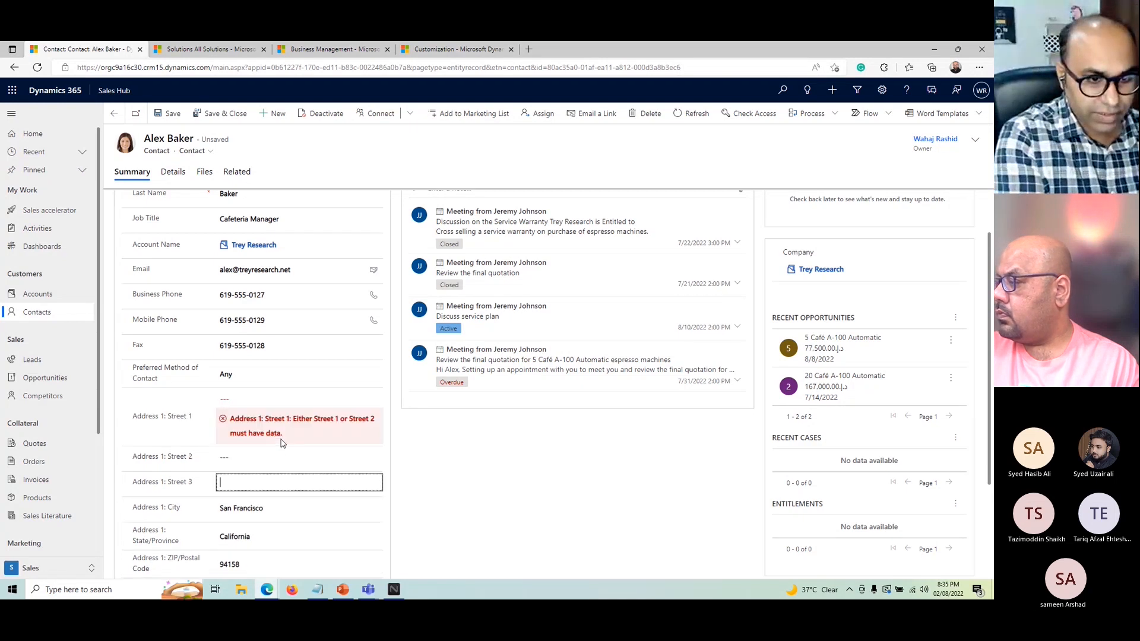
Enter a street address in the contact's Address 1: Street 1 field and save the record
{"action": "key", "text": "shift+Tab"}
{"action": "key", "text": "shift+Tab"}
{"action": "key", "text": "shift+Tab"}
{"action": "key", "text": "Tab"}
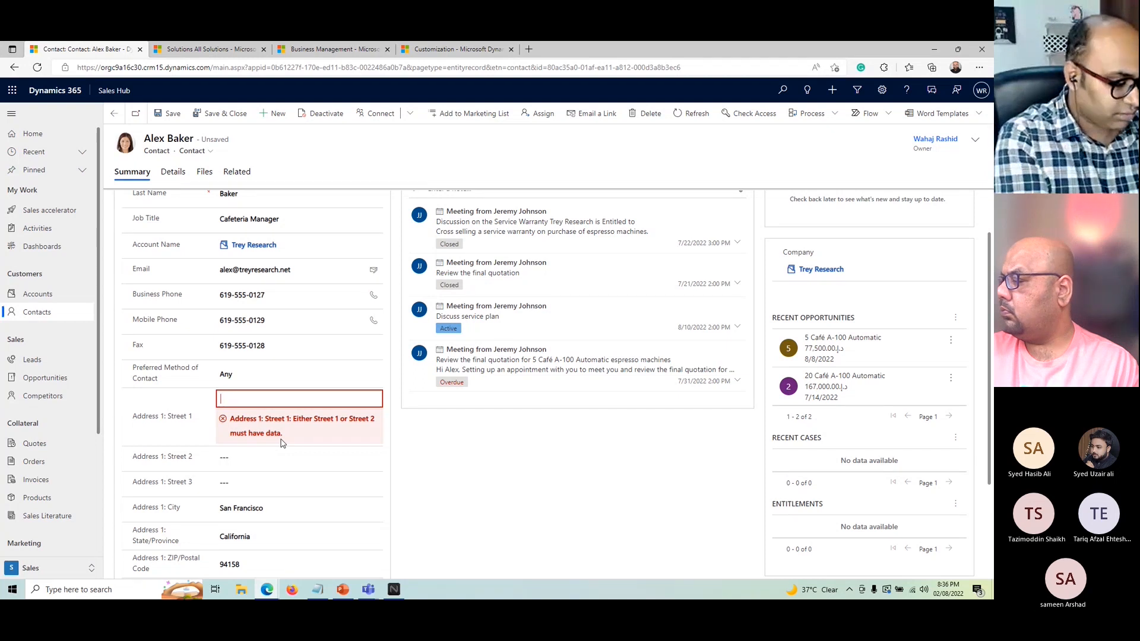
{"action": "type", "text": "Al arqa"}
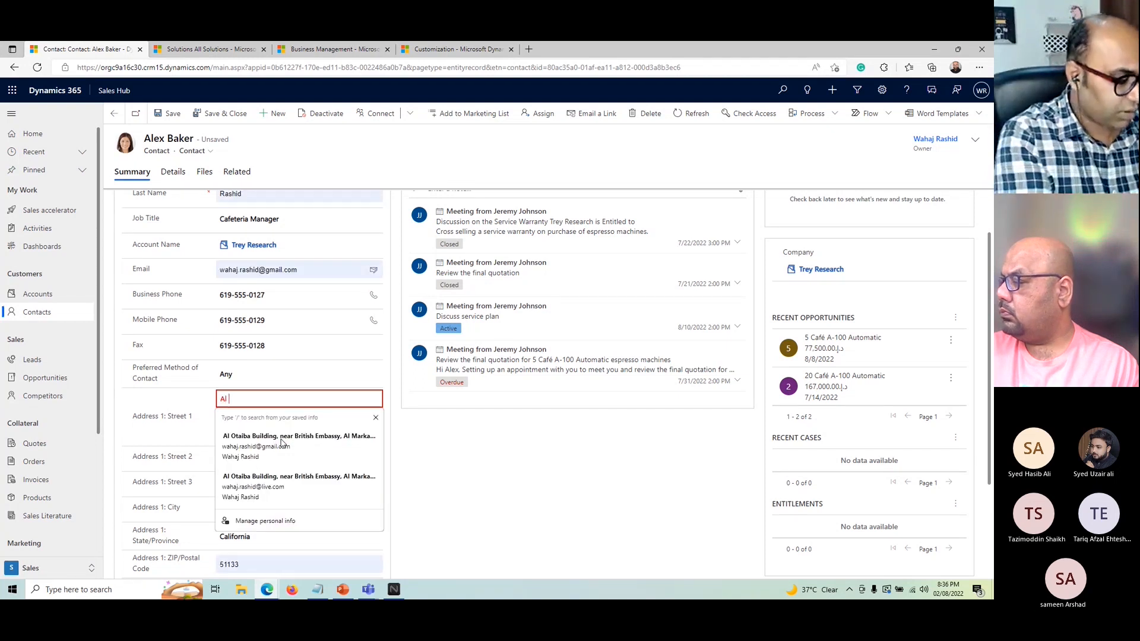
{"action": "key", "text": "BackSpace"}
{"action": "key", "text": "BackSpace"}
{"action": "key", "text": "BackSpace"}
{"action": "key", "text": "BackSpace"}
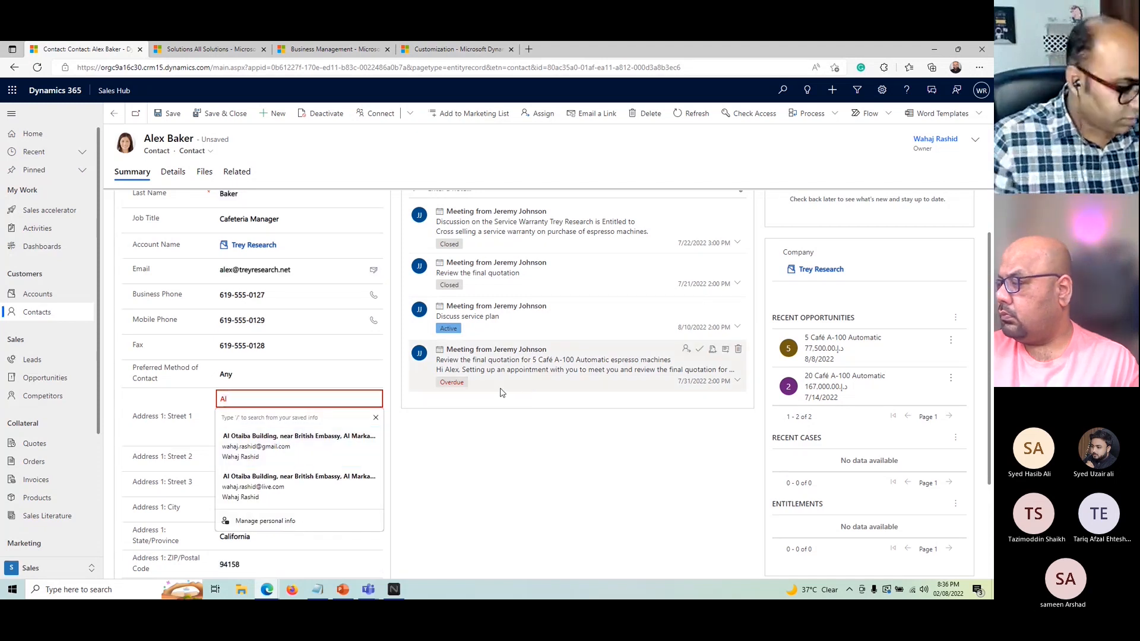
{"action": "type", "text": "Warqa 1"}
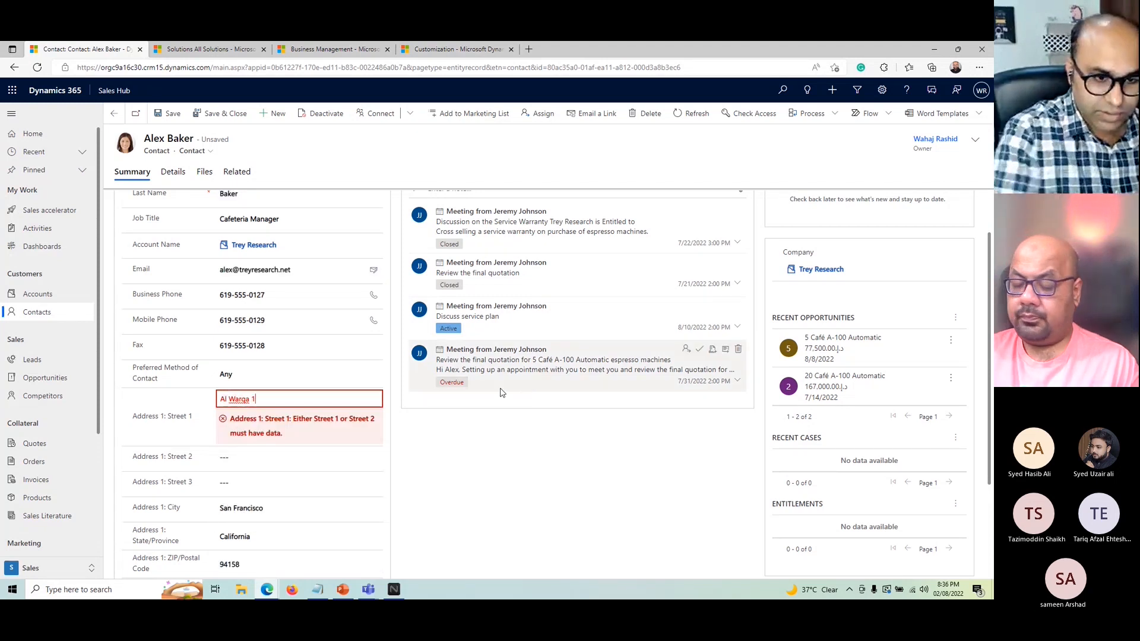
{"action": "key", "text": "Tab"}
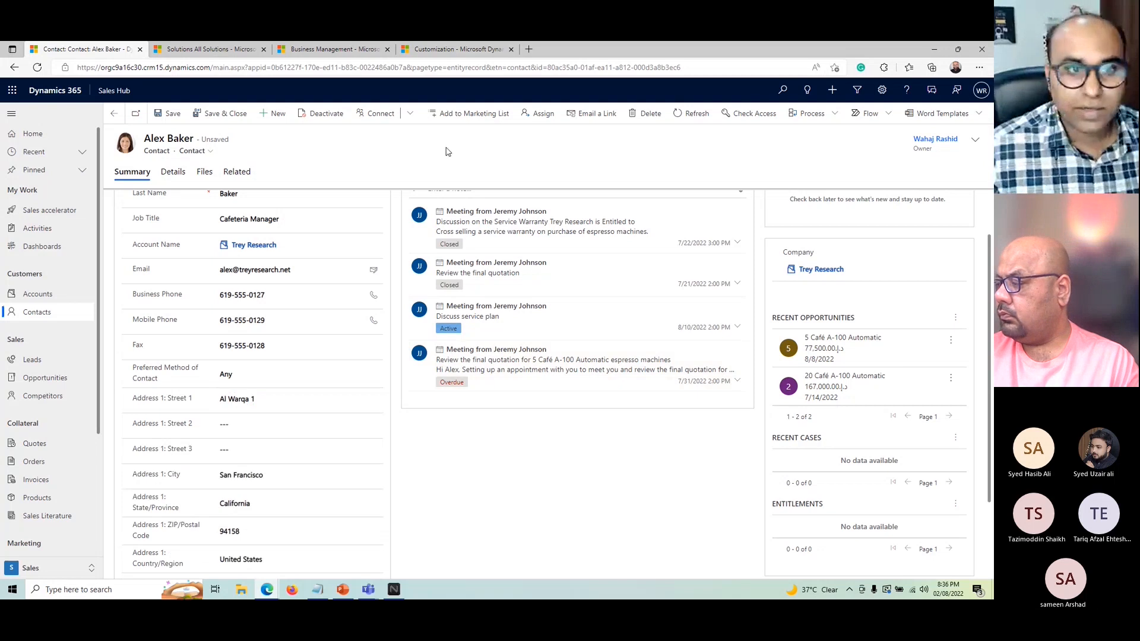
{"action": "left_click", "coordinate": [167, 113]}
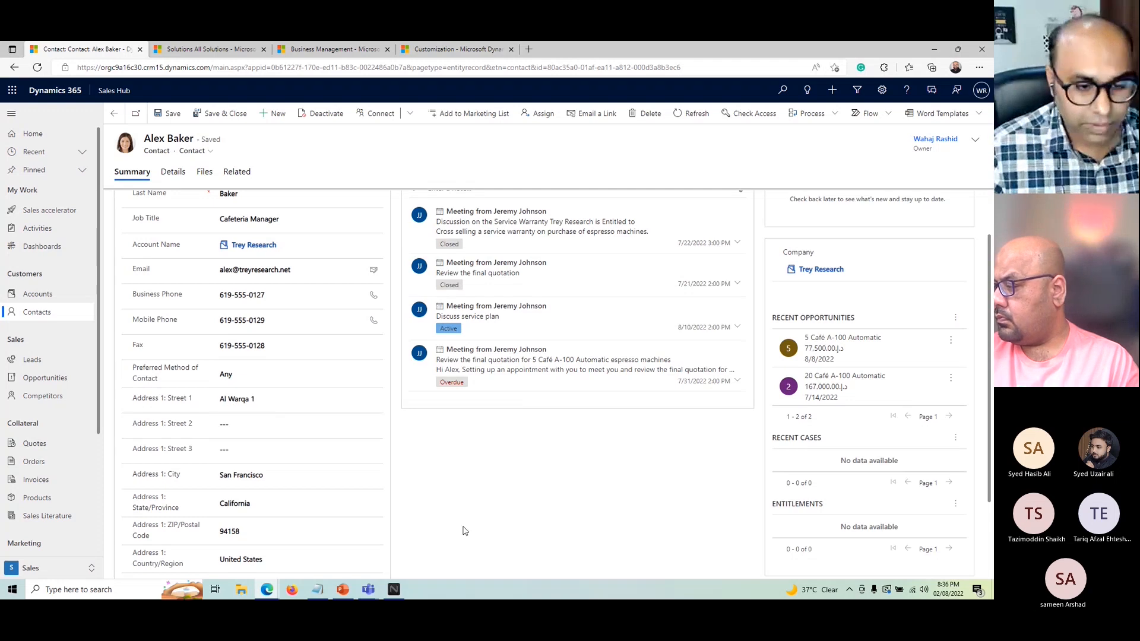
Switch the contact to the Information form and clear its Street field to test the rule there
{"action": "left_click", "coordinate": [191, 152]}
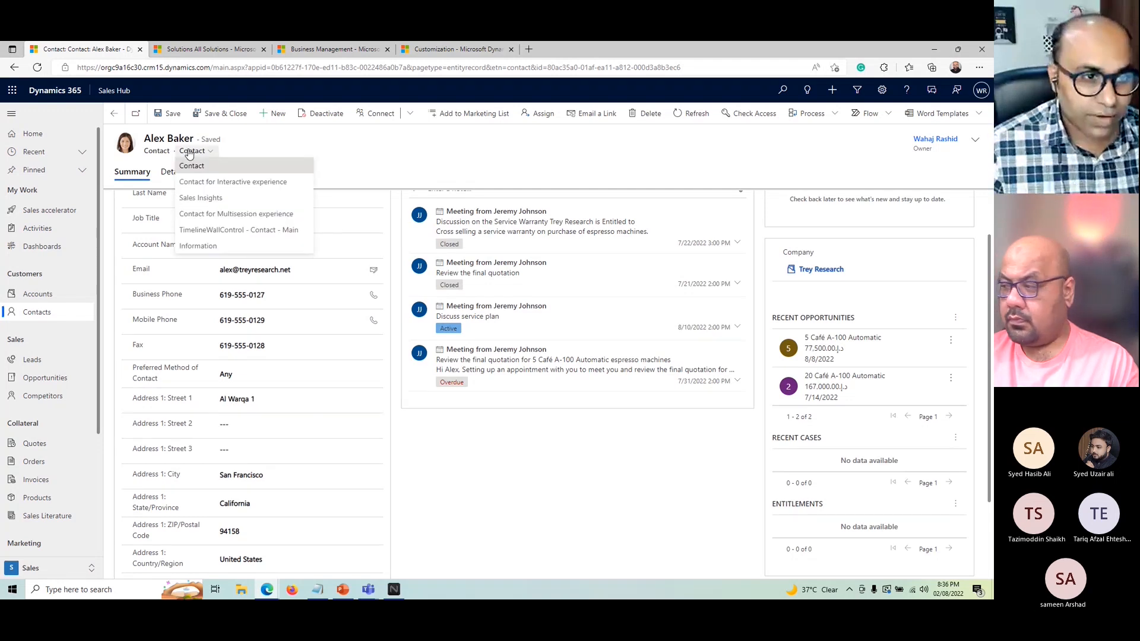
{"action": "left_click", "coordinate": [237, 246]}
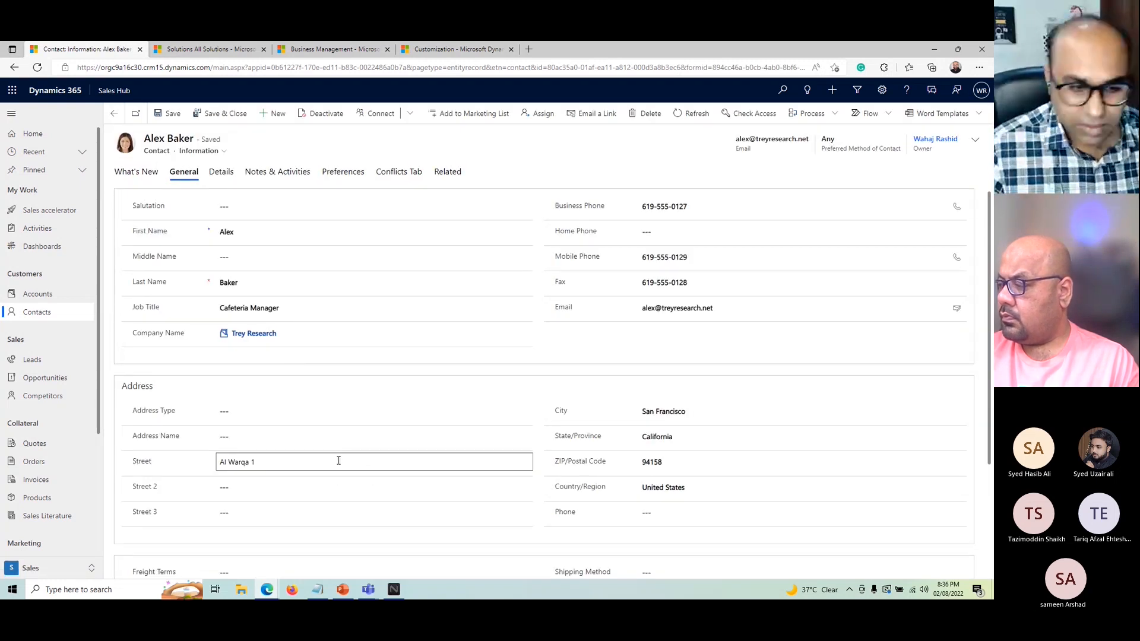
{"action": "left_click_drag", "start_coordinate": [305, 457], "coordinate": [109, 445]}
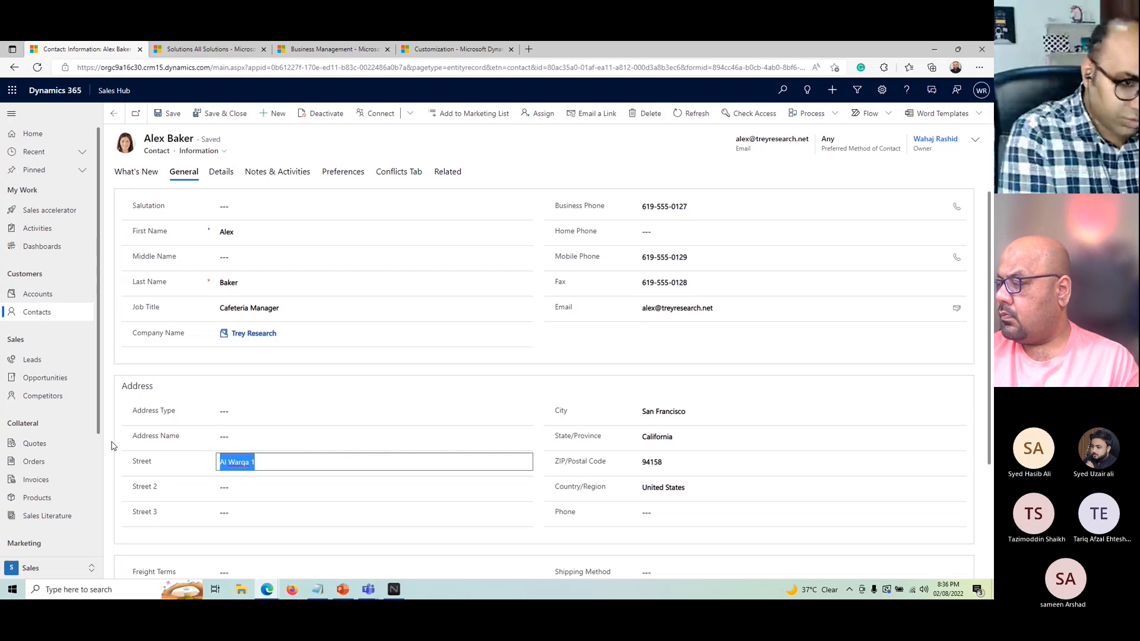
{"action": "key", "text": "BackSpace"}
{"action": "key", "text": "Tab"}
Enter a street address in the Street field of the Information form and save the contact
{"action": "key", "text": "shift+Tab"}
{"action": "type", "text": "Al "}
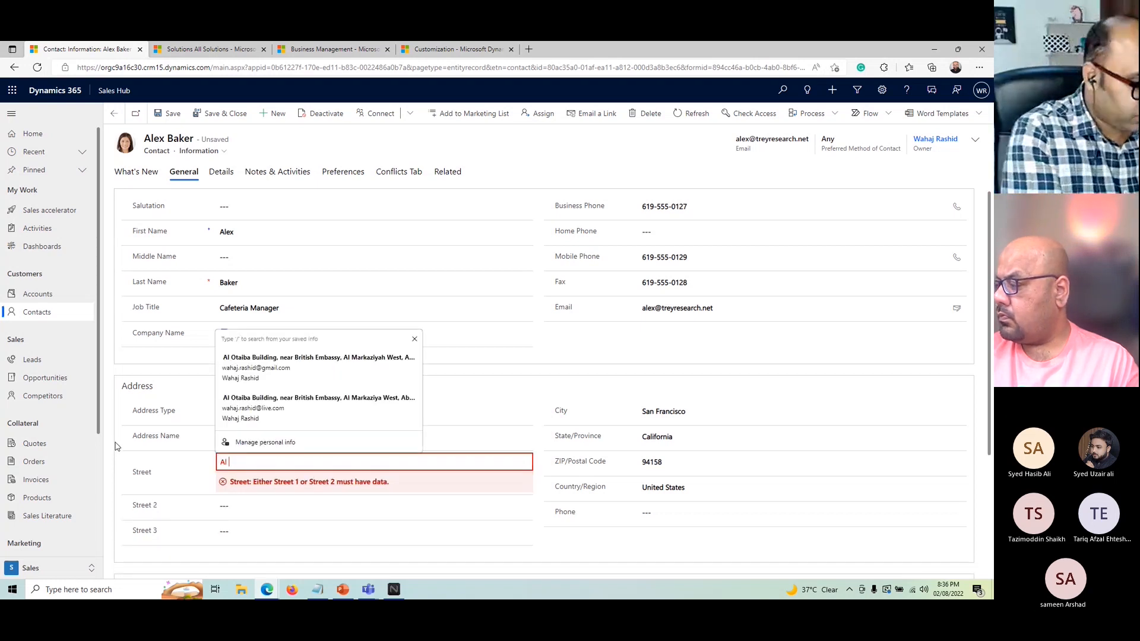
{"action": "type", "text": "arqa"}
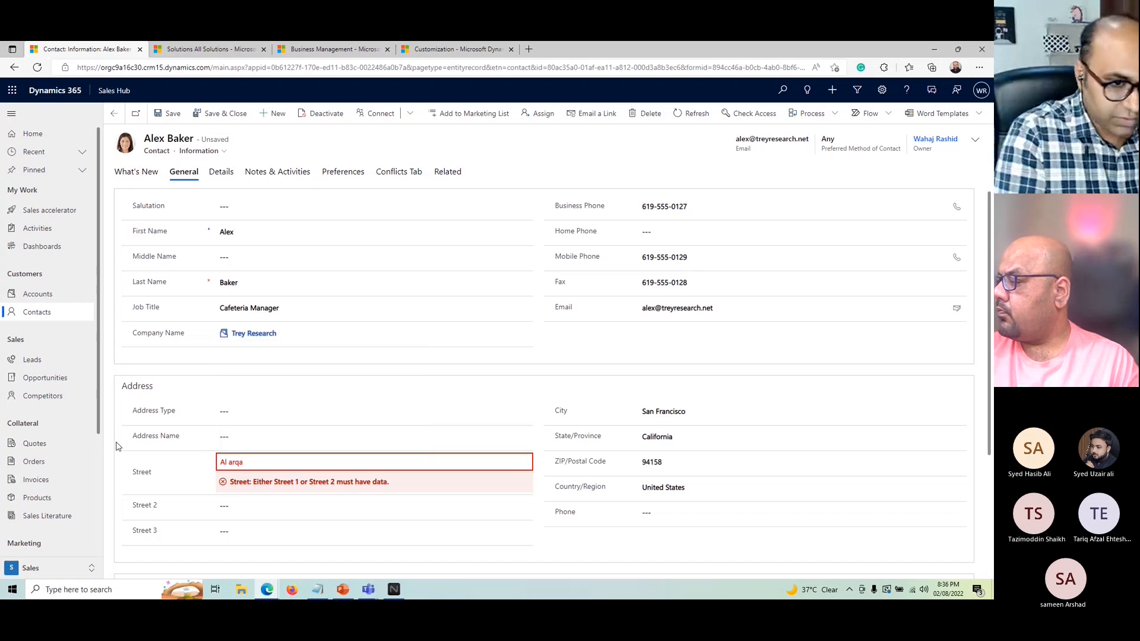
{"action": "key", "text": "Left"}
{"action": "key", "text": "Left"}
{"action": "key", "text": "Left"}
{"action": "key", "text": "Left"}
{"action": "type", "text": "W"}
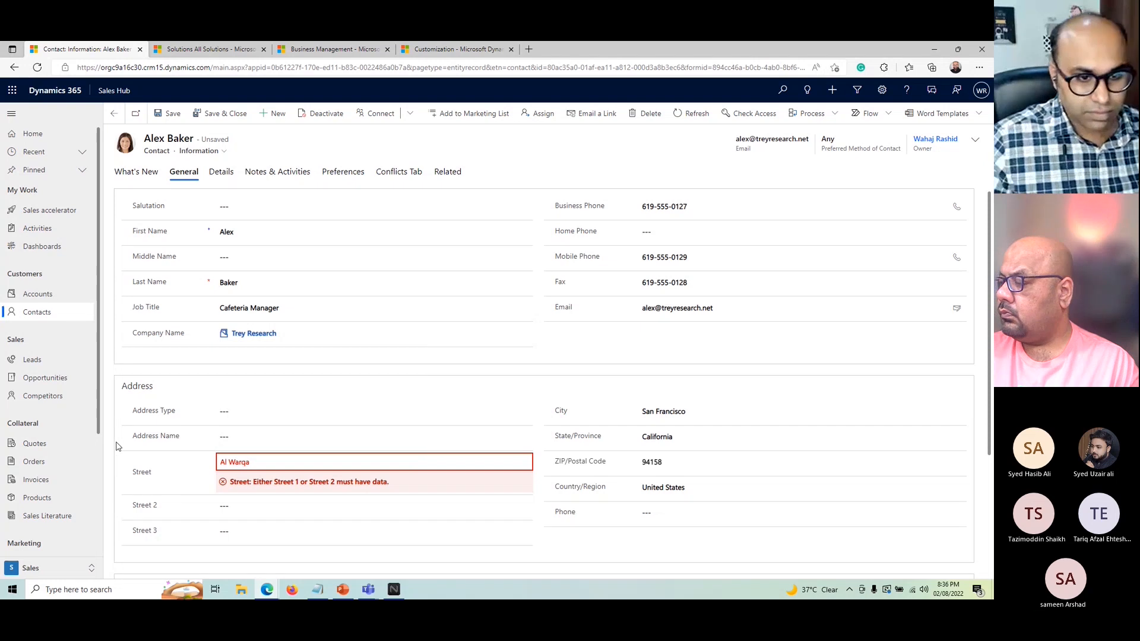
{"action": "key", "text": "ctrl+s"}
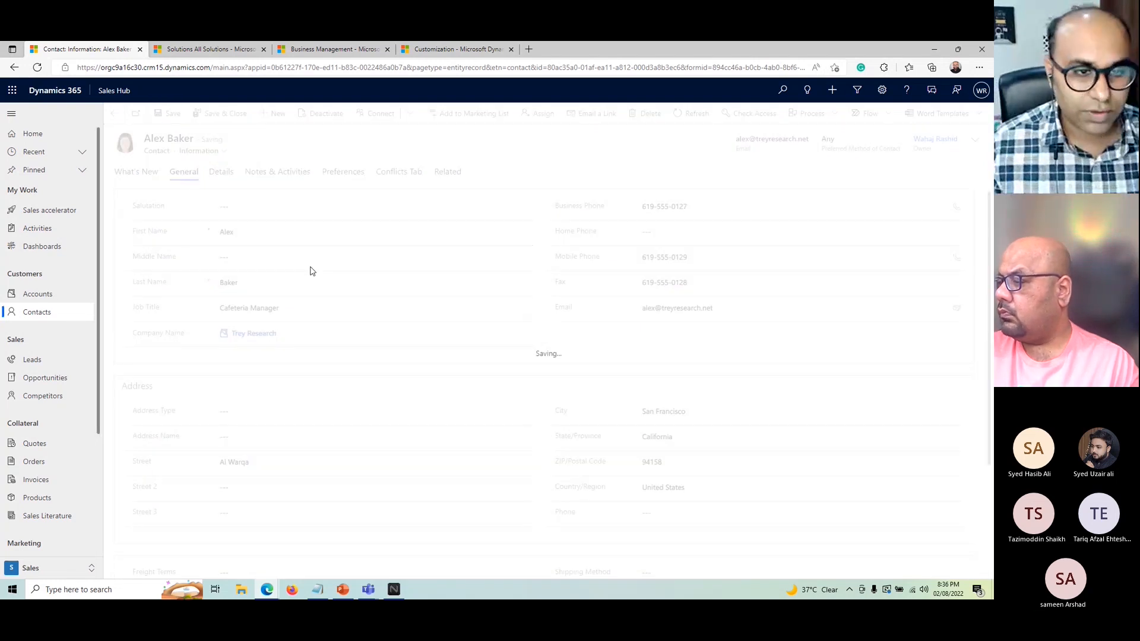
Switch to the Street Address Rule designer in Power Apps and deactivate the rule, confirming the deactivation
{"action": "mouse_move", "coordinate": [266, 589]}
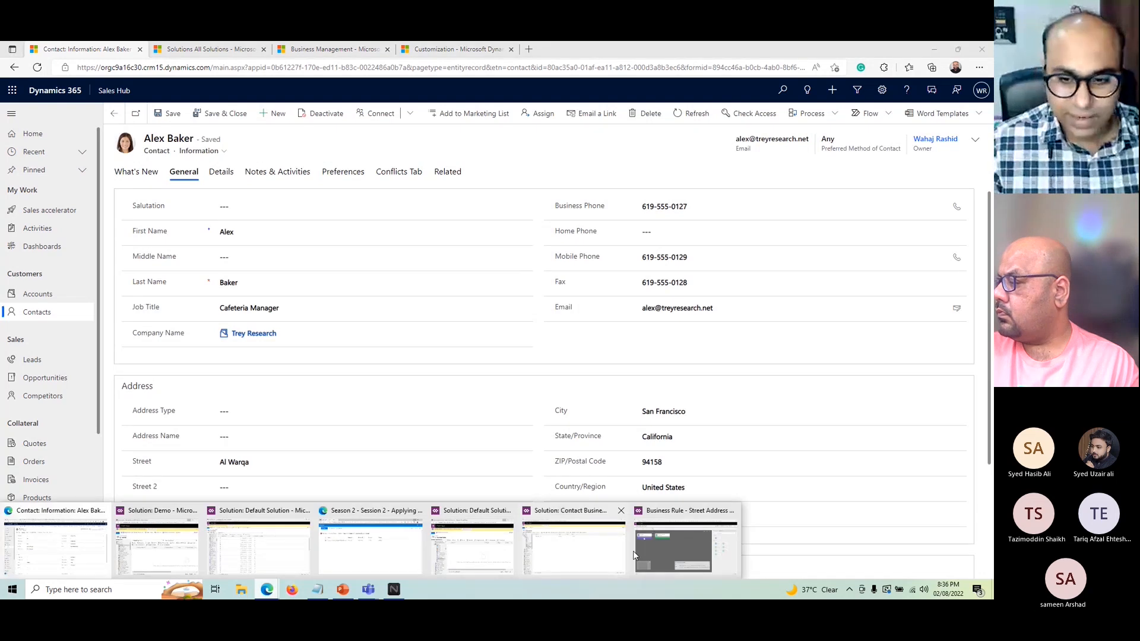
{"action": "left_click", "coordinate": [638, 553]}
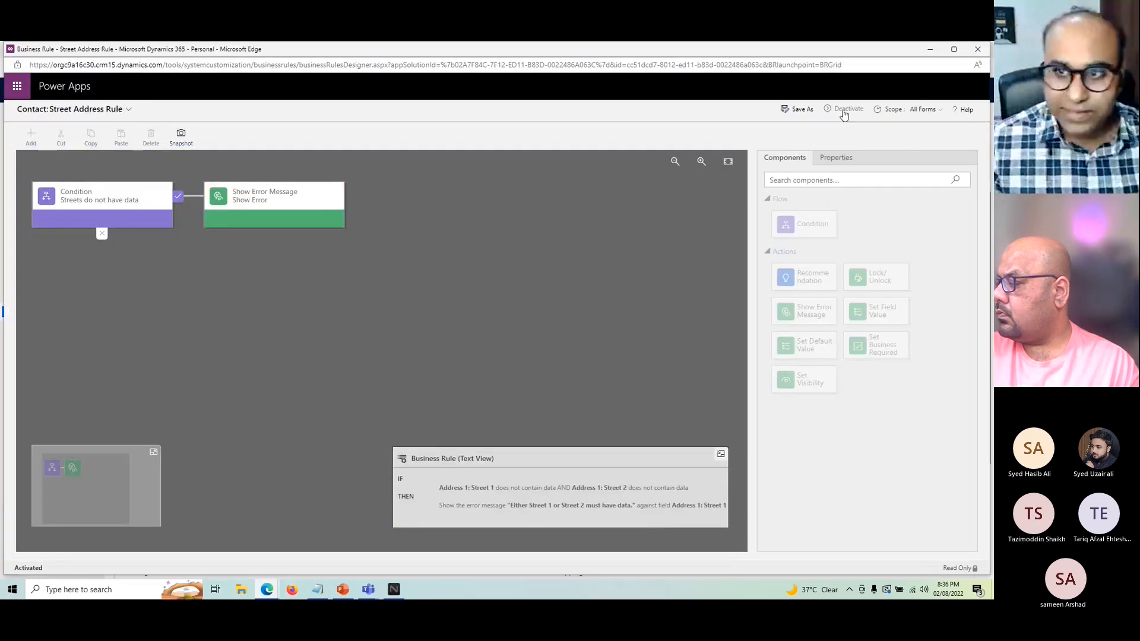
{"action": "left_click", "coordinate": [844, 110]}
{"action": "left_click", "coordinate": [555, 378]}
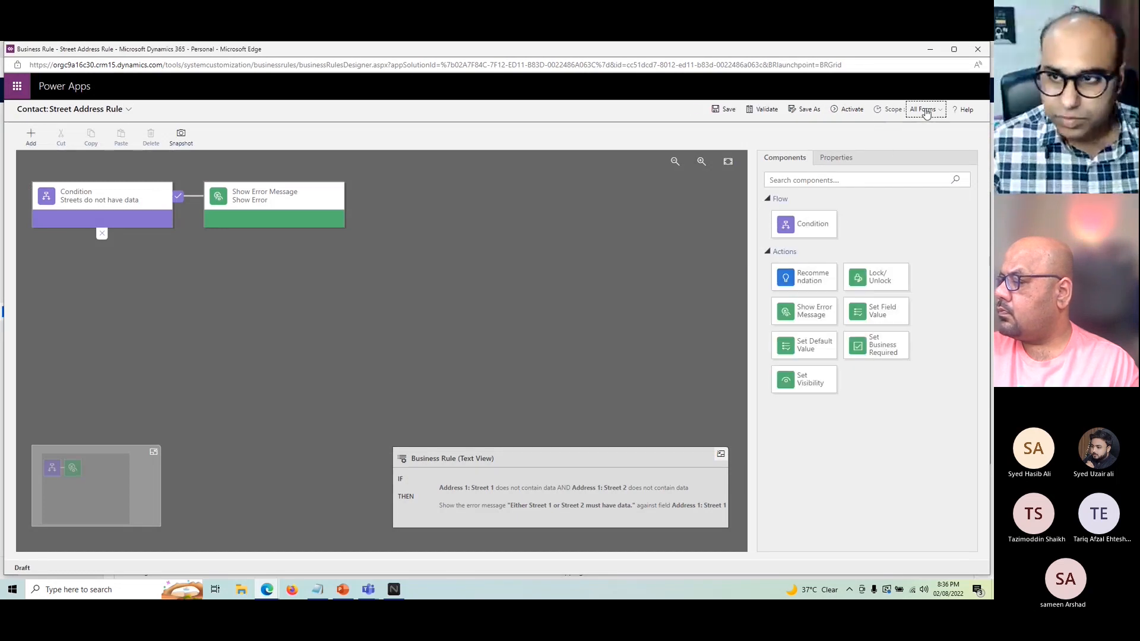
Set the Street Address Rule's scope to the Contact form and save the rule
{"action": "left_click", "coordinate": [924, 110]}
{"action": "left_click", "coordinate": [940, 145]}
{"action": "mouse_move", "coordinate": [940, 145]}
{"action": "left_mouse_down"}
{"action": "mouse_move", "coordinate": [940, 133]}
{"action": "mouse_move", "coordinate": [940, 146]}
{"action": "left_mouse_up"}
{"action": "left_click", "coordinate": [913, 149]}
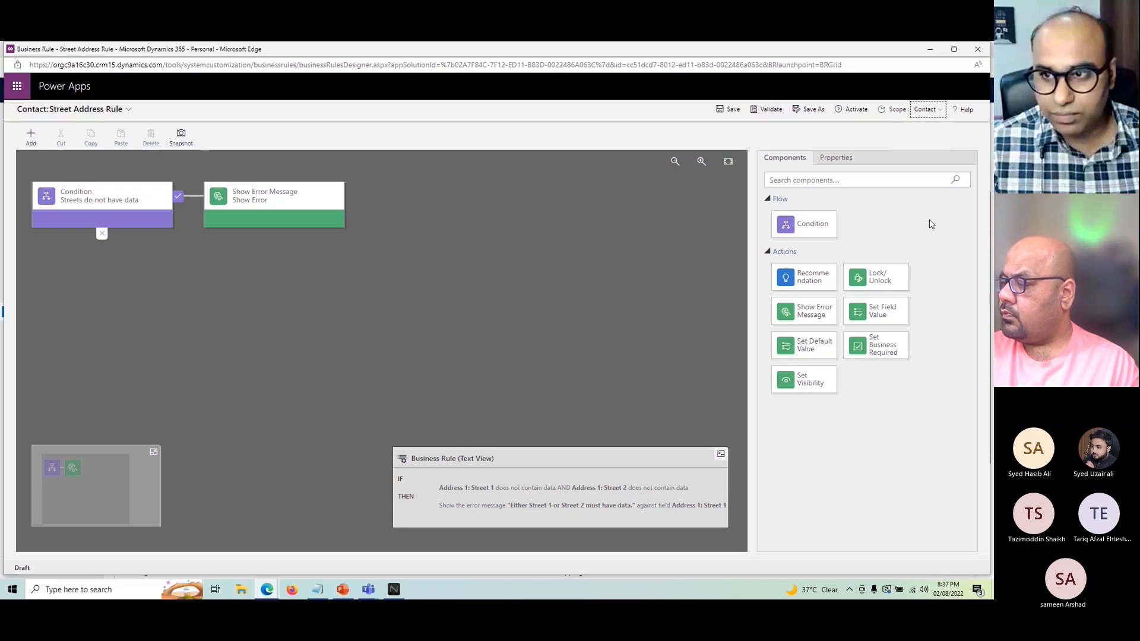
{"action": "left_click", "coordinate": [931, 117]}
{"action": "left_click", "coordinate": [920, 156]}
{"action": "left_click", "coordinate": [921, 112]}
{"action": "left_click", "coordinate": [918, 195]}
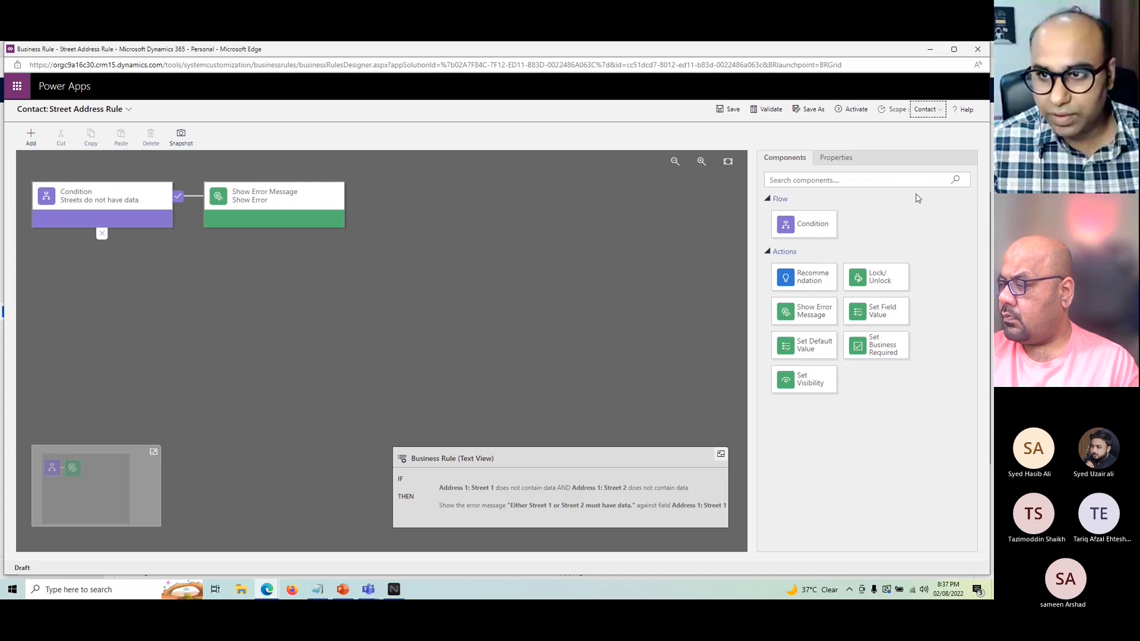
{"action": "left_click", "coordinate": [725, 111]}
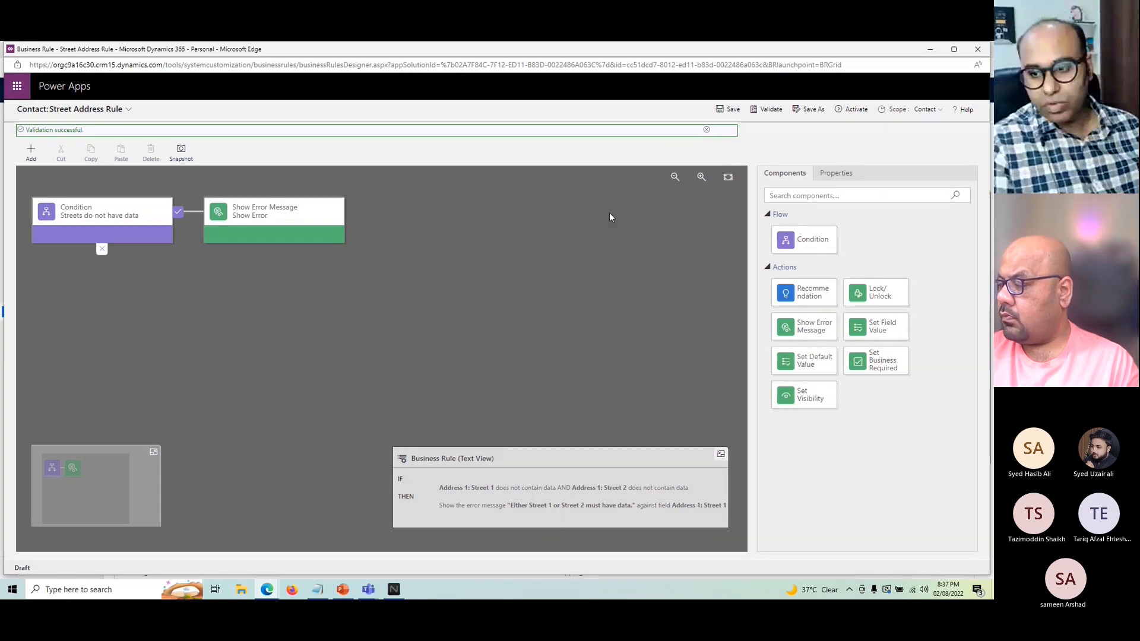
Activate the Street Address Rule, confirming the activation, and reload the contact record in Sales Hub
{"action": "left_click", "coordinate": [853, 111]}
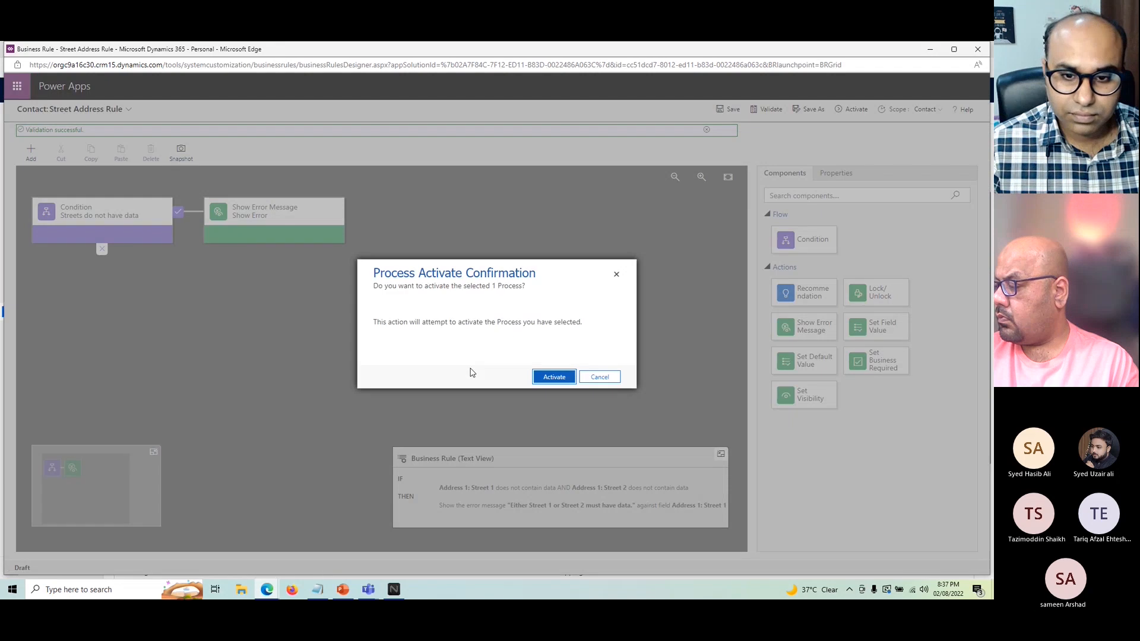
{"action": "key", "text": "Return"}
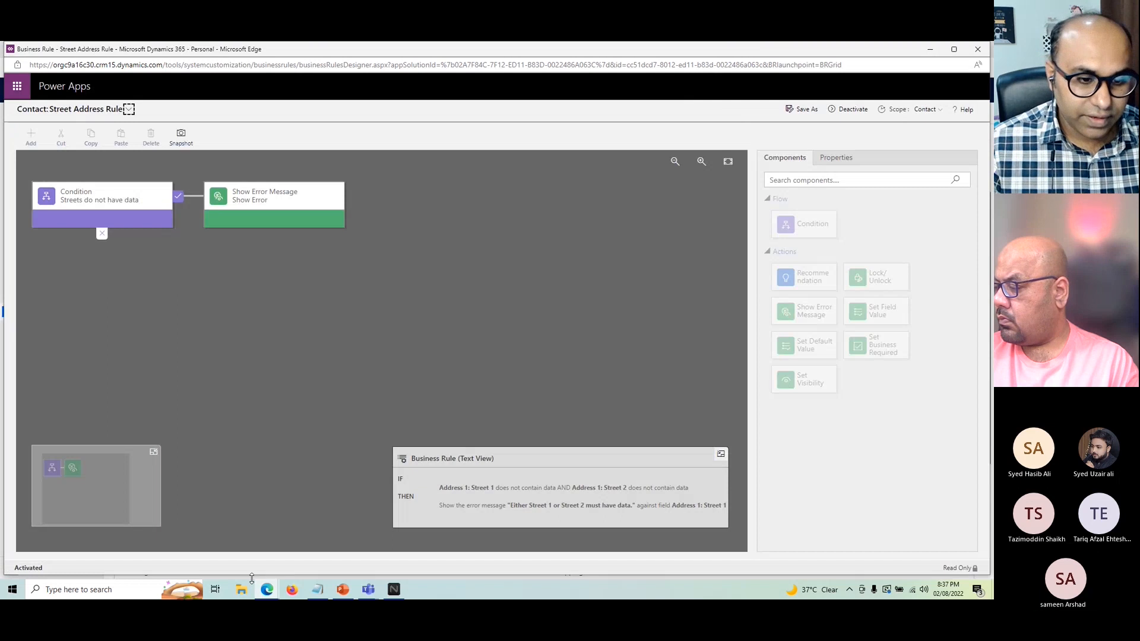
{"action": "mouse_move", "coordinate": [266, 588]}
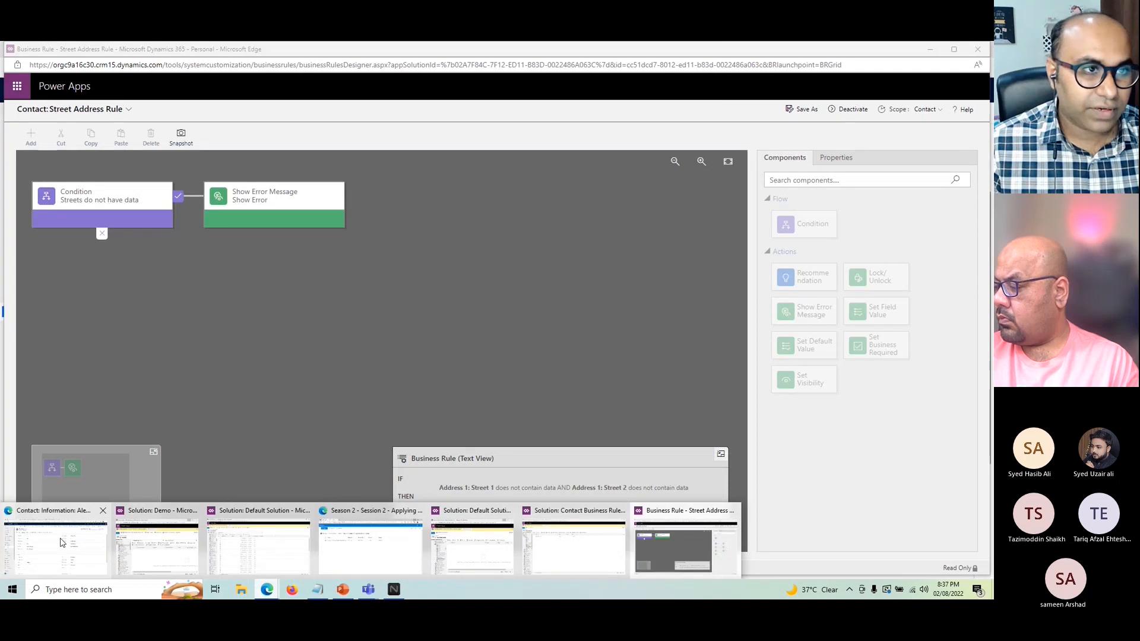
{"action": "left_click", "coordinate": [64, 545]}
{"action": "left_click", "coordinate": [39, 66]}
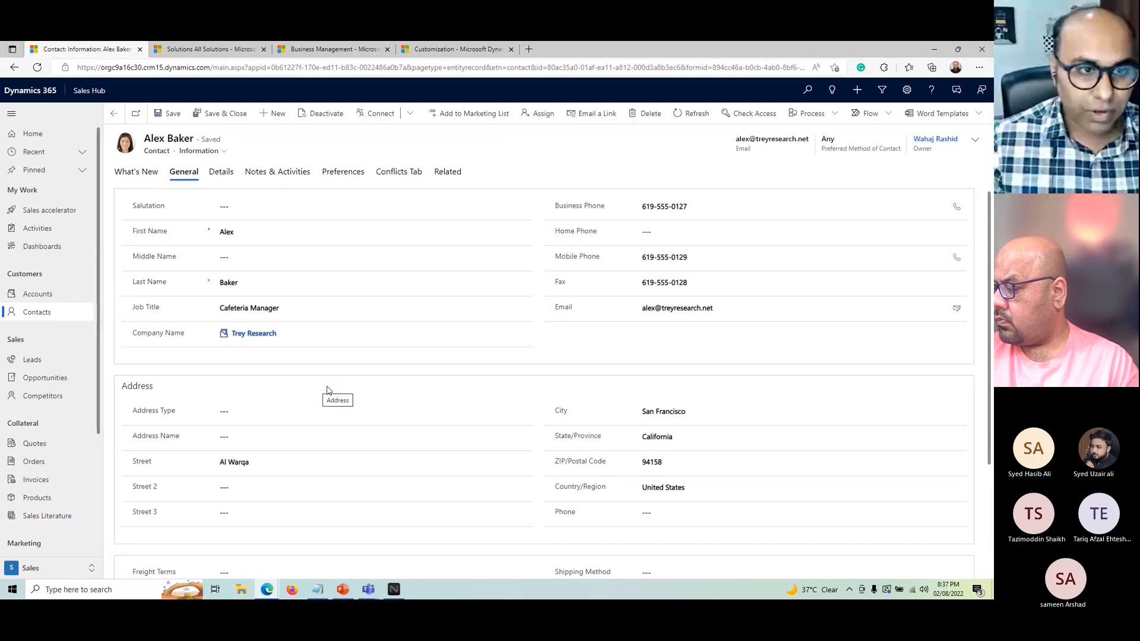
Switch the contact to the Contact form and clear Address 1: Street 1 to test the rule's new scope
{"action": "left_click", "coordinate": [208, 151]}
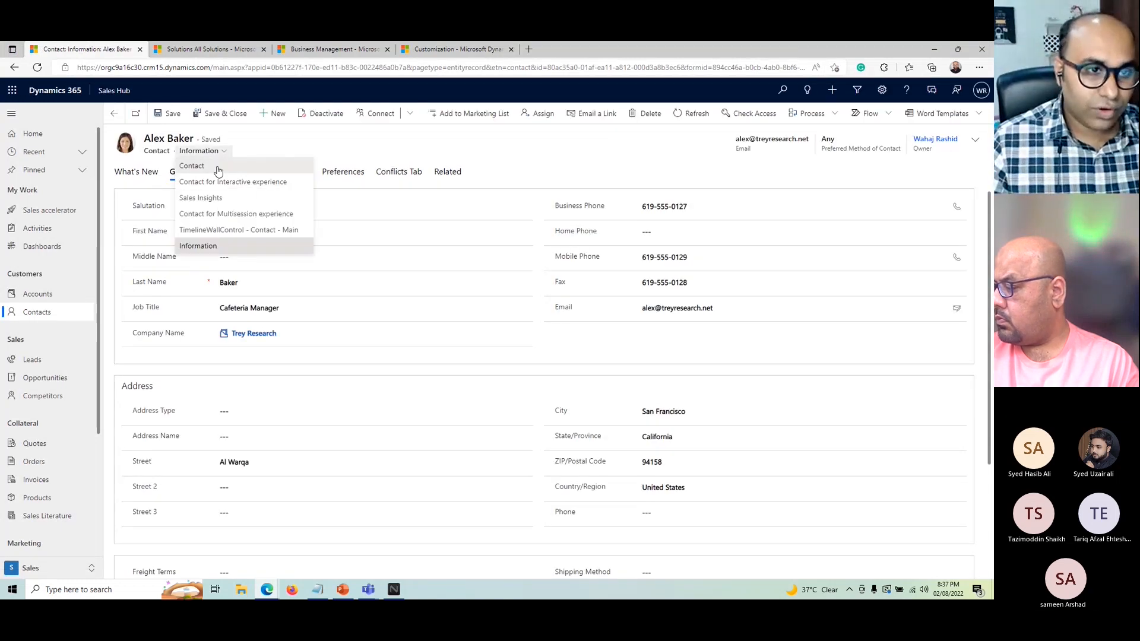
{"action": "left_click", "coordinate": [199, 166]}
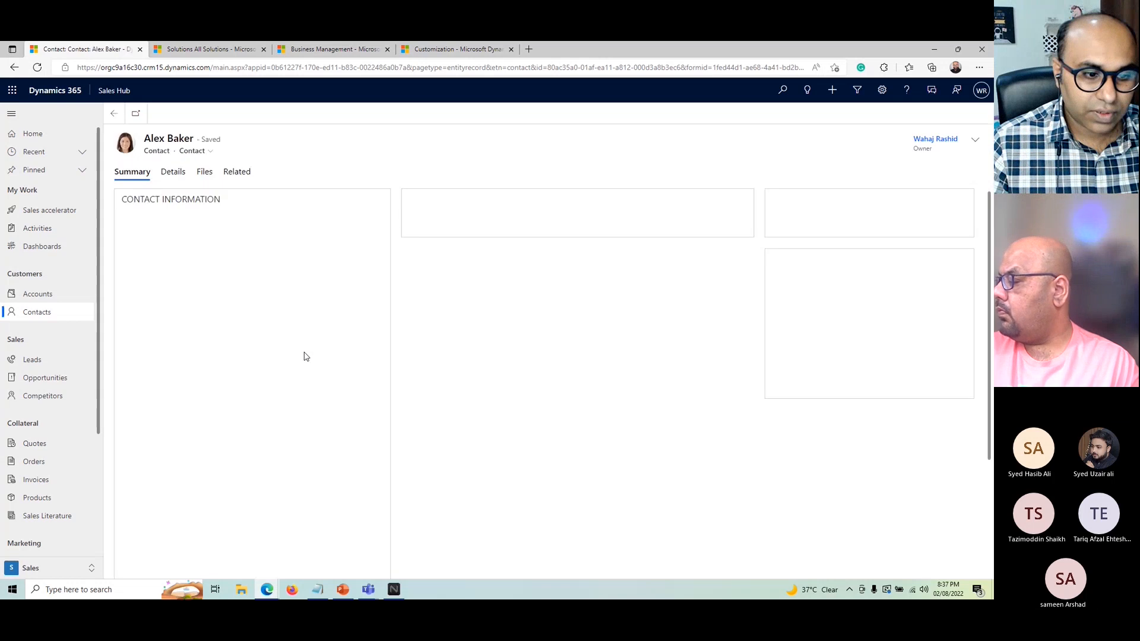
{"action": "left_click", "coordinate": [274, 456]}
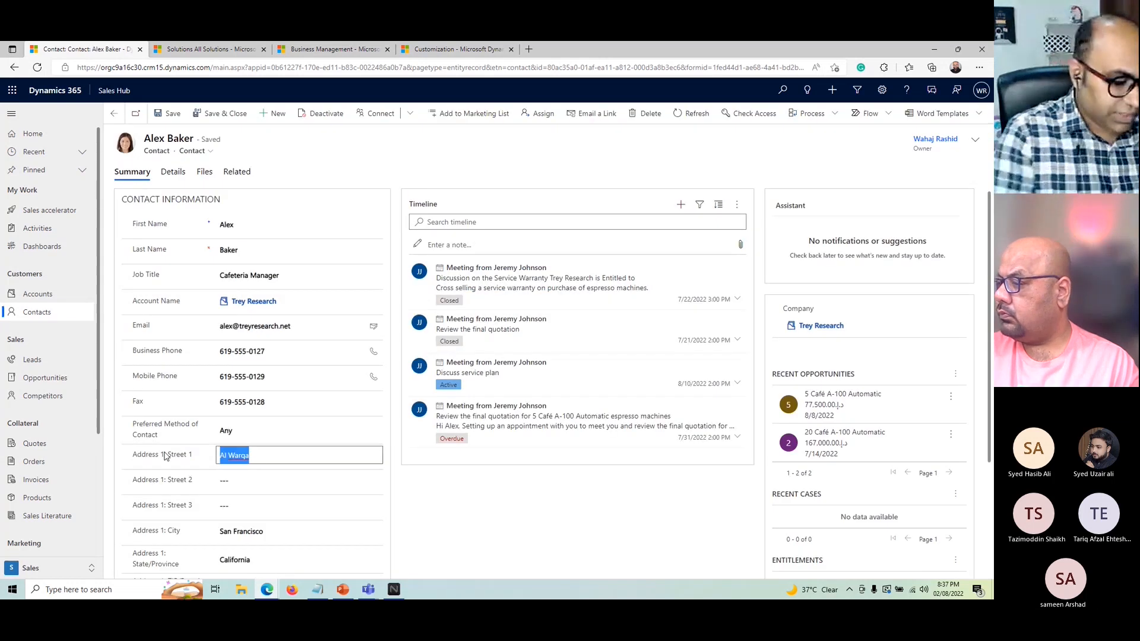
{"action": "double_click", "coordinate": [253, 455]}
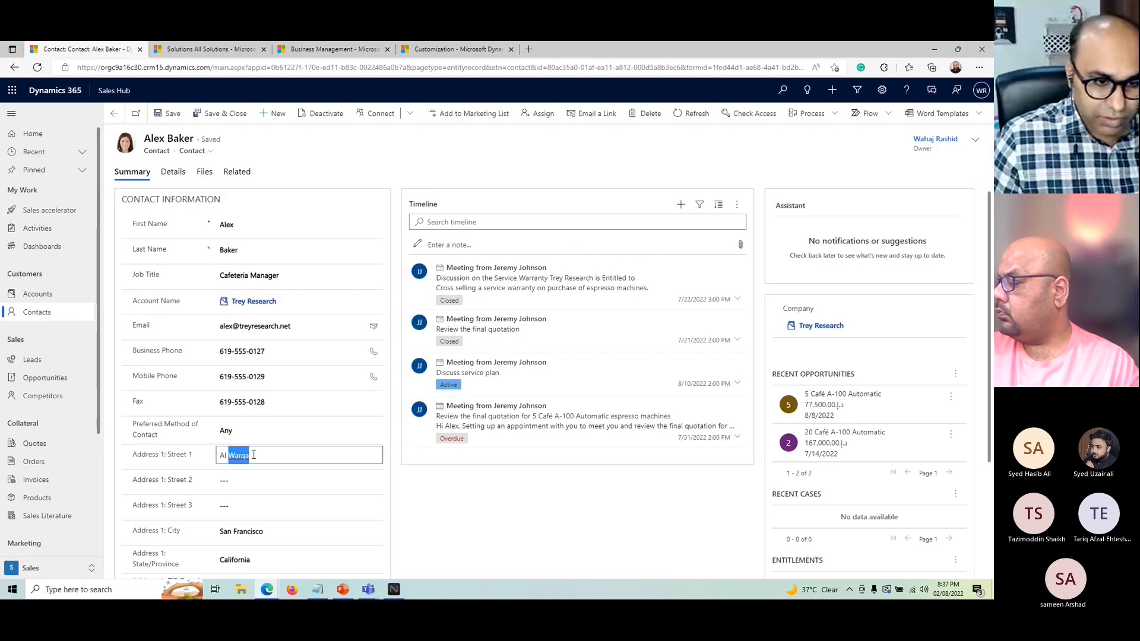
{"action": "triple_click", "coordinate": [254, 455]}
{"action": "key", "text": "BackSpace"}
{"action": "key", "text": "Tab"}
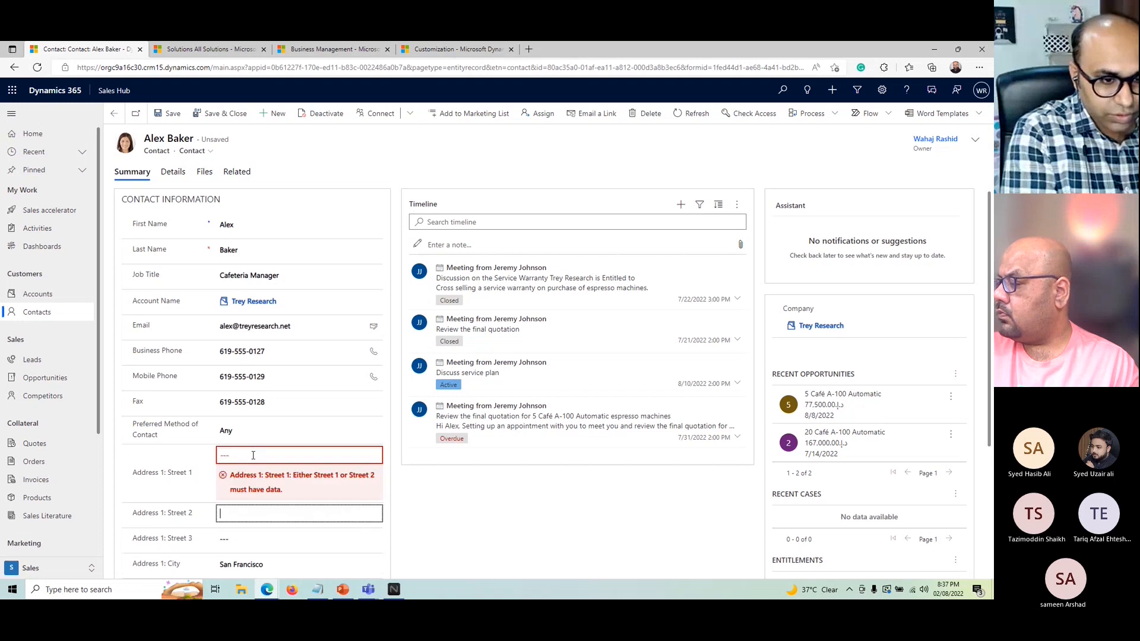
Enter a street address in Address 1: Street 2 and save the contact
{"action": "type", "text": "Al"}
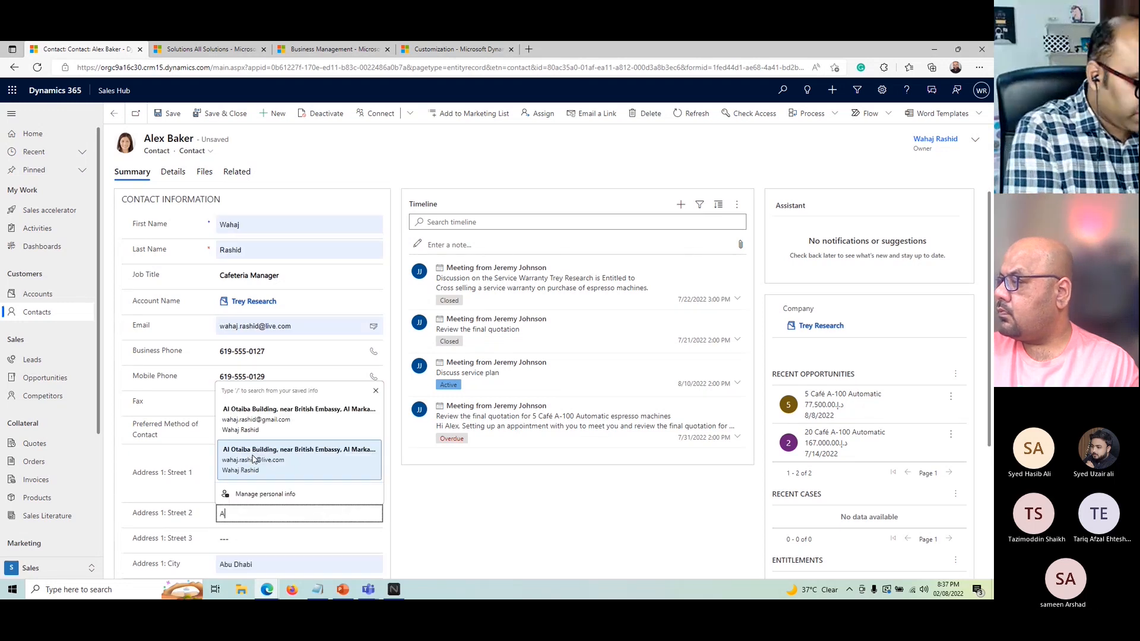
{"action": "type", "text": " W"}
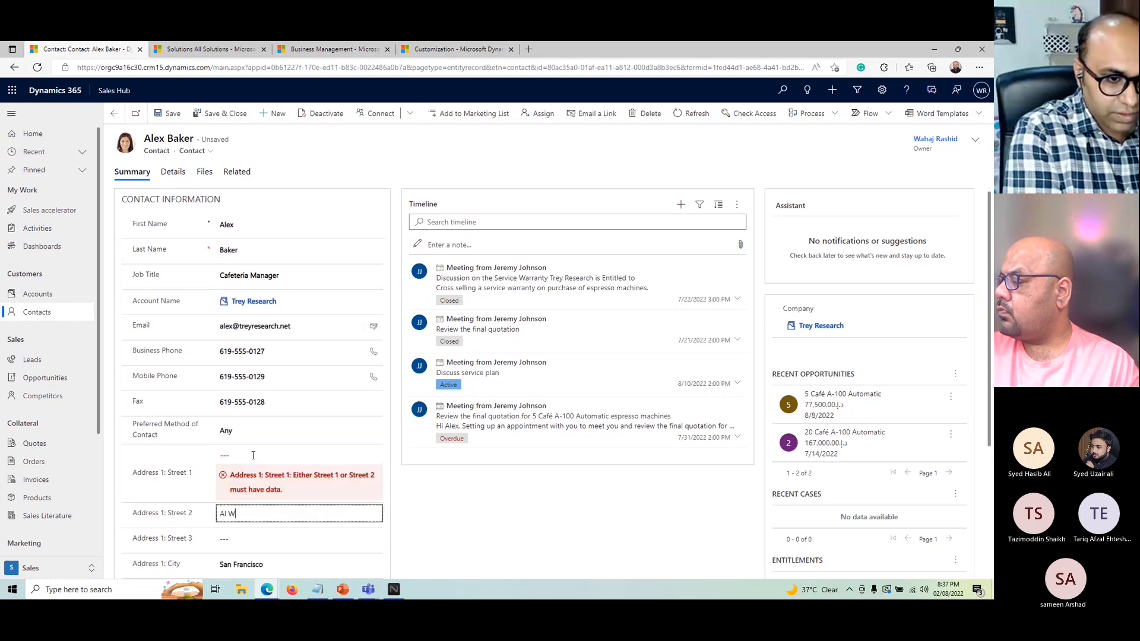
{"action": "type", "text": "arqa"}
{"action": "key", "text": "ctrl+s"}
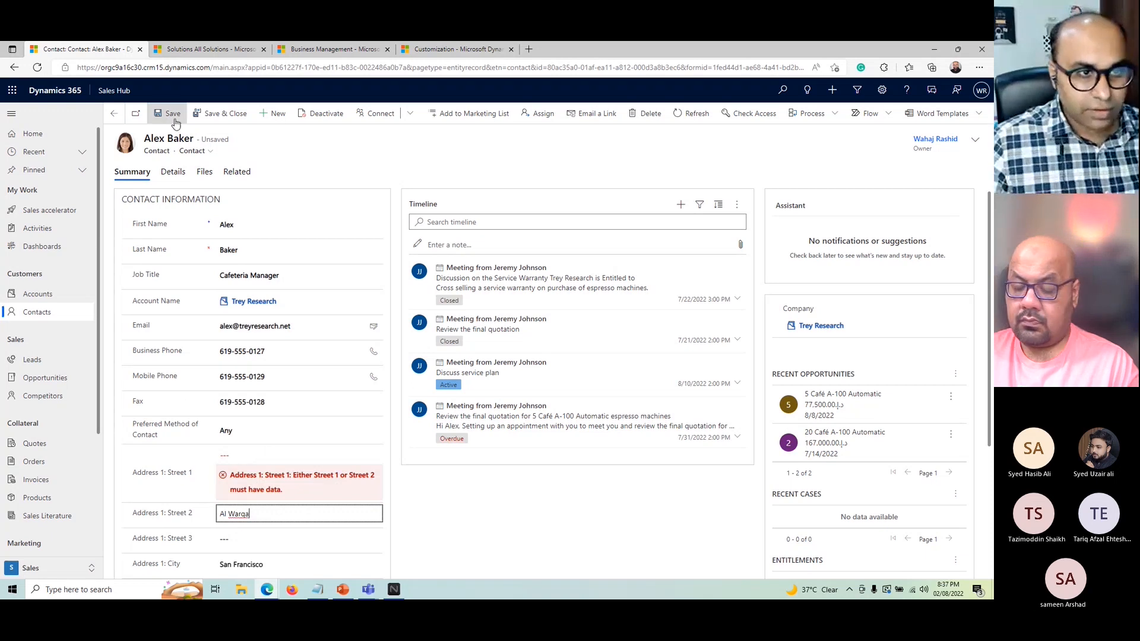
Switch the contact to the Information form and clear Street 2 to test whether the rule applies there
{"action": "left_click", "coordinate": [196, 151]}
{"action": "left_click", "coordinate": [223, 247]}
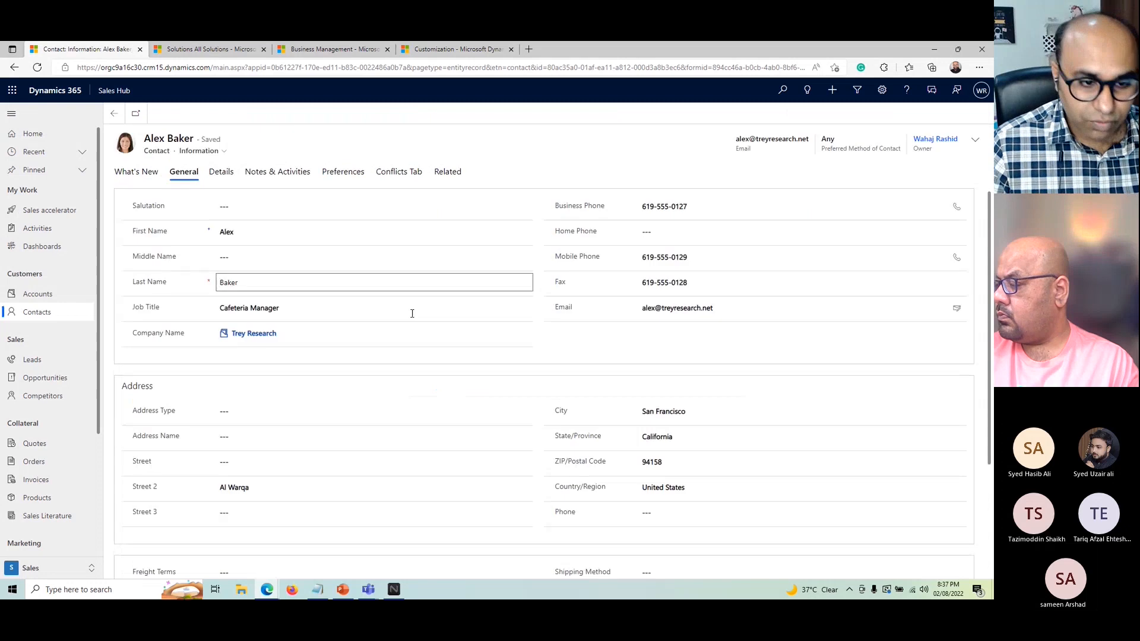
{"action": "double_click", "coordinate": [287, 492]}
{"action": "key", "text": "BackSpace"}
{"action": "key", "text": "Tab"}
{"action": "left_click_drag", "start_coordinate": [284, 491], "coordinate": [199, 491]}
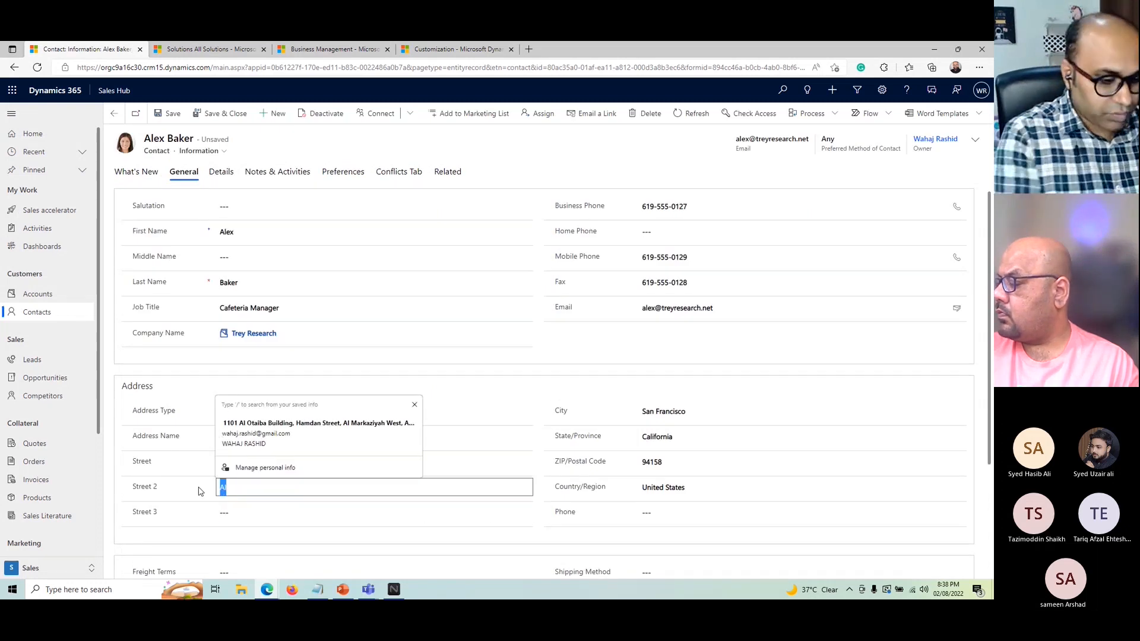
{"action": "key", "text": "BackSpace"}
{"action": "key", "text": "Tab"}
{"action": "key", "text": "Tab"}
{"action": "key", "text": "shift+Tab"}
{"action": "key", "text": "shift+Tab"}
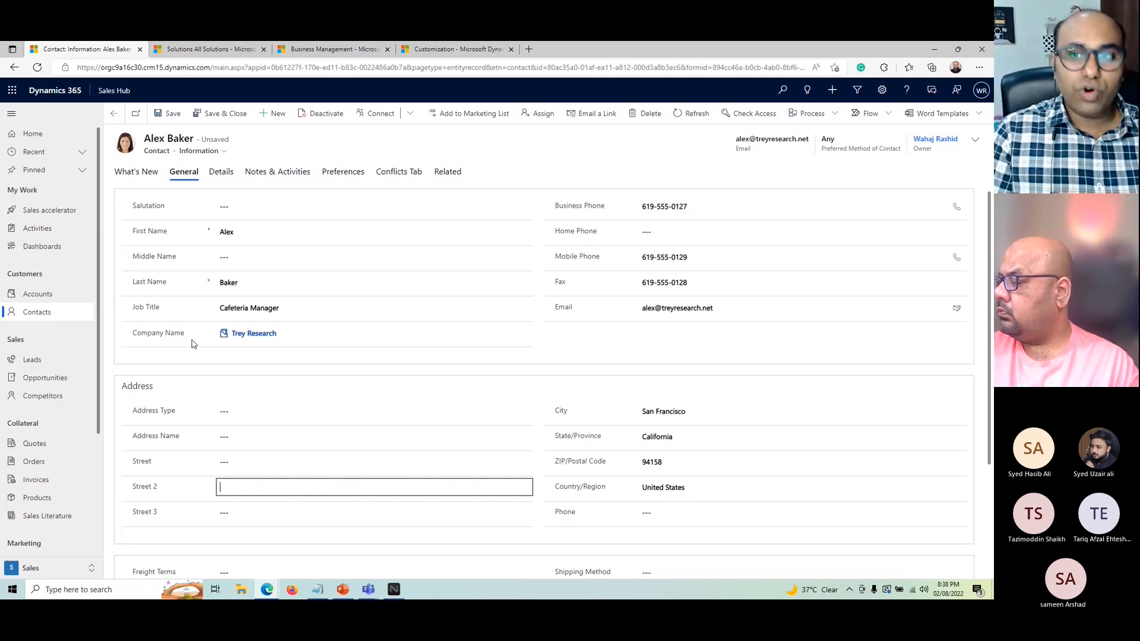
Switch the contact to the Contact form and check the scope of the Street Address Rule in its designer
{"action": "left_click", "coordinate": [219, 155]}
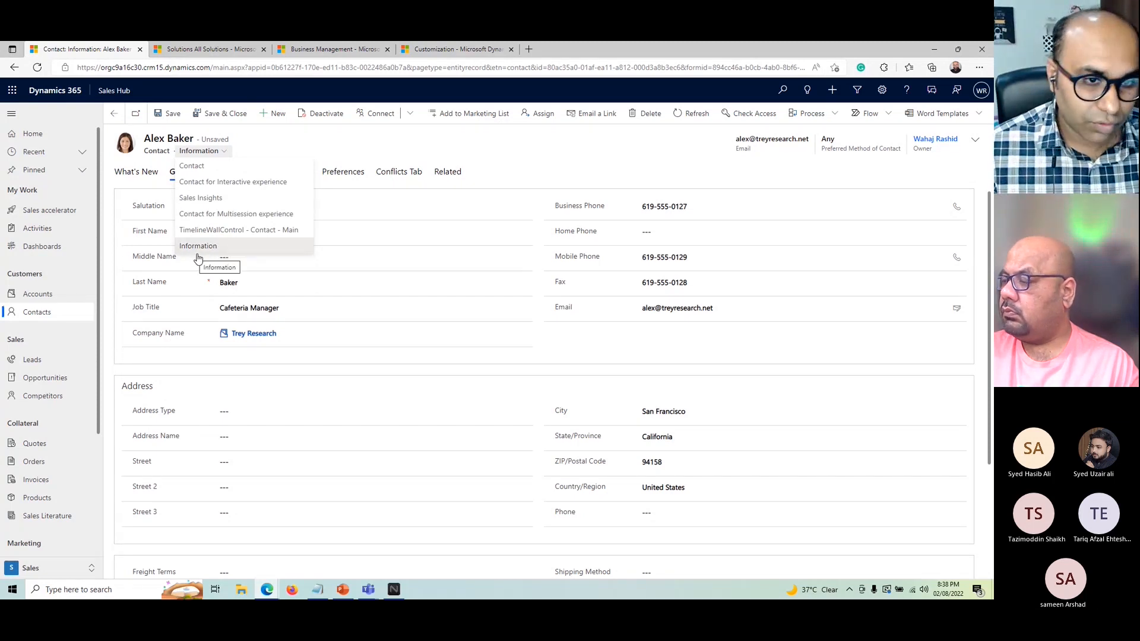
{"action": "left_click", "coordinate": [192, 166]}
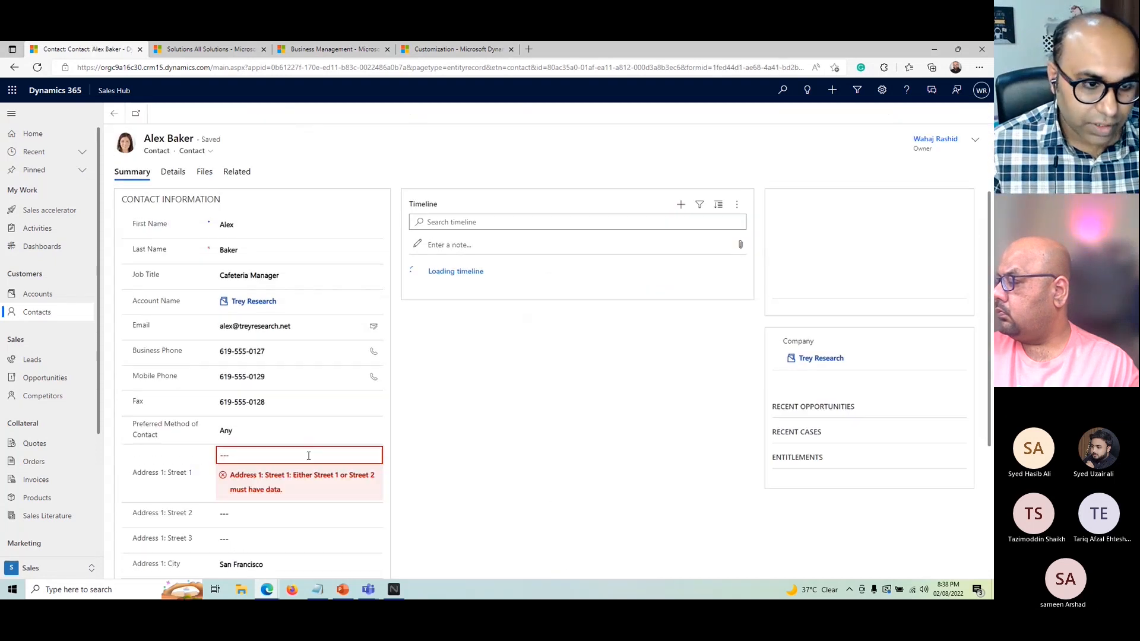
{"action": "left_click", "coordinate": [271, 589]}
{"action": "left_click", "coordinate": [314, 541]}
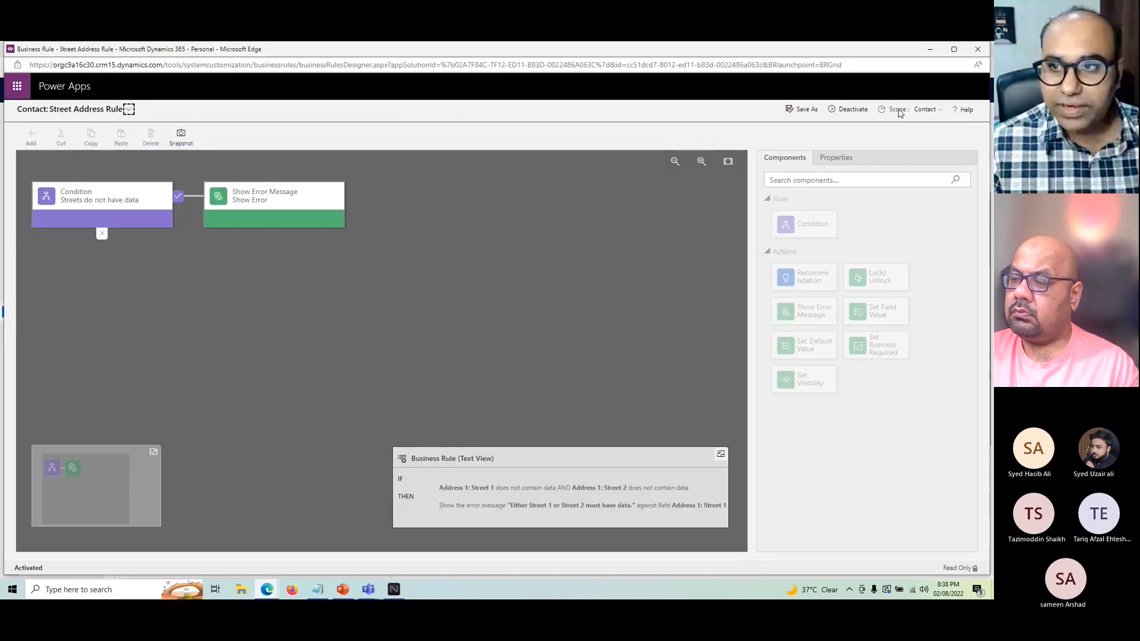
{"action": "left_click", "coordinate": [928, 51]}
Enter a street name in Address 1: Street 1 on the Contact form and save the contact
{"action": "left_click", "coordinate": [244, 455]}
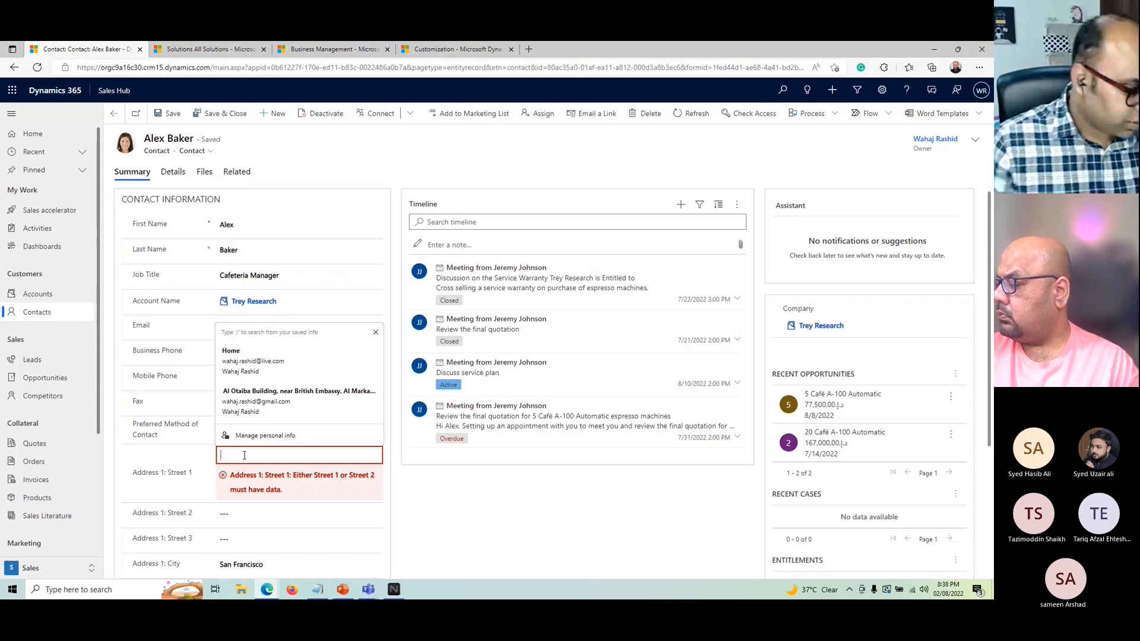
{"action": "type", "text": "s"}
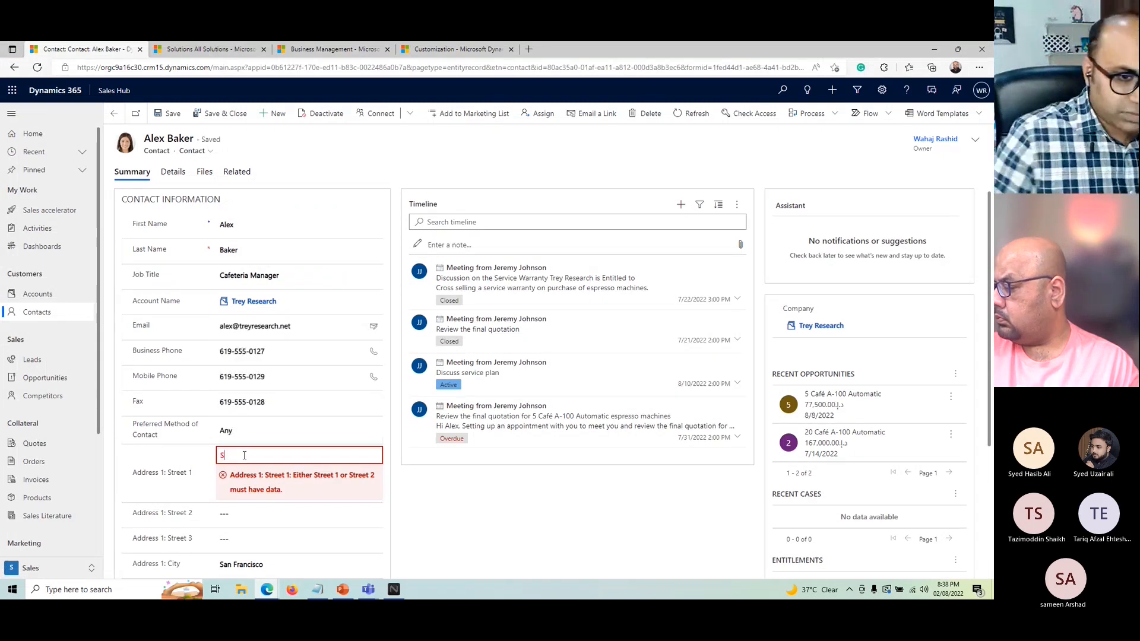
{"action": "type", "text": "alam"}
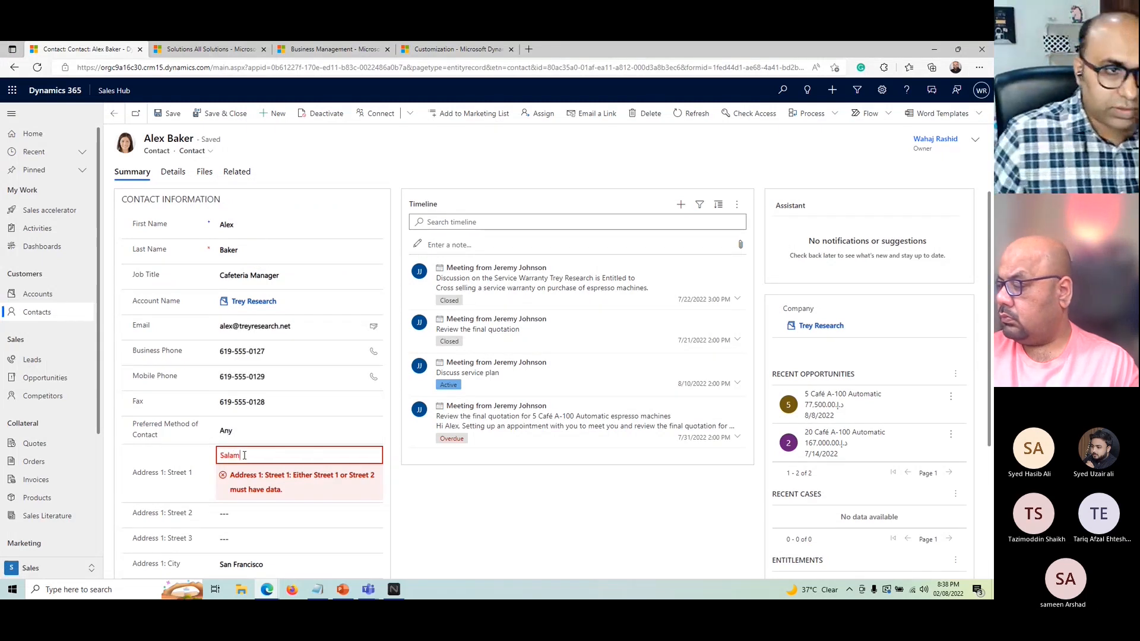
{"action": "key", "text": "ctrl+s"}
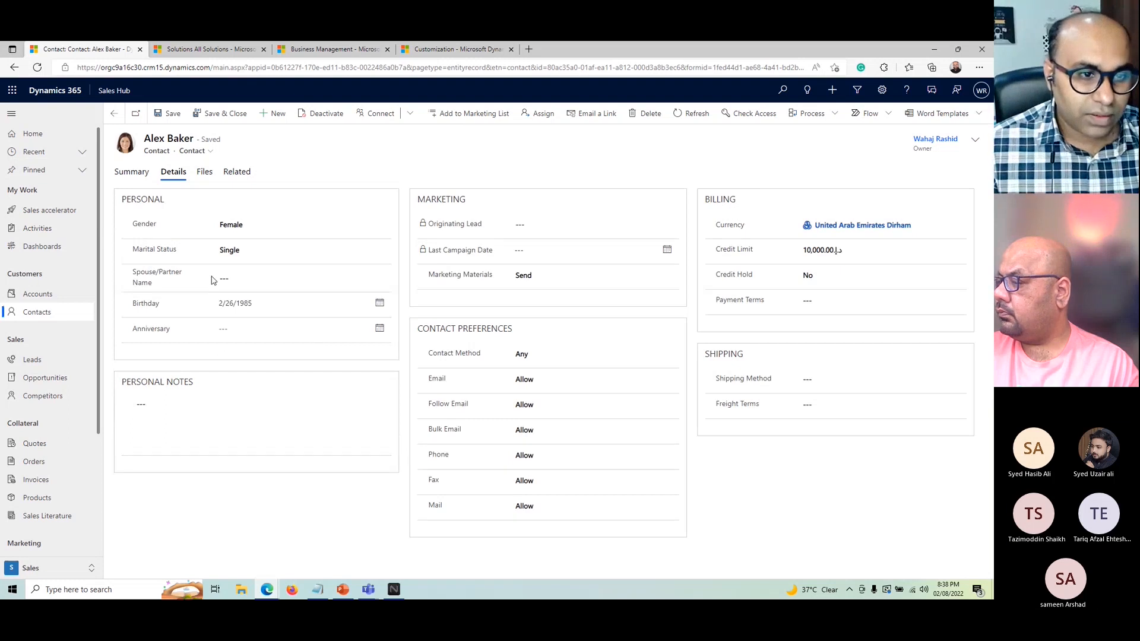
Set the contact's Marital Status to Married in the Personal section and examine the related Spouse/Partner Name and Anniversary fields
{"action": "left_click", "coordinate": [253, 253]}
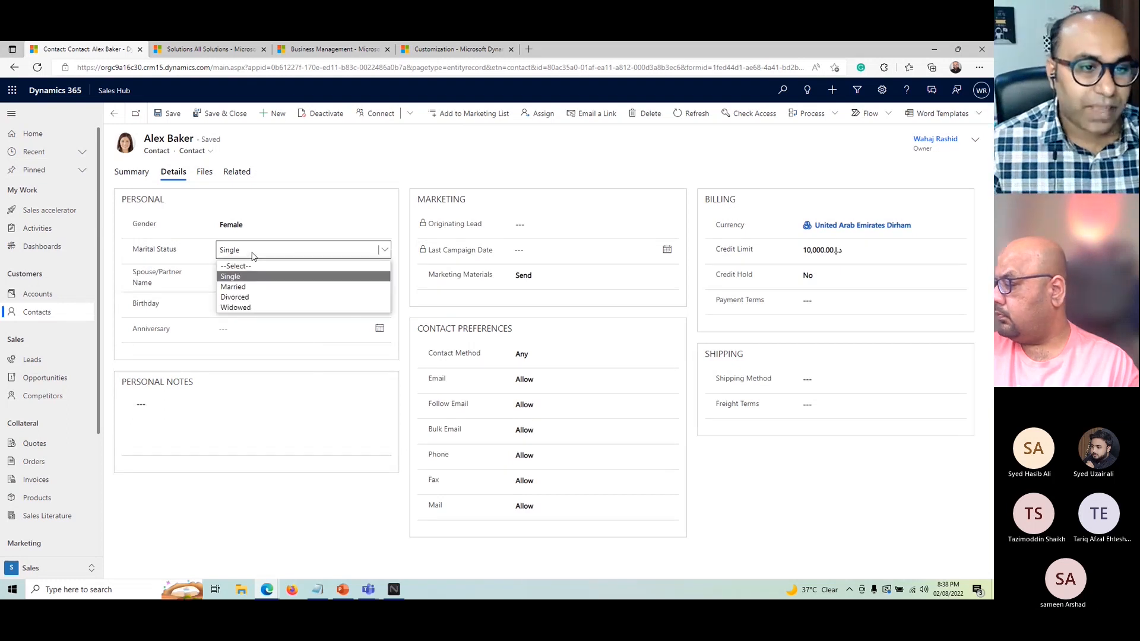
{"action": "mouse_move", "coordinate": [159, 249]}
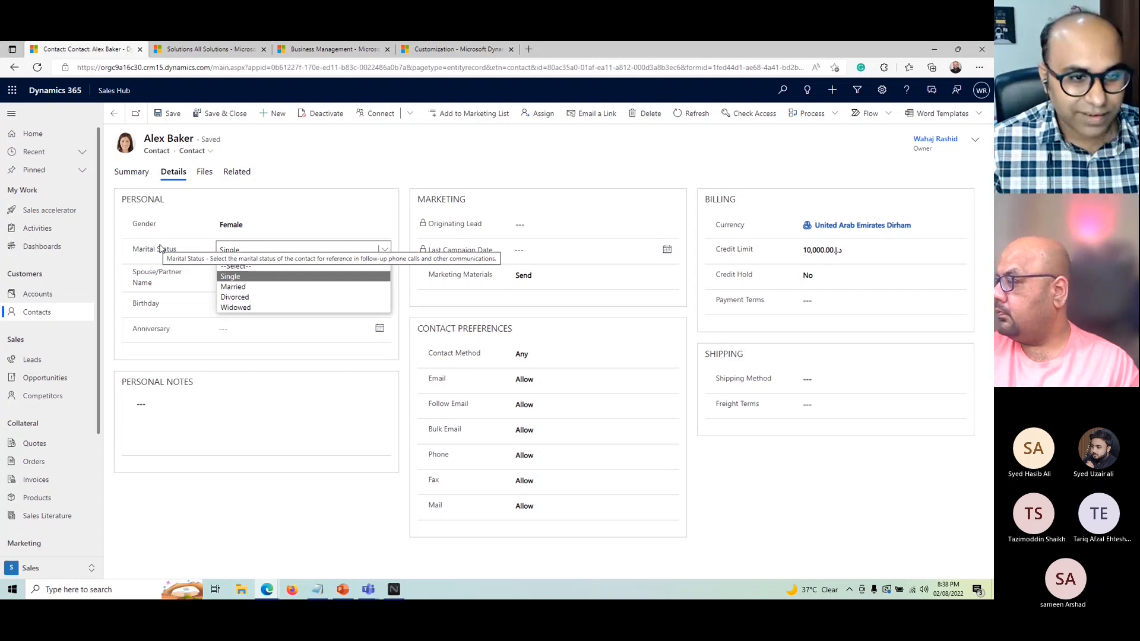
{"action": "left_click", "coordinate": [237, 287]}
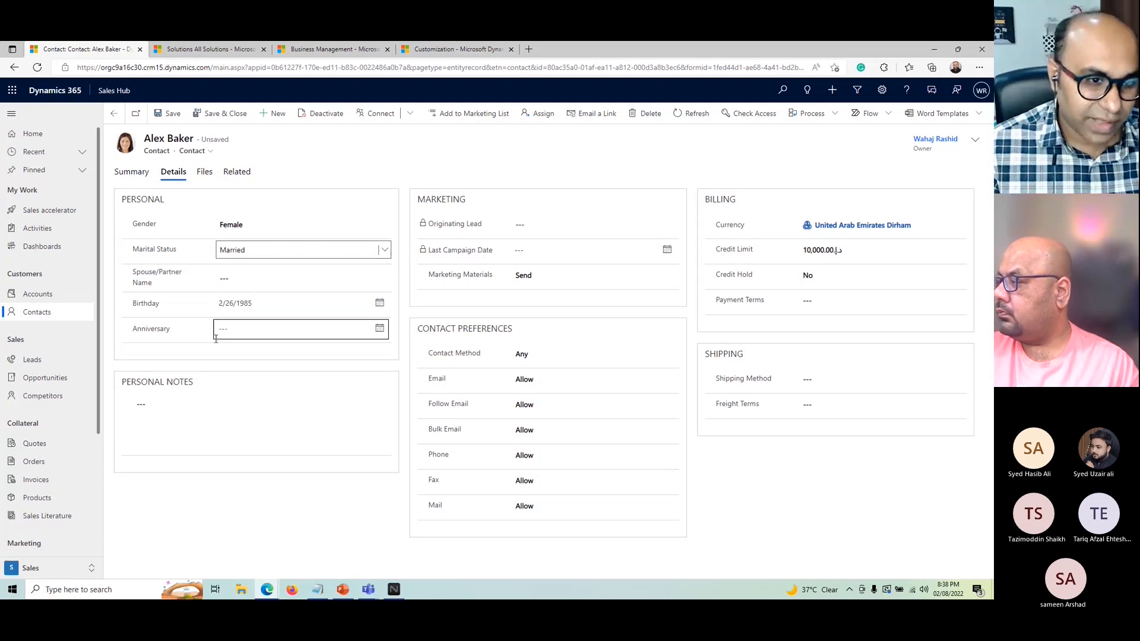
{"action": "mouse_move", "coordinate": [135, 279]}
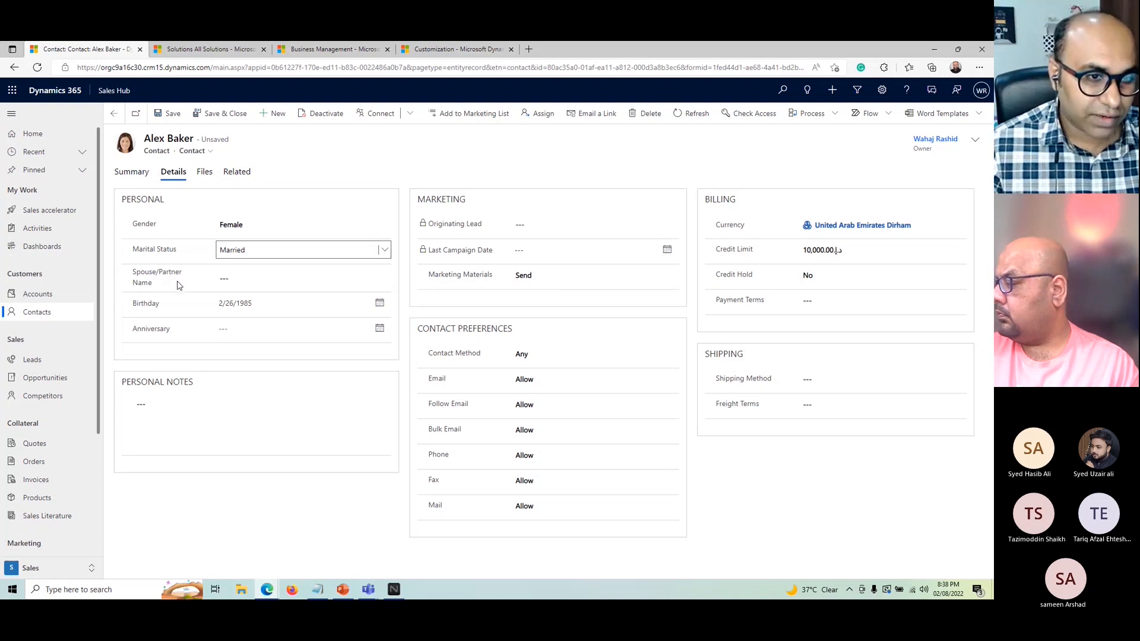
{"action": "left_click", "coordinate": [260, 254]}
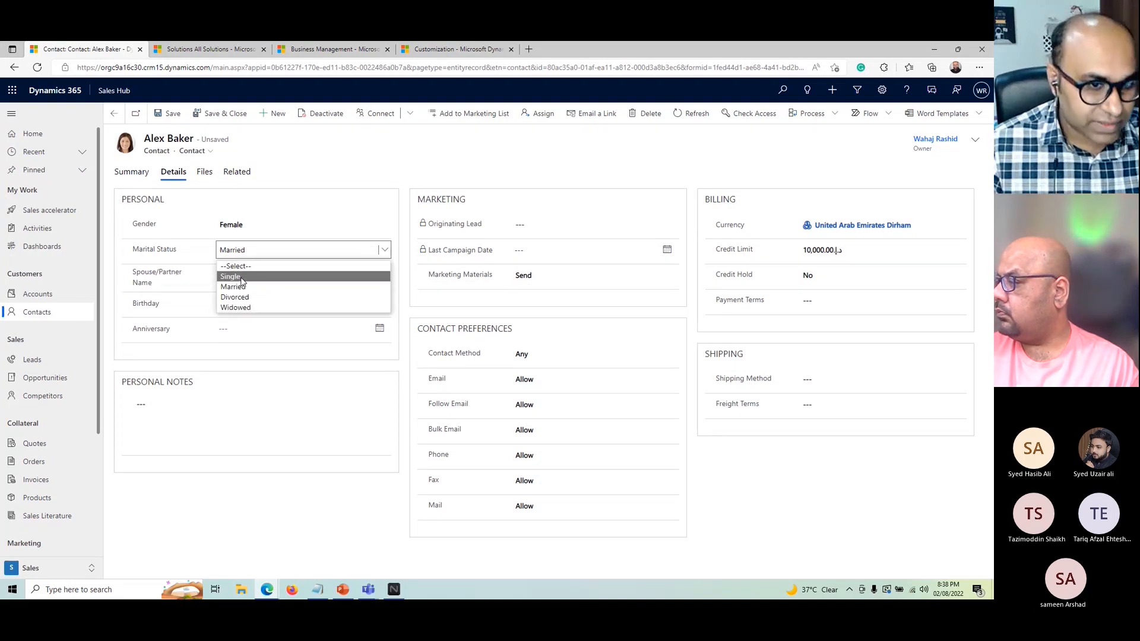
{"action": "left_click", "coordinate": [188, 281]}
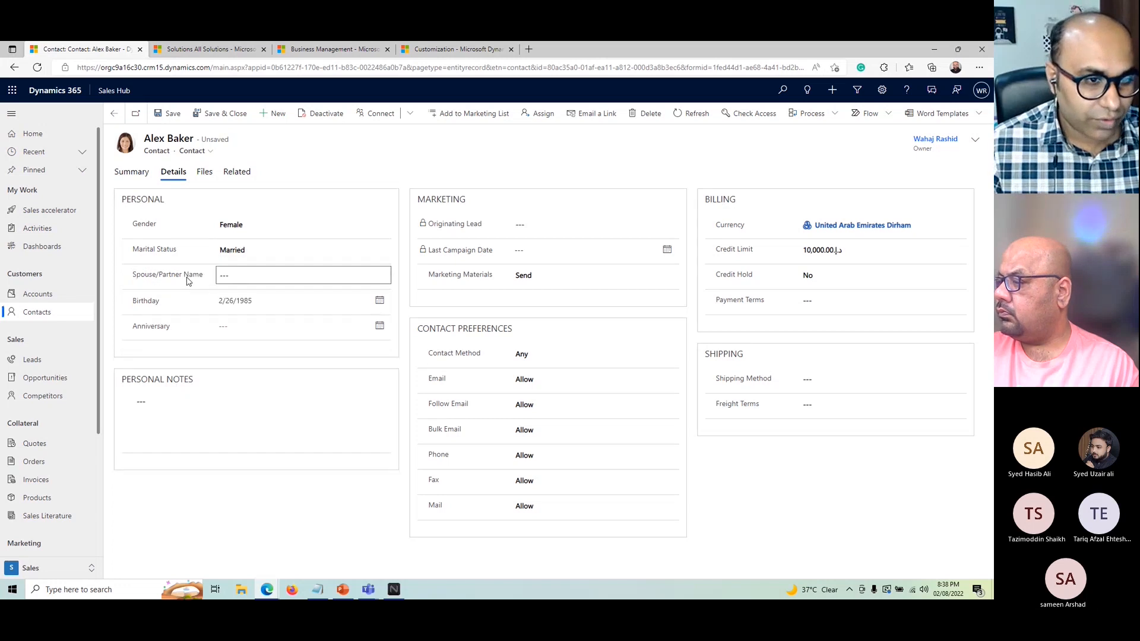
{"action": "left_click", "coordinate": [239, 252]}
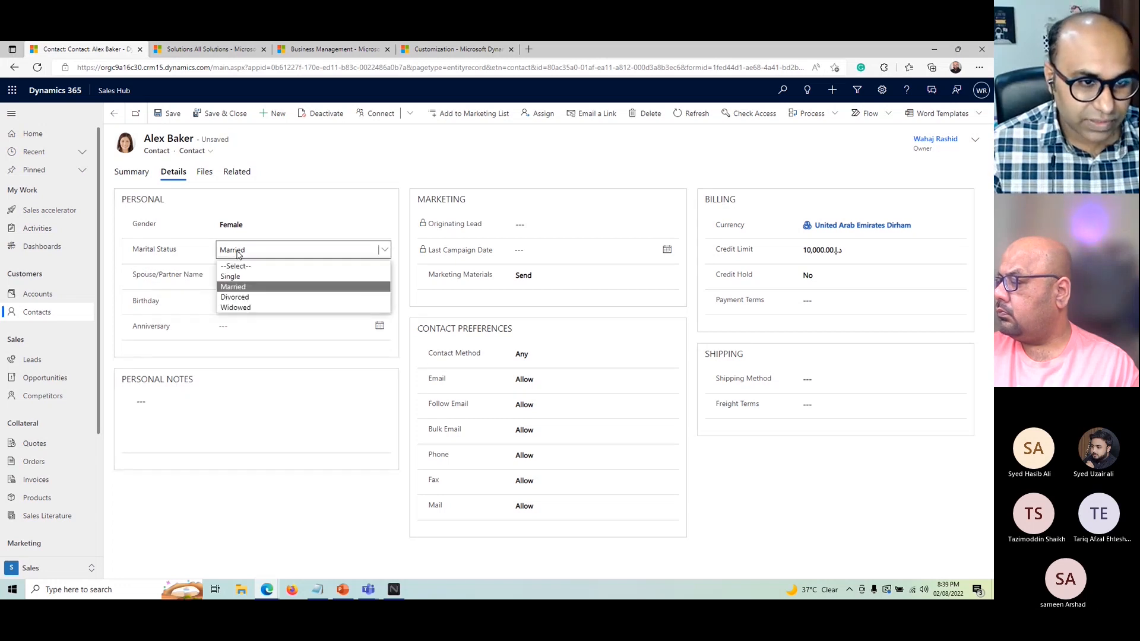
{"action": "left_click", "coordinate": [239, 285]}
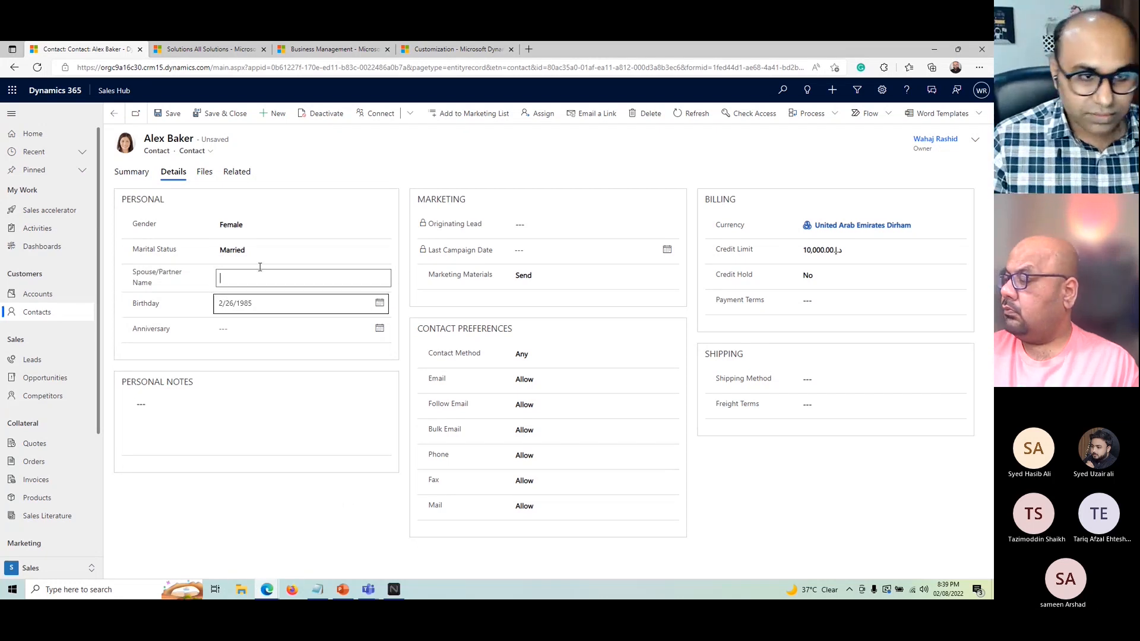
Close the Street Address Rule designer and return to the business rules list of the Contact Business Rules solution
{"action": "left_click", "coordinate": [267, 589]}
{"action": "mouse_move", "coordinate": [690, 543]}
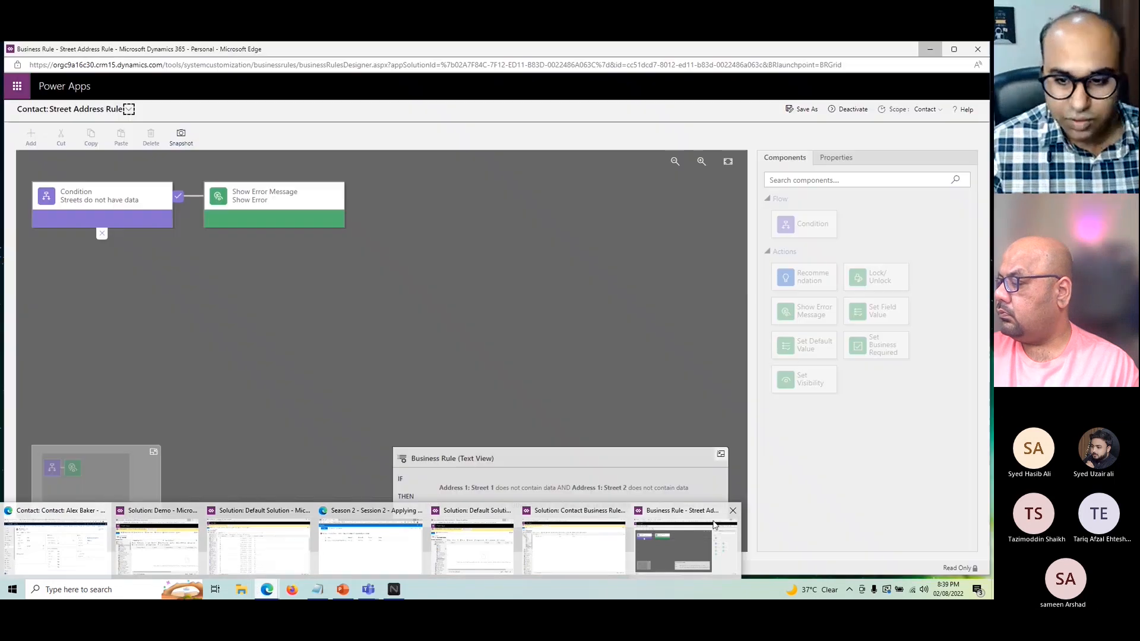
{"action": "left_click", "coordinate": [734, 511]}
{"action": "left_click", "coordinate": [557, 534]}
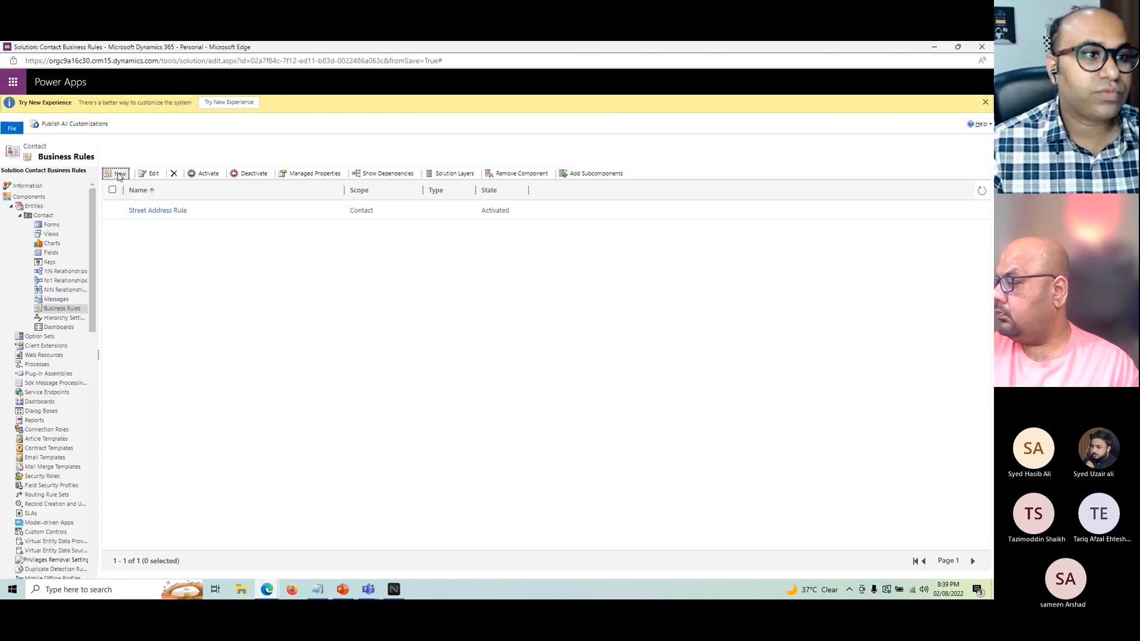
Create a new Contact business rule and set its condition's rule to Marital Status Equals Married
{"action": "left_click", "coordinate": [120, 174]}
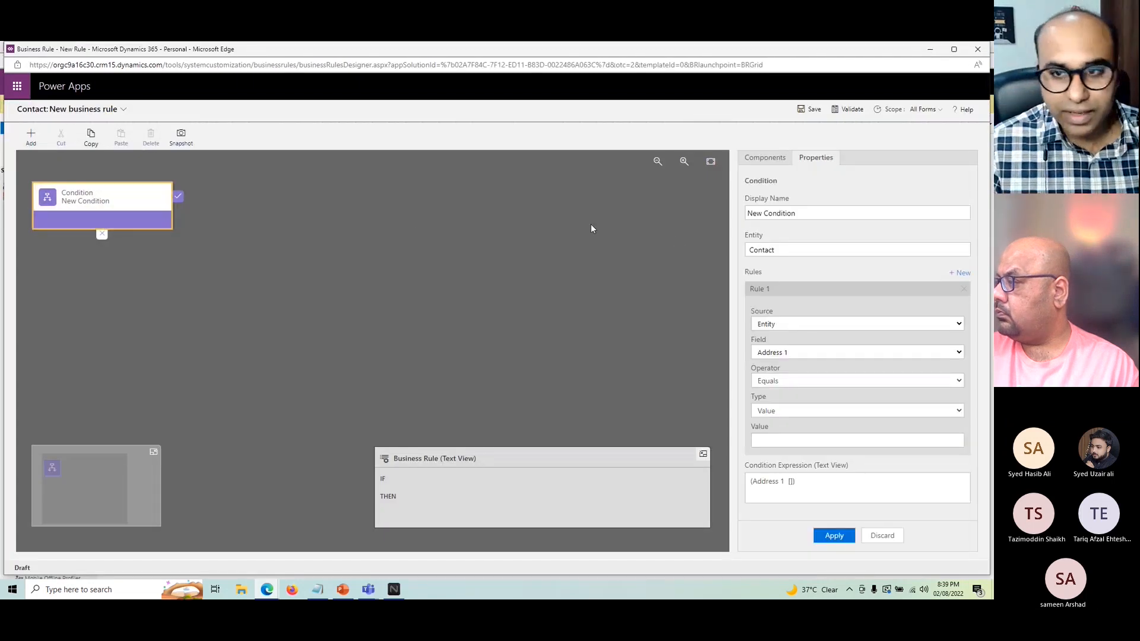
{"action": "left_click", "coordinate": [797, 352]}
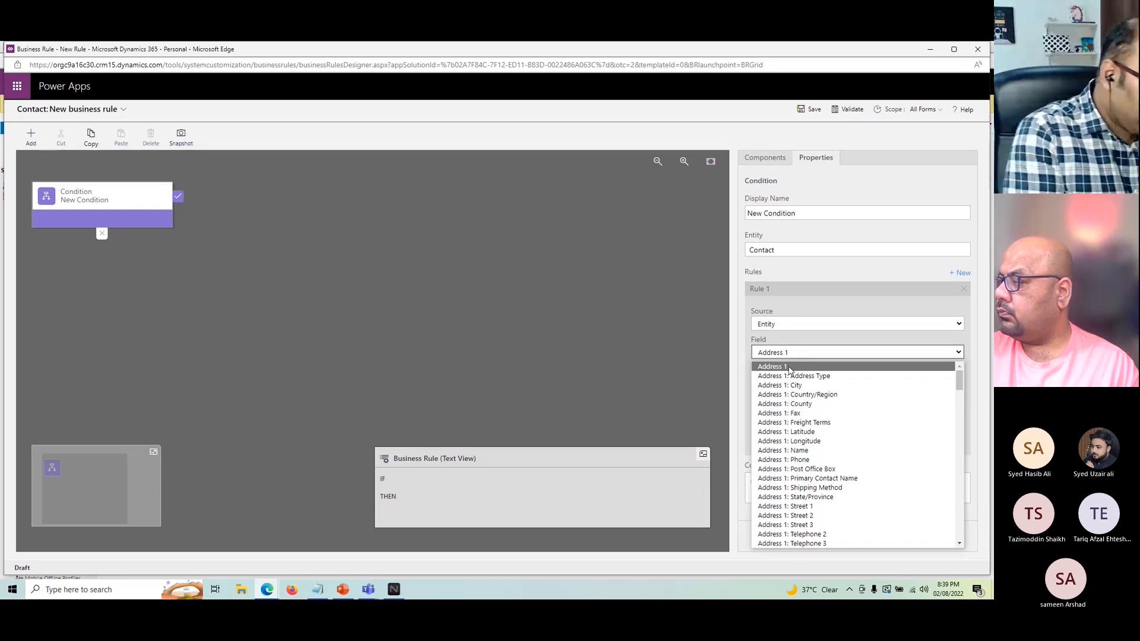
{"action": "key", "text": "m"}
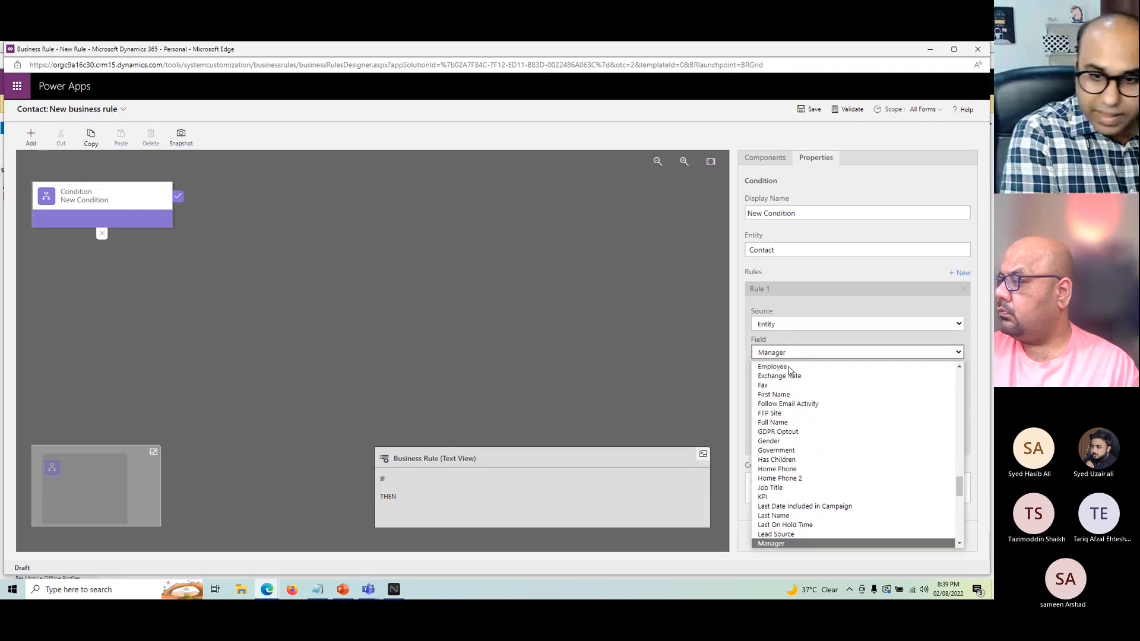
{"action": "key", "text": "Down"}
{"action": "key", "text": "Down"}
{"action": "key", "text": "Down"}
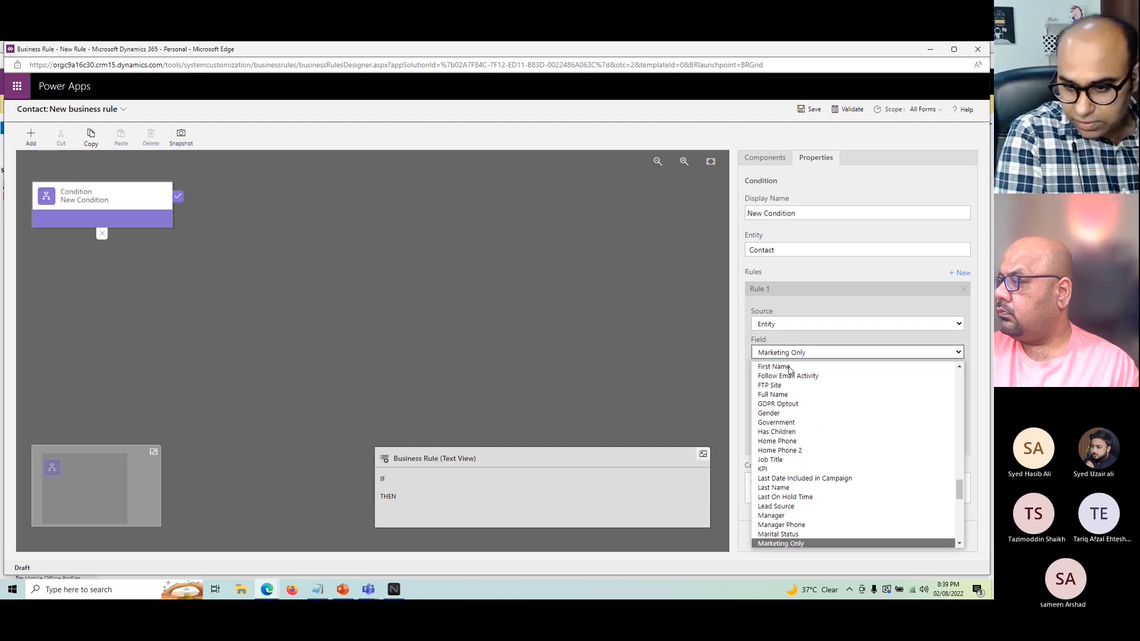
{"action": "key", "text": "Up"}
{"action": "key", "text": "Return"}
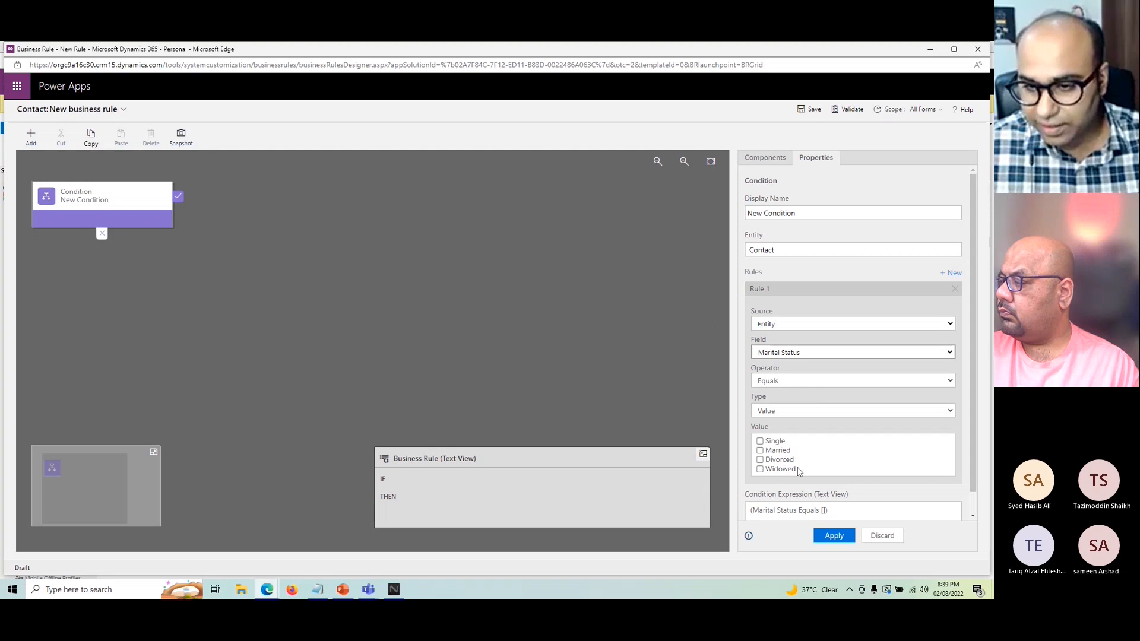
{"action": "left_click", "coordinate": [793, 381]}
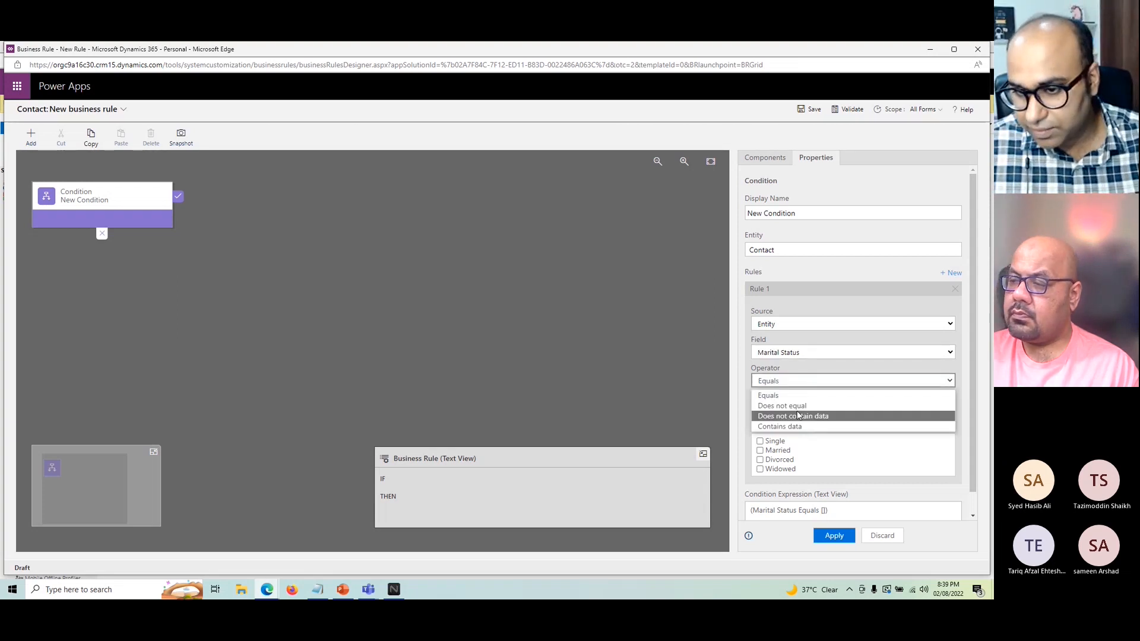
{"action": "left_click", "coordinate": [763, 396]}
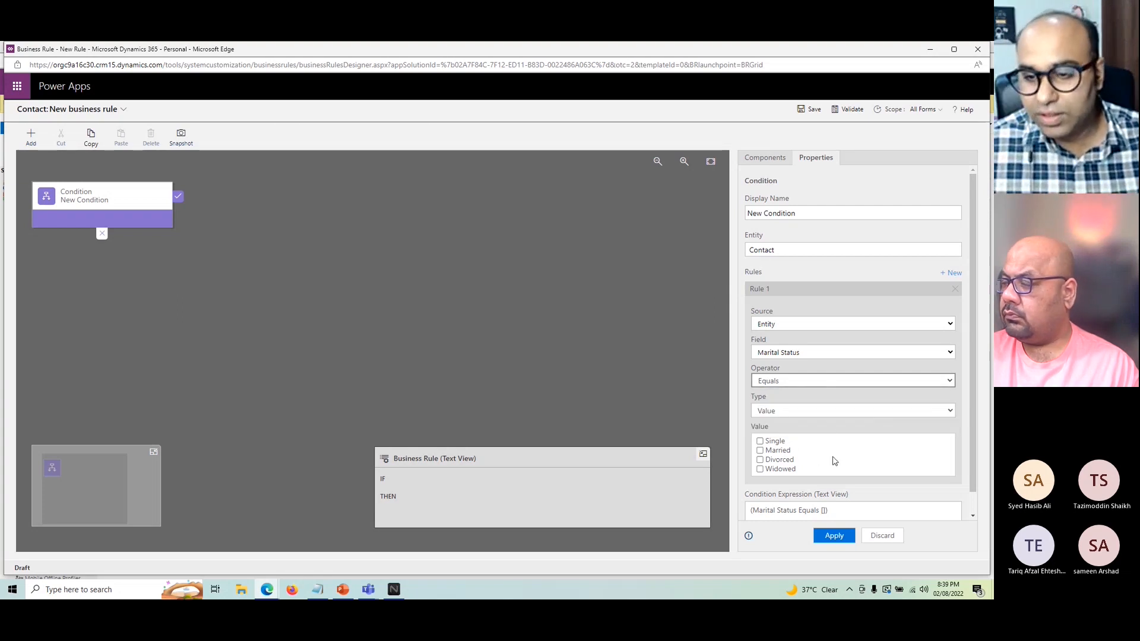
{"action": "left_click", "coordinate": [760, 451]}
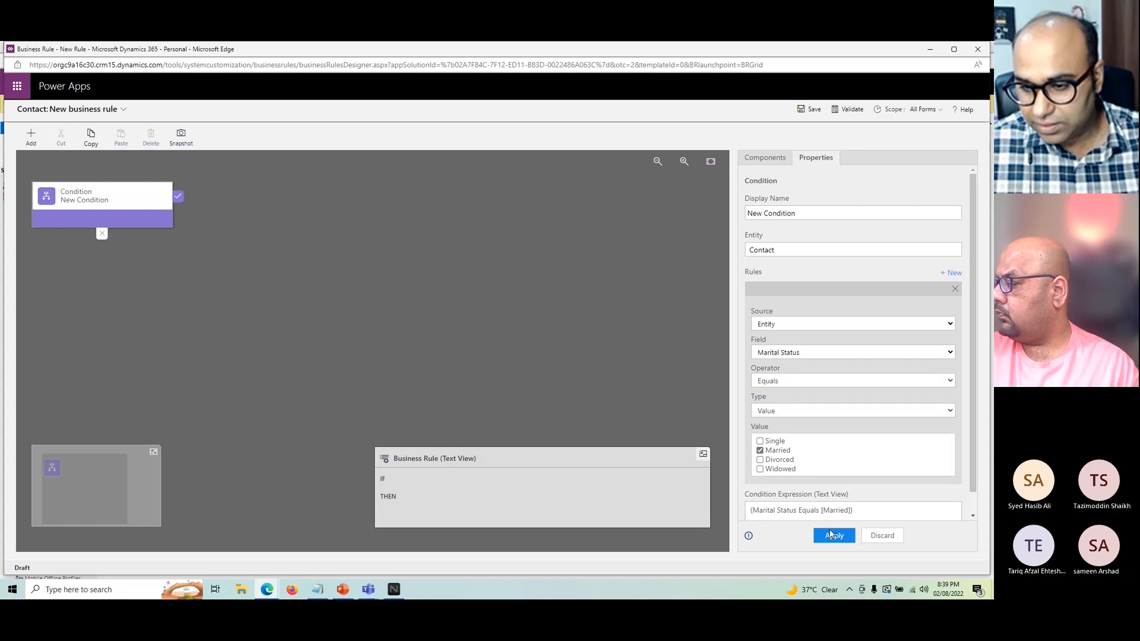
Name the condition "If Married" and apply its properties
{"action": "triple_click", "coordinate": [808, 217]}
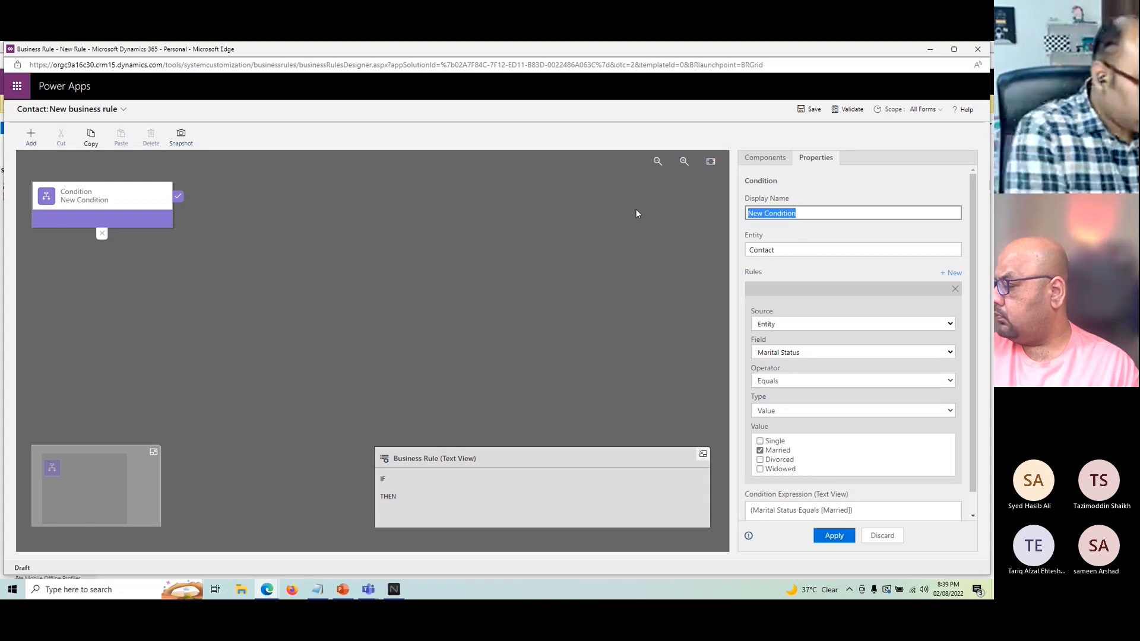
{"action": "type", "text": "If Marr"}
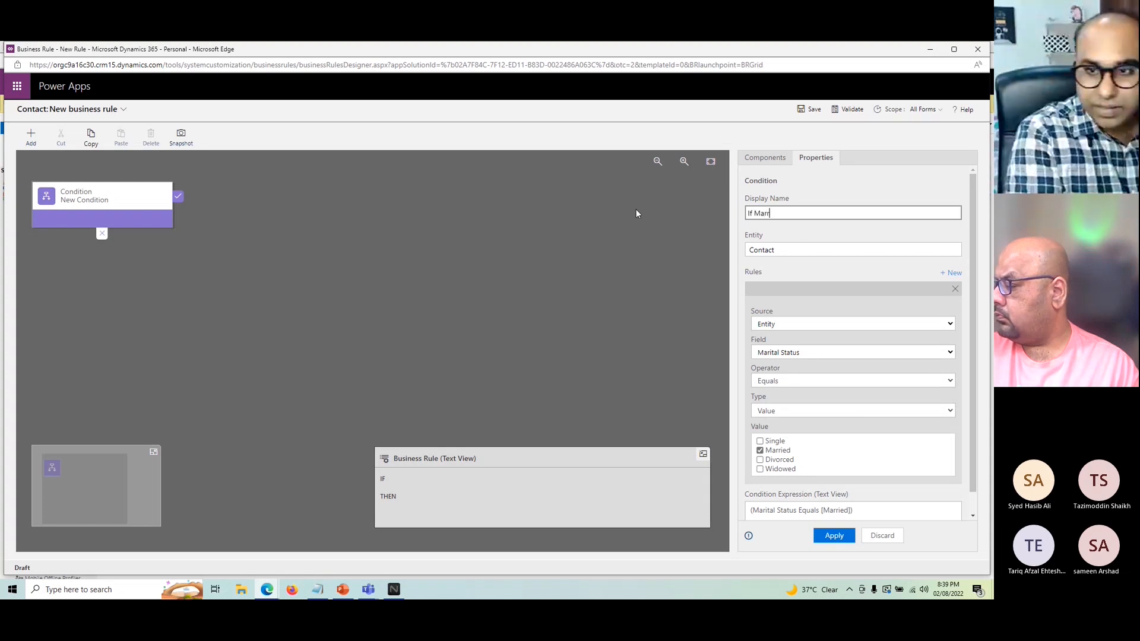
{"action": "type", "text": "ied"}
{"action": "left_click", "coordinate": [833, 536]}
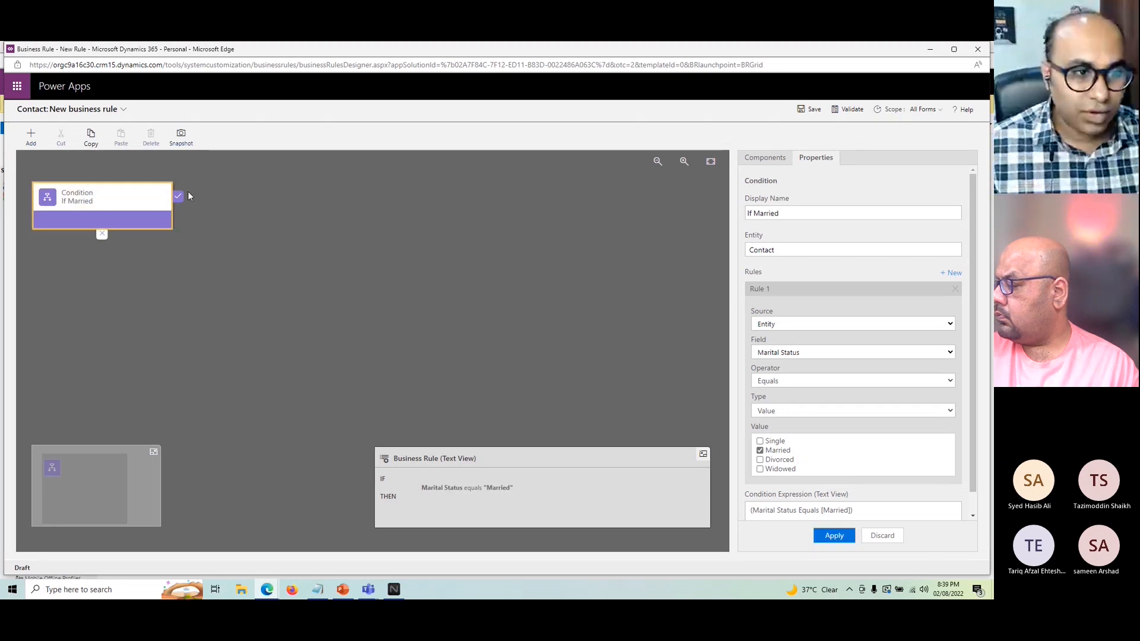
Add a Set Business Required action to the true branch of the If Married condition
{"action": "left_click", "coordinate": [31, 137]}
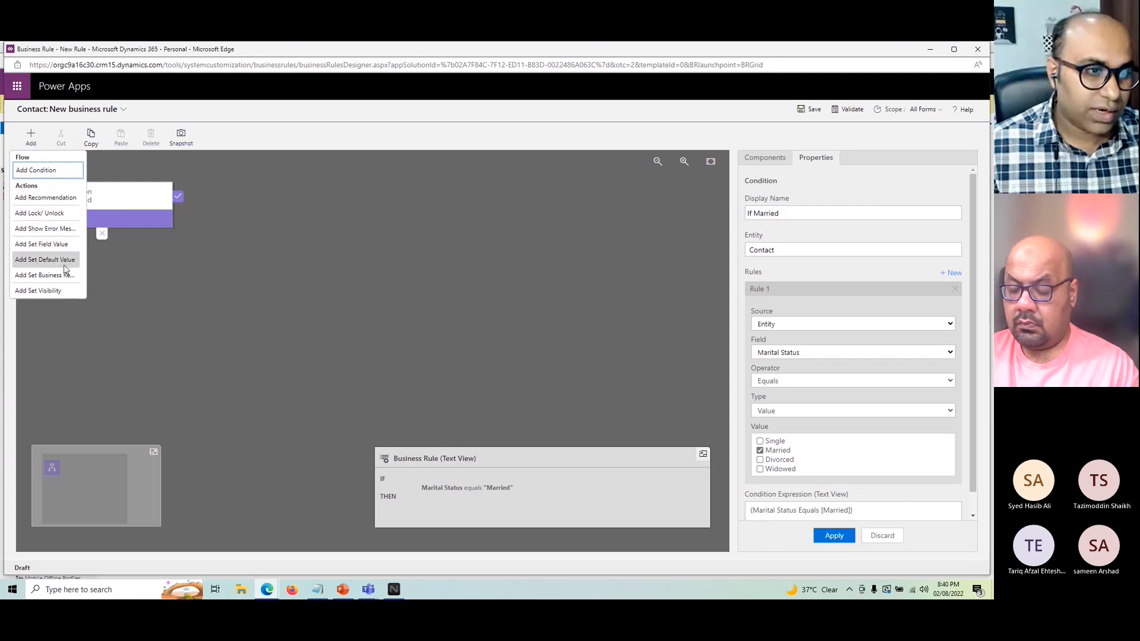
{"action": "left_click", "coordinate": [53, 287]}
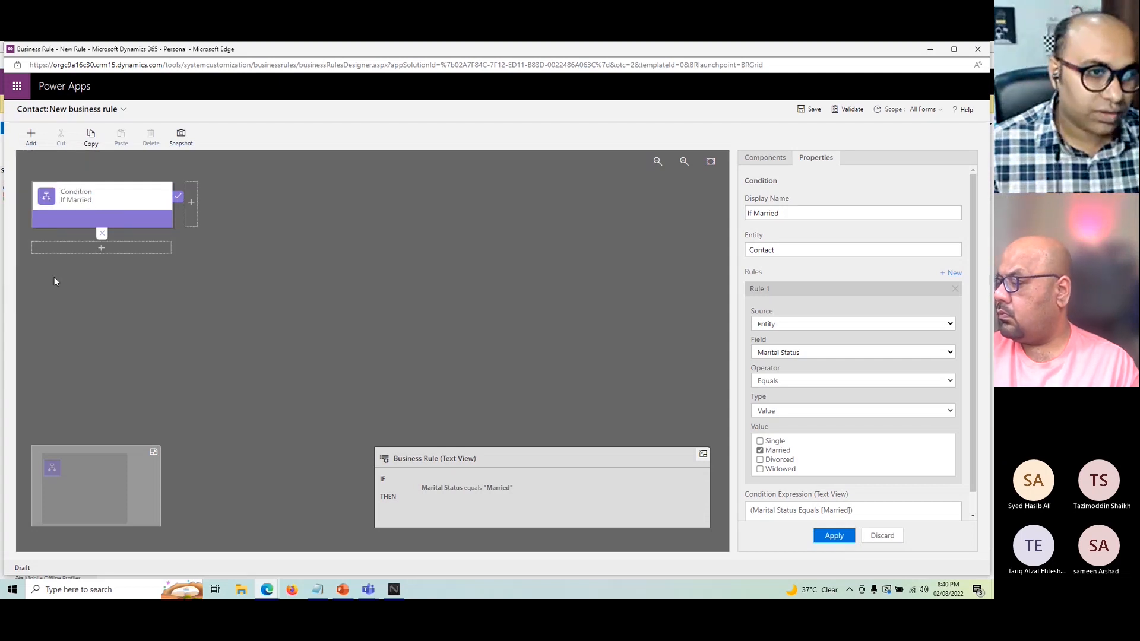
{"action": "left_click", "coordinate": [191, 203]}
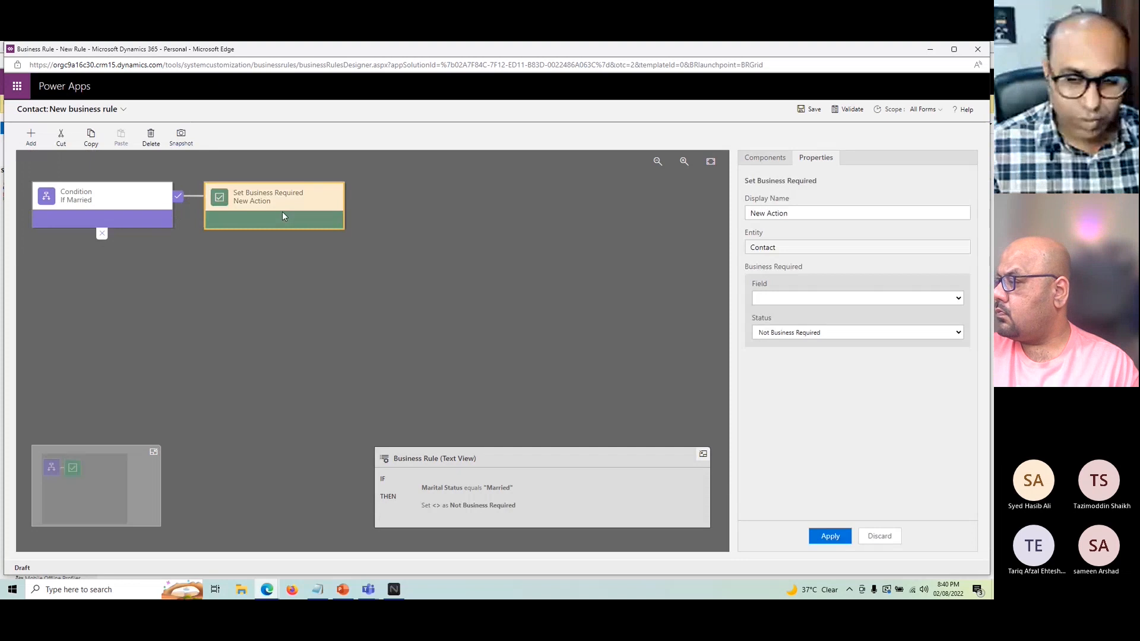
Configure the new action to make the Spouse/Partner Name field Business Required
{"action": "left_click", "coordinate": [780, 298]}
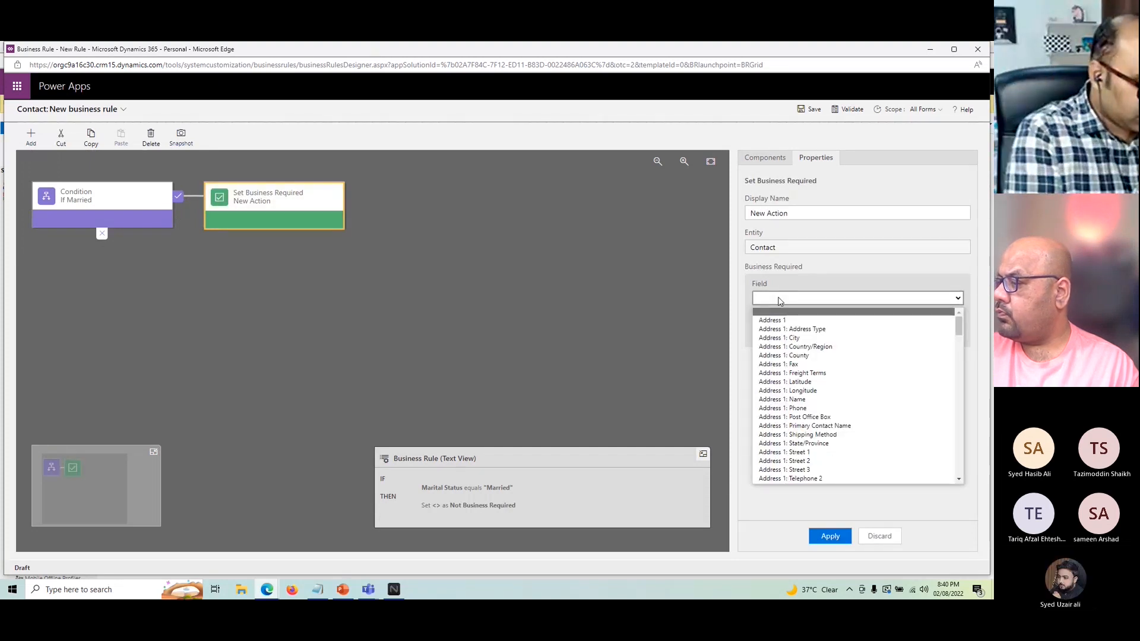
{"action": "type", "text": "sp"}
{"action": "key", "text": "Return"}
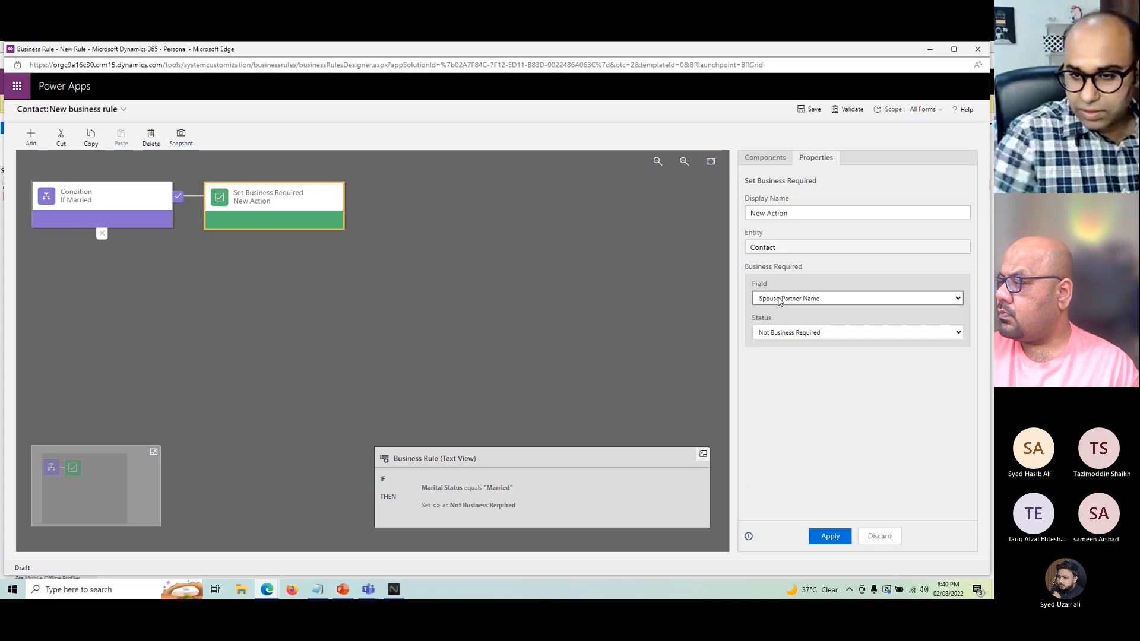
{"action": "left_click", "coordinate": [802, 334]}
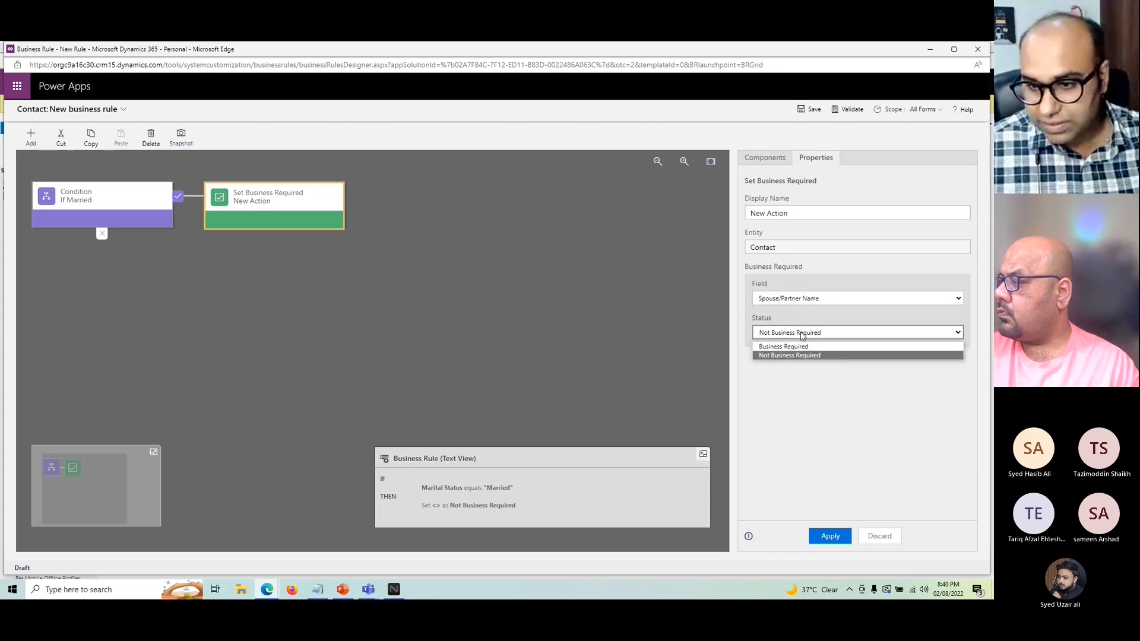
{"action": "left_click", "coordinate": [785, 347]}
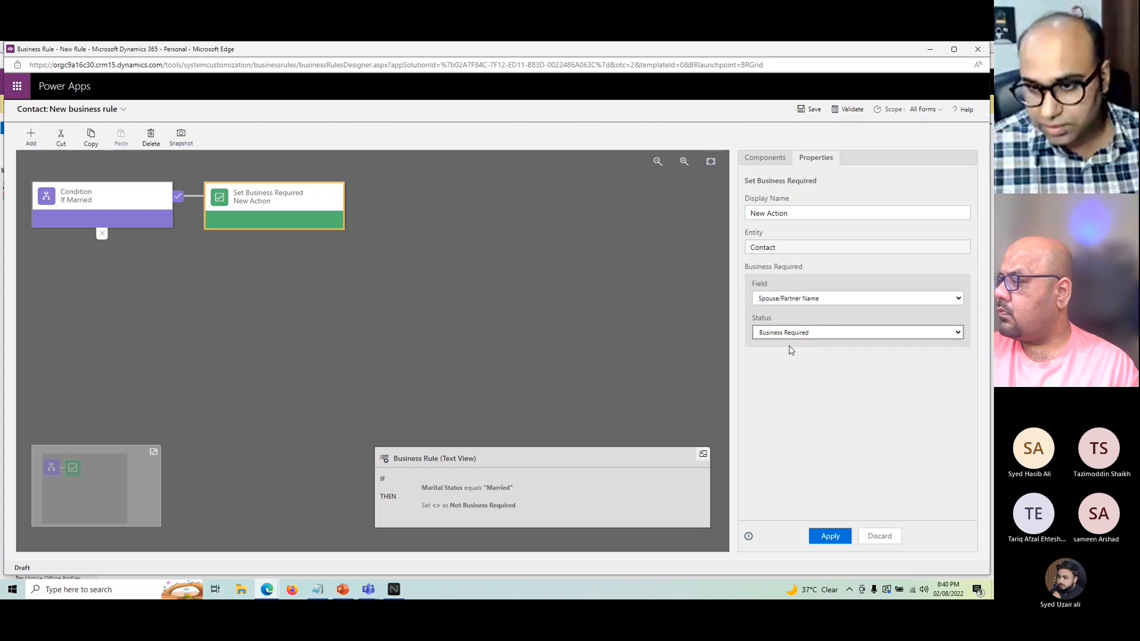
Name the action "Partner No is Required" and apply its properties
{"action": "left_click", "coordinate": [784, 214]}
{"action": "type", "text": "PPar"}
{"action": "key", "text": "BackSpace"}
{"action": "key", "text": "BackSpace"}
{"action": "key", "text": "BackSpace"}
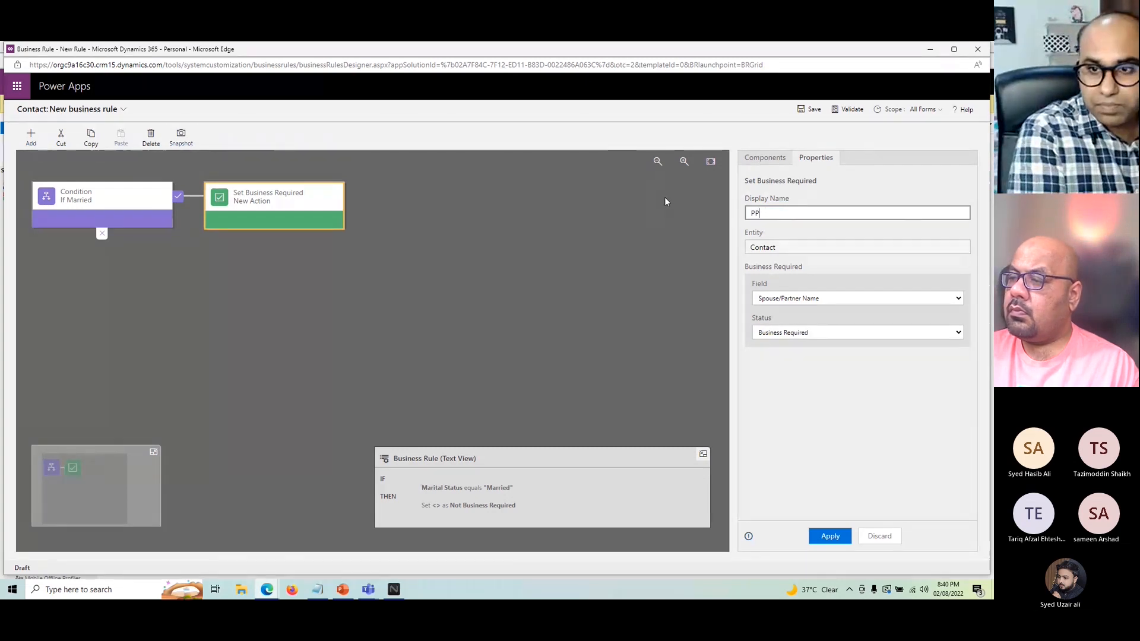
{"action": "type", "text": "artner N"}
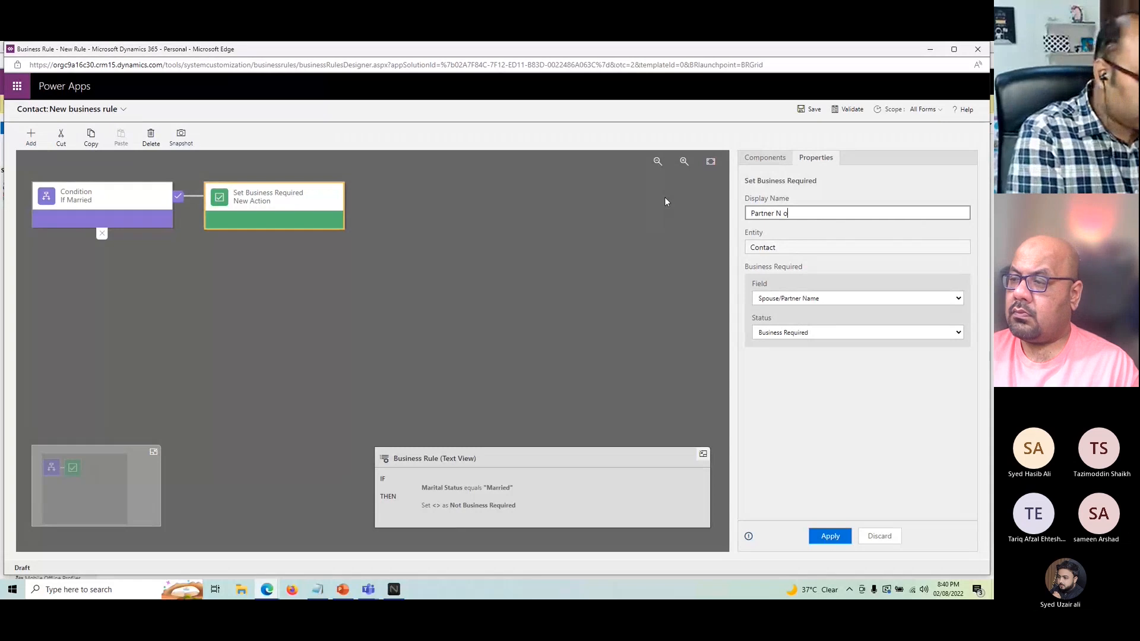
{"action": "type", "text": "o is Required"}
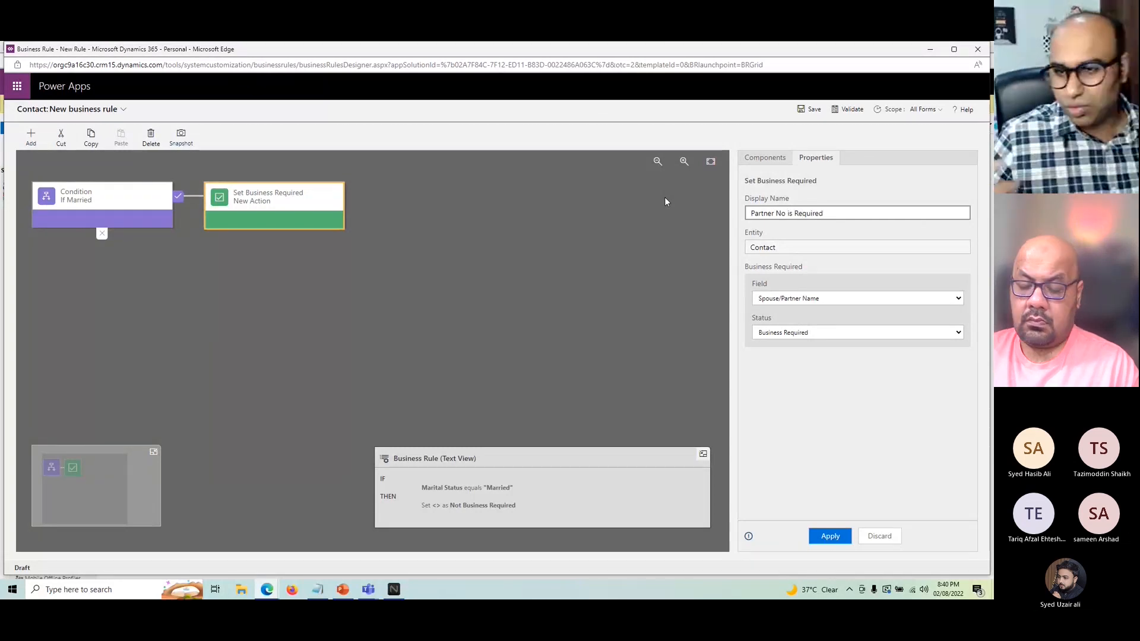
{"action": "left_click", "coordinate": [834, 541]}
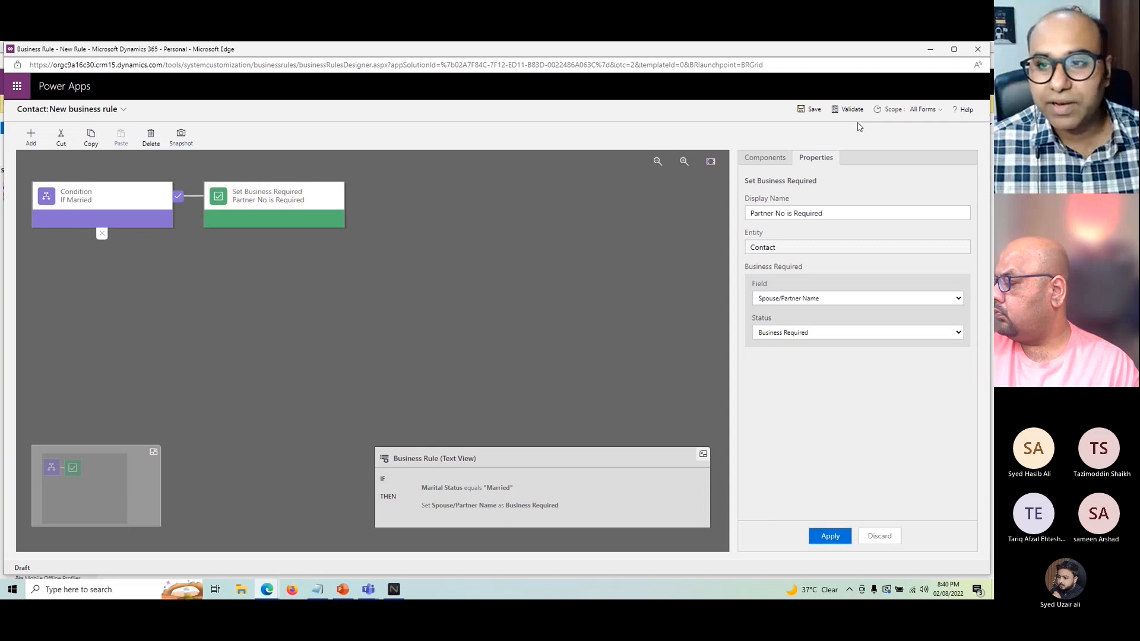
Save the business rule and activate it
{"action": "left_click", "coordinate": [811, 109]}
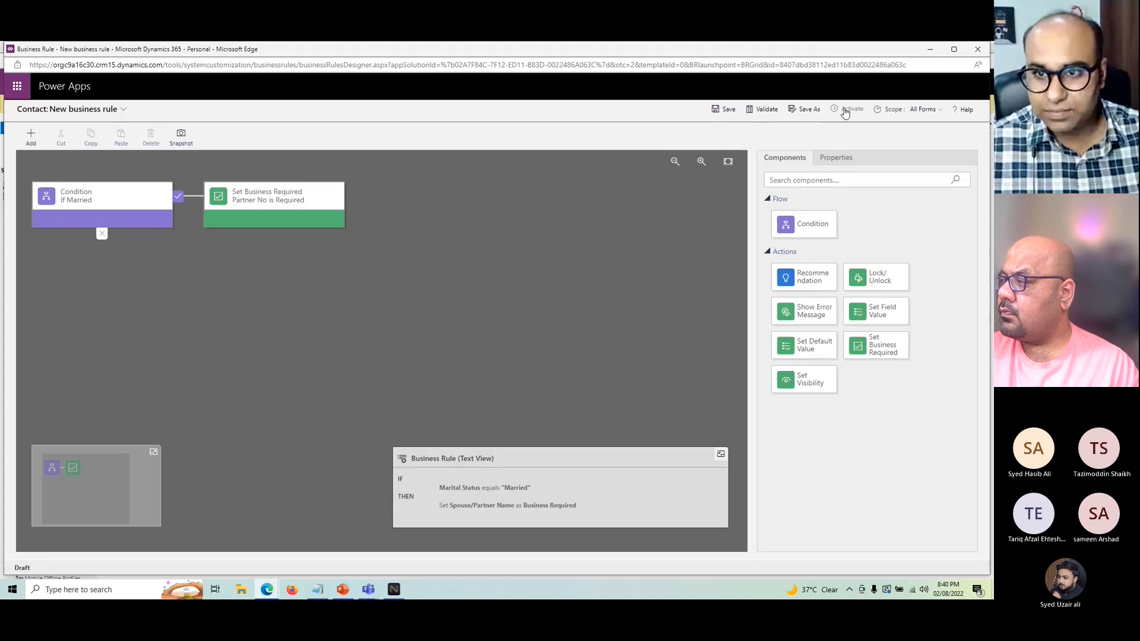
{"action": "left_click", "coordinate": [847, 110]}
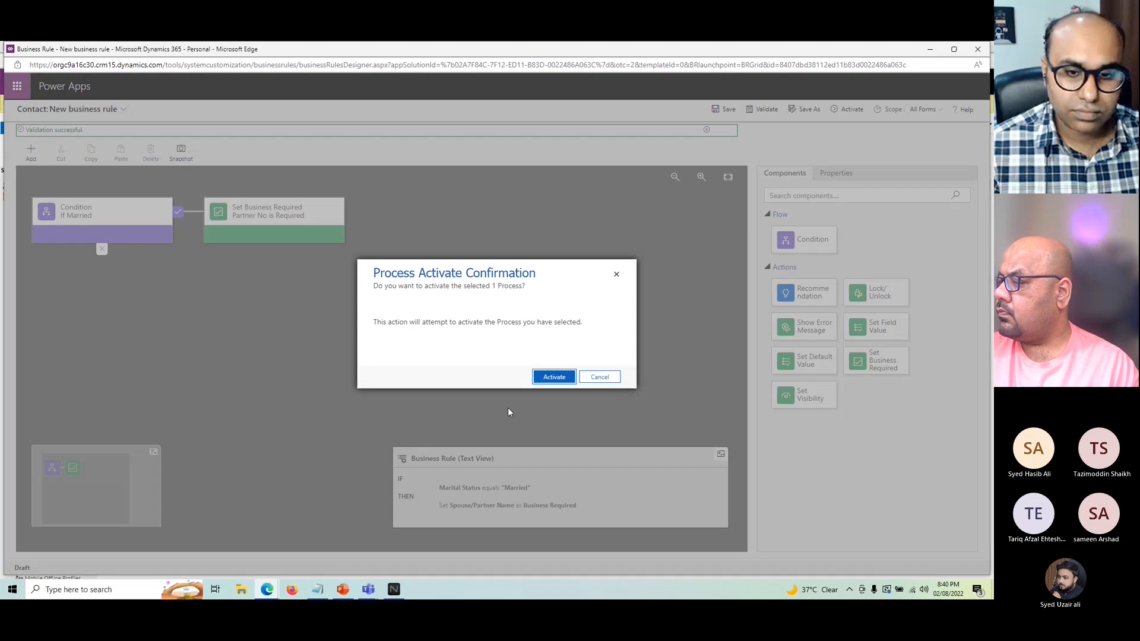
{"action": "left_click", "coordinate": [554, 378]}
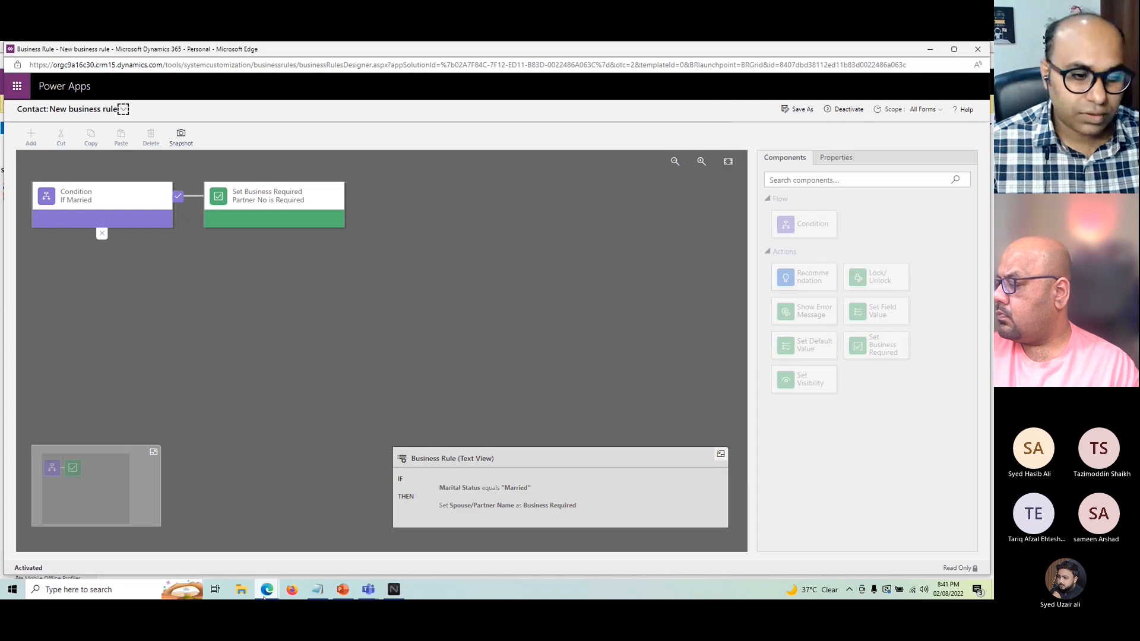
Switch to the open contact record in Sales Hub and, from its details, try to save it with Spouse/Partner Name empty
{"action": "left_click", "coordinate": [265, 594]}
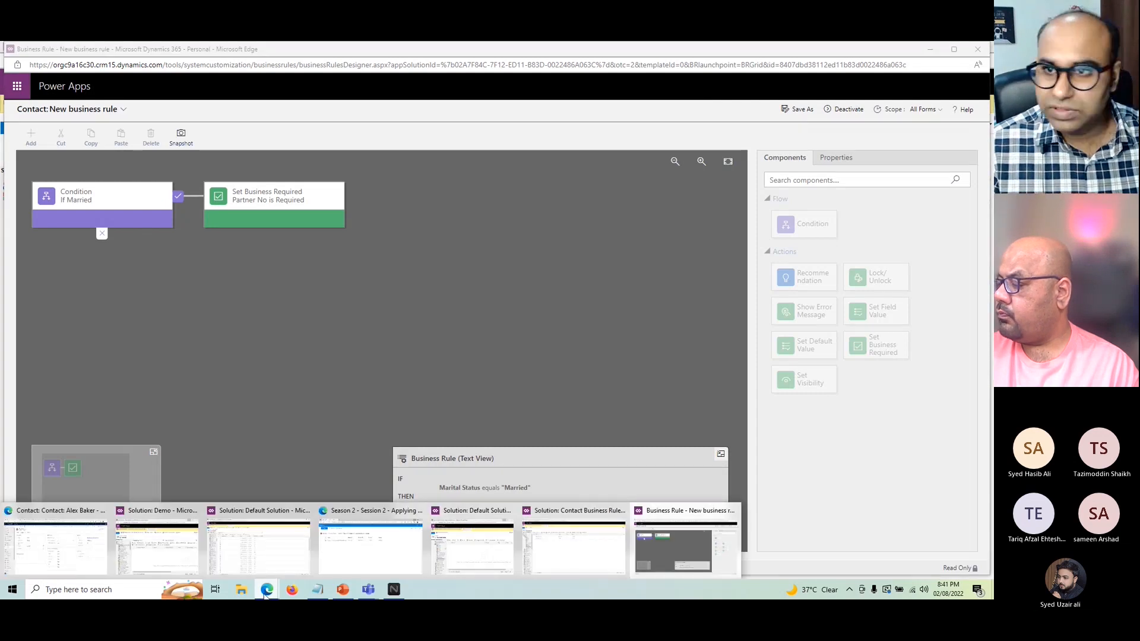
{"action": "left_click", "coordinate": [65, 543]}
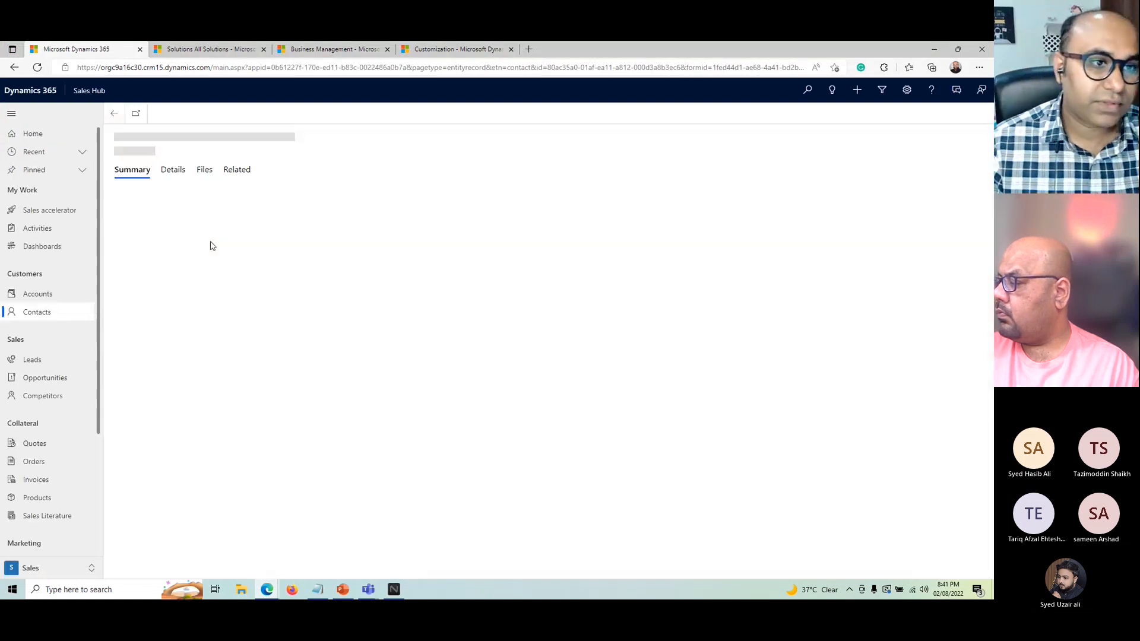
{"action": "left_click", "coordinate": [175, 174]}
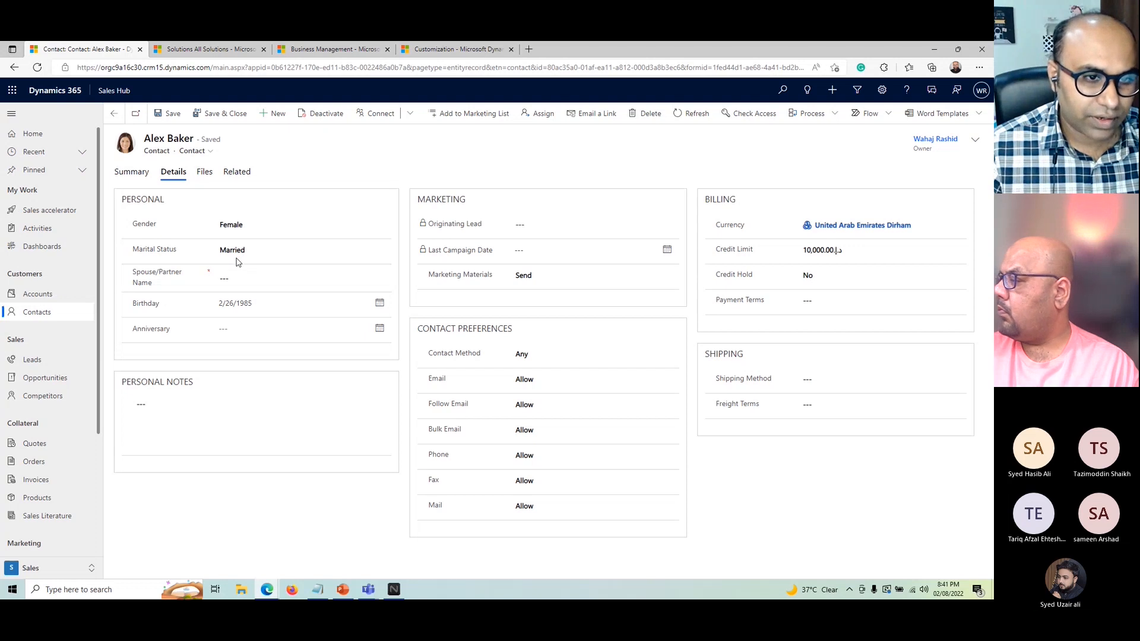
{"action": "left_click", "coordinate": [173, 113]}
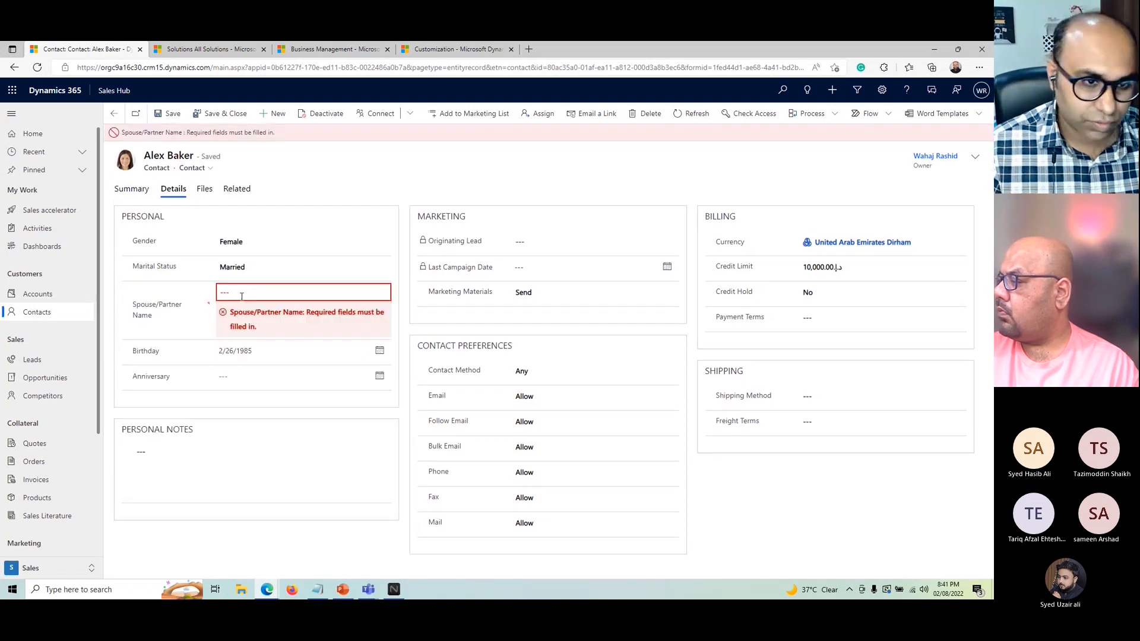
Test the rule by changing the contact's Marital Status to Single, Divorced and Widowed, and return it to Married
{"action": "left_click", "coordinate": [241, 270]}
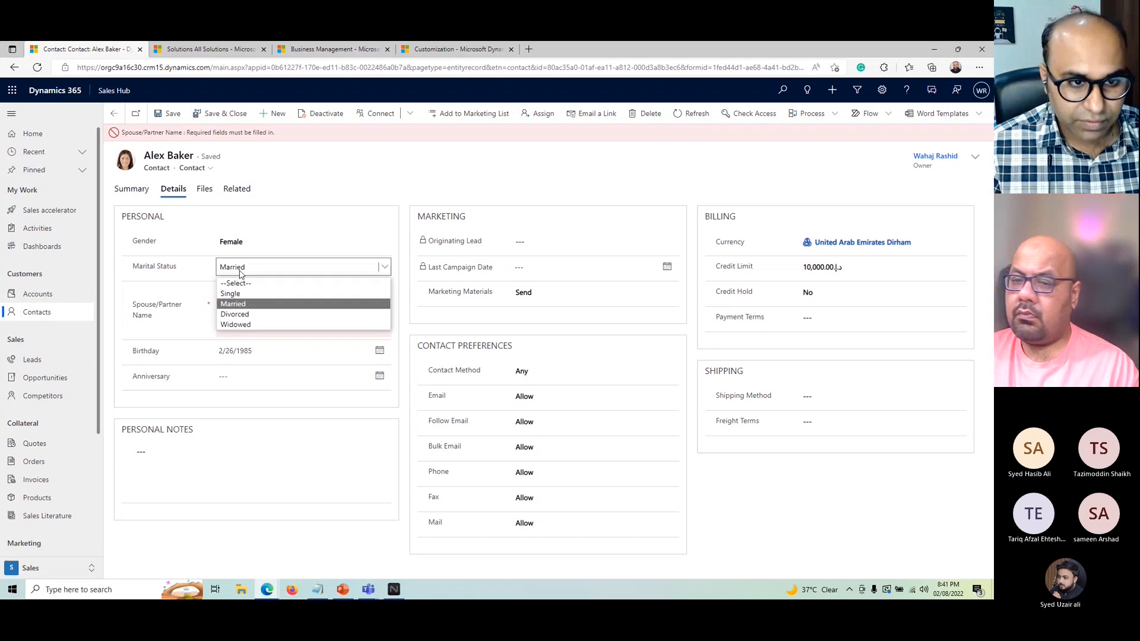
{"action": "left_click", "coordinate": [256, 293]}
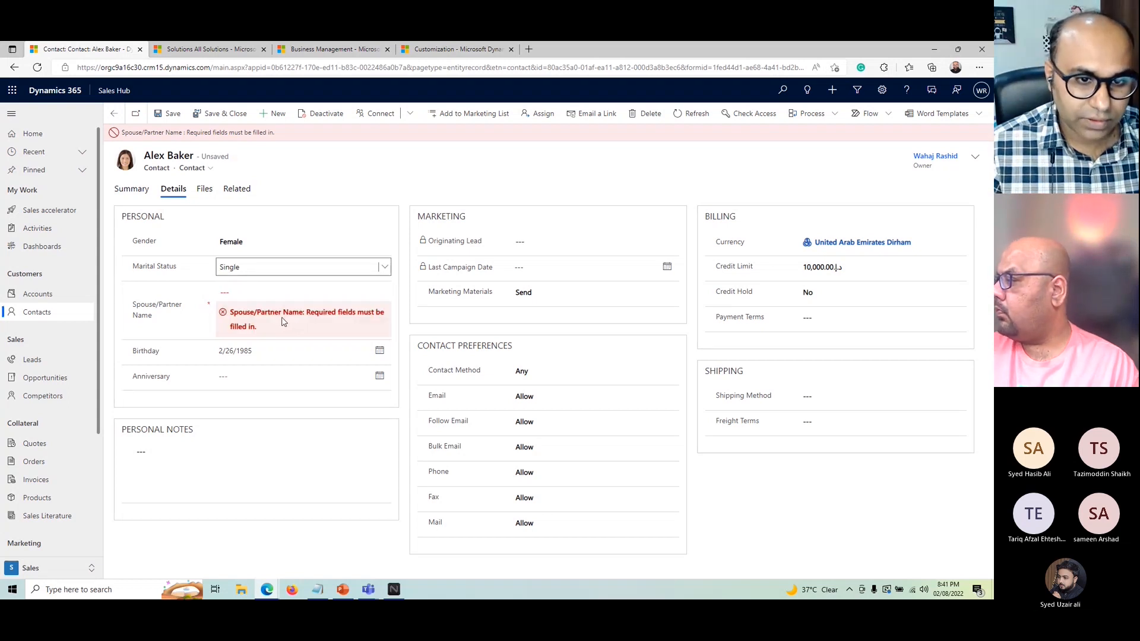
{"action": "left_click", "coordinate": [238, 269]}
{"action": "left_click", "coordinate": [237, 313]}
{"action": "left_click", "coordinate": [233, 270]}
{"action": "left_click", "coordinate": [235, 324]}
{"action": "left_click", "coordinate": [235, 270]}
{"action": "left_click", "coordinate": [237, 304]}
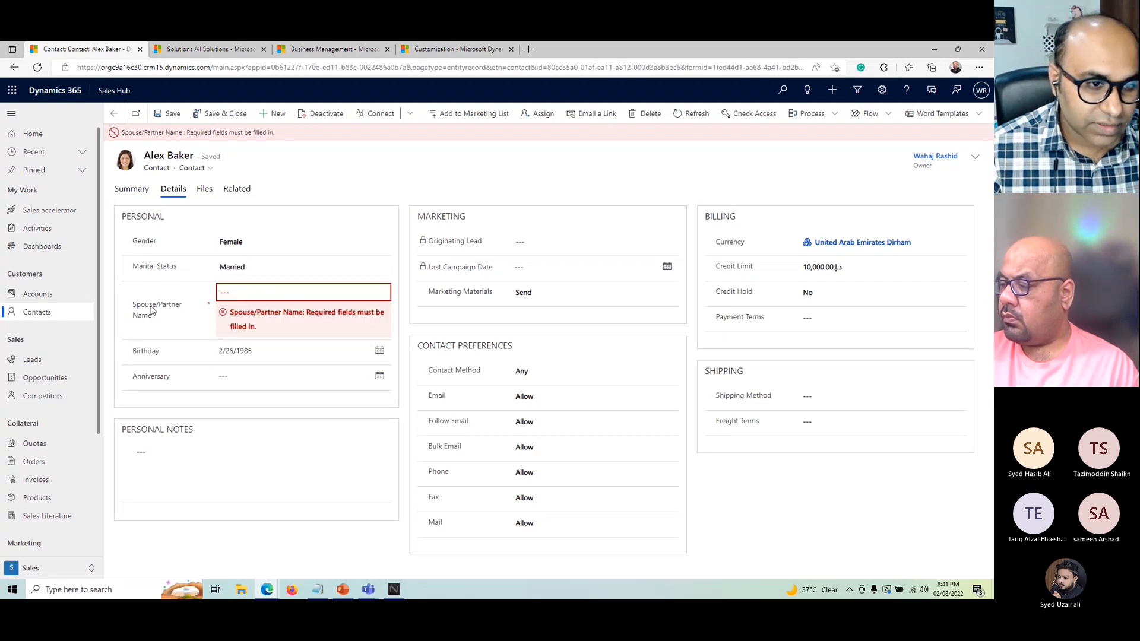
Switch back to the business rule designer and deactivate the new rule
{"action": "left_click", "coordinate": [267, 589]}
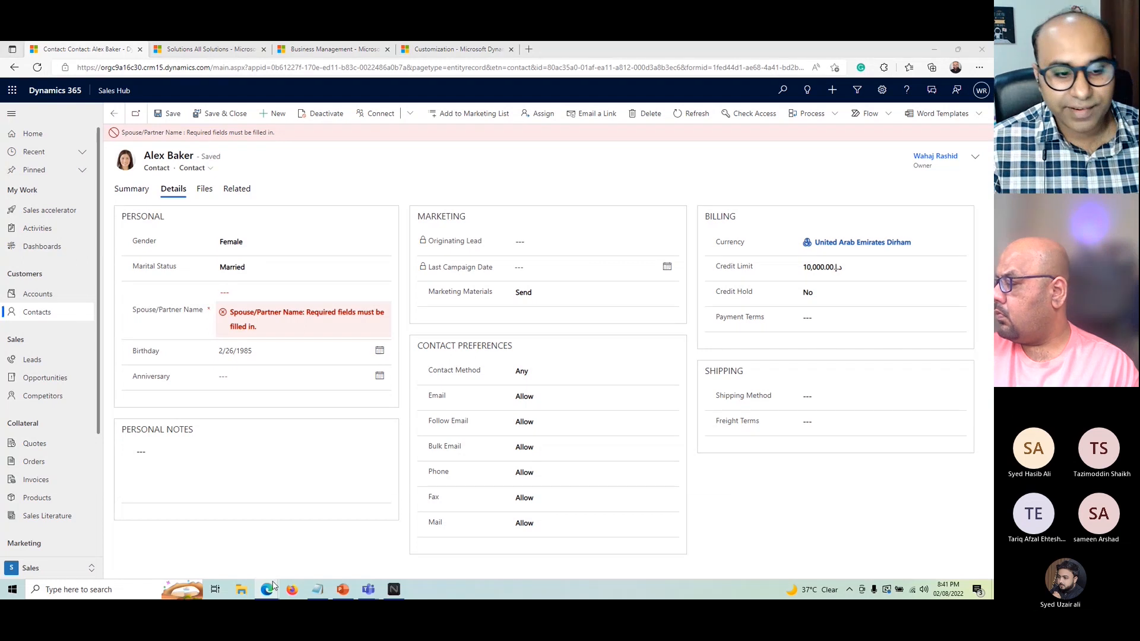
{"action": "left_click", "coordinate": [709, 552]}
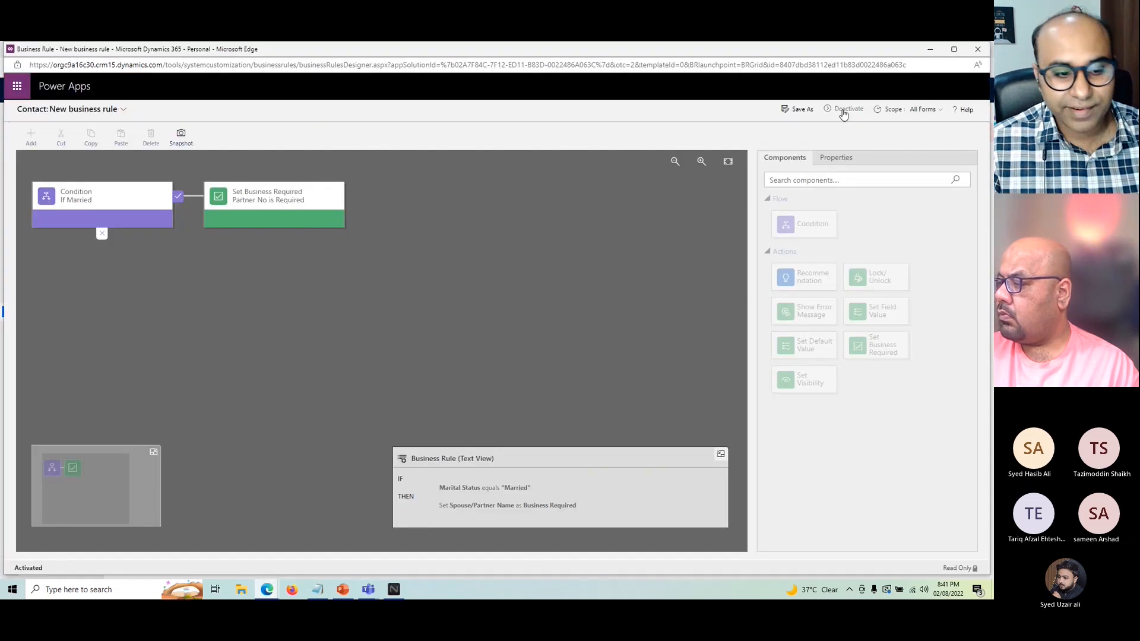
{"action": "left_click", "coordinate": [843, 110]}
{"action": "left_click", "coordinate": [554, 378]}
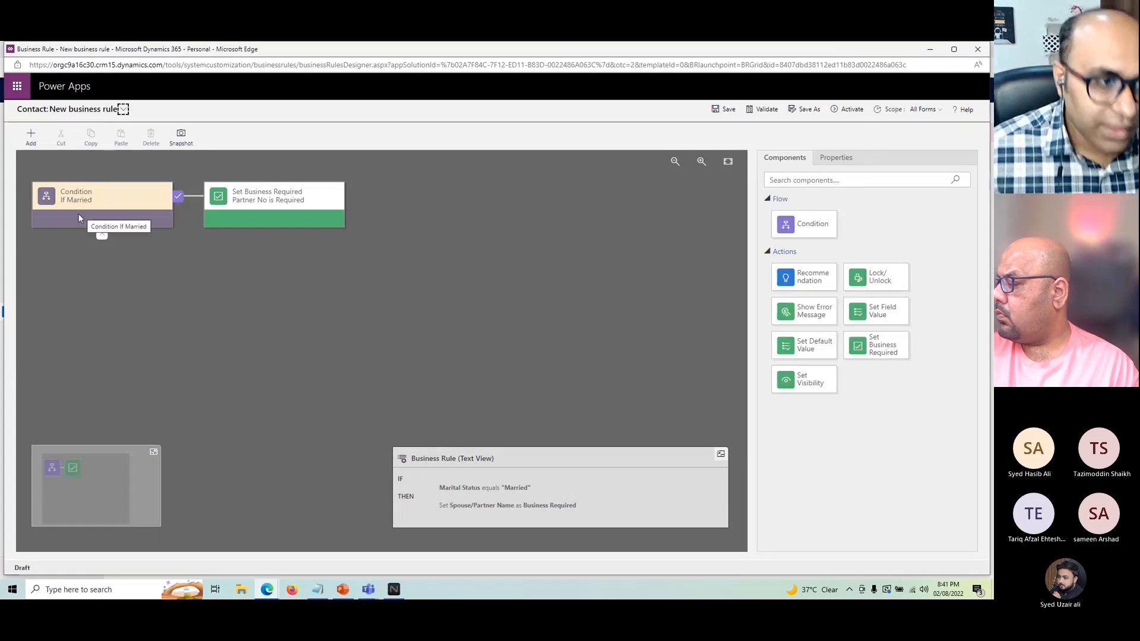
Add a Set Business Required action to the false branch of the If Married condition
{"action": "left_click", "coordinate": [74, 214]}
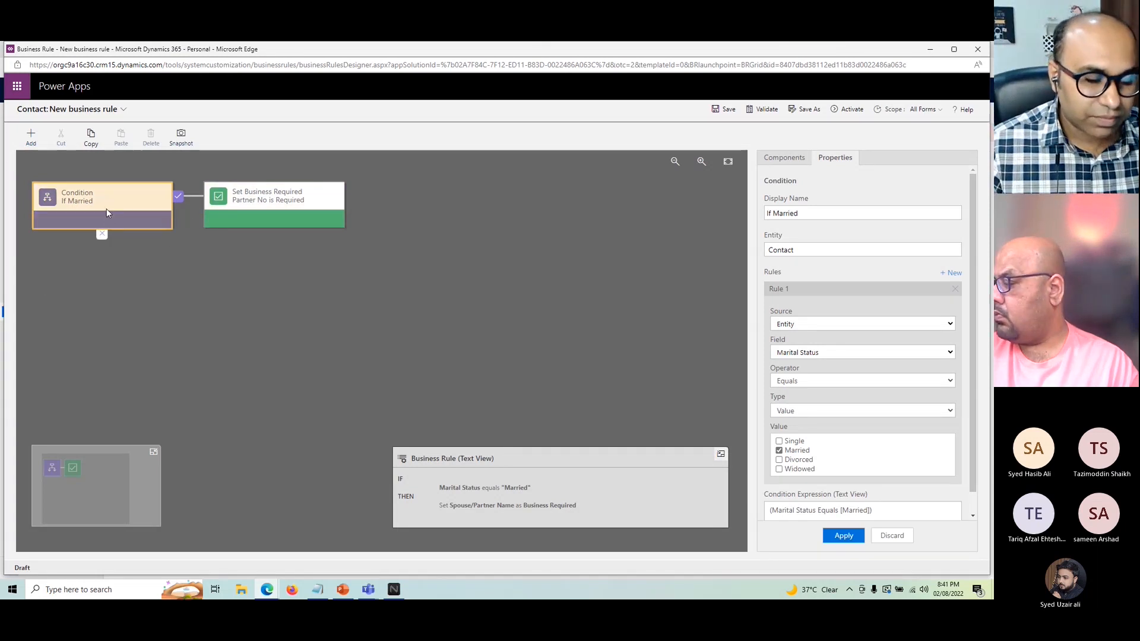
{"action": "left_click", "coordinate": [31, 161]}
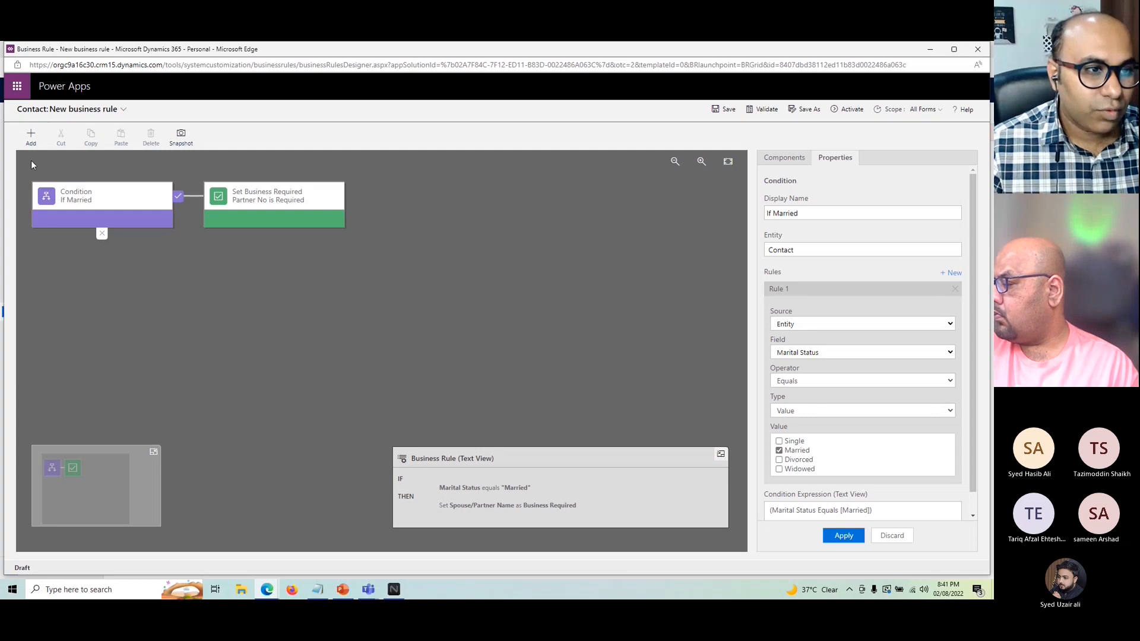
{"action": "left_click", "coordinate": [31, 137]}
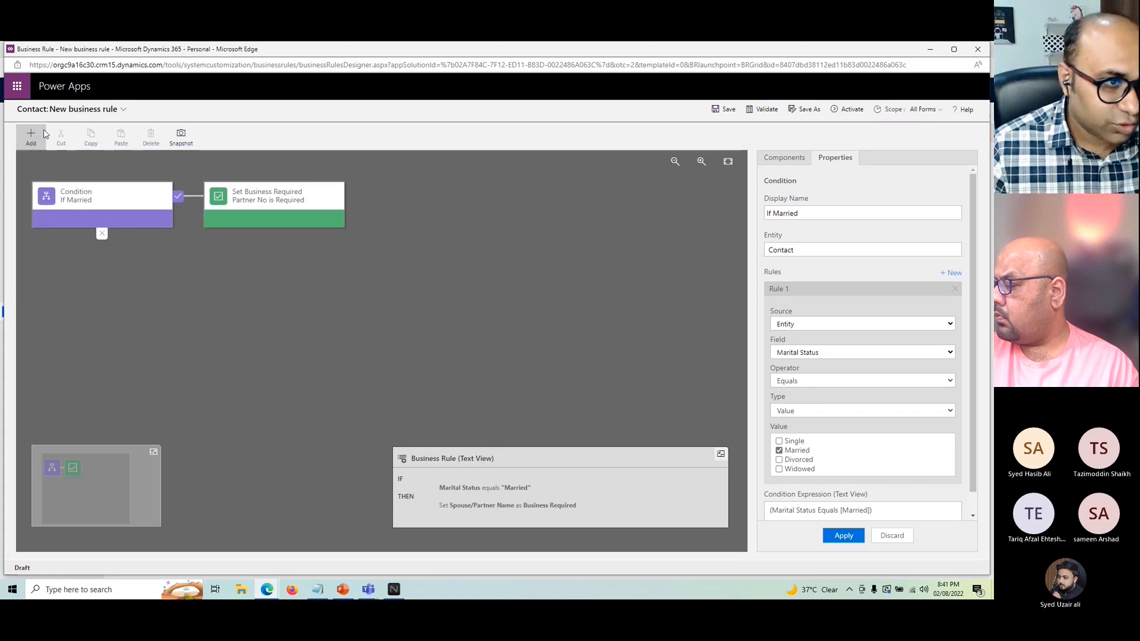
{"action": "left_click", "coordinate": [31, 138]}
{"action": "left_click", "coordinate": [55, 279]}
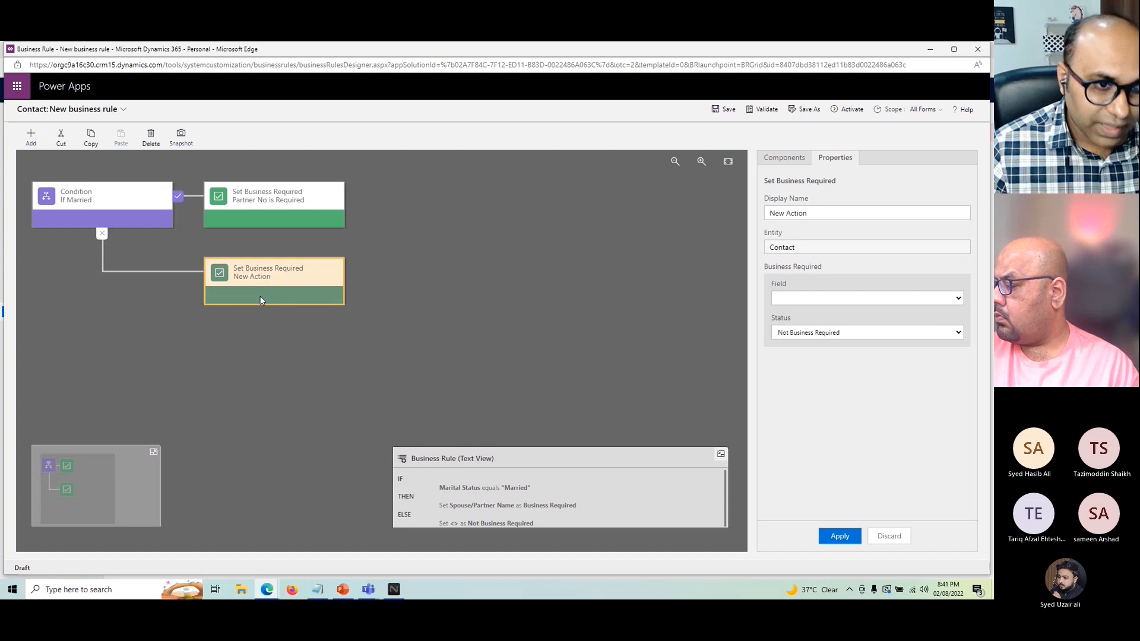
Name the new Set Business Required action "Partner No is optional"
{"action": "left_click_drag", "start_coordinate": [820, 214], "coordinate": [685, 203]}
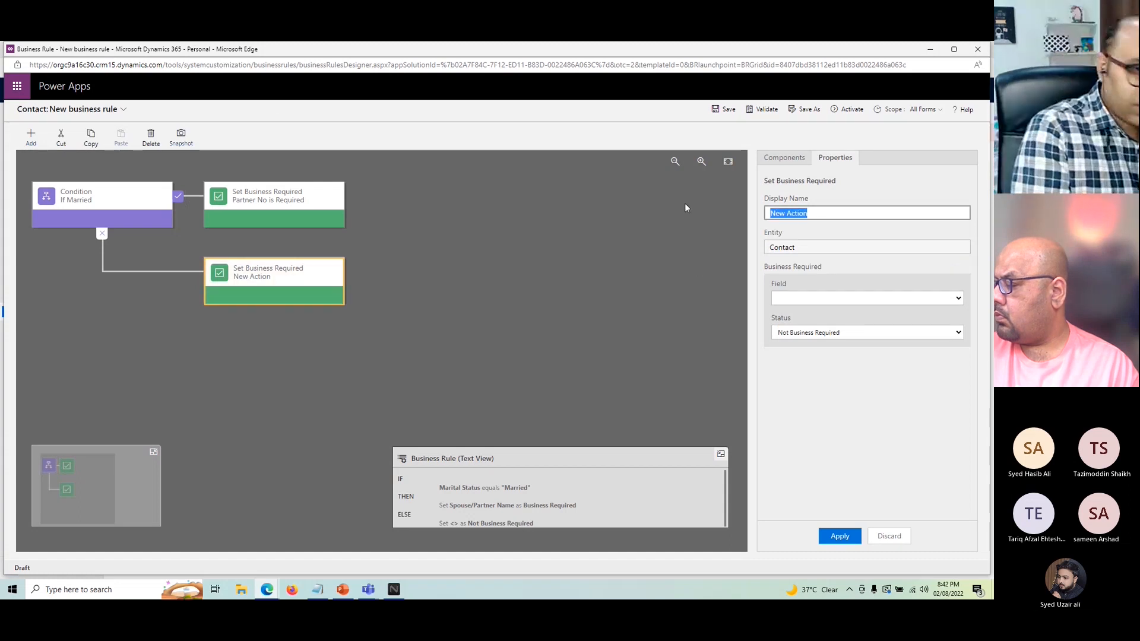
{"action": "type", "text": "Part"}
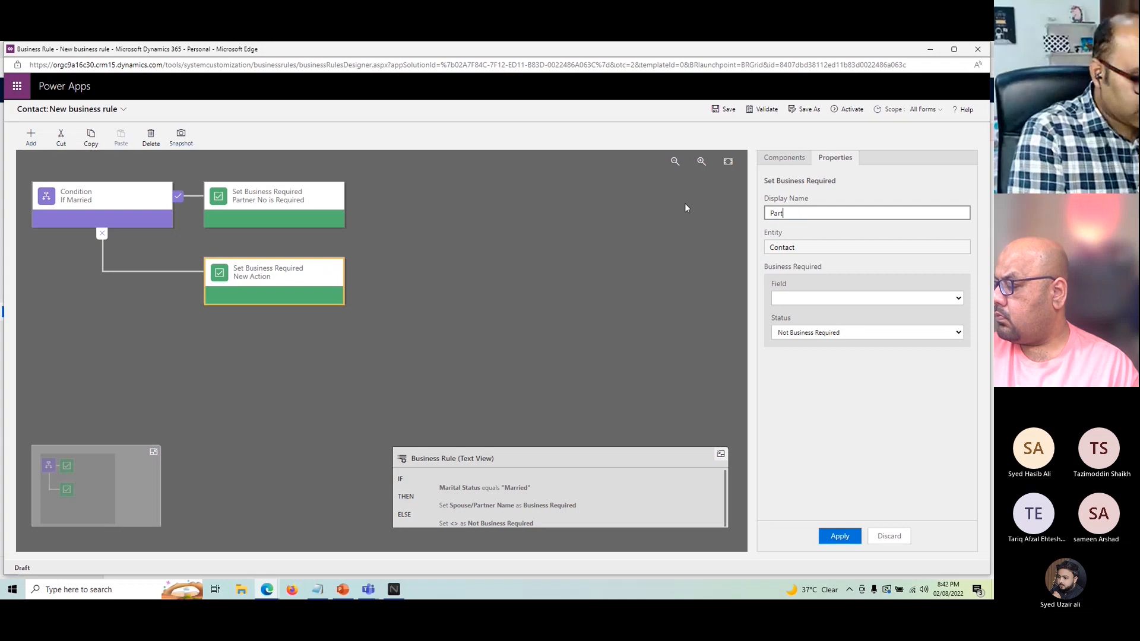
{"action": "type", "text": "n"}
{"action": "key", "text": "BackSpace"}
{"action": "key", "text": "BackSpace"}
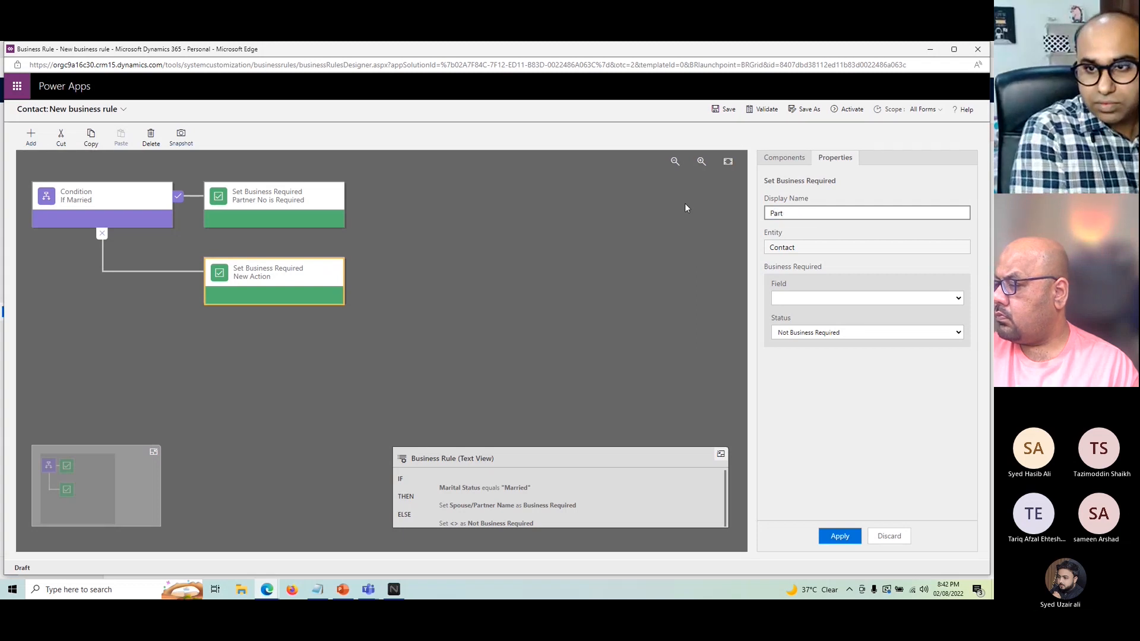
{"action": "type", "text": "tner "}
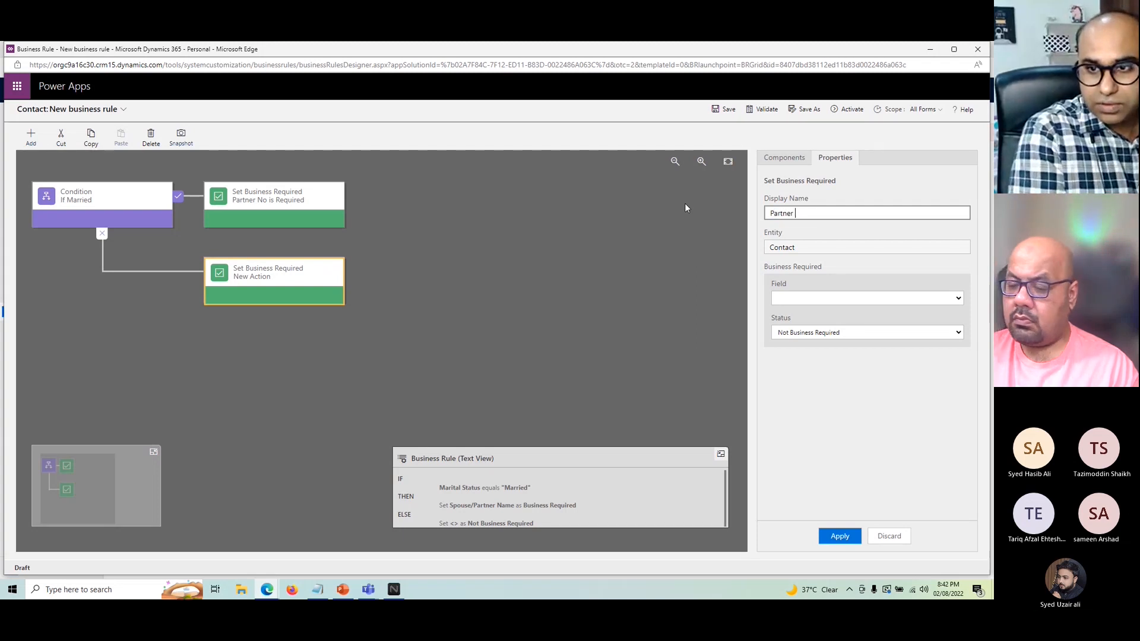
{"action": "type", "text": "No is optional"}
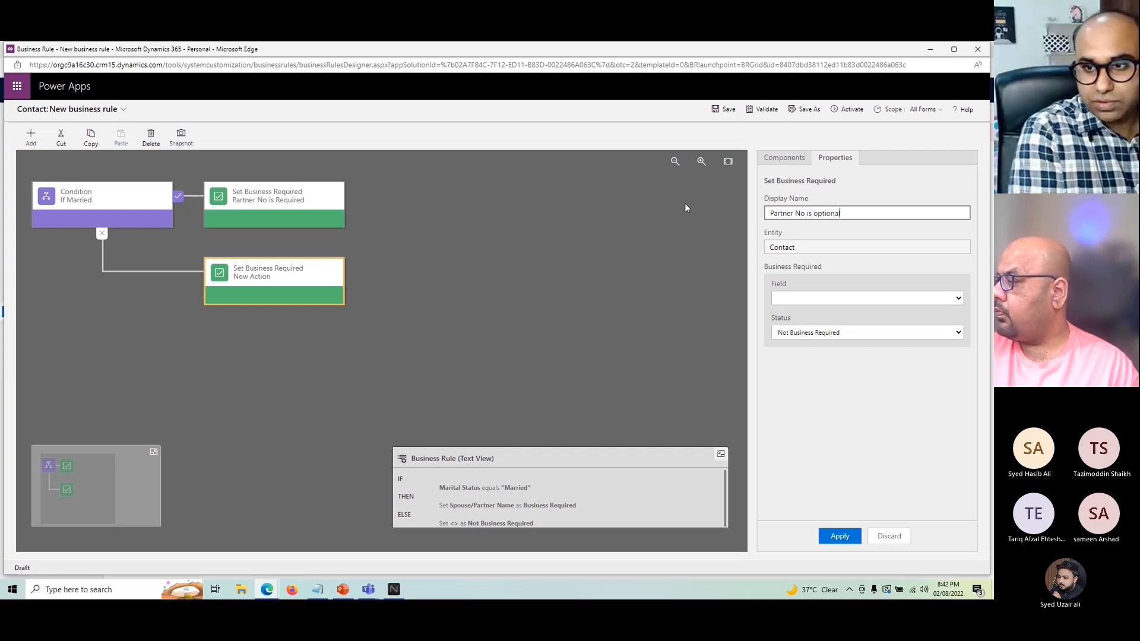
Set the action's field to Spouse/Partner Name with status Not Business Required, and apply the properties
{"action": "left_click", "coordinate": [839, 302]}
{"action": "key", "text": "s"}
{"action": "key", "text": "p"}
{"action": "key", "text": "Return"}
{"action": "left_click", "coordinate": [823, 332]}
{"action": "left_click", "coordinate": [811, 355]}
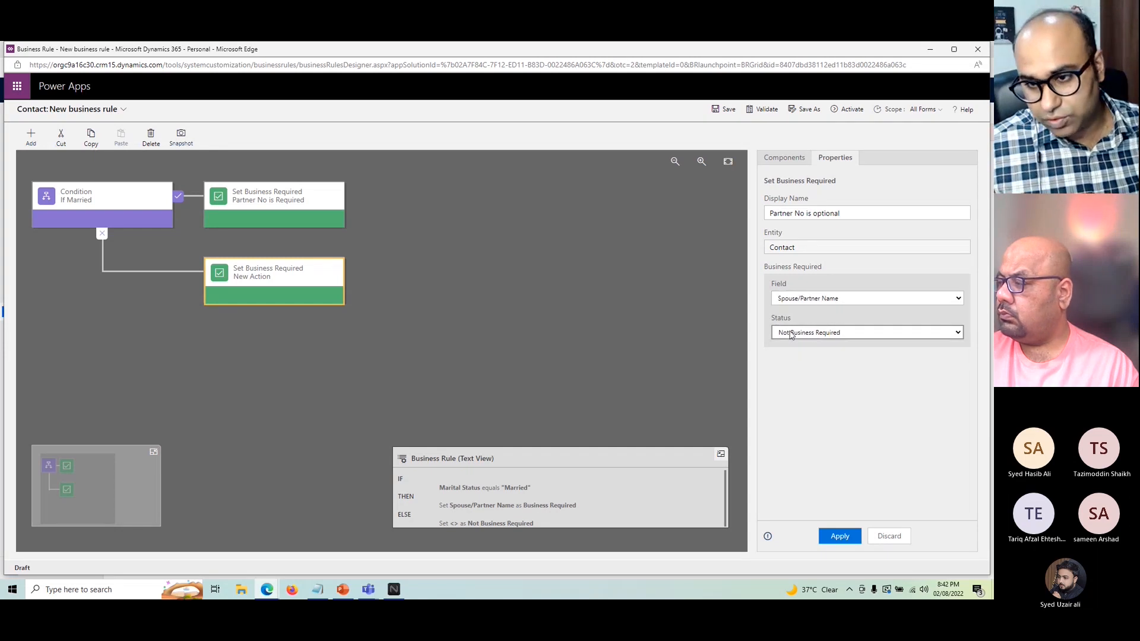
{"action": "left_click", "coordinate": [840, 537]}
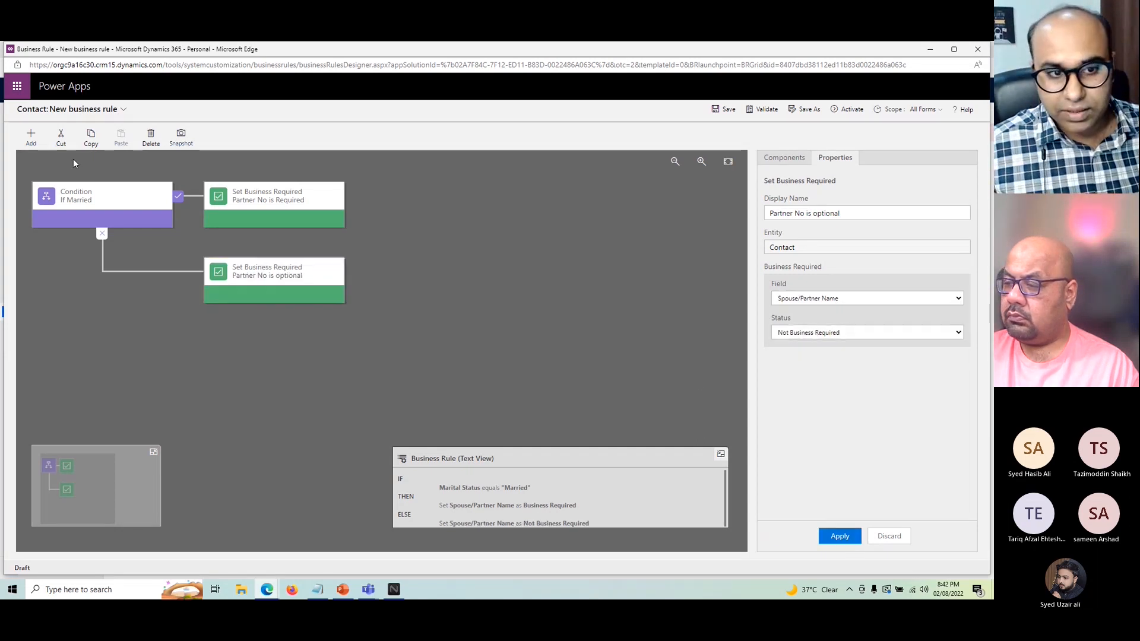
Save and activate the updated business rule, and reload the open contact record in Sales Hub
{"action": "left_click", "coordinate": [725, 109]}
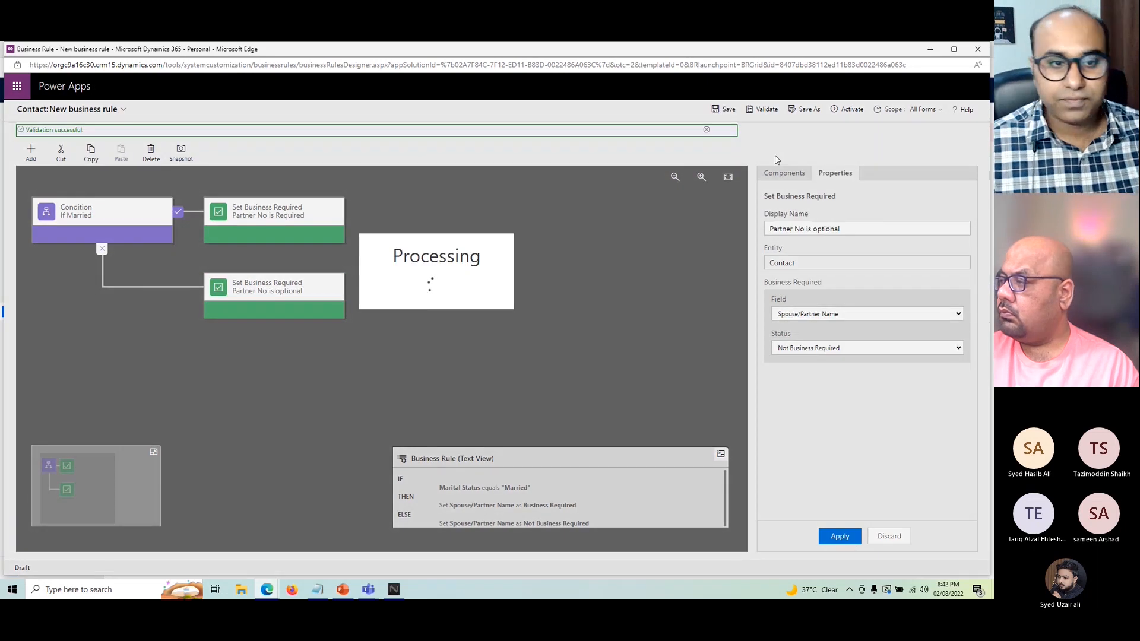
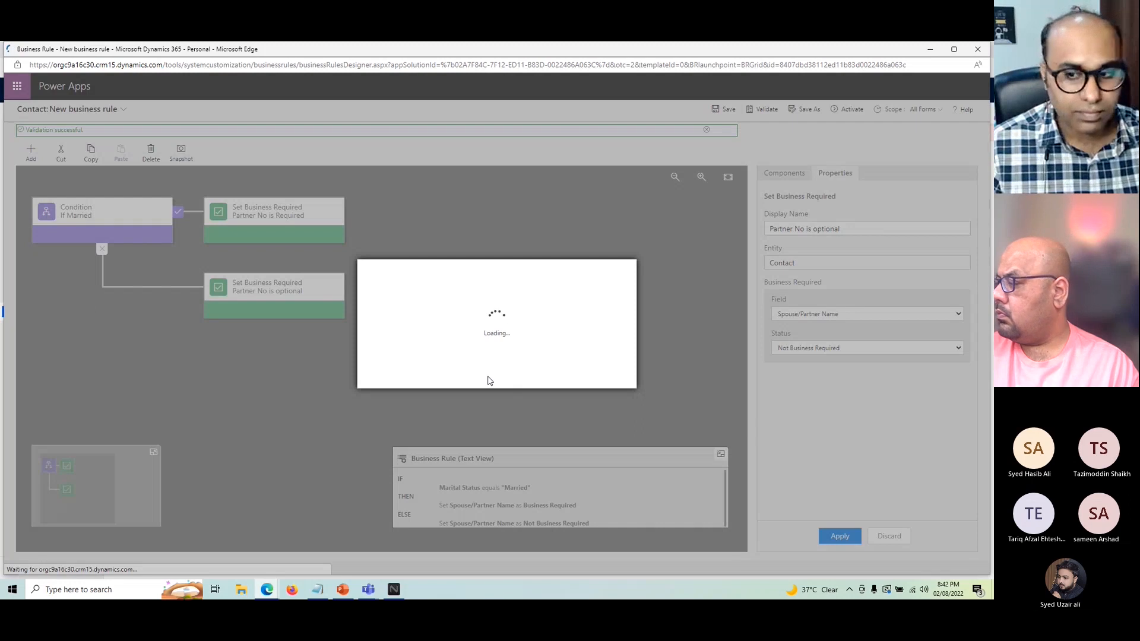
{"action": "left_click", "coordinate": [553, 380]}
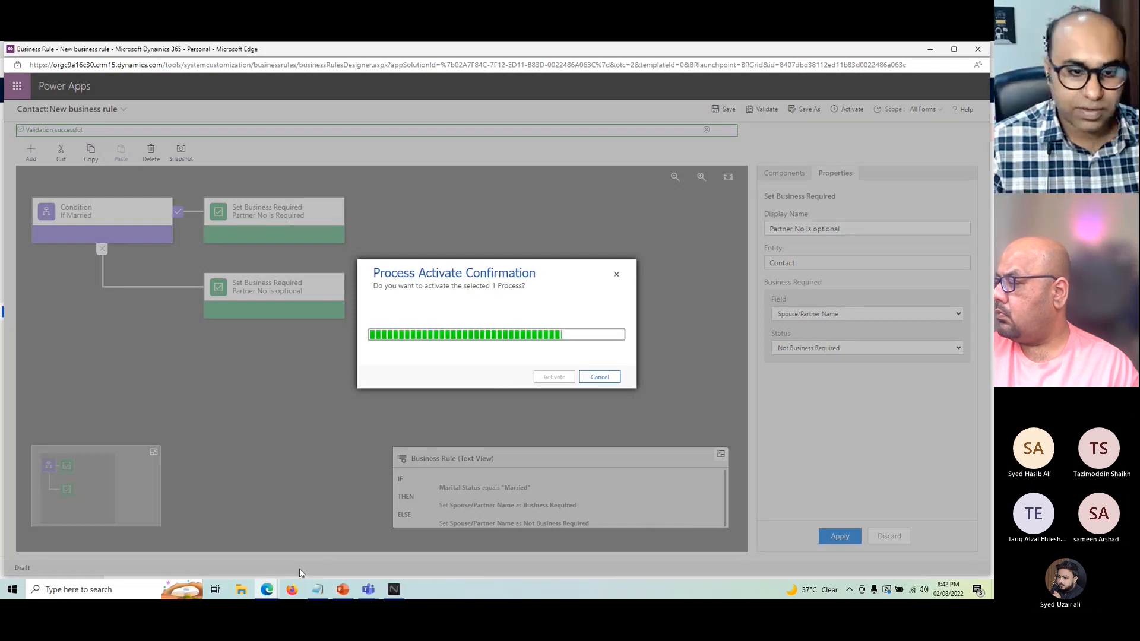
{"action": "mouse_move", "coordinate": [266, 592]}
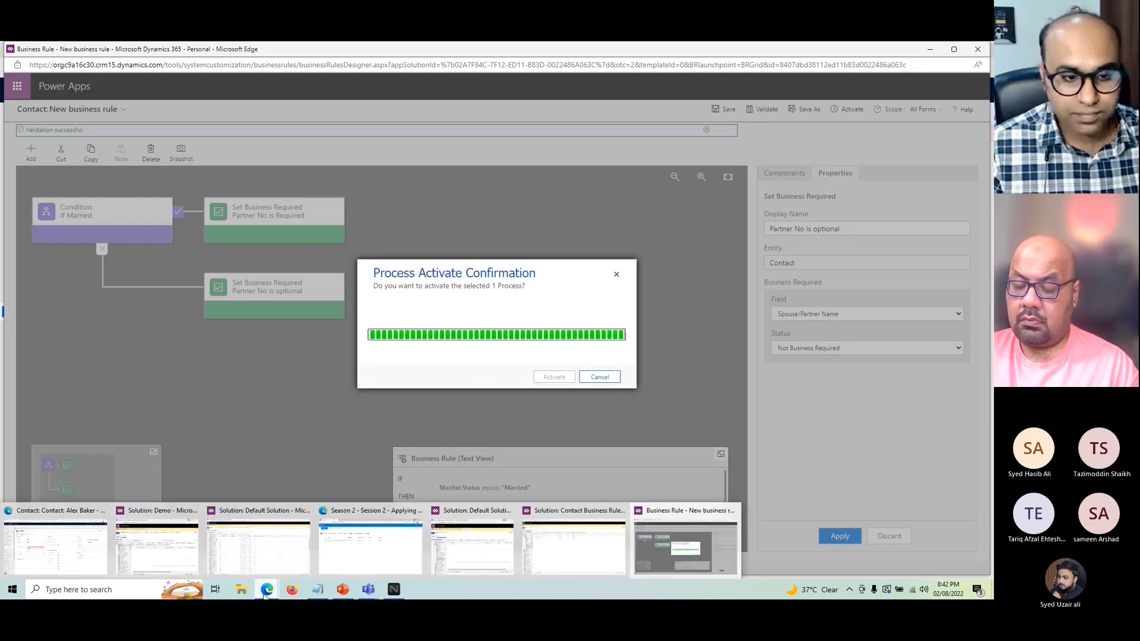
{"action": "left_click", "coordinate": [77, 547]}
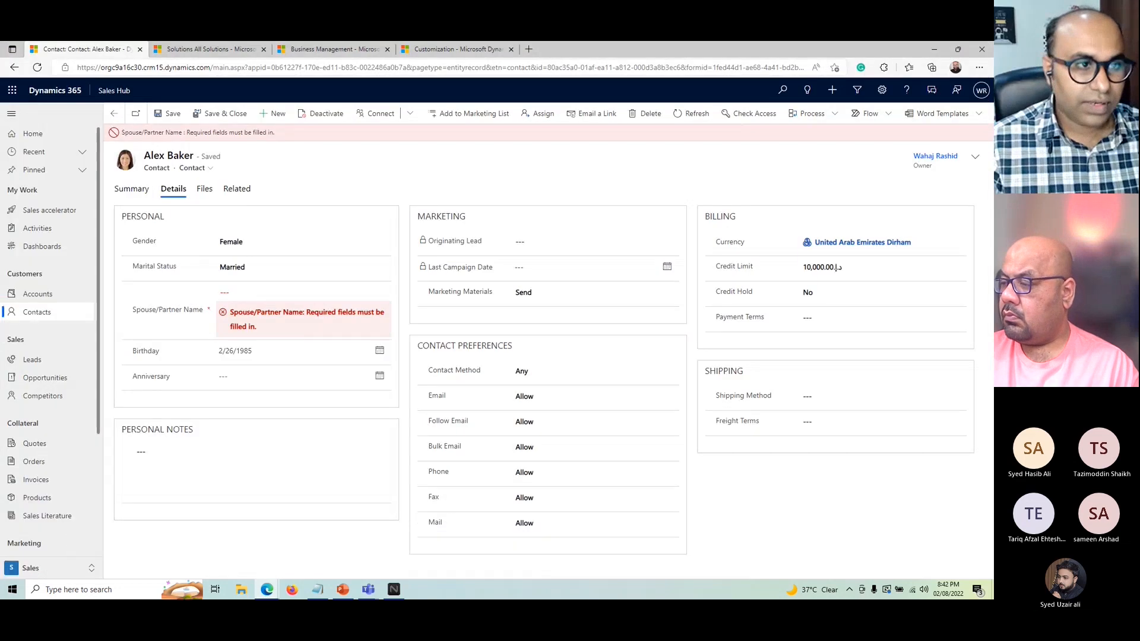
{"action": "left_click", "coordinate": [38, 68]}
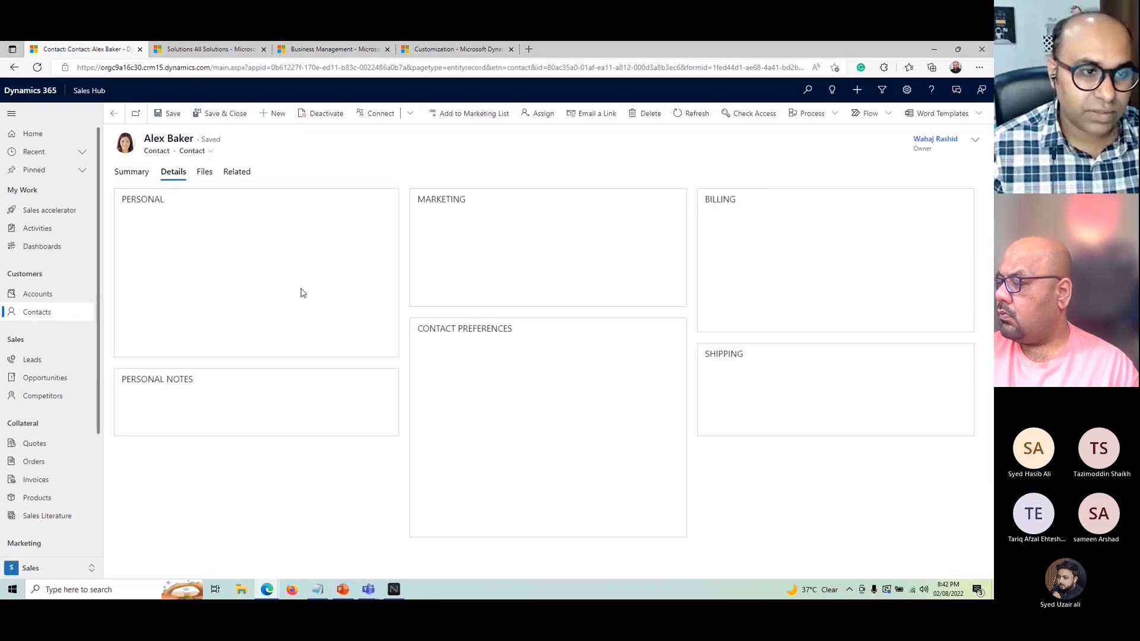
Test the updated rule by changing the contact's Marital Status to Single, Divorced and Widowed, and return it to Married
{"action": "left_click", "coordinate": [254, 250]}
{"action": "left_click", "coordinate": [232, 276]}
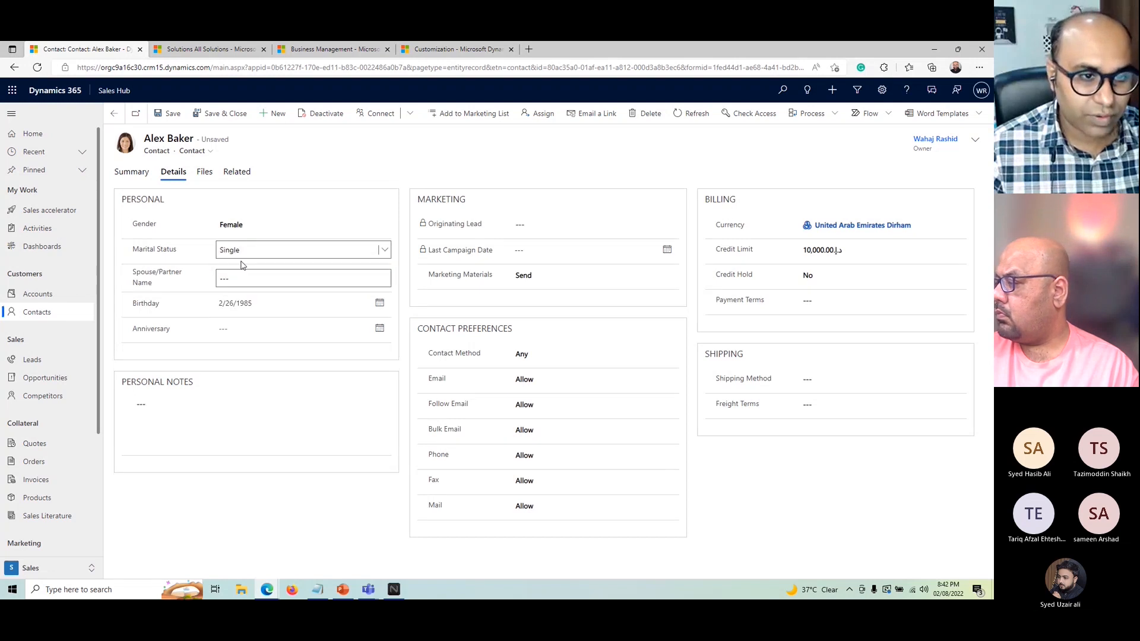
{"action": "left_click", "coordinate": [243, 252]}
{"action": "left_click", "coordinate": [249, 297]}
{"action": "left_click", "coordinate": [252, 253]}
{"action": "left_click", "coordinate": [252, 307]}
{"action": "left_click", "coordinate": [242, 251]}
{"action": "left_click", "coordinate": [262, 287]}
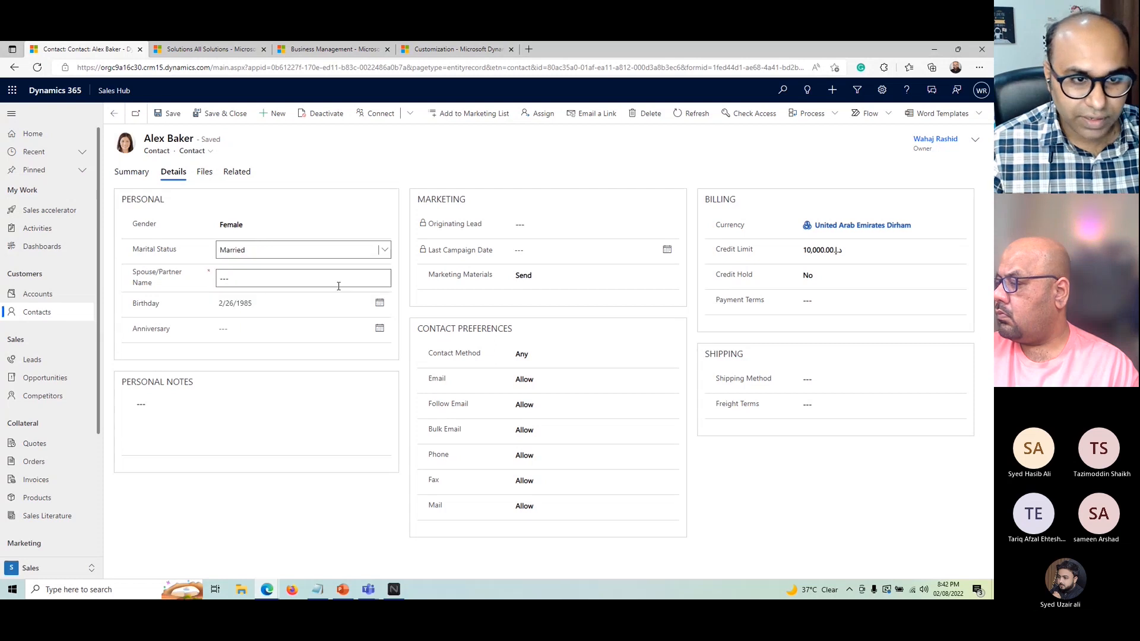
{"action": "left_click", "coordinate": [259, 252]}
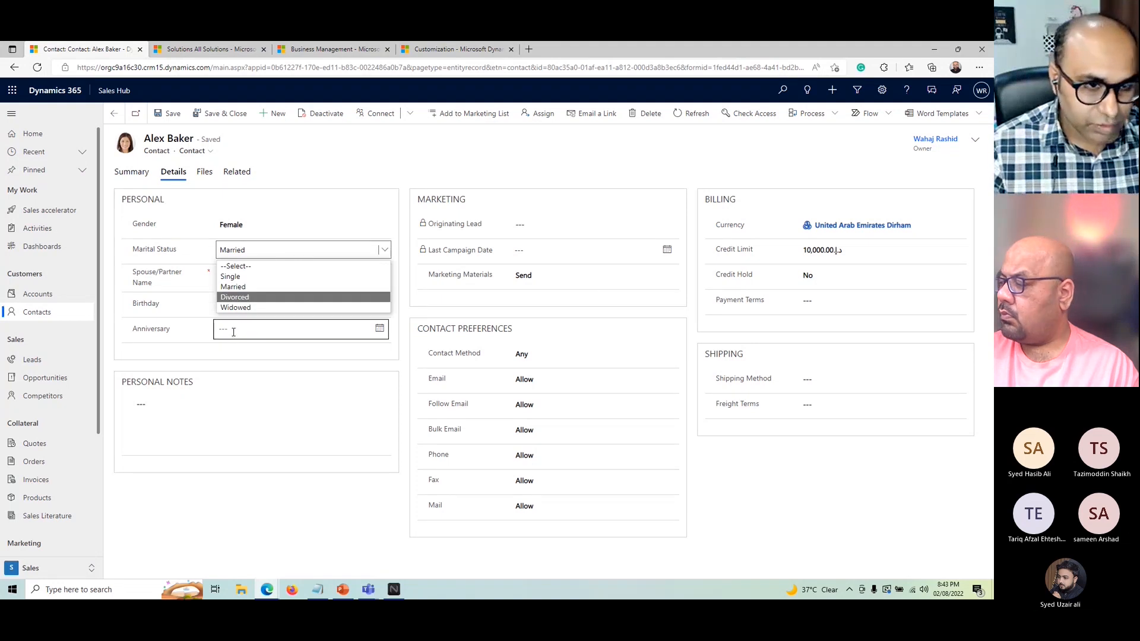
{"action": "left_click", "coordinate": [173, 309]}
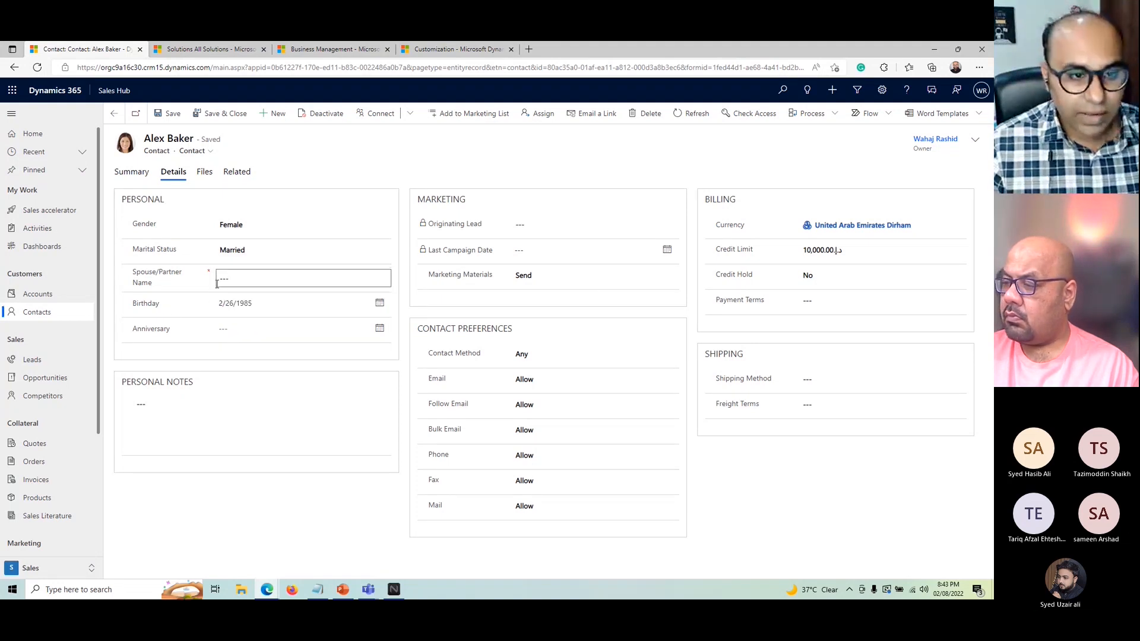
{"action": "left_click", "coordinate": [243, 250]}
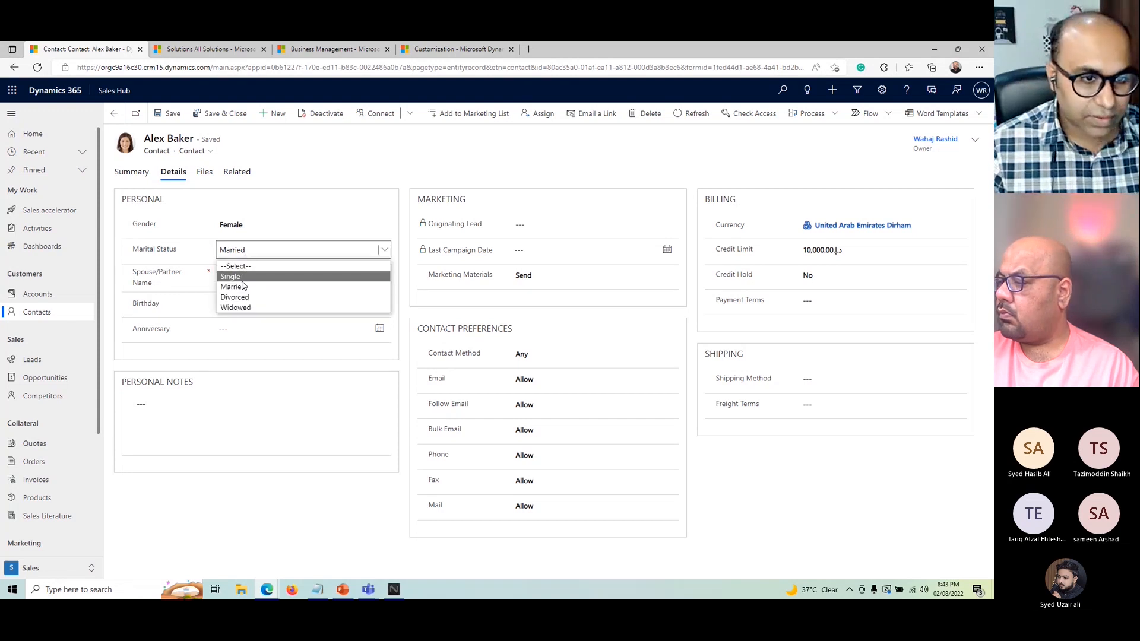
{"action": "left_click", "coordinate": [142, 276]}
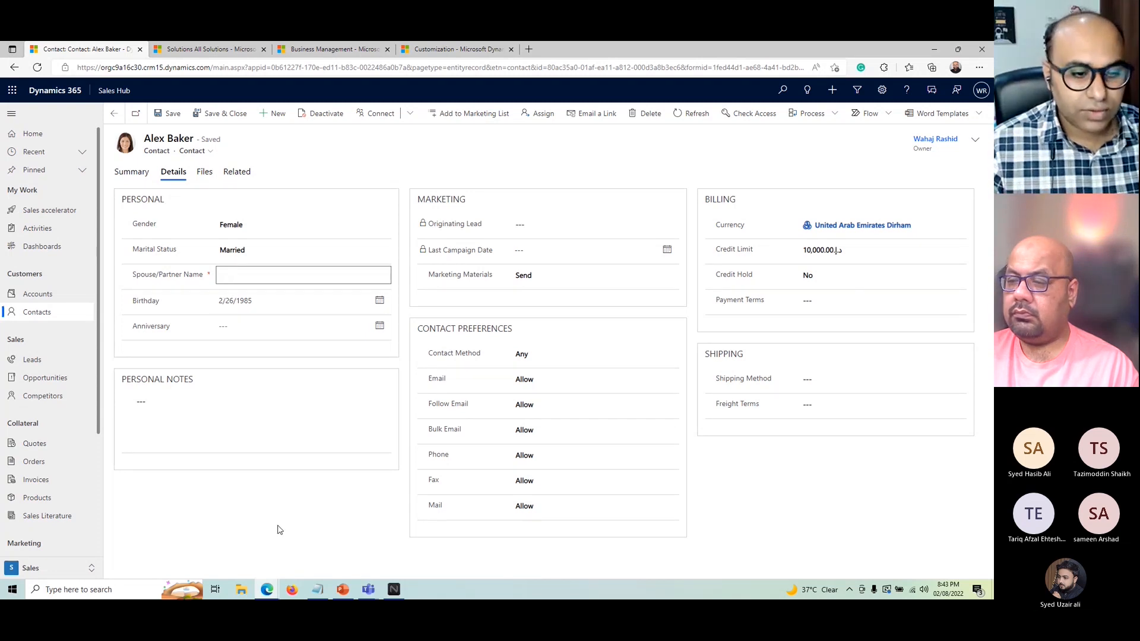
Return to the business rule designer and deactivate the rule for further editing
{"action": "left_click", "coordinate": [267, 589]}
{"action": "left_click", "coordinate": [676, 535]}
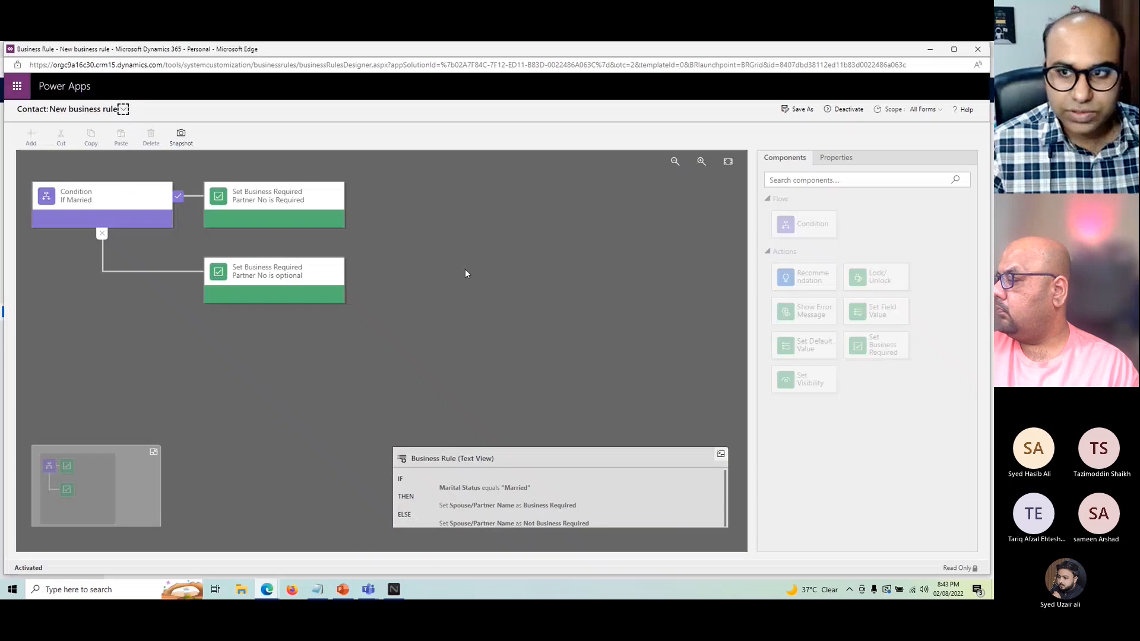
{"action": "left_click", "coordinate": [844, 109]}
{"action": "left_click", "coordinate": [544, 379]}
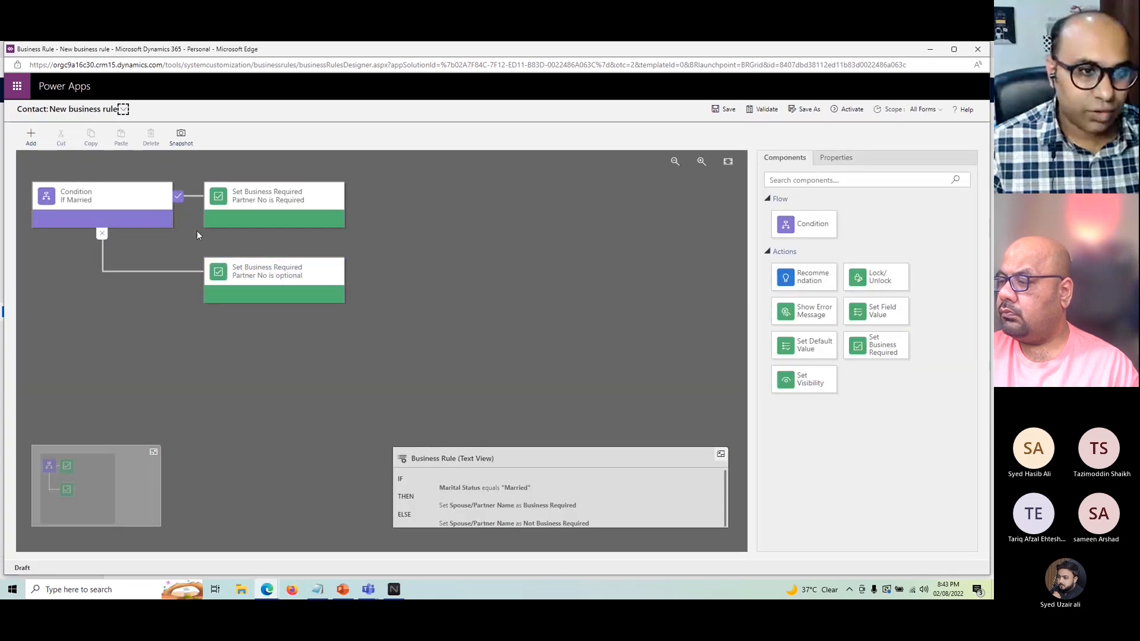
Add a Set Field Value action after the "Partner No is optional" action in the false branch
{"action": "left_click", "coordinate": [261, 215]}
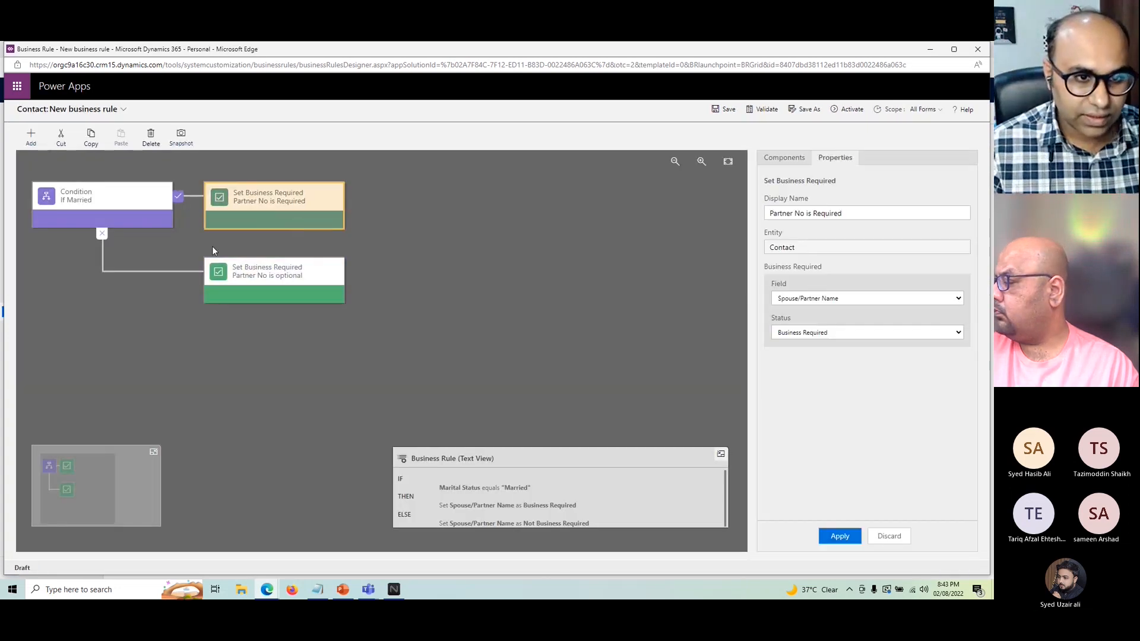
{"action": "left_click", "coordinate": [229, 270]}
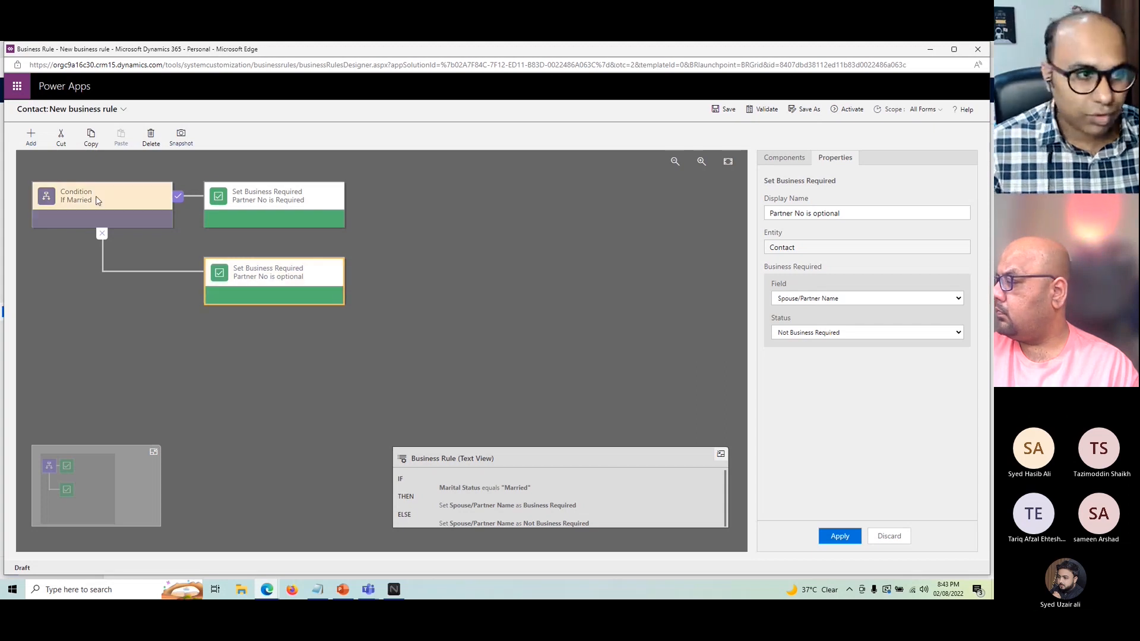
{"action": "left_click", "coordinate": [27, 145]}
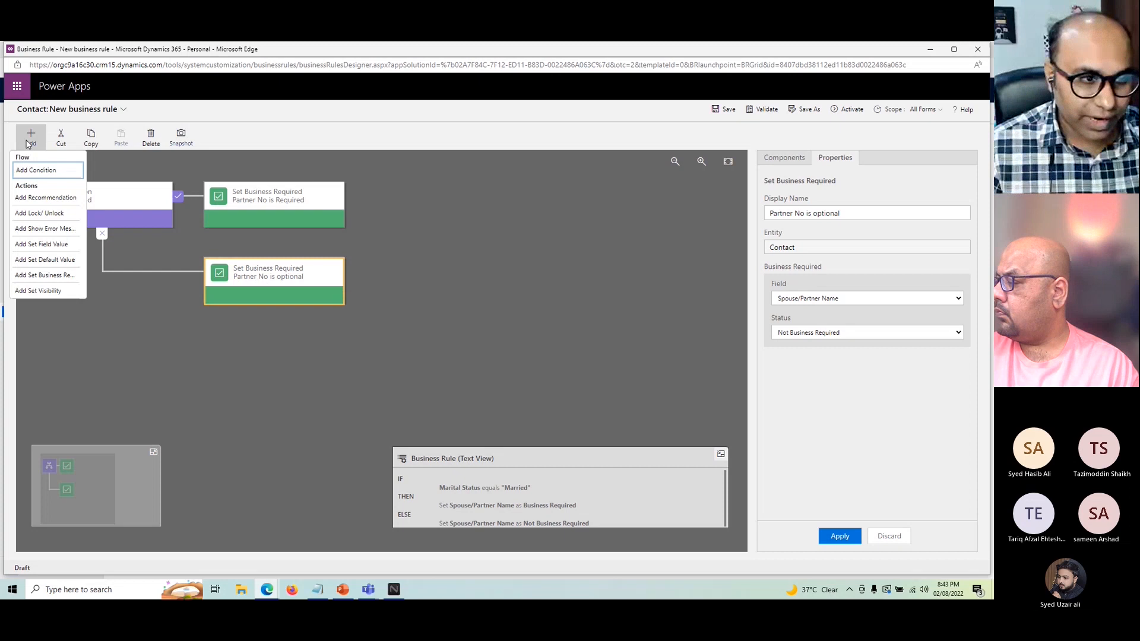
{"action": "left_click", "coordinate": [58, 244]}
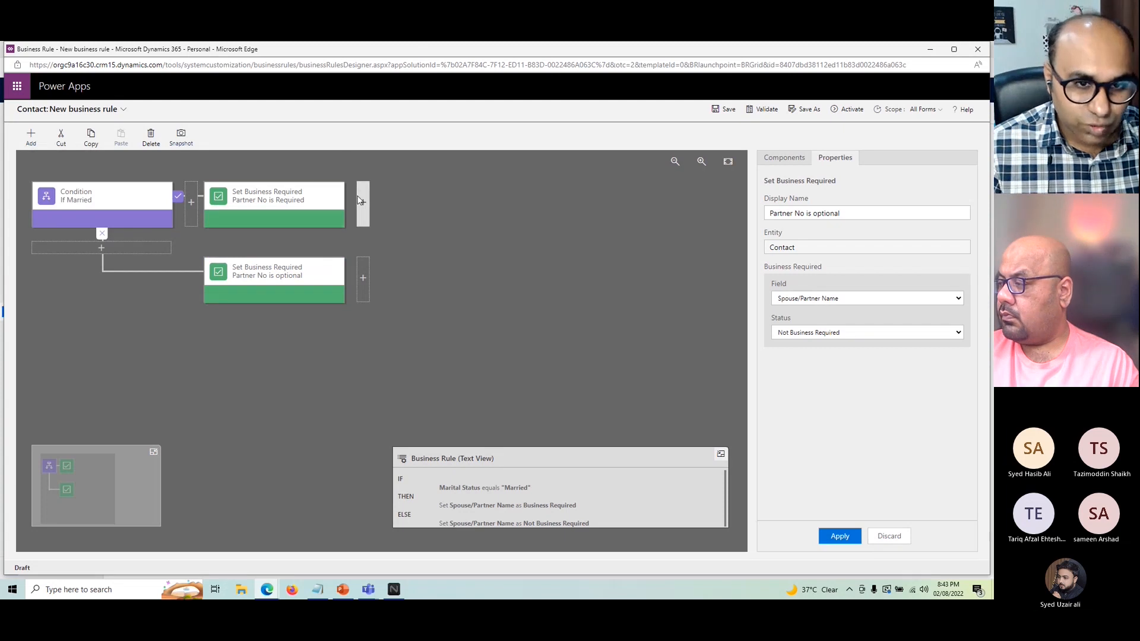
{"action": "left_click", "coordinate": [366, 287]}
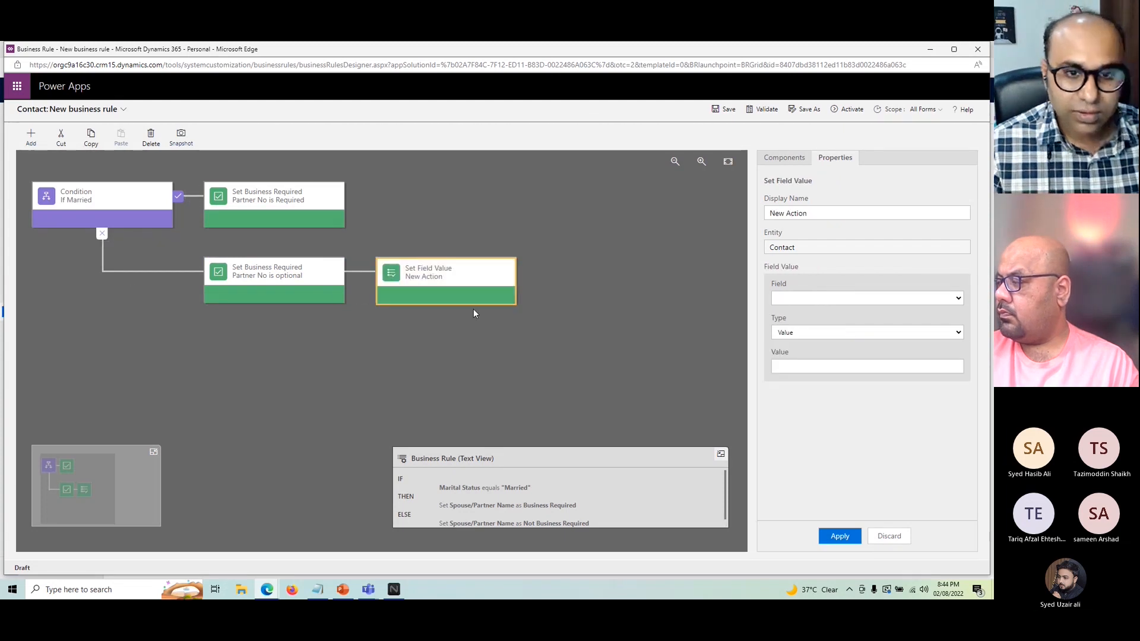
Set the Set Field Value action's target field to Spouse/Partner Name
{"action": "left_click", "coordinate": [823, 300]}
{"action": "type", "text": "sp"}
{"action": "key", "text": "Return"}
Try the Field type in place of Value for the Set Field Value action on Spouse/Partner Name
{"action": "left_click", "coordinate": [798, 334]}
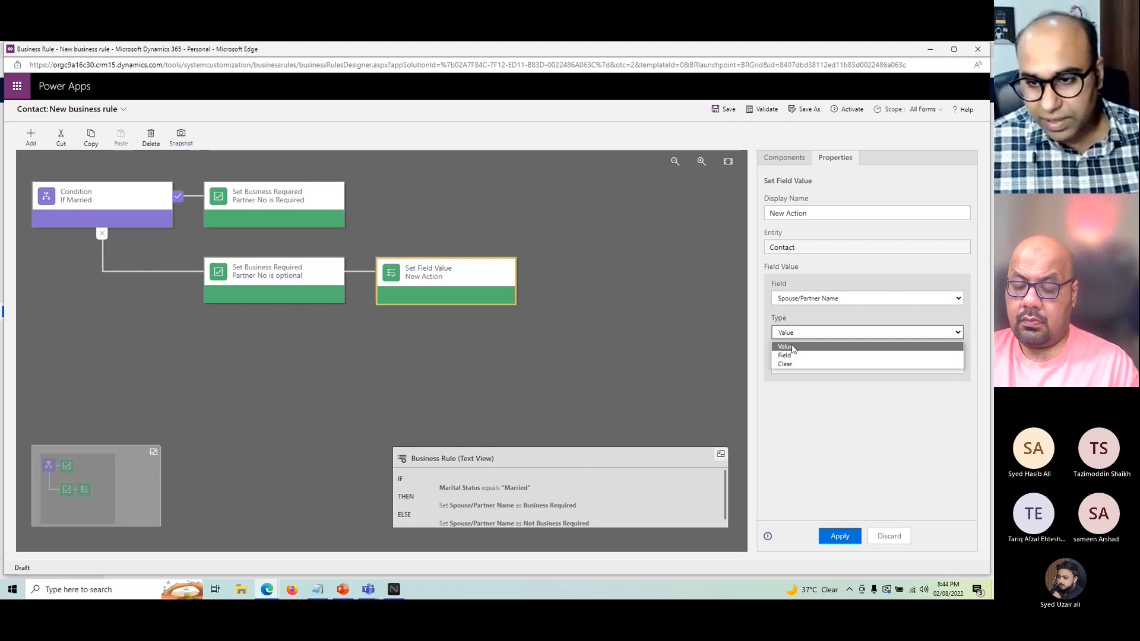
{"action": "left_click", "coordinate": [813, 385]}
{"action": "left_click", "coordinate": [793, 368]}
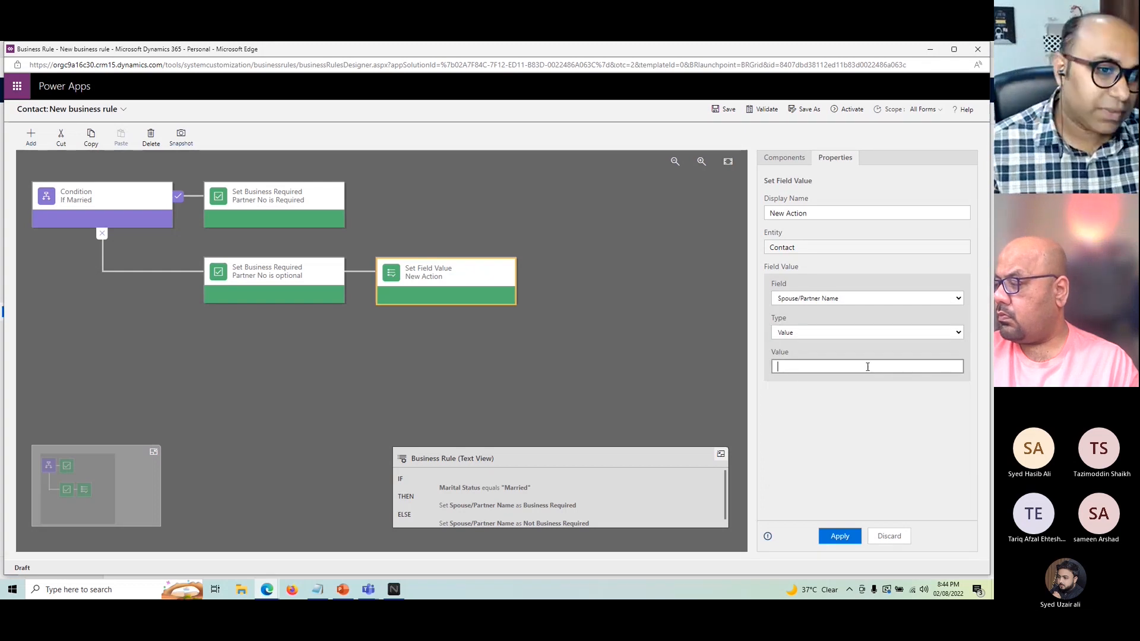
{"action": "left_click", "coordinate": [800, 333]}
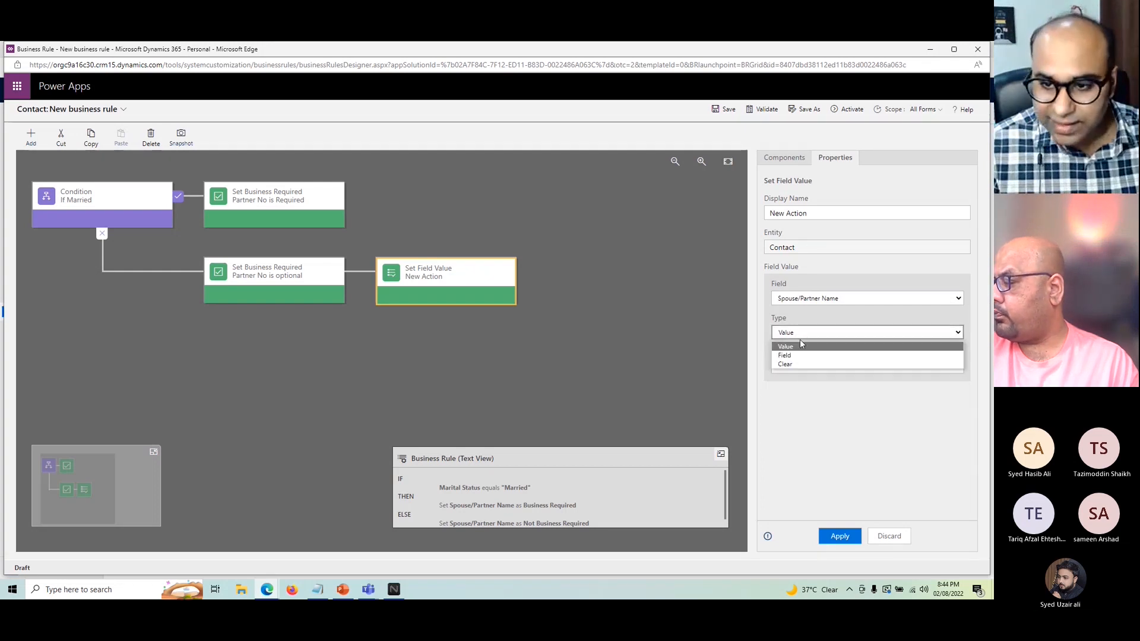
{"action": "left_click", "coordinate": [796, 355]}
{"action": "left_click", "coordinate": [801, 368]}
{"action": "left_click", "coordinate": [801, 367]}
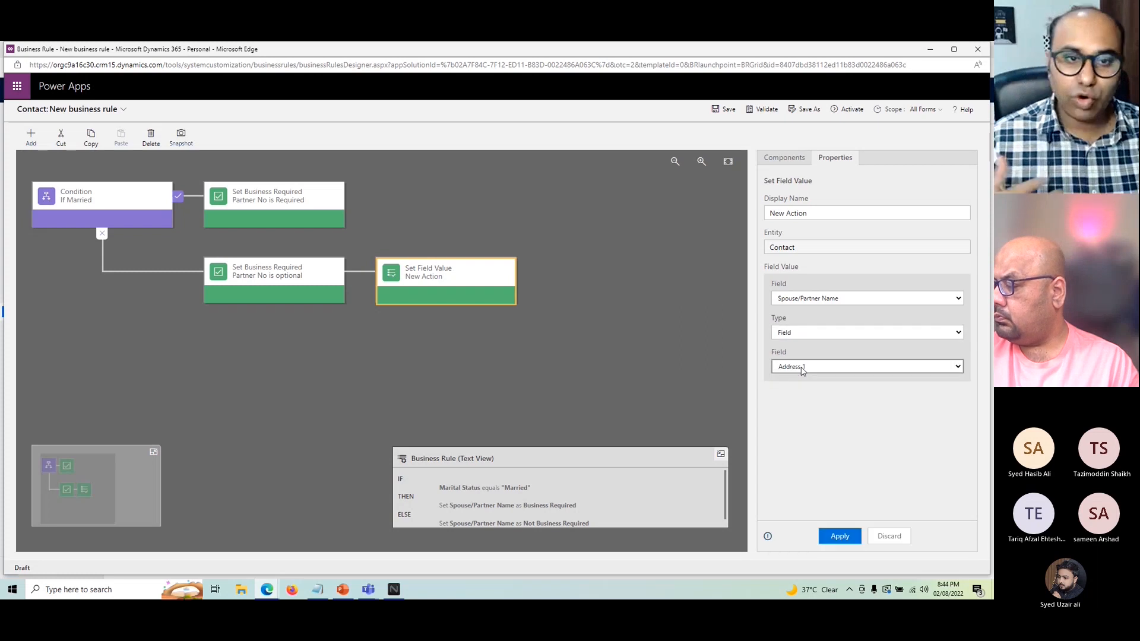
Set the action's type to Value with the value N/A and apply it
{"action": "left_click", "coordinate": [802, 336]}
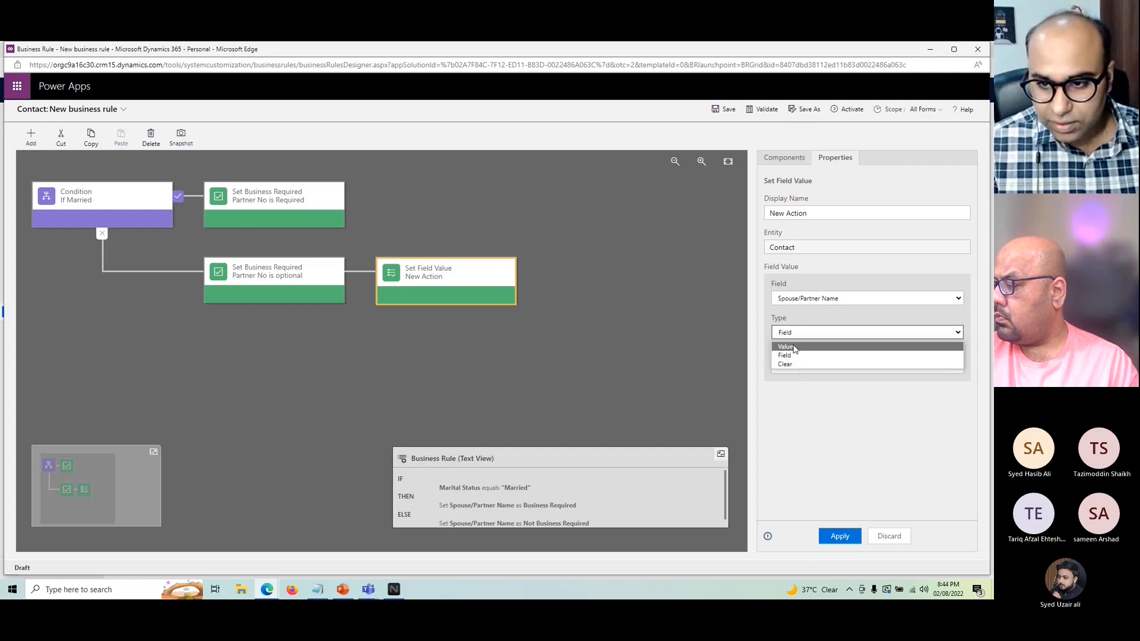
{"action": "left_click", "coordinate": [790, 346]}
{"action": "left_click", "coordinate": [801, 366]}
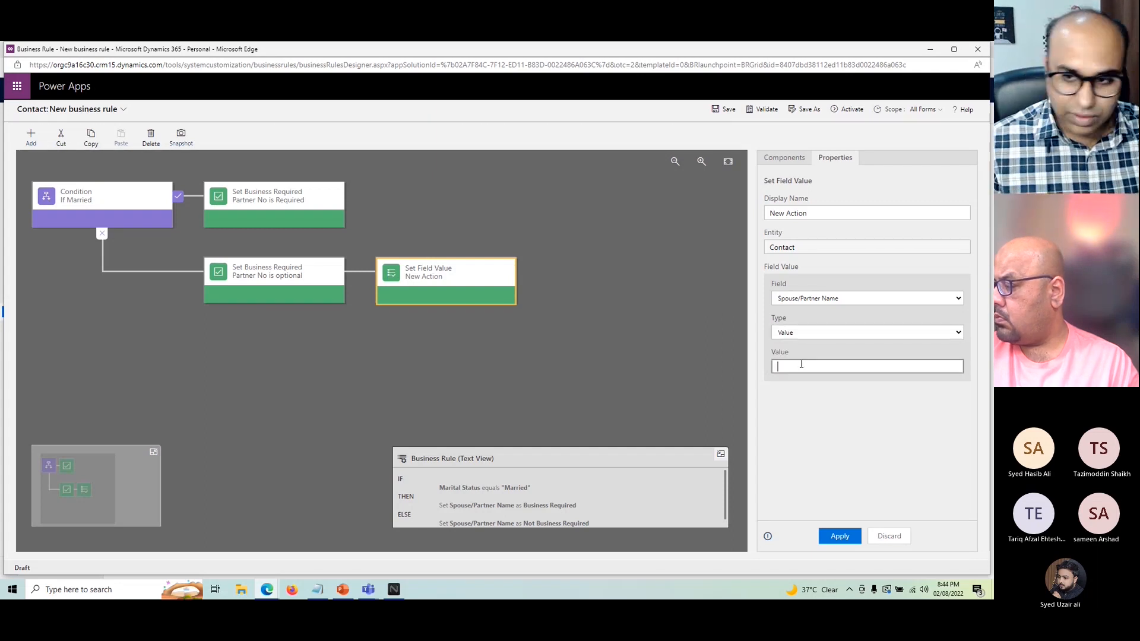
{"action": "type", "text": "N/A"}
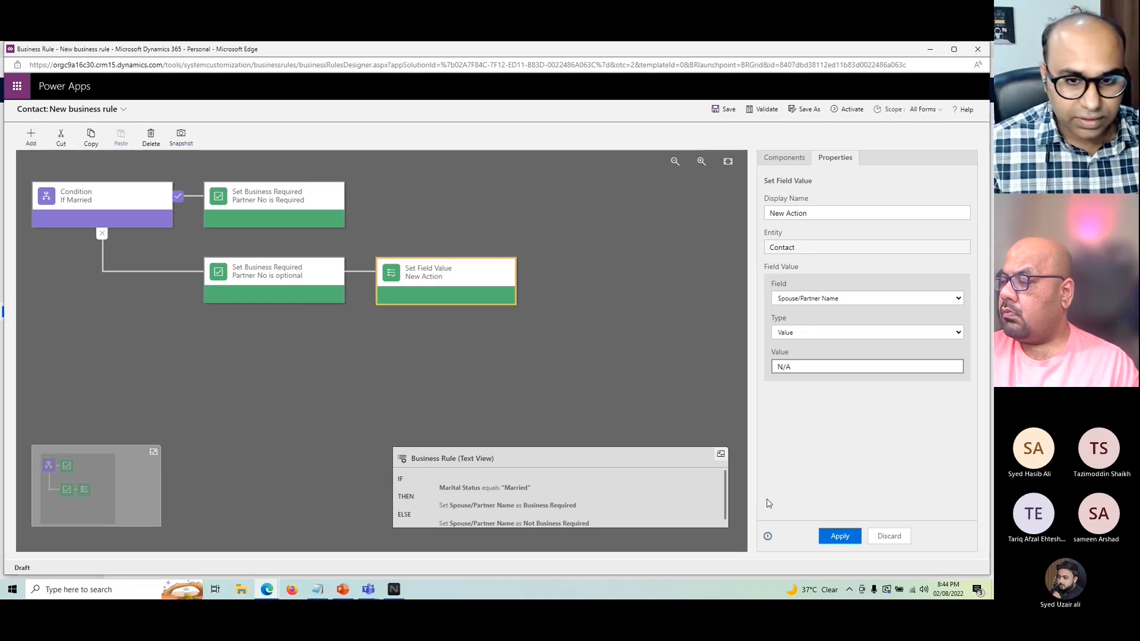
{"action": "left_click", "coordinate": [839, 536]}
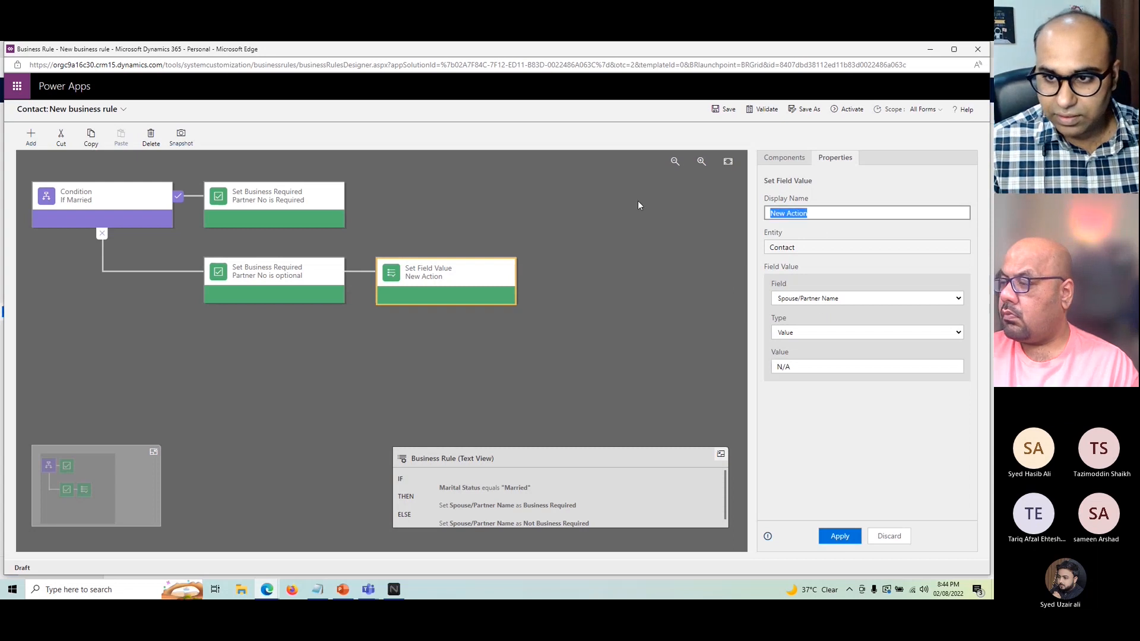
Rename the Set Field Value action in the false branch as "Set N/A" and apply the change
{"action": "type", "text": "Set N"}
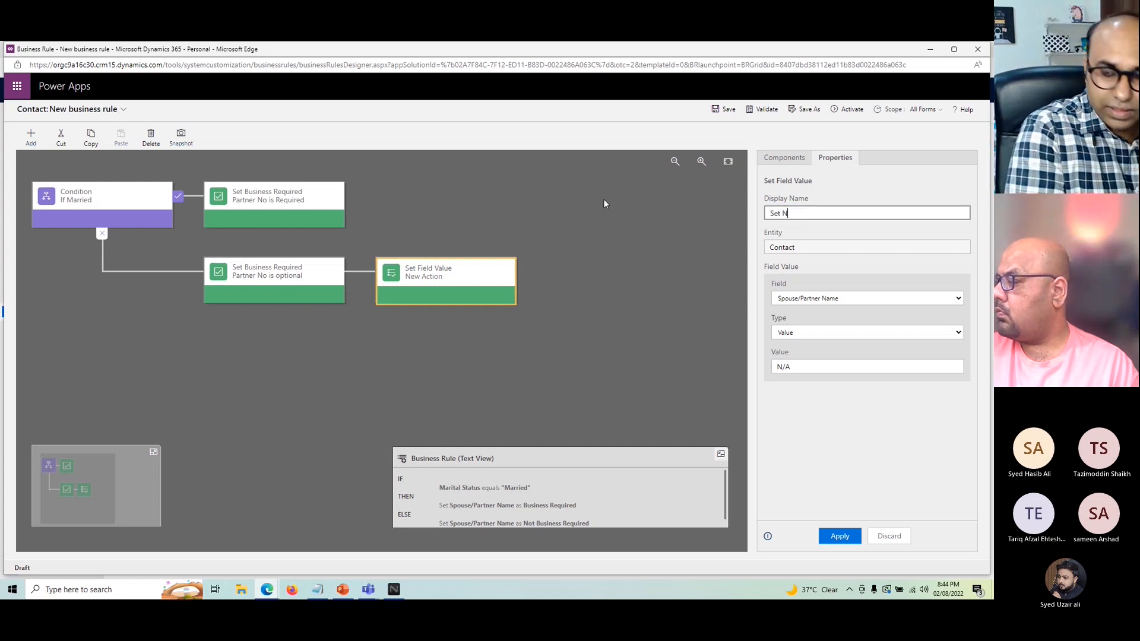
{"action": "type", "text": "/A"}
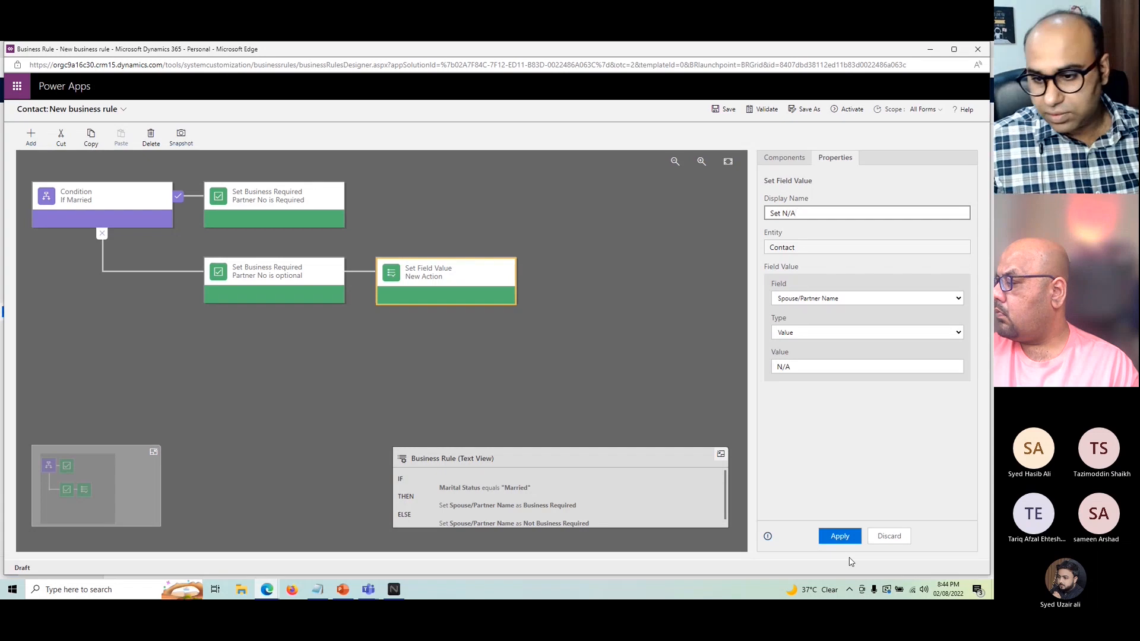
{"action": "left_click", "coordinate": [841, 538]}
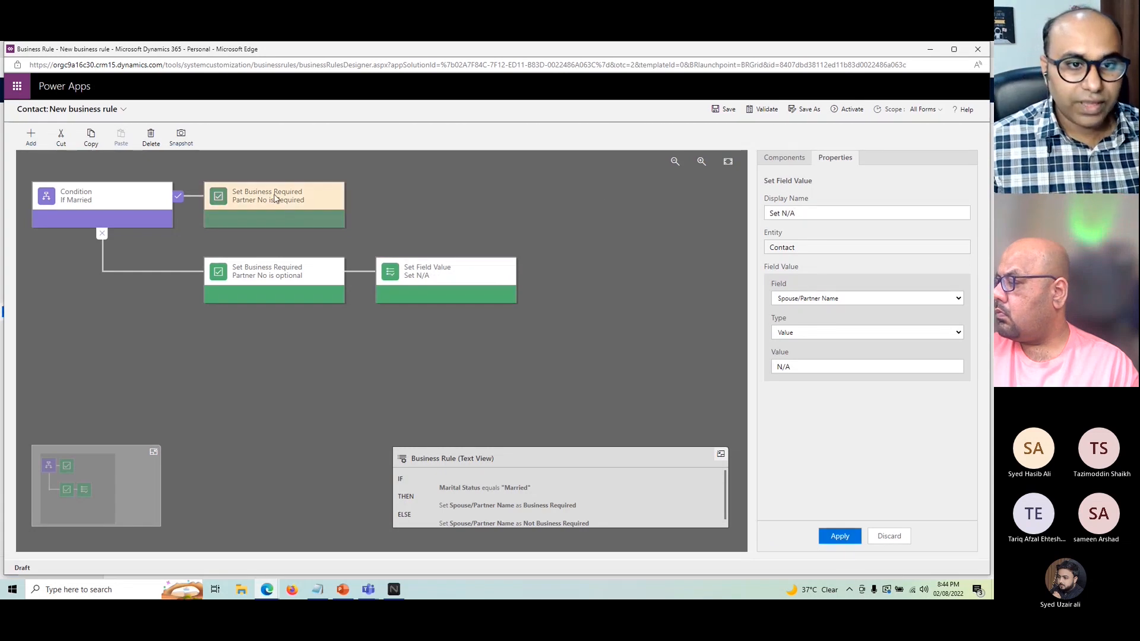
Add a Set Field Value action after the "Partner No is Required" action in the true branch
{"action": "left_click", "coordinate": [309, 219]}
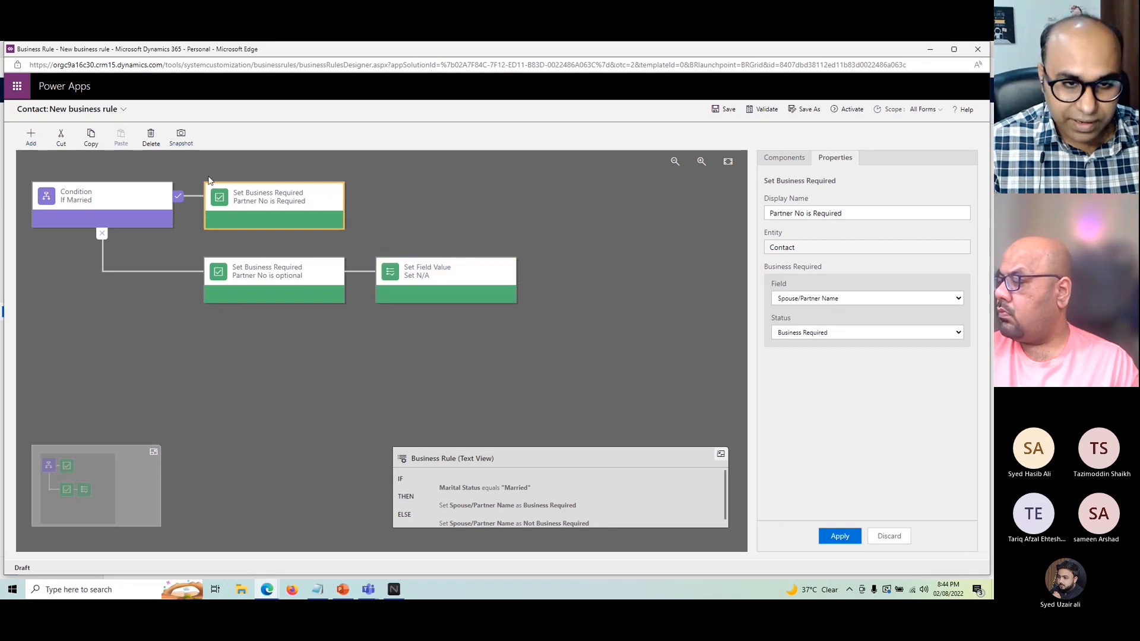
{"action": "left_click", "coordinate": [31, 137]}
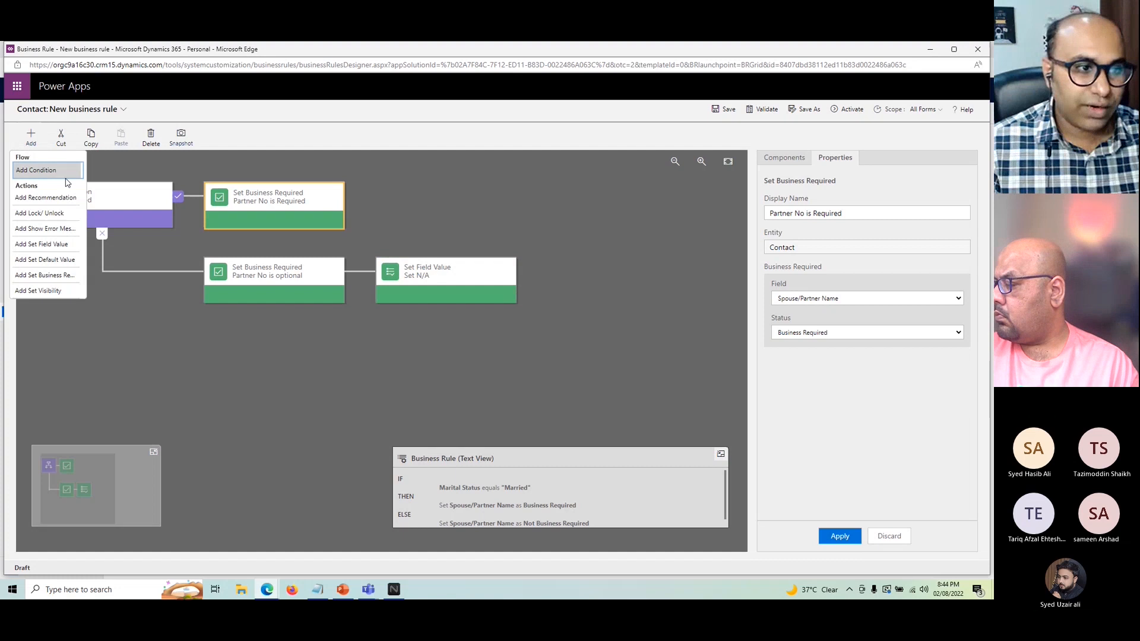
{"action": "left_click", "coordinate": [51, 290]}
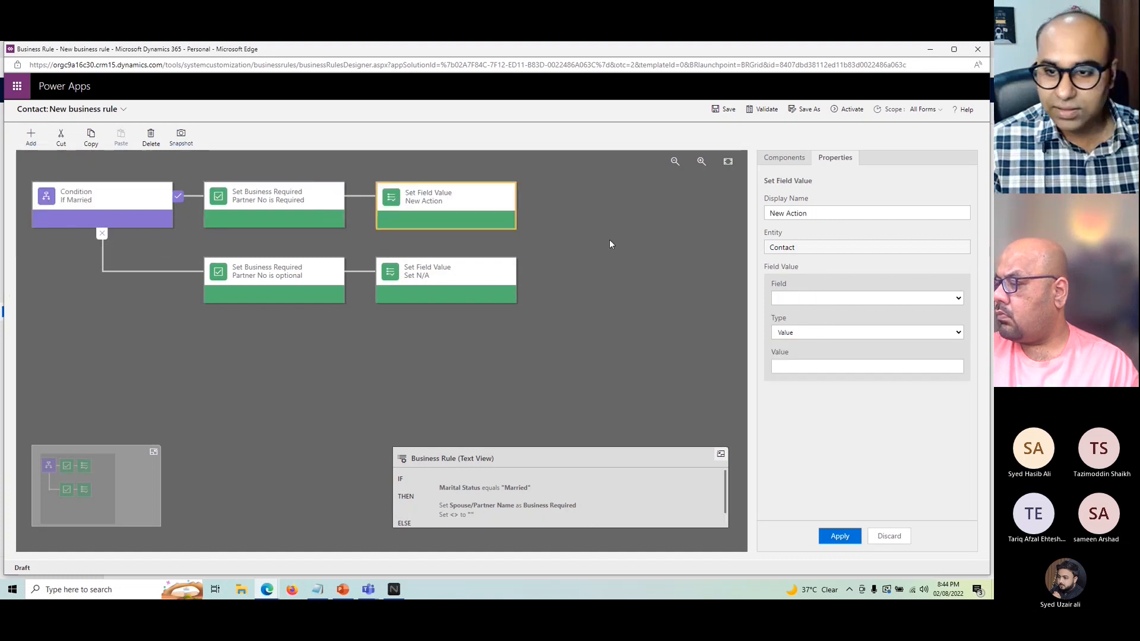
Configure the new true-branch action to target Spouse/Partner Name with the type Clear
{"action": "left_click", "coordinate": [812, 300]}
{"action": "type", "text": "sp"}
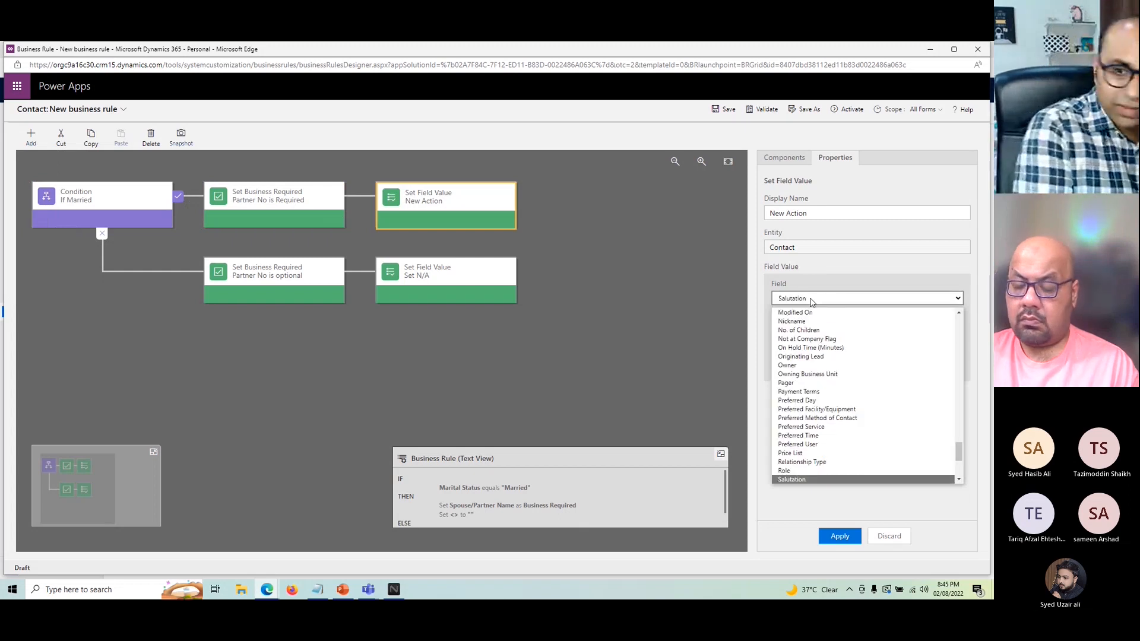
{"action": "key", "text": "Return"}
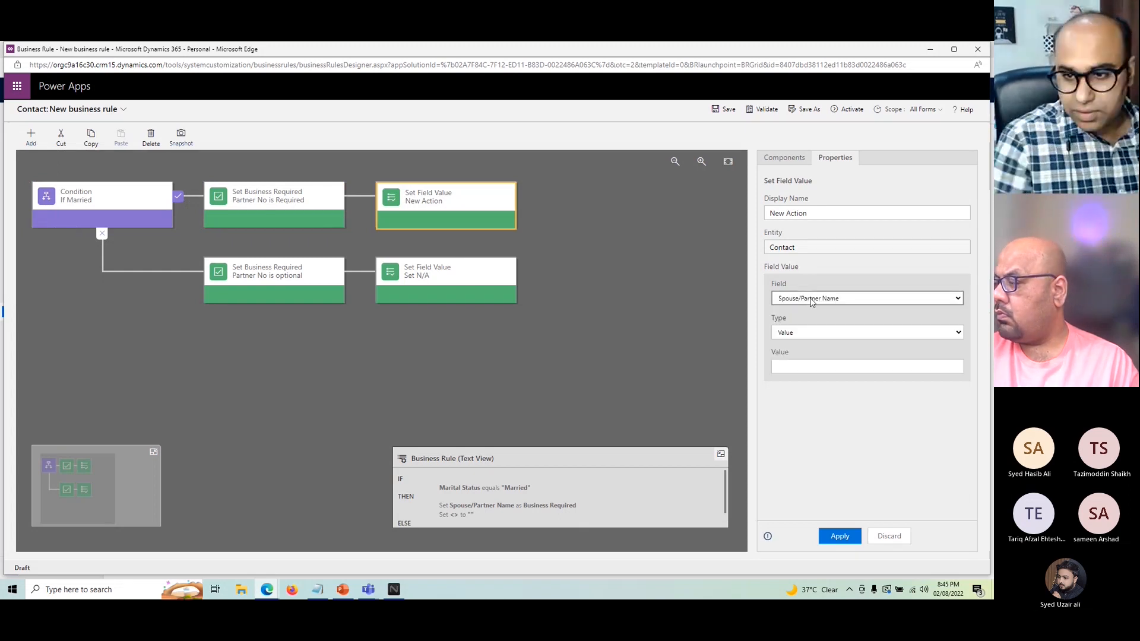
{"action": "left_click", "coordinate": [797, 364]}
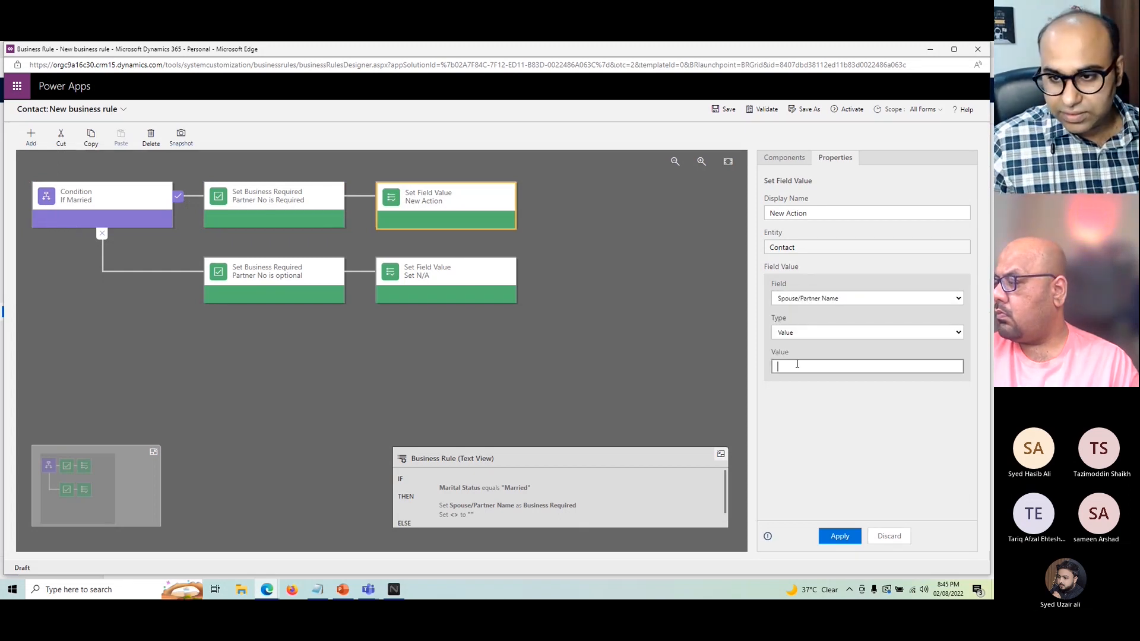
{"action": "left_click", "coordinate": [790, 333]}
{"action": "left_click", "coordinate": [787, 363]}
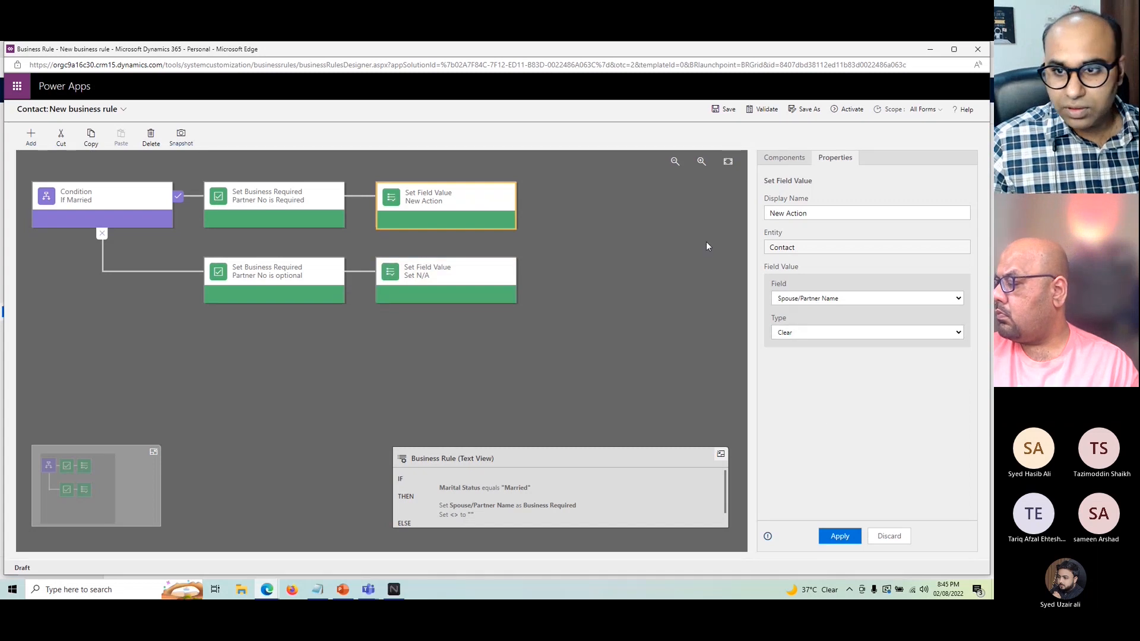
Name the true-branch Set Field Value action "Clear" and apply its properties
{"action": "left_click_drag", "start_coordinate": [813, 214], "coordinate": [608, 205]}
{"action": "type", "text": "Vler"}
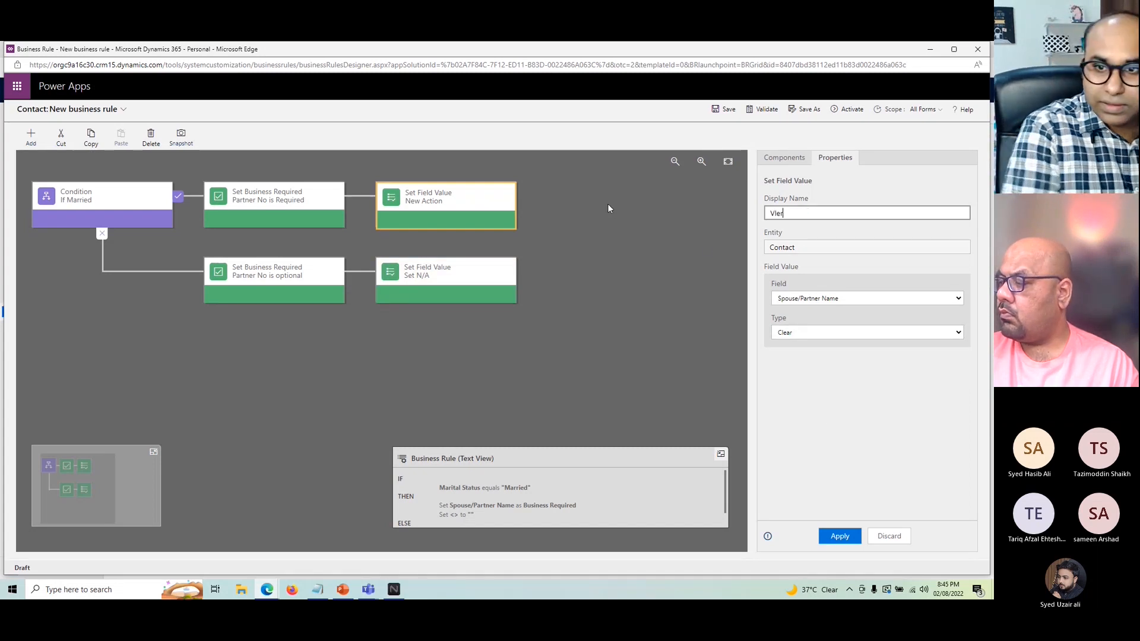
{"action": "key", "text": "BackSpace"}
{"action": "key", "text": "BackSpace"}
{"action": "key", "text": "BackSpace"}
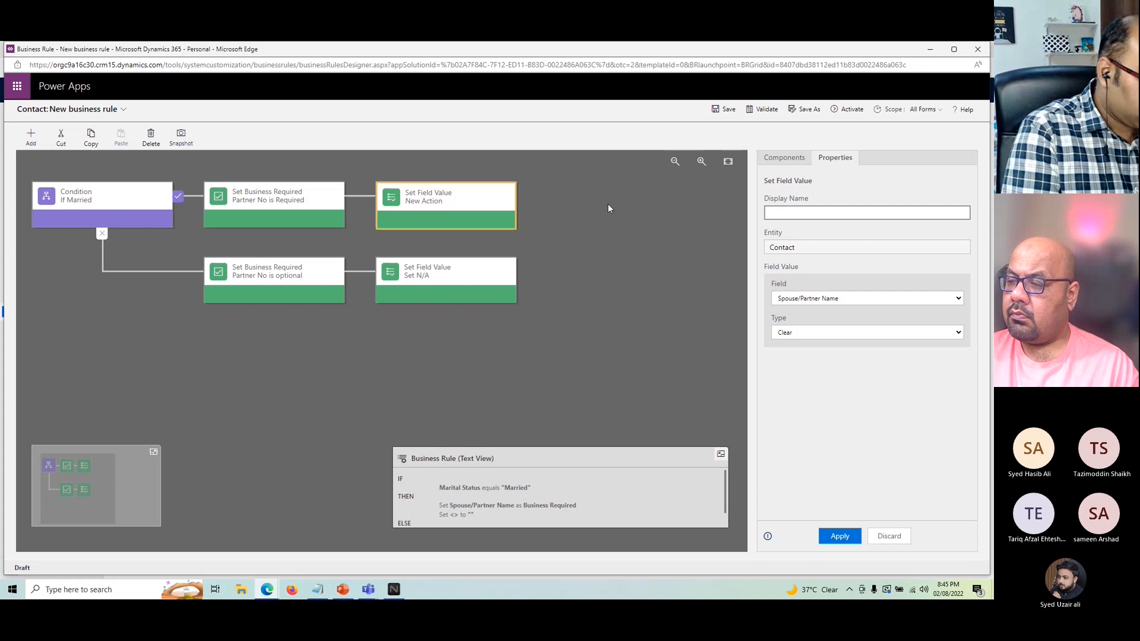
{"action": "type", "text": "C"}
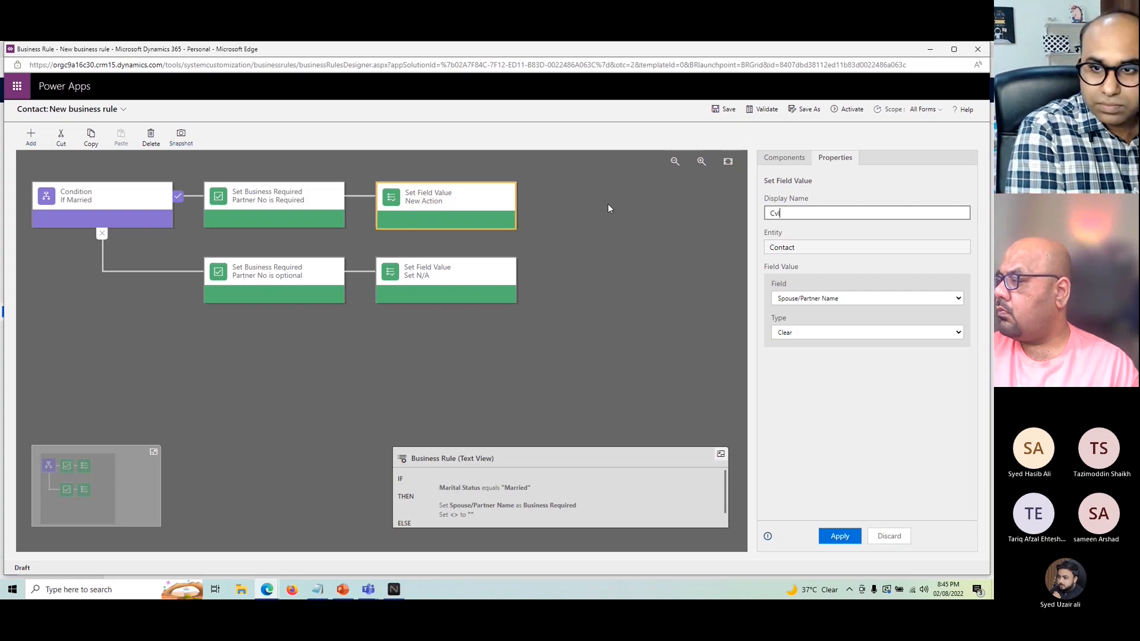
{"action": "type", "text": "lear"}
{"action": "left_click", "coordinate": [839, 536]}
Save the updated business rule and activate it, confirming the activation
{"action": "left_click", "coordinate": [724, 109]}
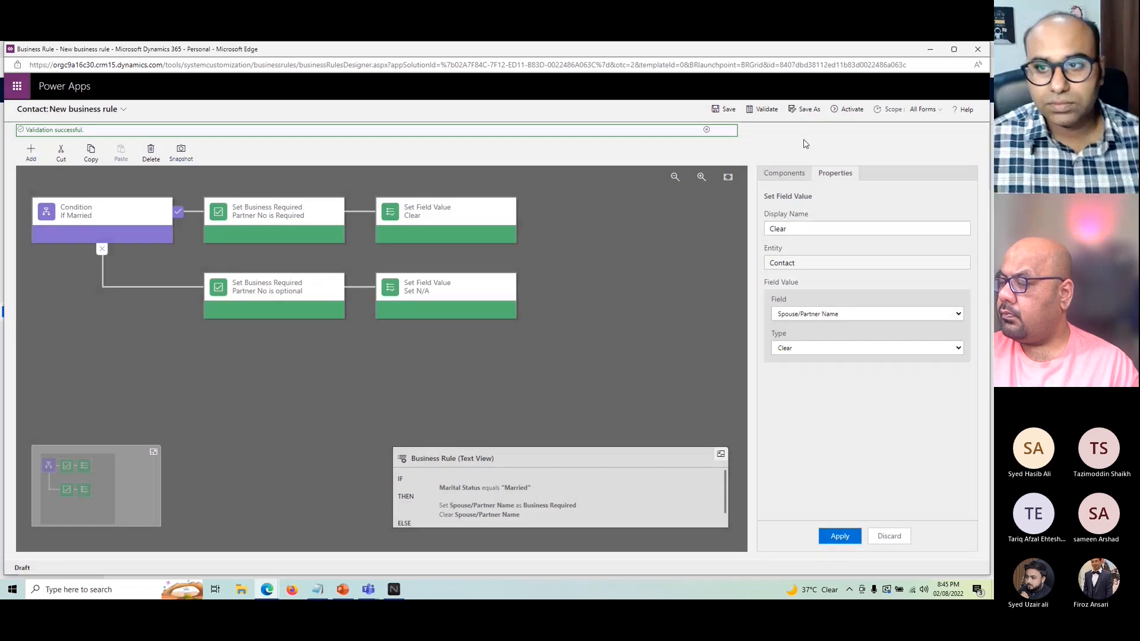
{"action": "left_click", "coordinate": [848, 112]}
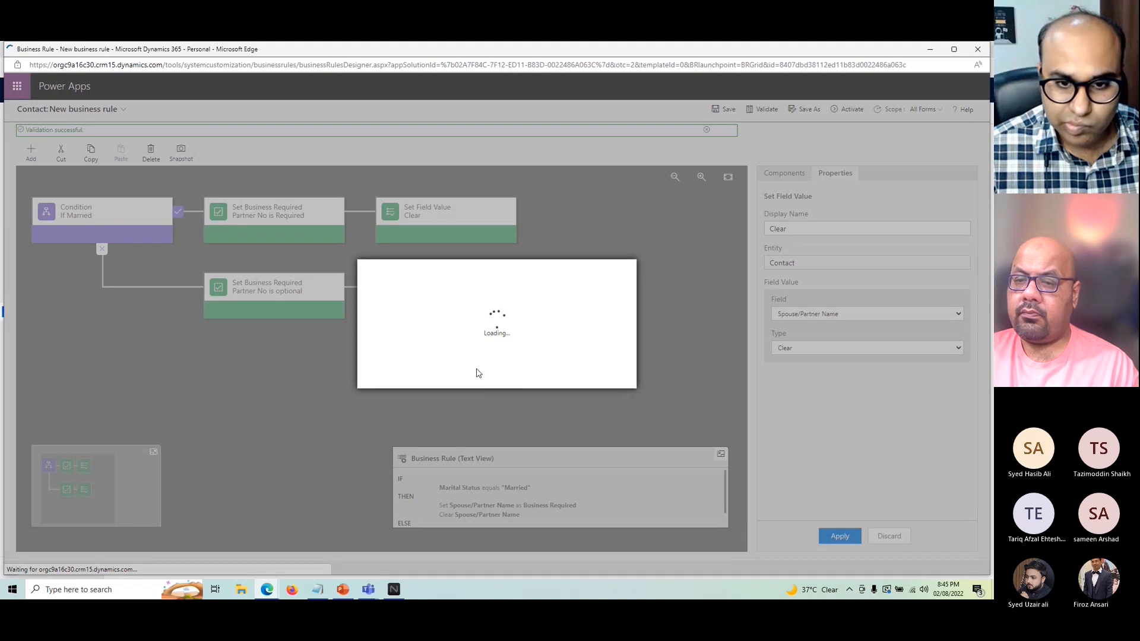
{"action": "left_click", "coordinate": [554, 379]}
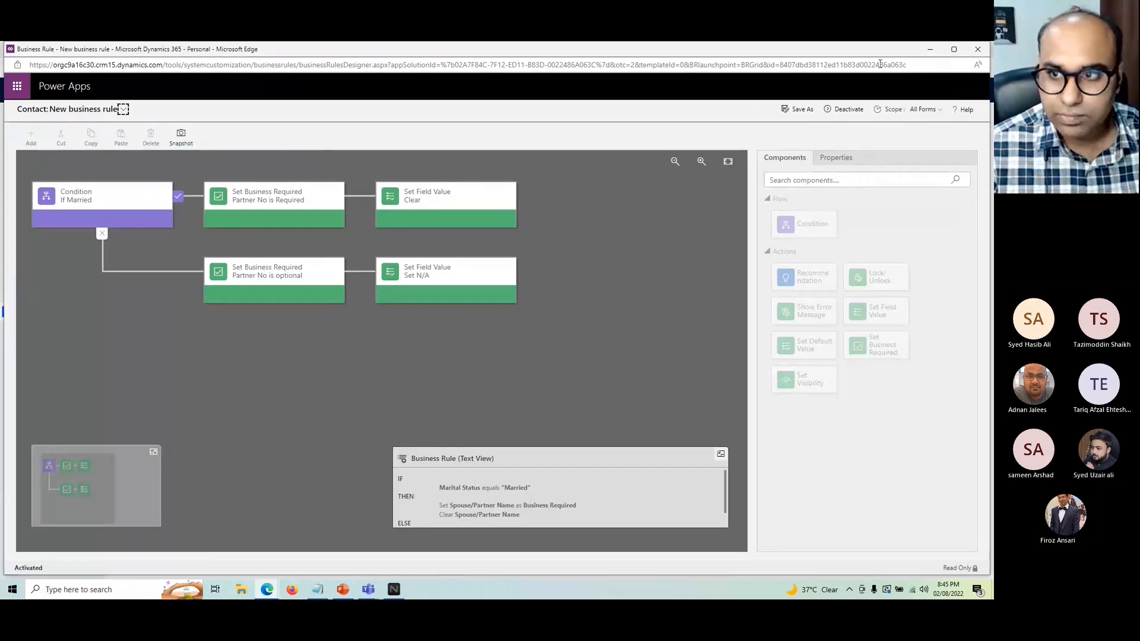
Return to the contact record, reload it and show its Details section
{"action": "left_click", "coordinate": [930, 52]}
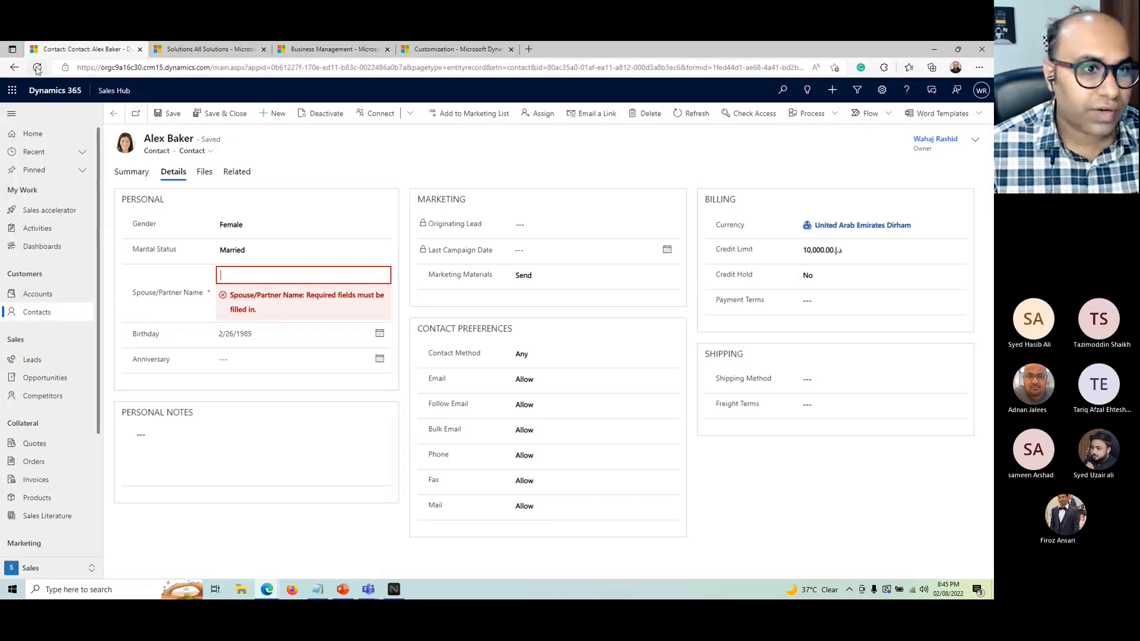
{"action": "key", "text": "F5"}
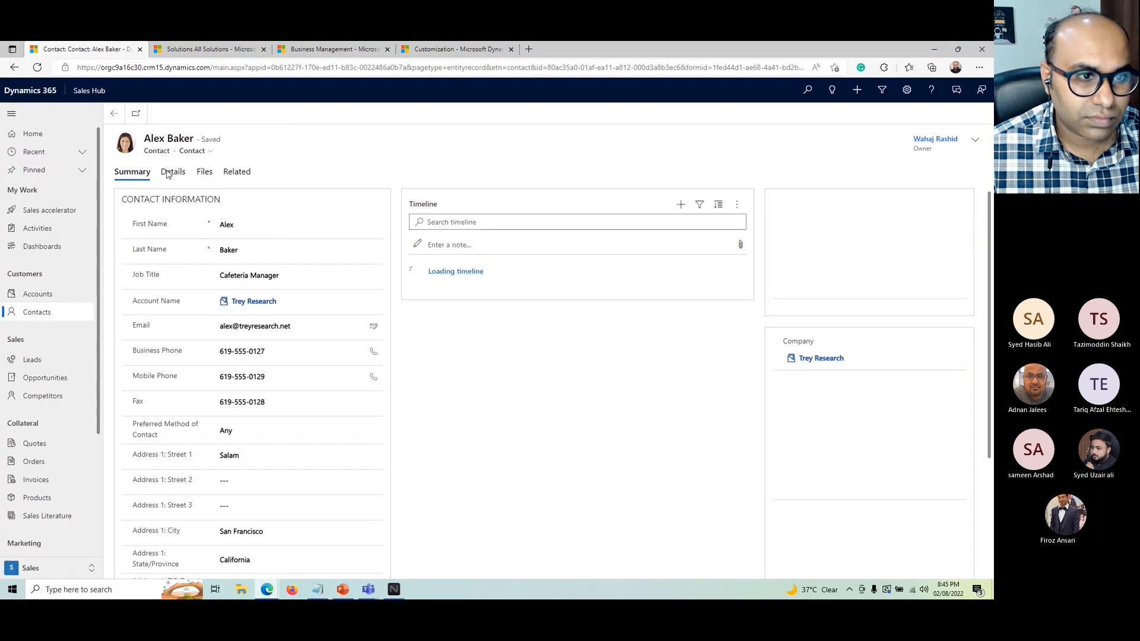
{"action": "left_click", "coordinate": [173, 172]}
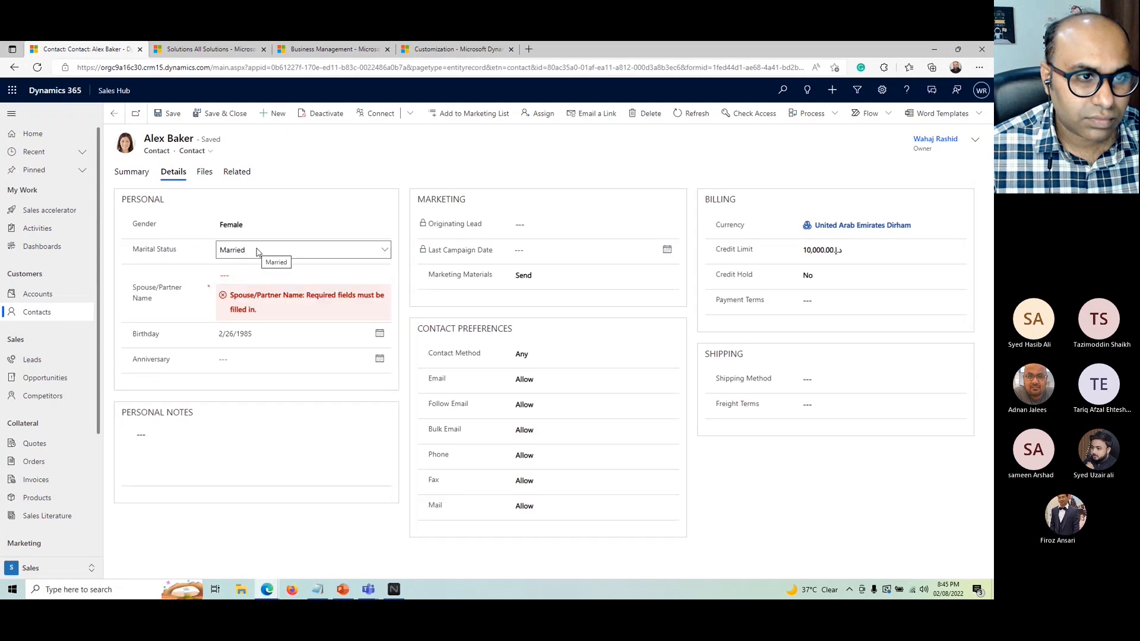
Test the Spouse/Partner Name behaviour by setting Marital Status to Single, Divorced and Widowed, and back to Married
{"action": "left_click", "coordinate": [242, 250]}
{"action": "left_click", "coordinate": [244, 275]}
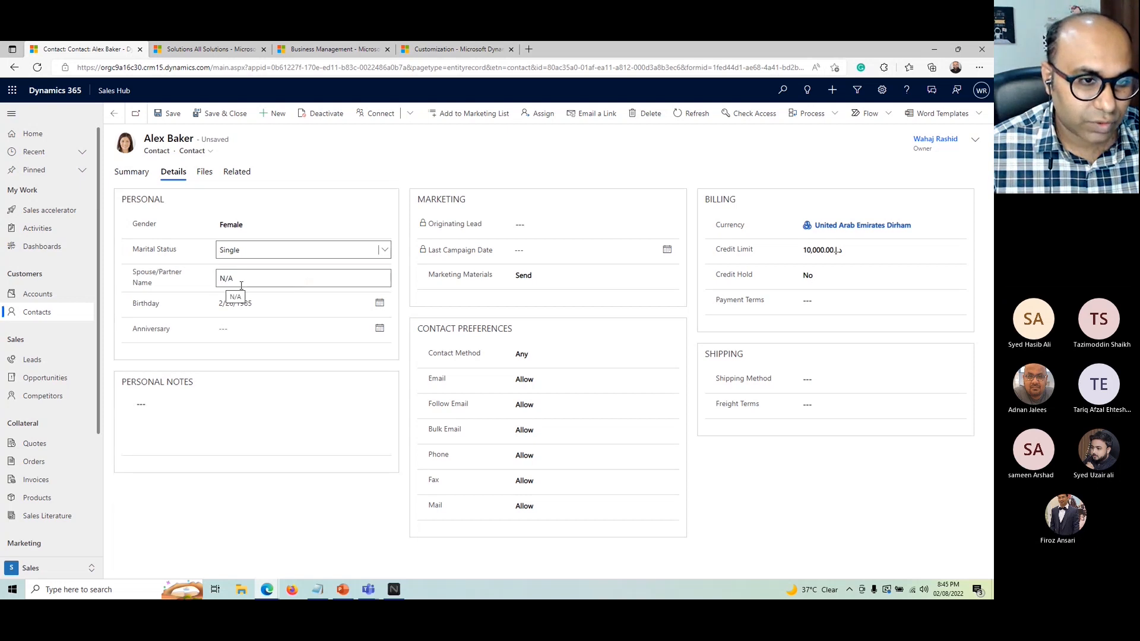
{"action": "left_click", "coordinate": [258, 259]}
{"action": "key", "text": "Down"}
{"action": "key", "text": "Down"}
{"action": "key", "text": "Return"}
{"action": "left_click", "coordinate": [258, 259]}
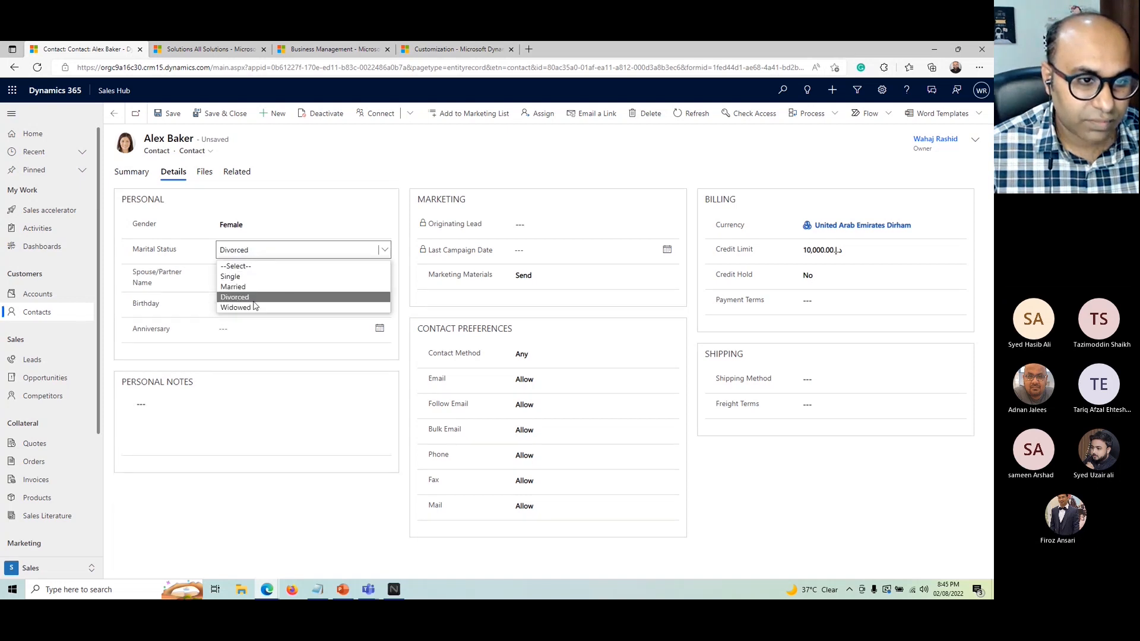
{"action": "key", "text": "Down"}
{"action": "key", "text": "Return"}
{"action": "left_click", "coordinate": [249, 254]}
{"action": "left_click", "coordinate": [247, 287]}
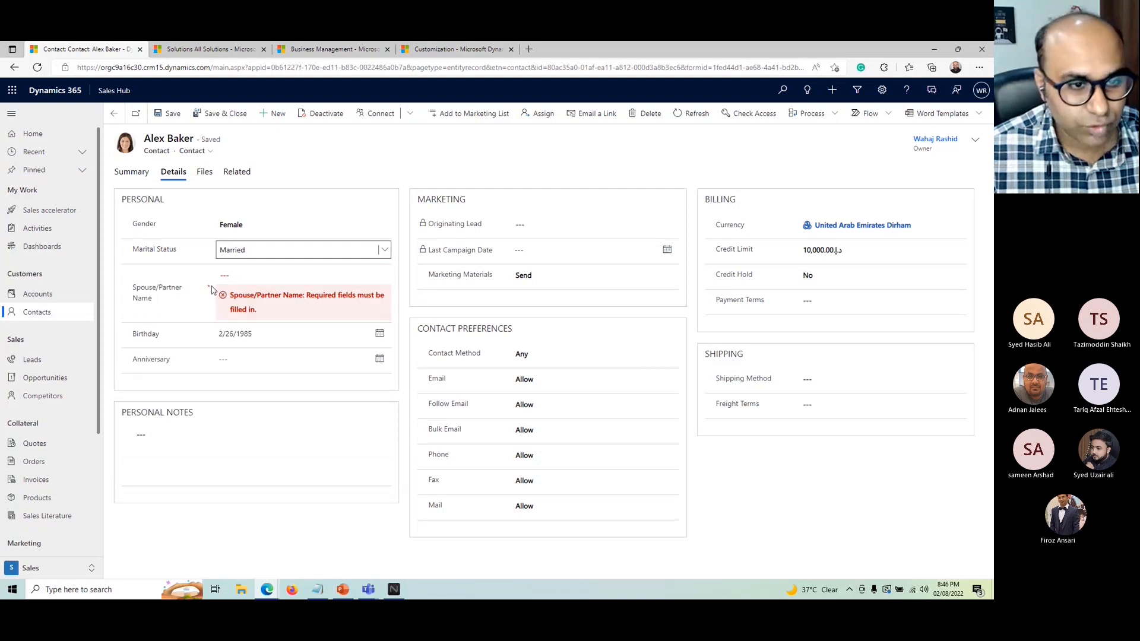
{"action": "left_click", "coordinate": [267, 276]}
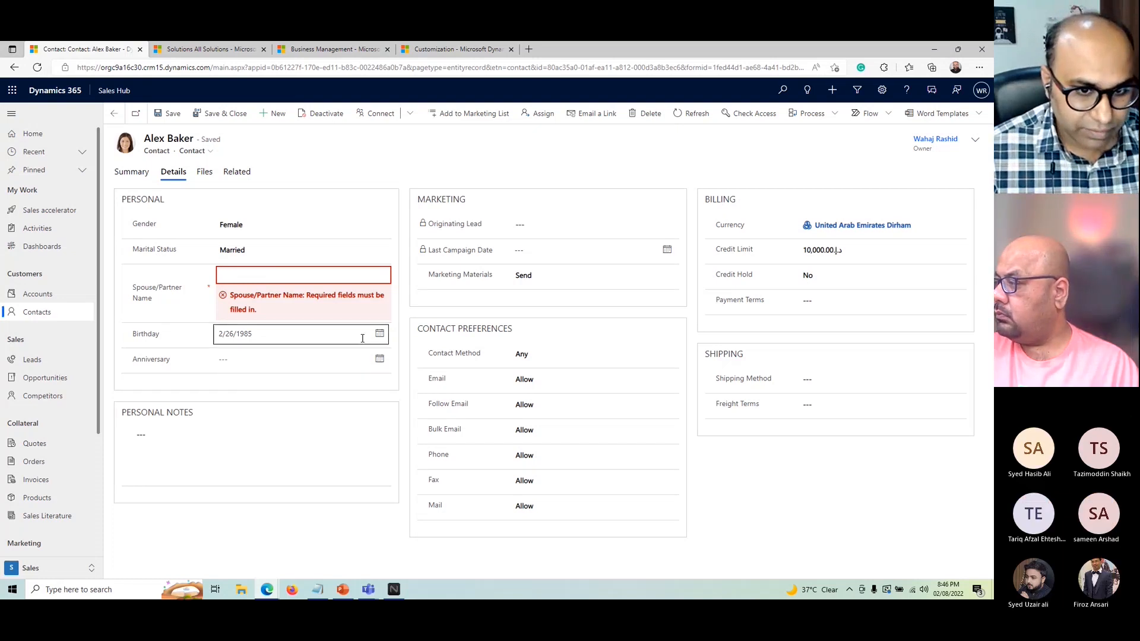
Set the contact's Birthday to a future date using the calendar
{"action": "left_click", "coordinate": [380, 335]}
{"action": "left_click", "coordinate": [380, 335]}
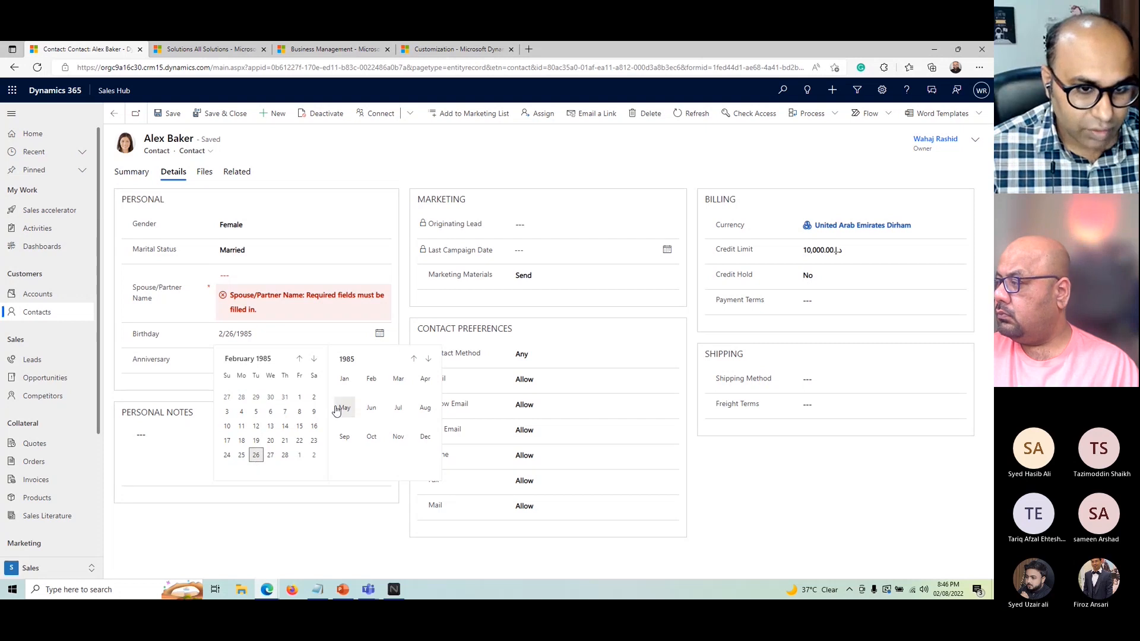
{"action": "left_click", "coordinate": [314, 361]}
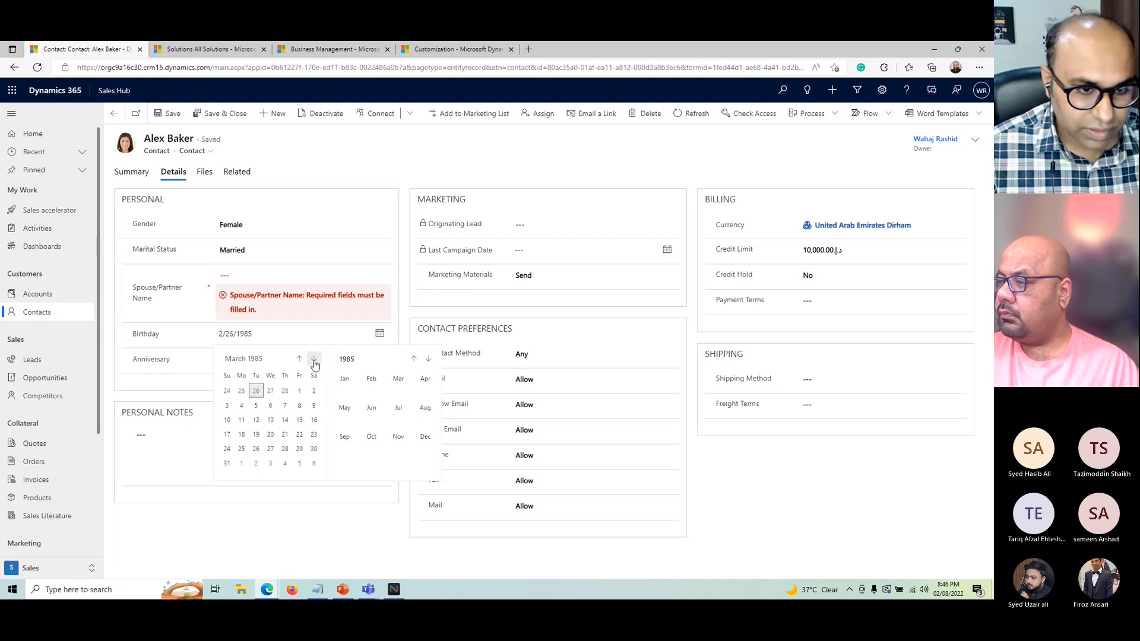
{"action": "left_click", "coordinate": [346, 359]}
{"action": "left_click", "coordinate": [428, 361]}
{"action": "left_click", "coordinate": [428, 360]}
{"action": "left_click", "coordinate": [428, 361]}
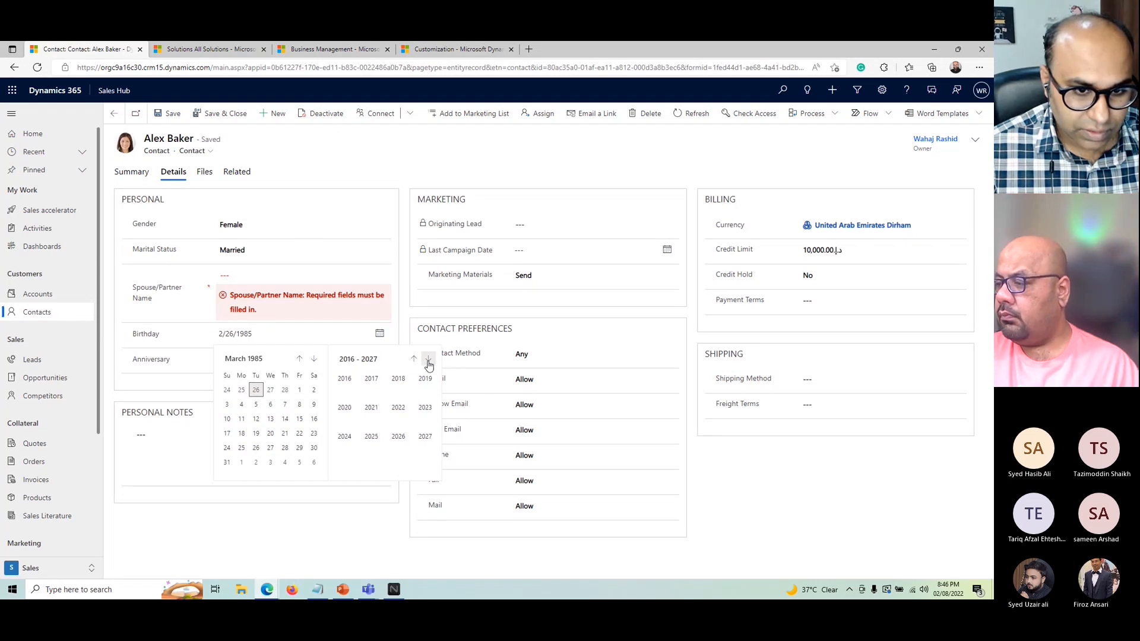
{"action": "left_click", "coordinate": [372, 436]}
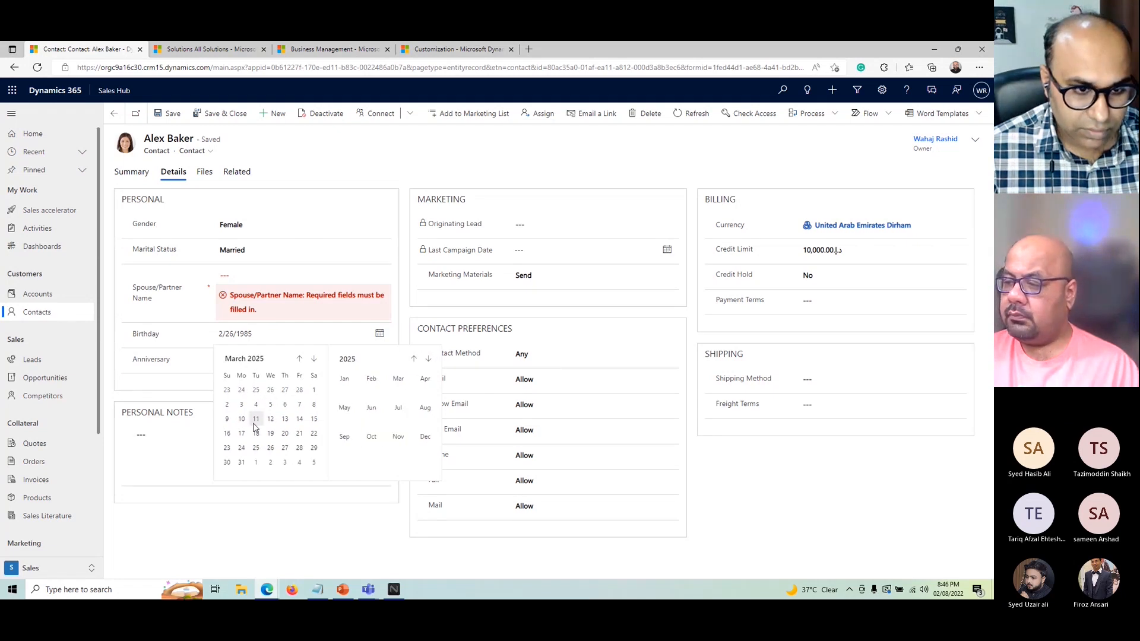
{"action": "left_click", "coordinate": [255, 420]}
Enter 1234 as the Spouse/Partner Name and save the contact record
{"action": "left_click", "coordinate": [234, 275]}
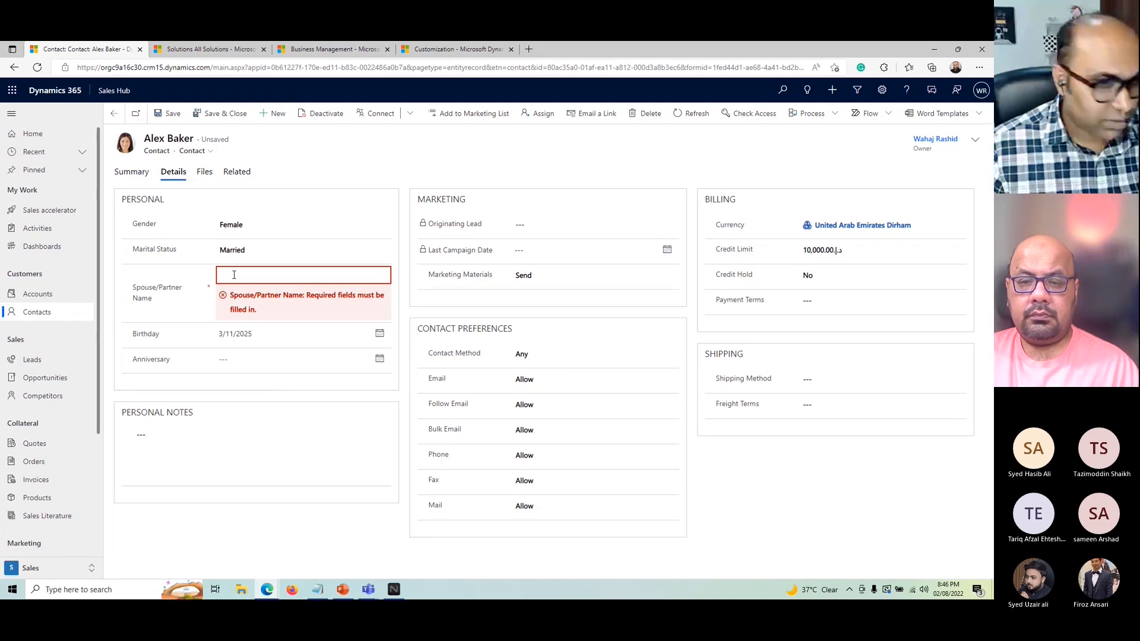
{"action": "key", "text": "ctrl+s"}
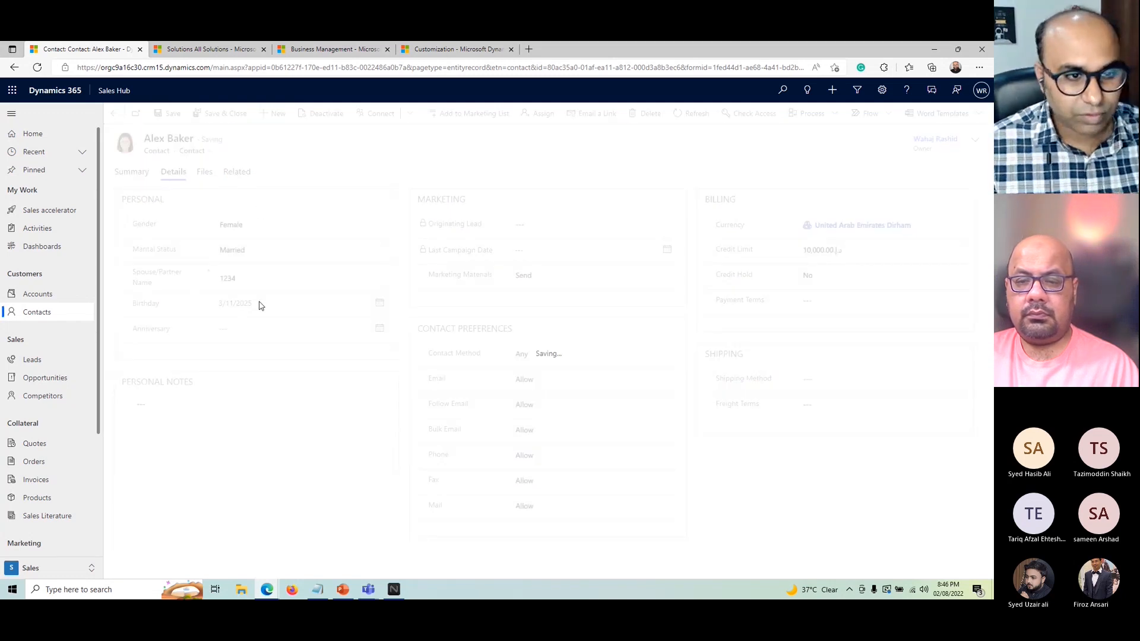
{"action": "left_click", "coordinate": [250, 276]}
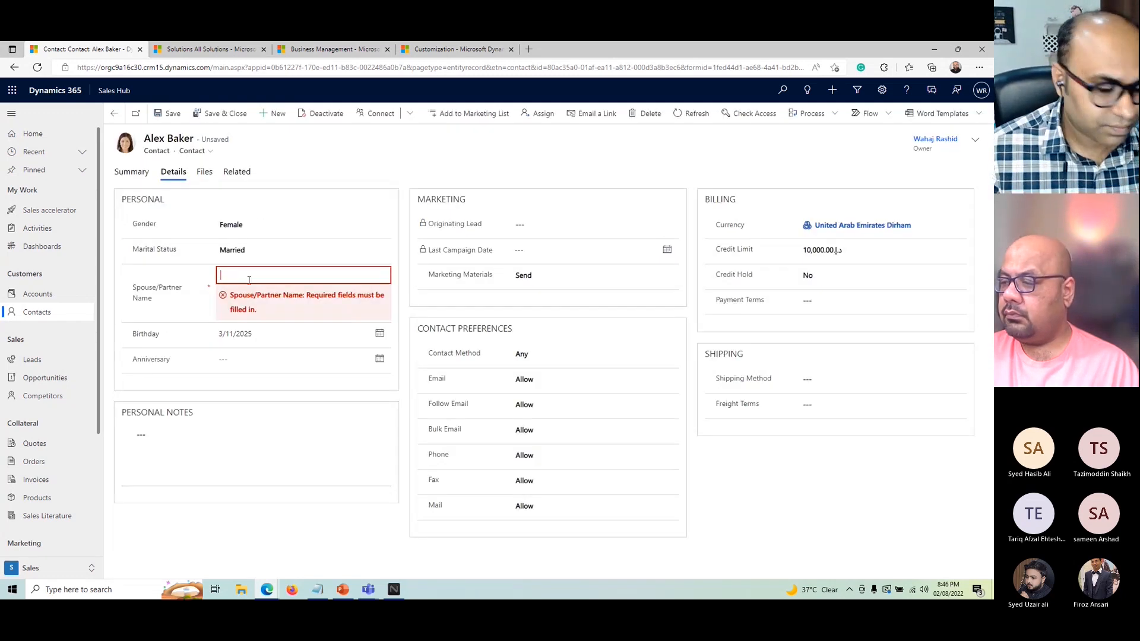
{"action": "type", "text": "123"}
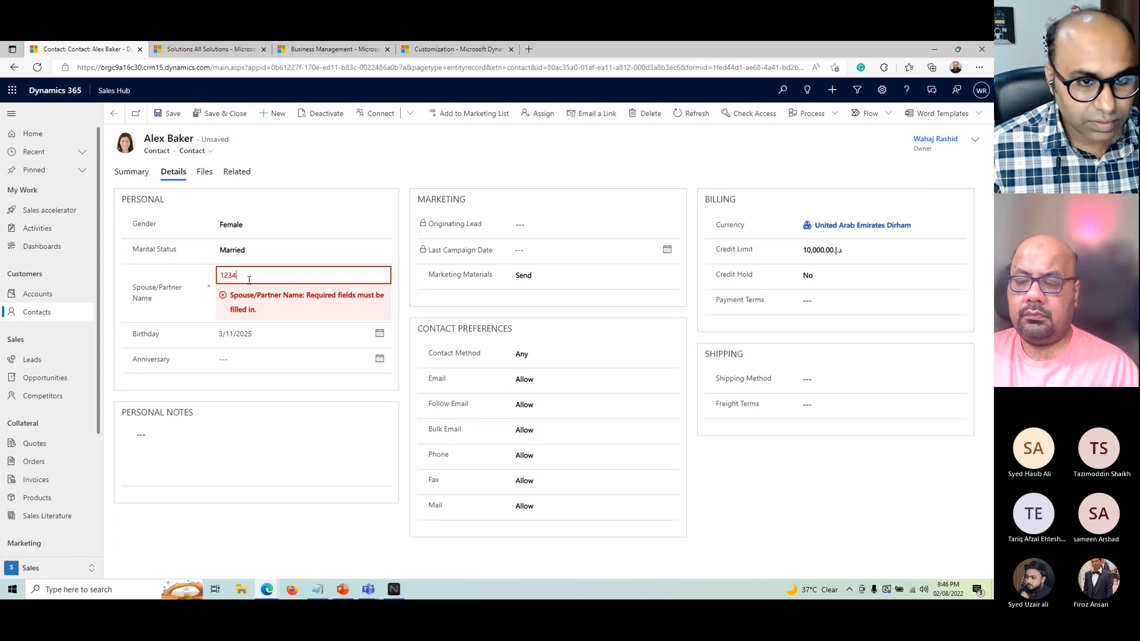
{"action": "type", "text": "4"}
{"action": "key", "text": "ctrl+s"}
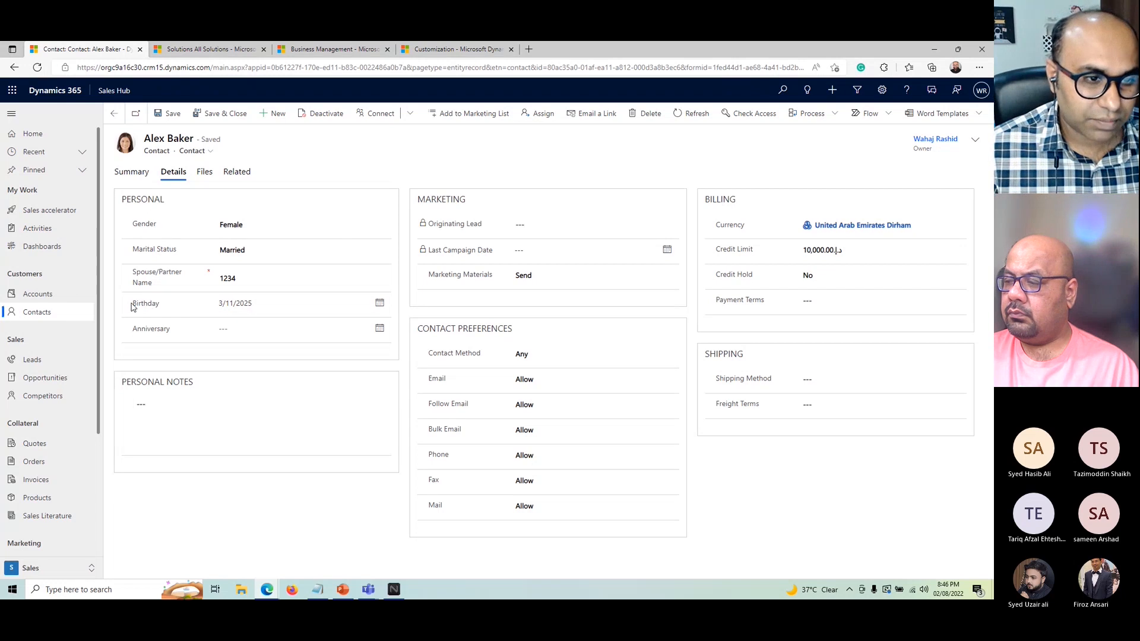
{"action": "left_click_drag", "start_coordinate": [134, 307], "coordinate": [172, 305]}
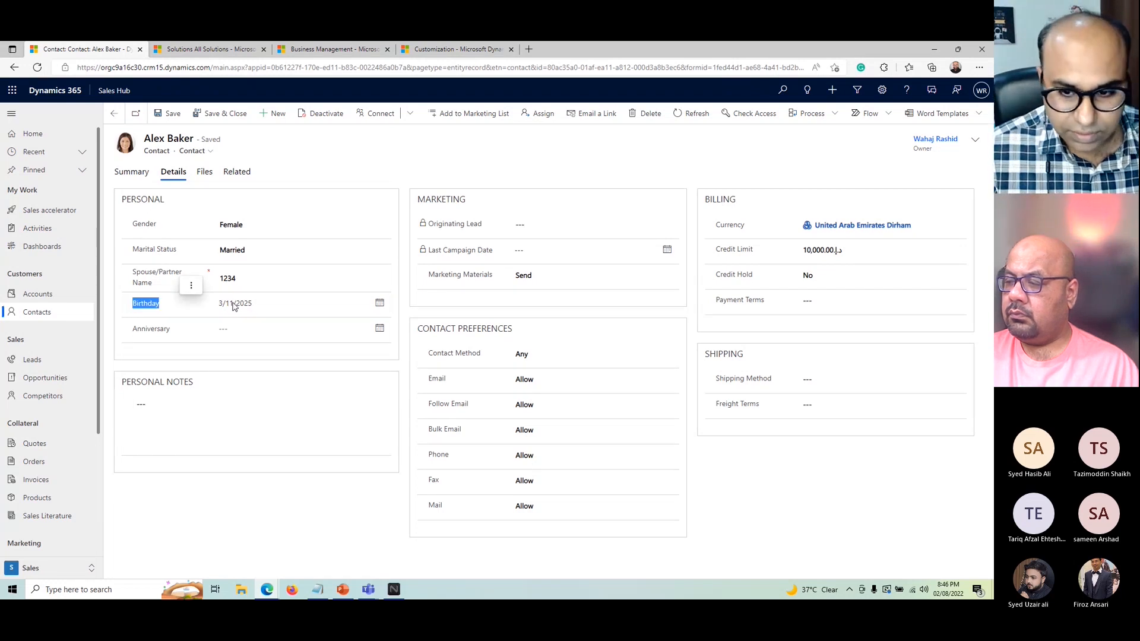
Switch to the business rule designer and deactivate the rule, confirming the deactivation
{"action": "key", "text": "alt+Tab"}
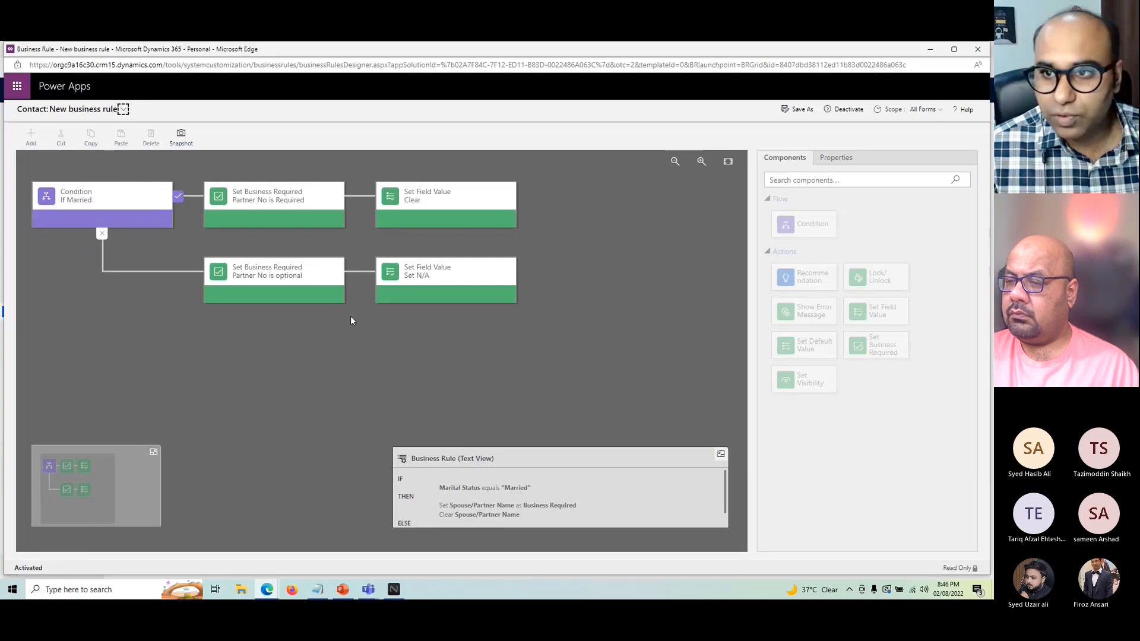
{"action": "left_click", "coordinate": [844, 109]}
{"action": "left_click", "coordinate": [547, 379]}
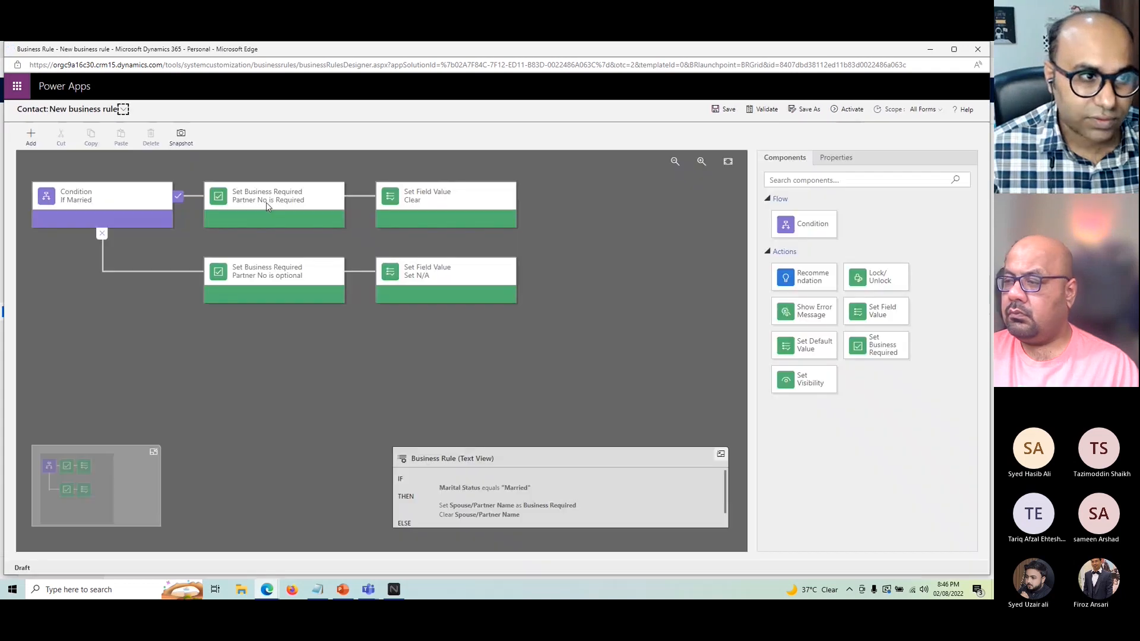
Add a Lock/Unlock action after the Set N/A action on the false branch of the If Married condition
{"action": "left_click", "coordinate": [35, 138]}
{"action": "left_click", "coordinate": [92, 224]}
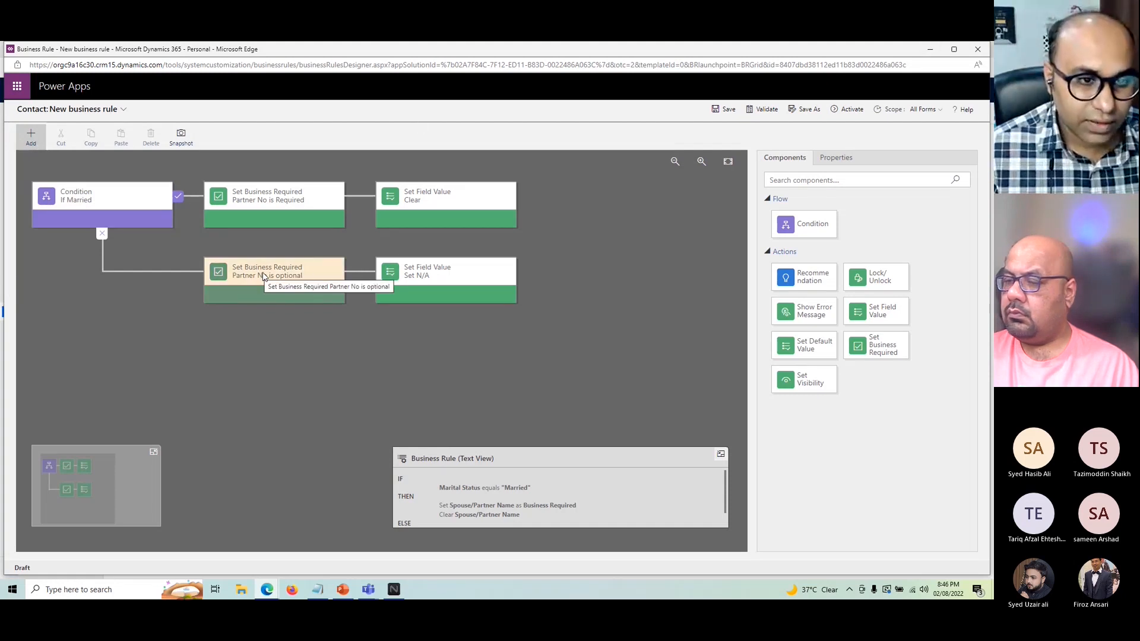
{"action": "left_click", "coordinate": [127, 223]}
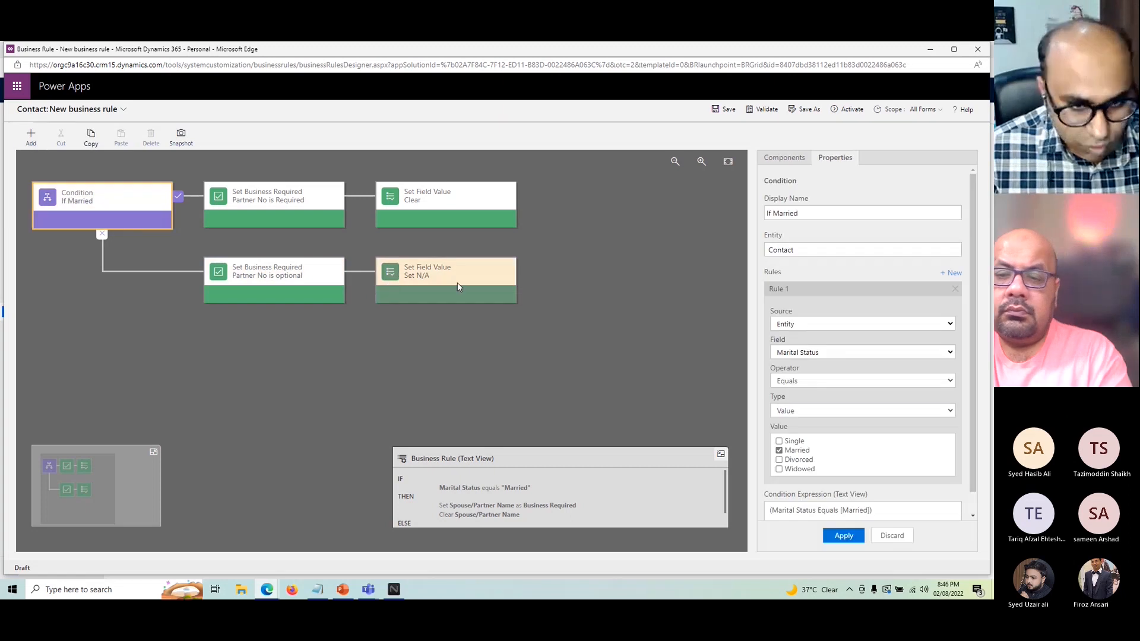
{"action": "left_click", "coordinate": [28, 137]}
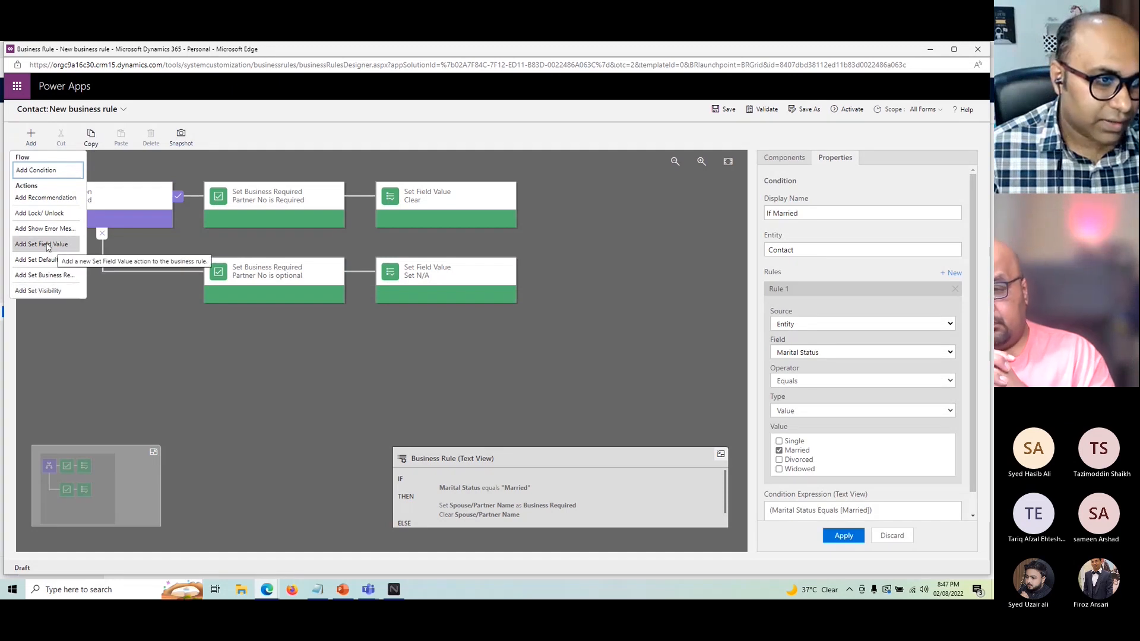
{"action": "left_click", "coordinate": [64, 276]}
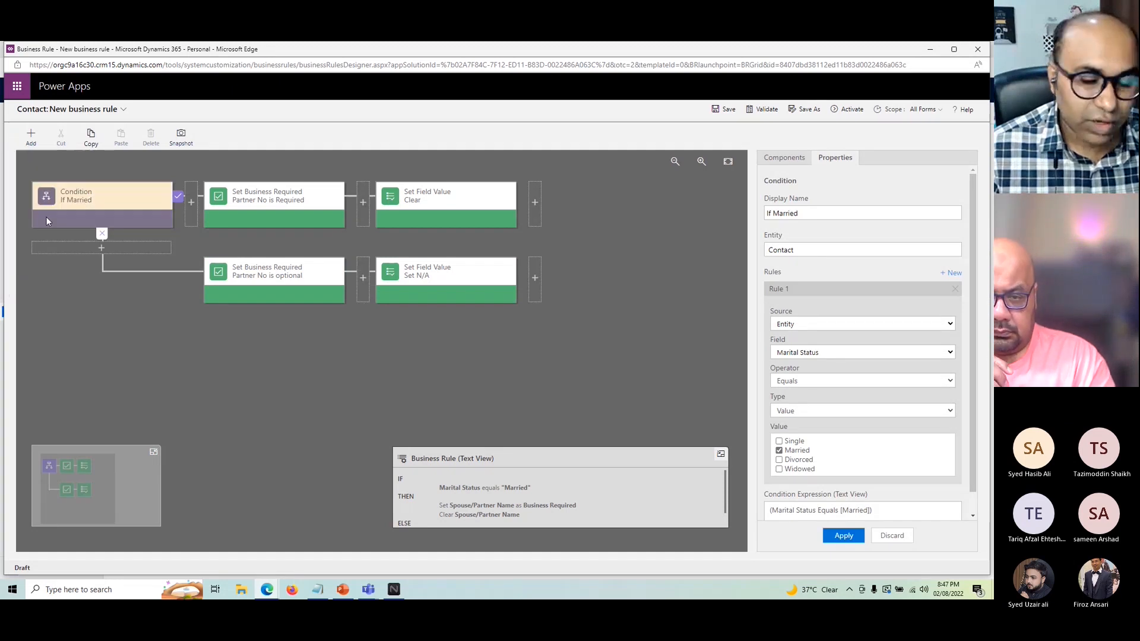
{"action": "left_click", "coordinate": [536, 272]}
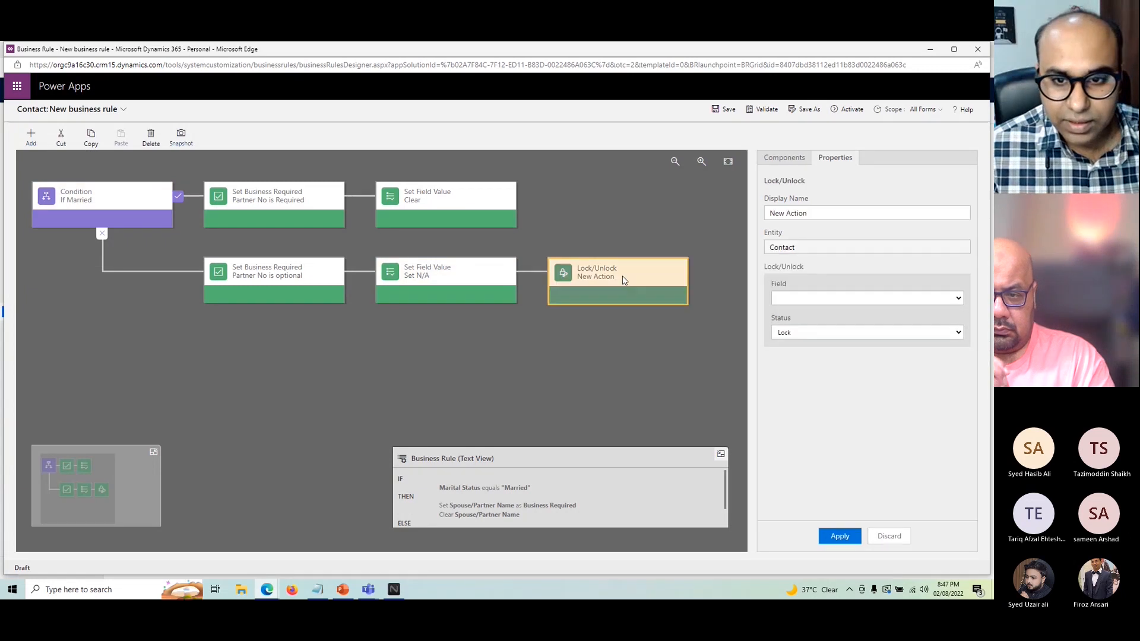
Configure the false-branch Lock/Unlock action to lock the Anniversary field and apply its properties
{"action": "left_click", "coordinate": [818, 298]}
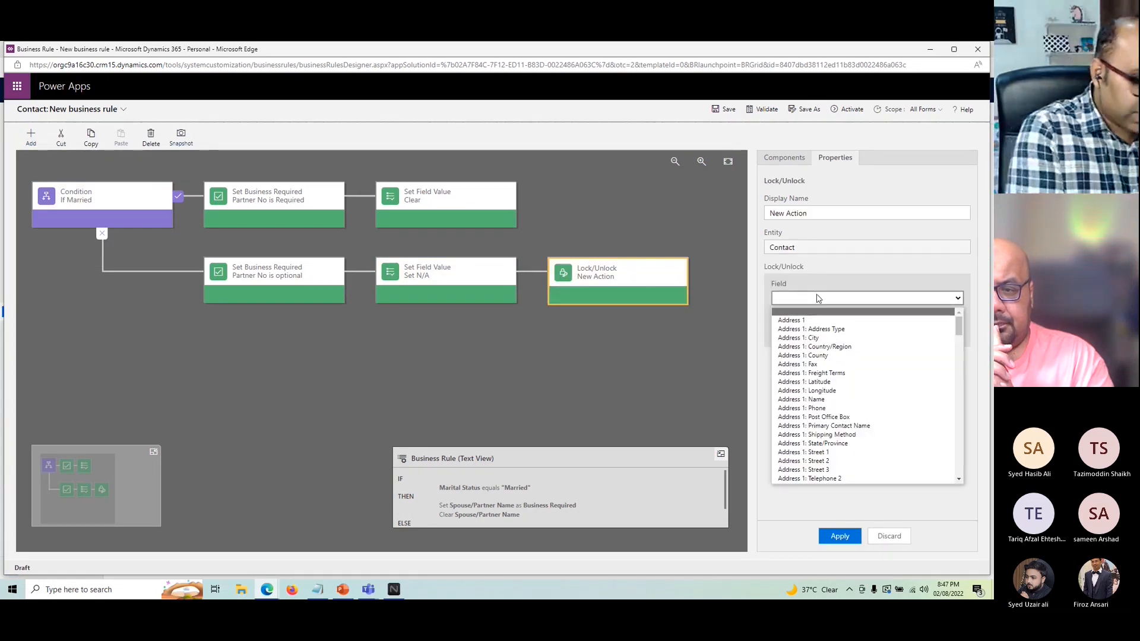
{"action": "type", "text": "an"}
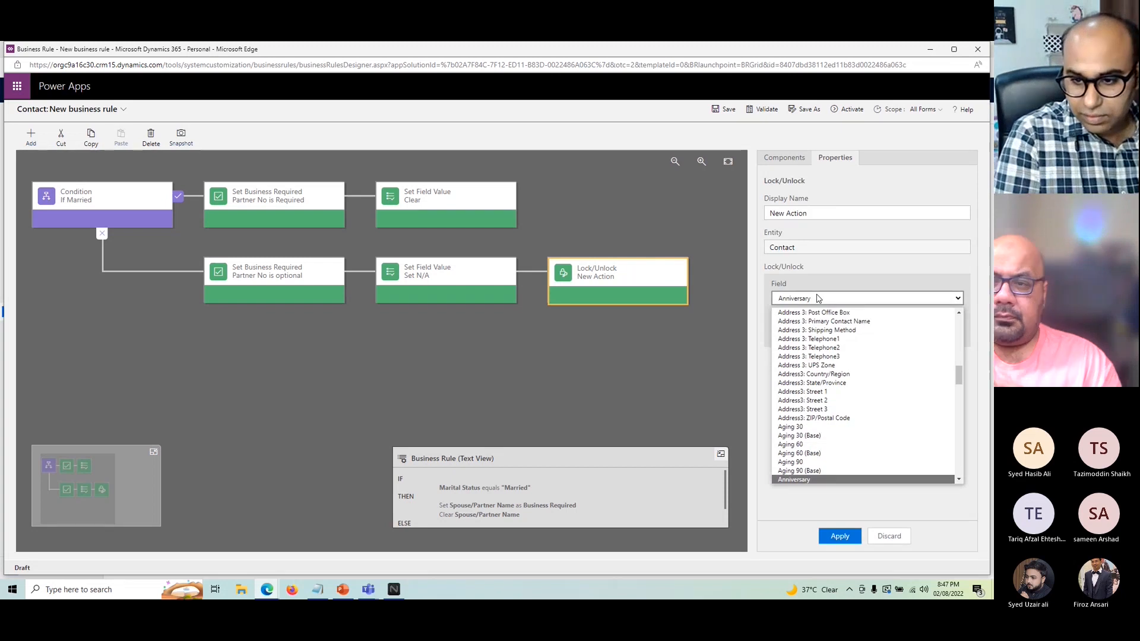
{"action": "left_click", "coordinate": [818, 298]}
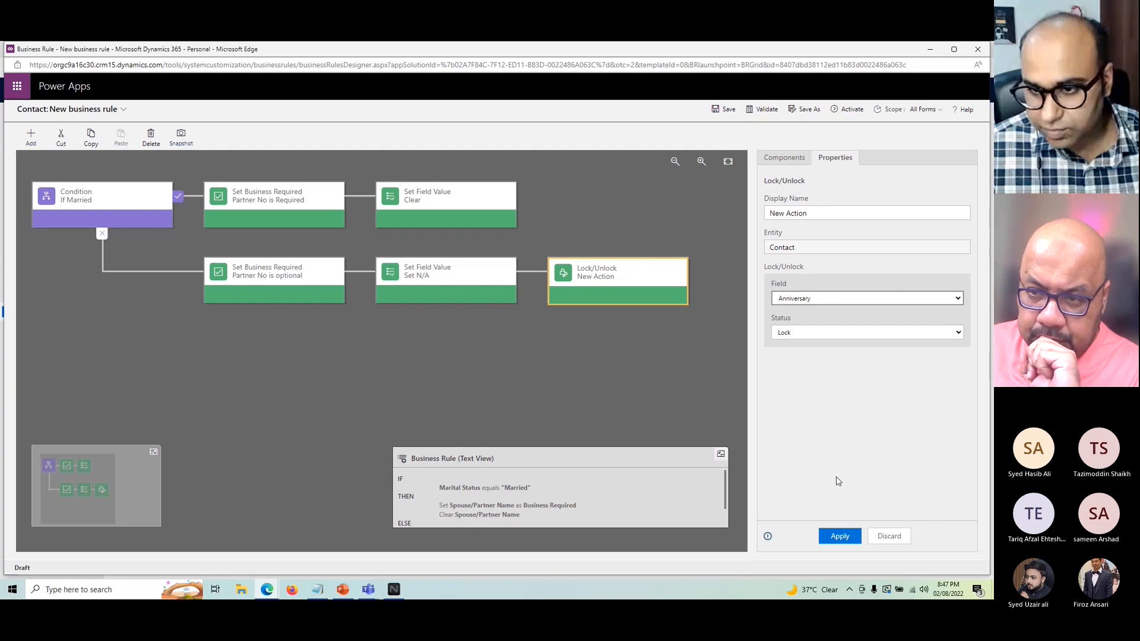
{"action": "left_click", "coordinate": [841, 536]}
Add a Lock/Unlock action after the Clear action on the true branch of the If Married condition
{"action": "left_click", "coordinate": [66, 187]}
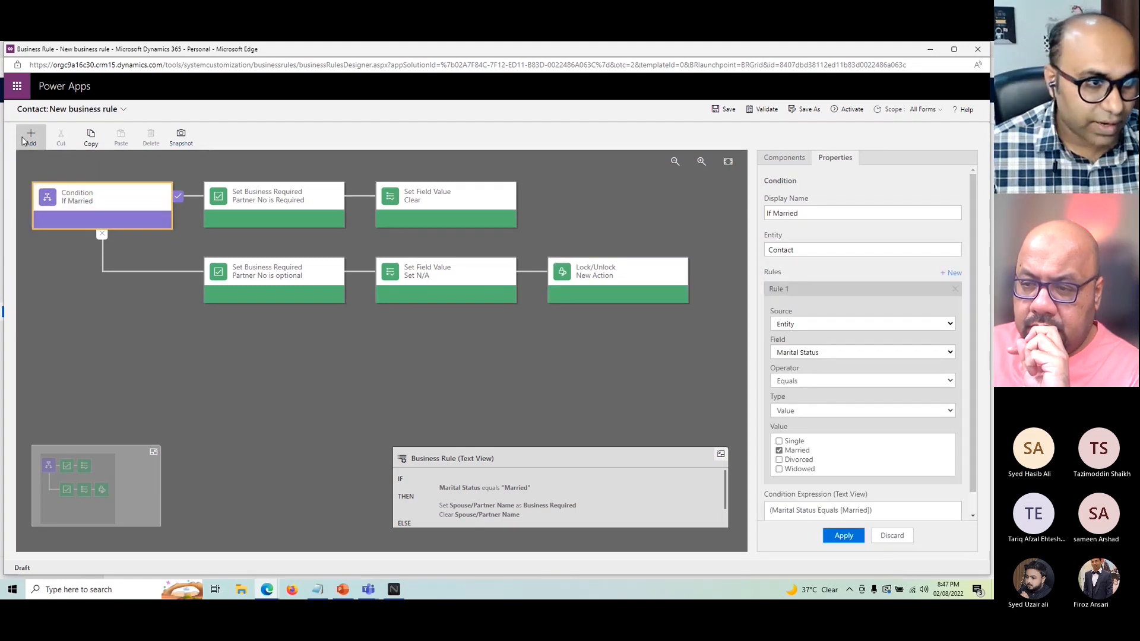
{"action": "left_click", "coordinate": [27, 139]}
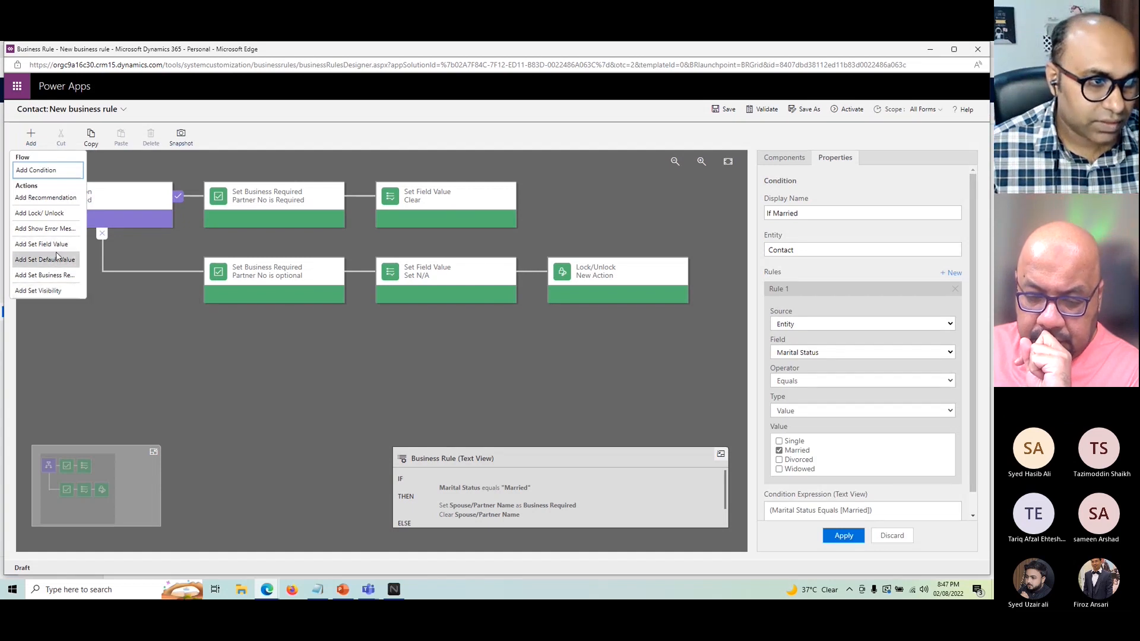
{"action": "left_click", "coordinate": [54, 215]}
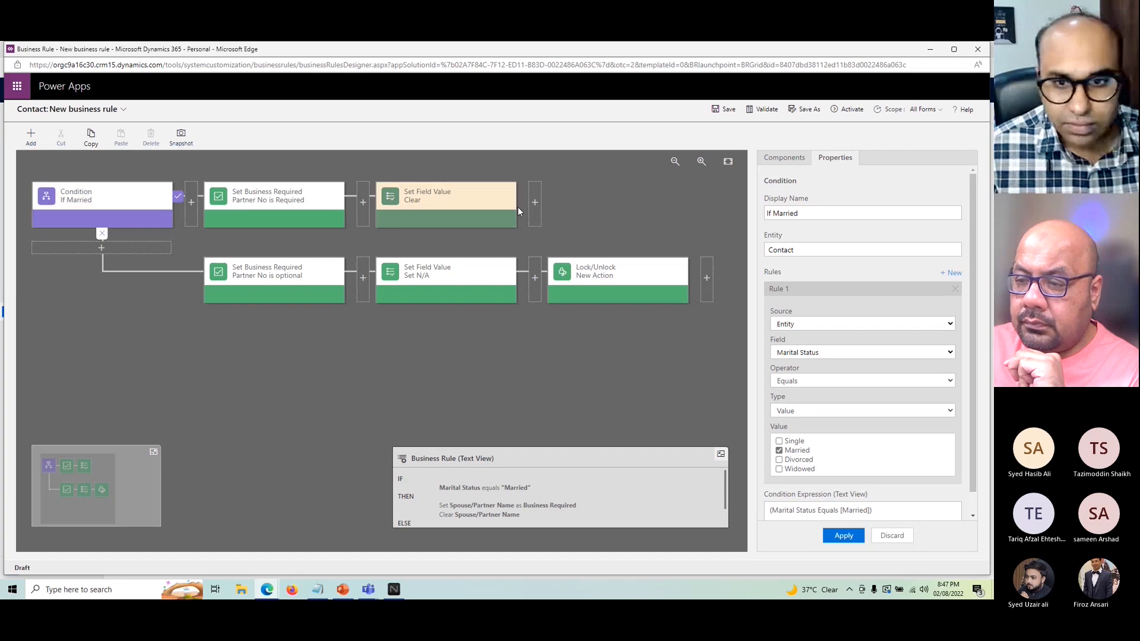
{"action": "left_click", "coordinate": [535, 205]}
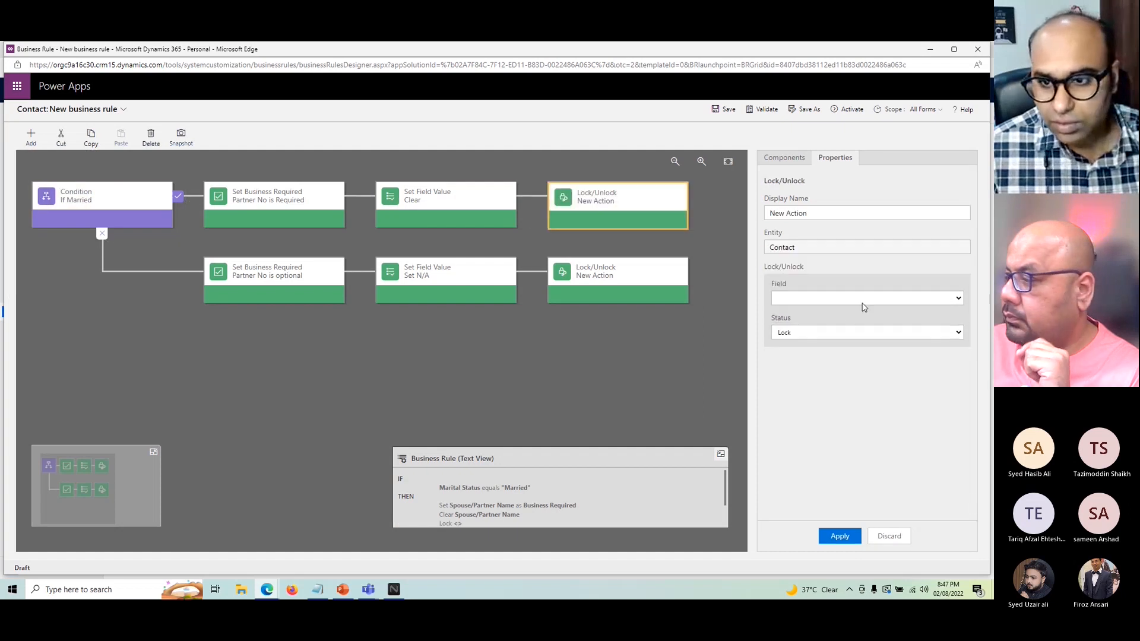
Configure the true-branch Lock/Unlock action with the Anniversary field and Unlock status, and apply its properties
{"action": "left_click", "coordinate": [825, 298]}
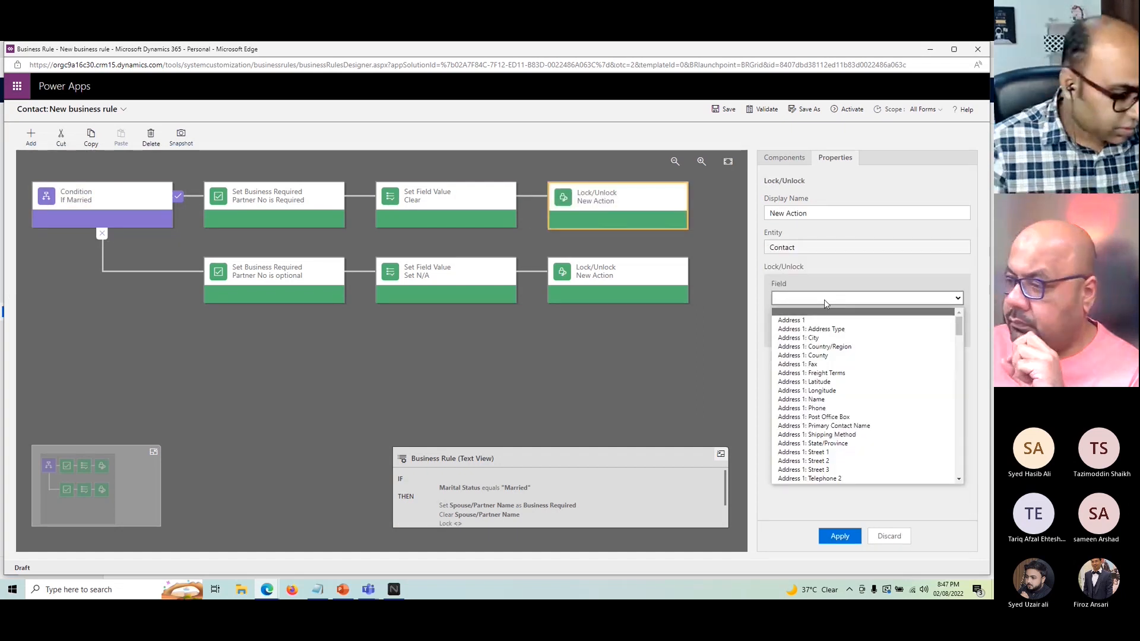
{"action": "type", "text": "an"}
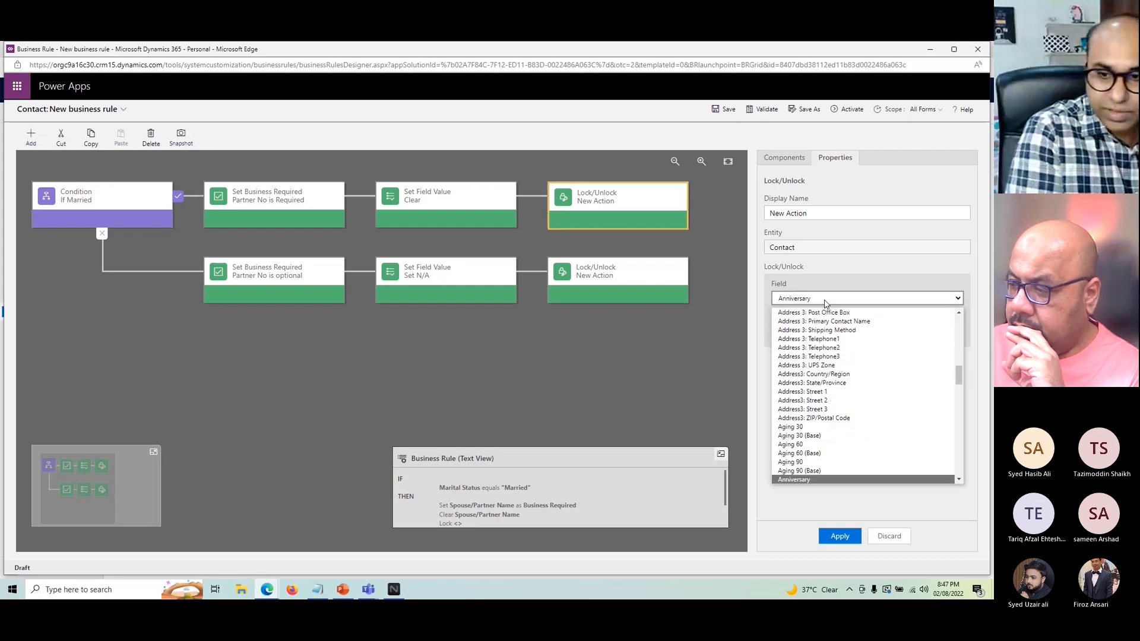
{"action": "key", "text": "Return"}
{"action": "left_click", "coordinate": [831, 333]}
{"action": "left_click", "coordinate": [823, 354]}
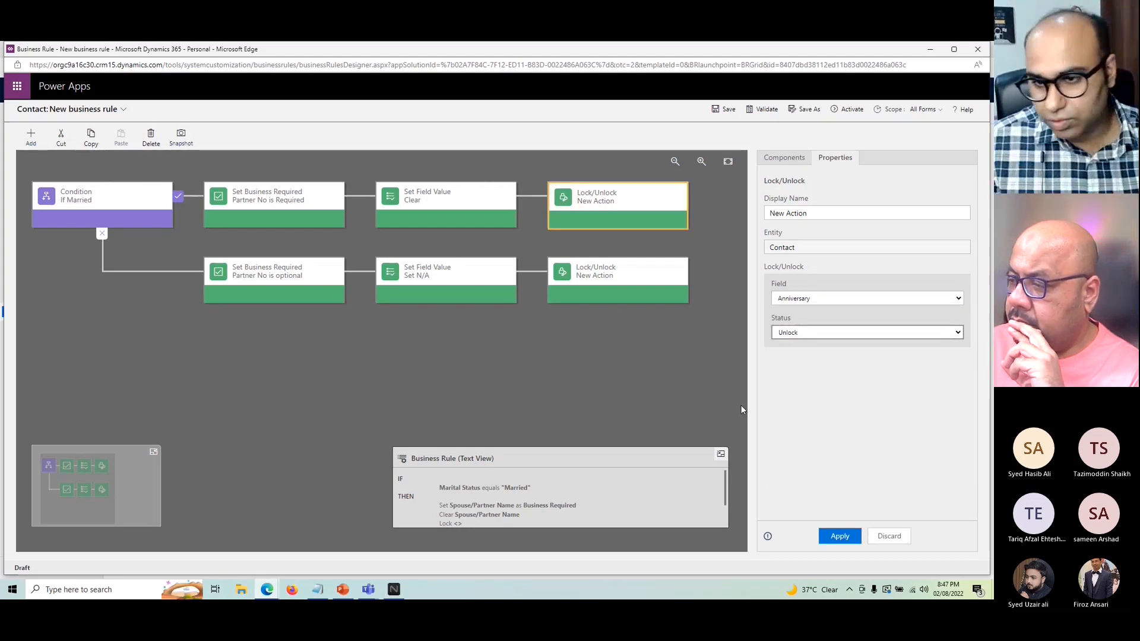
{"action": "left_click", "coordinate": [840, 537]}
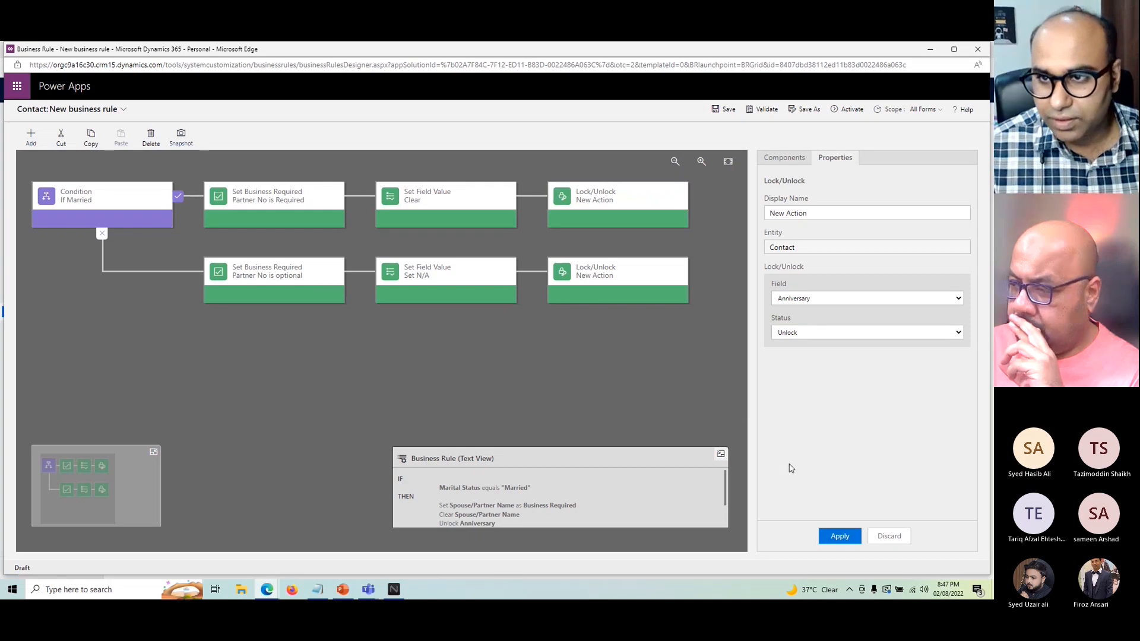
Activate the updated business rule and confirm the activation
{"action": "left_click", "coordinate": [841, 114]}
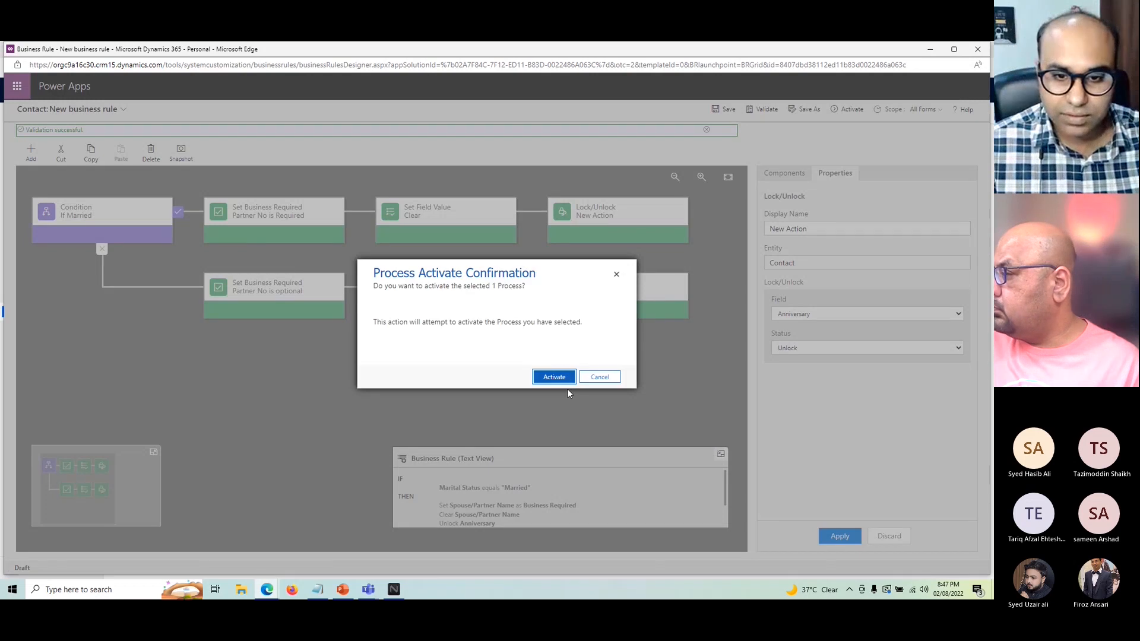
{"action": "left_click", "coordinate": [554, 377]}
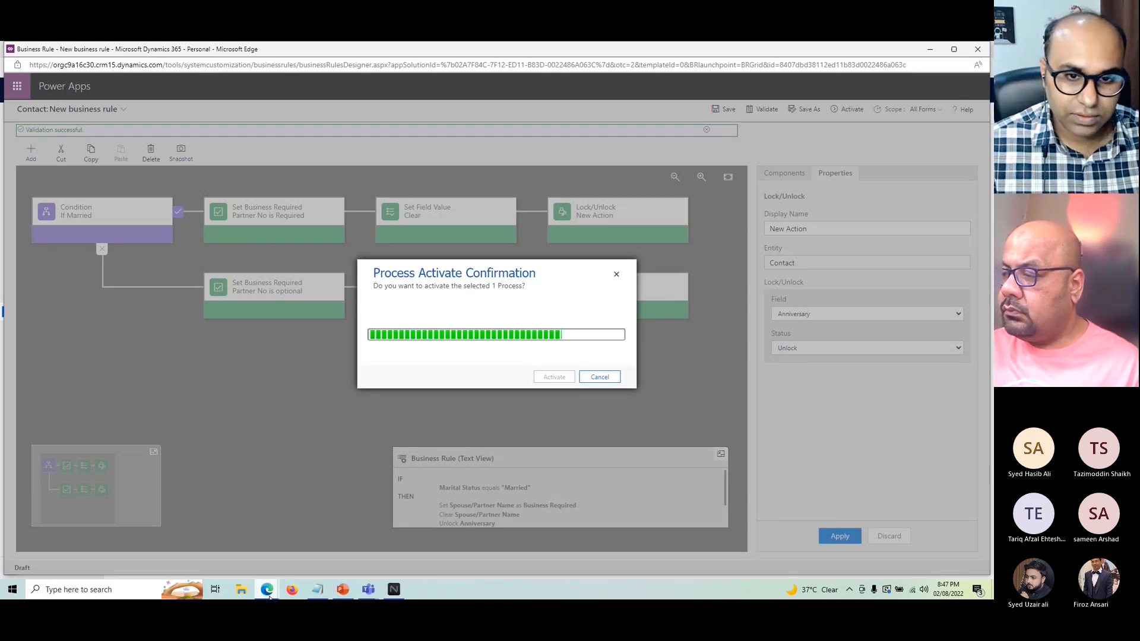
Reload the contact record and set Marital Status to Divorced in its Details section to test the Anniversary lock
{"action": "mouse_move", "coordinate": [267, 591]}
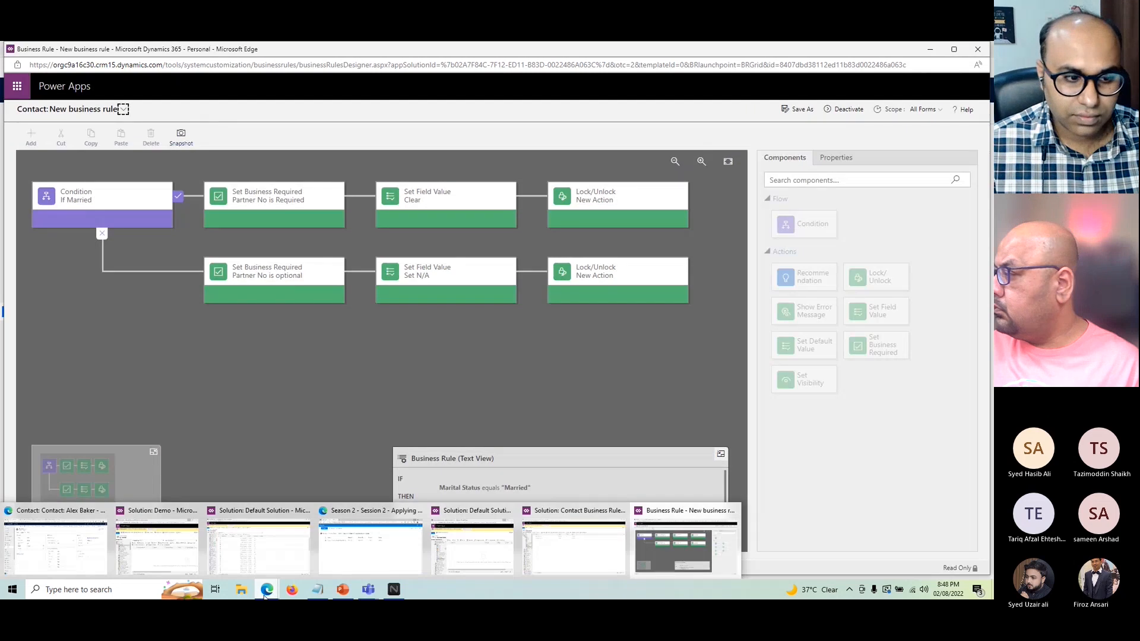
{"action": "left_click", "coordinate": [60, 543]}
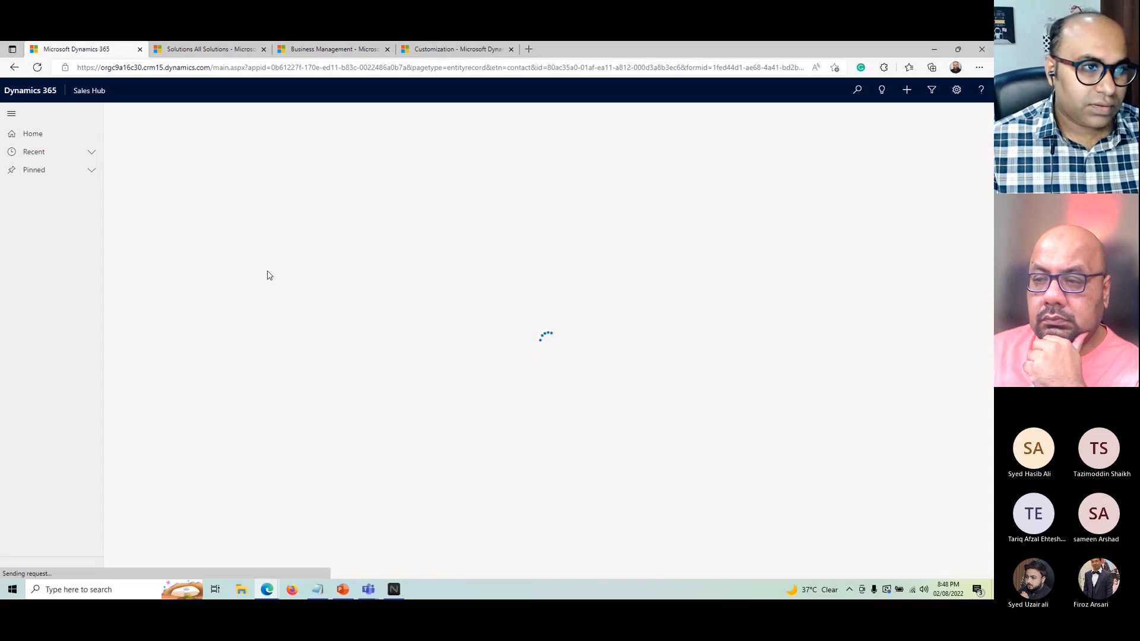
{"action": "left_click", "coordinate": [173, 171]}
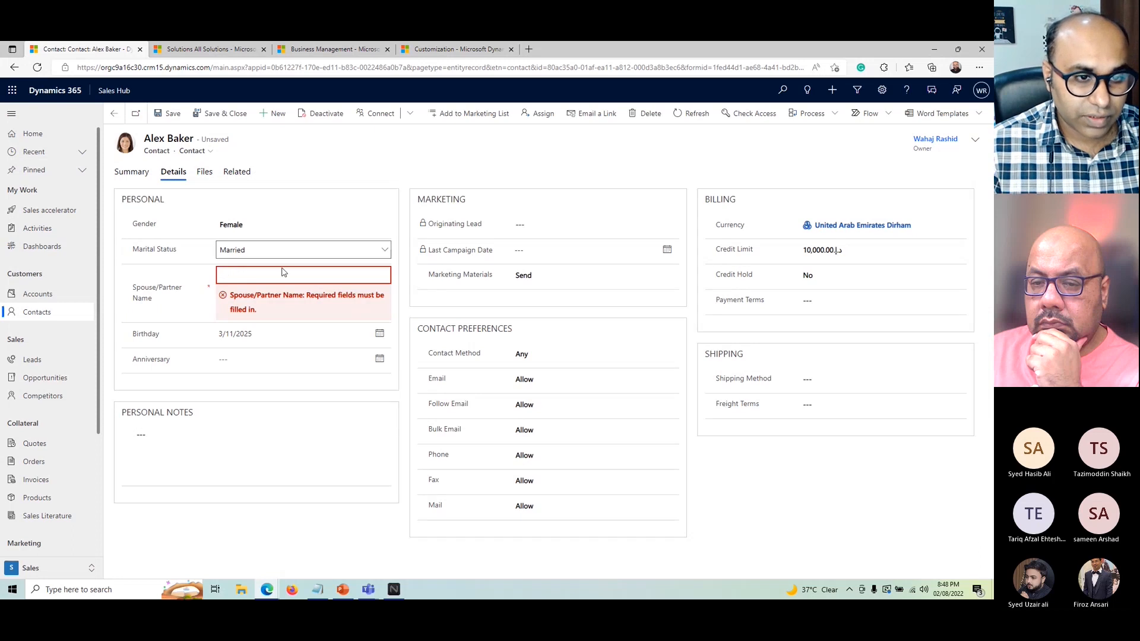
{"action": "left_click", "coordinate": [251, 250]}
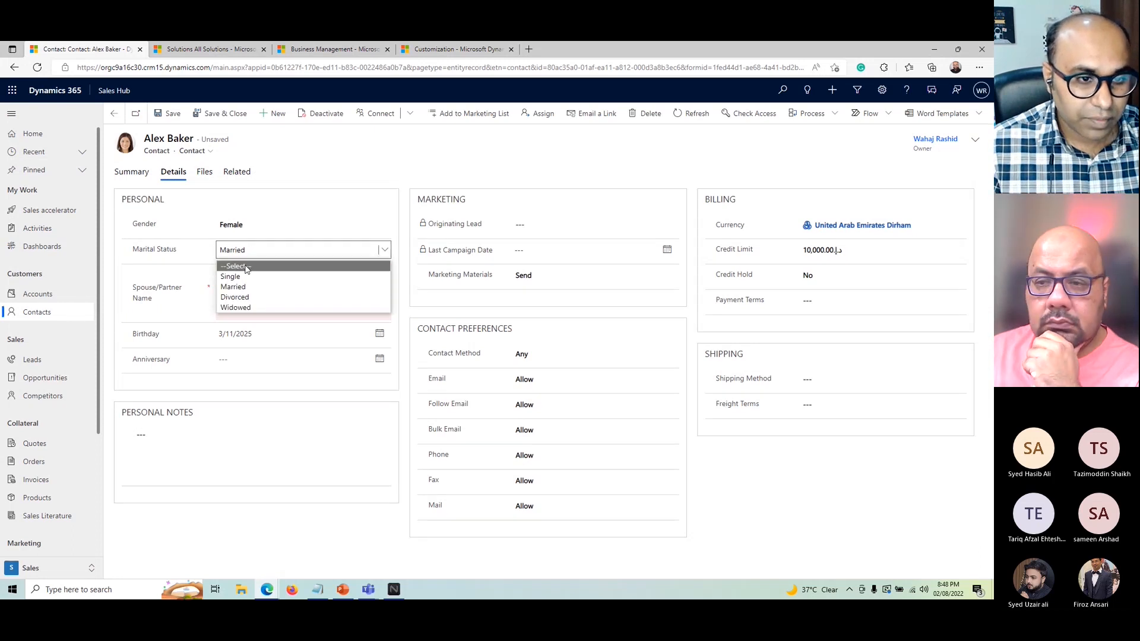
{"action": "left_click", "coordinate": [257, 300]}
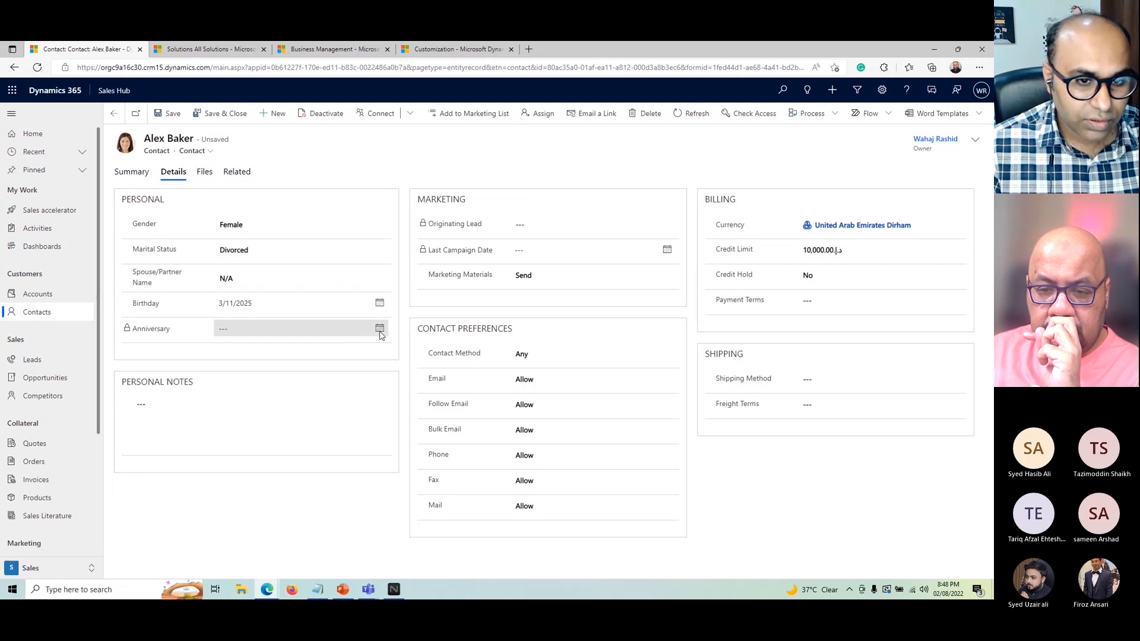
Set the contact's Marital Status to Married and open the Anniversary calendar to test the unlock
{"action": "left_click", "coordinate": [267, 250]}
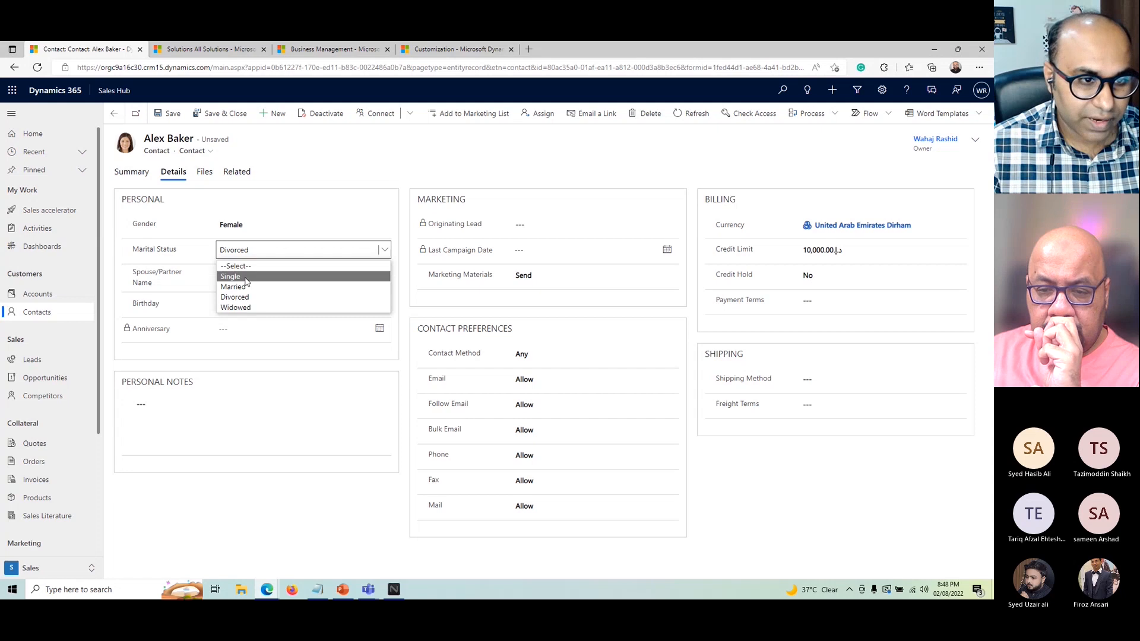
{"action": "left_click", "coordinate": [250, 285]}
{"action": "left_click", "coordinate": [301, 359]}
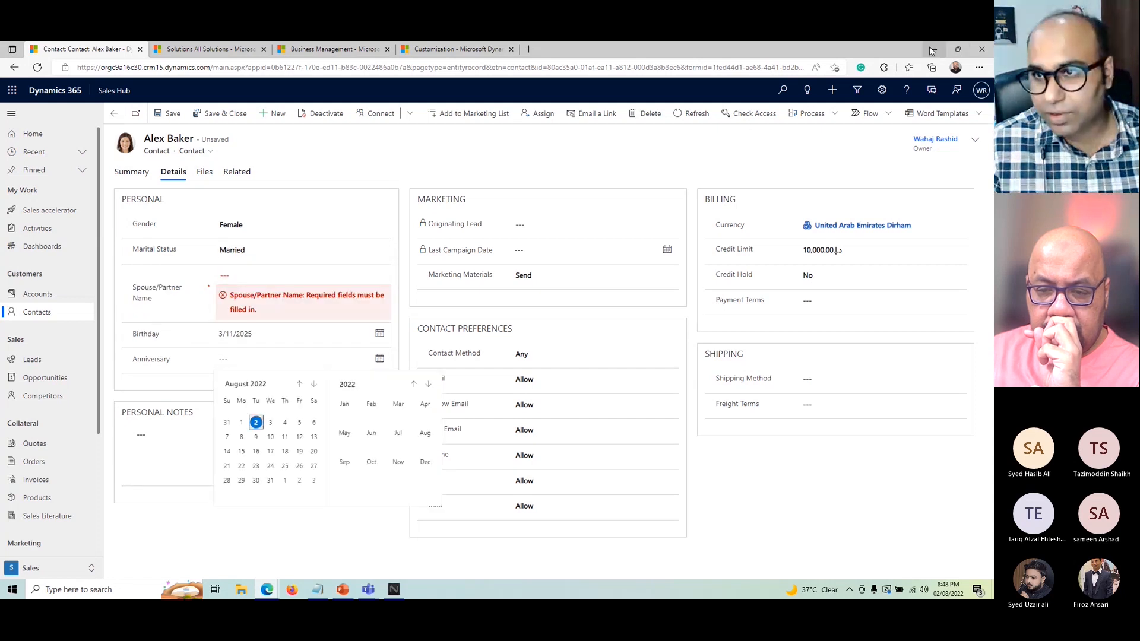
Close the activated rule's designer and set the condition field to Birthday in a new Contact business rule
{"action": "mouse_move", "coordinate": [267, 588]}
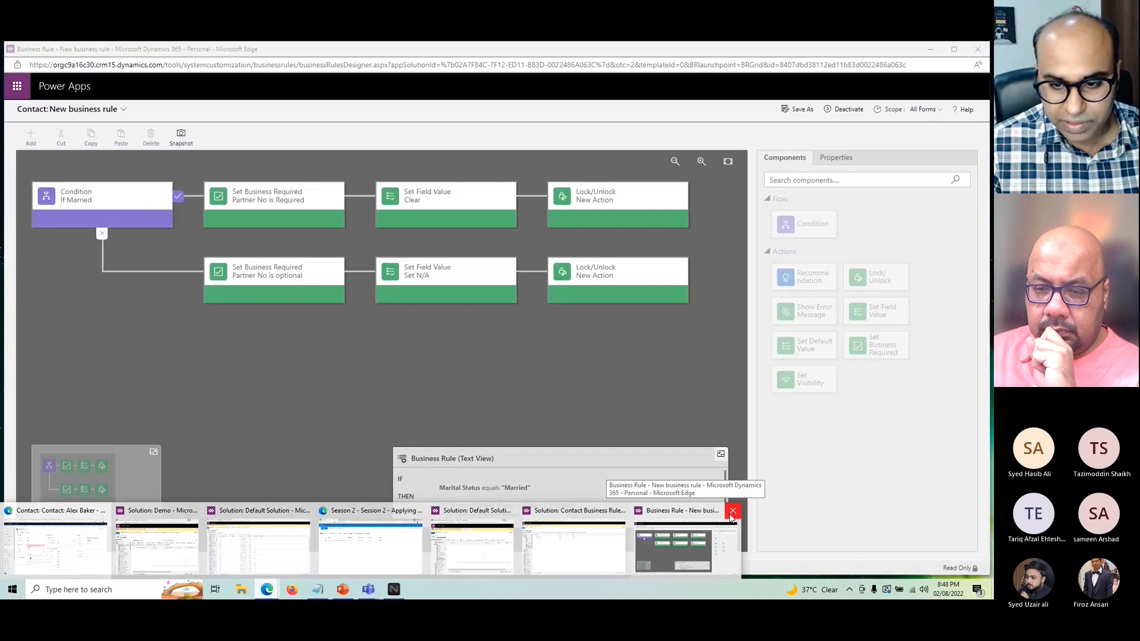
{"action": "left_click", "coordinate": [731, 514]}
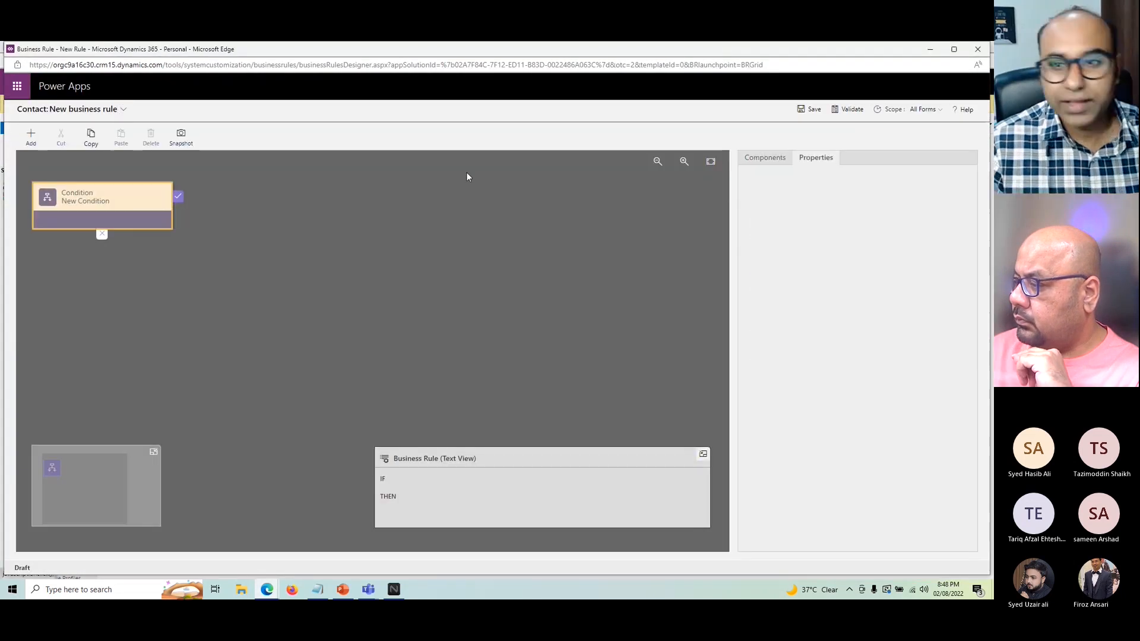
{"action": "left_click", "coordinate": [811, 354]}
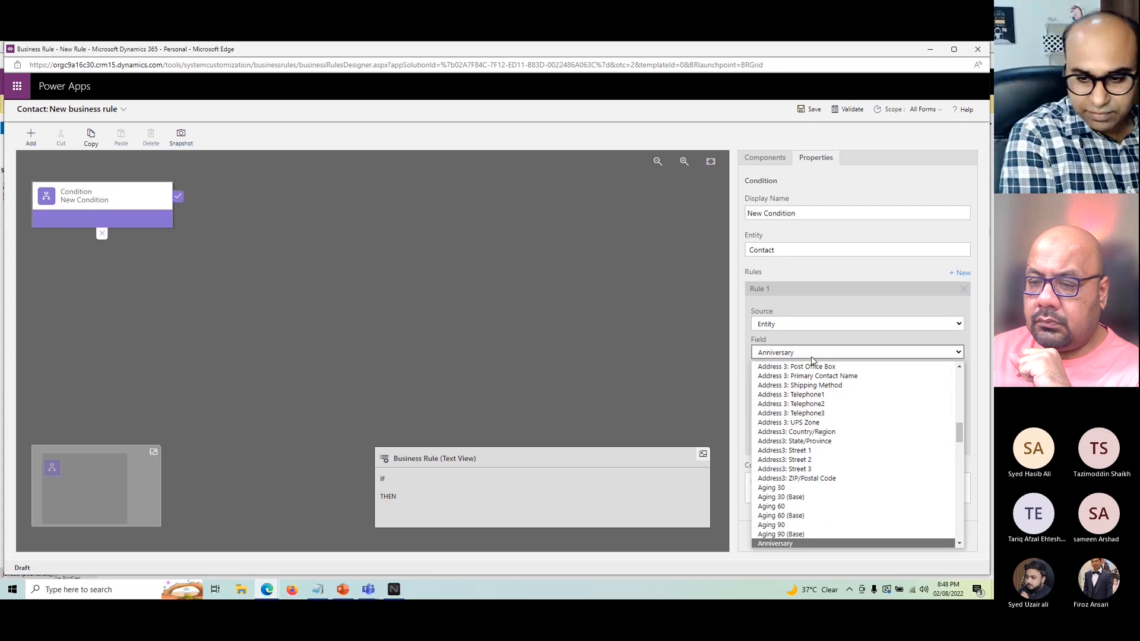
{"action": "left_click", "coordinate": [811, 357]}
{"action": "left_click", "coordinate": [806, 353]}
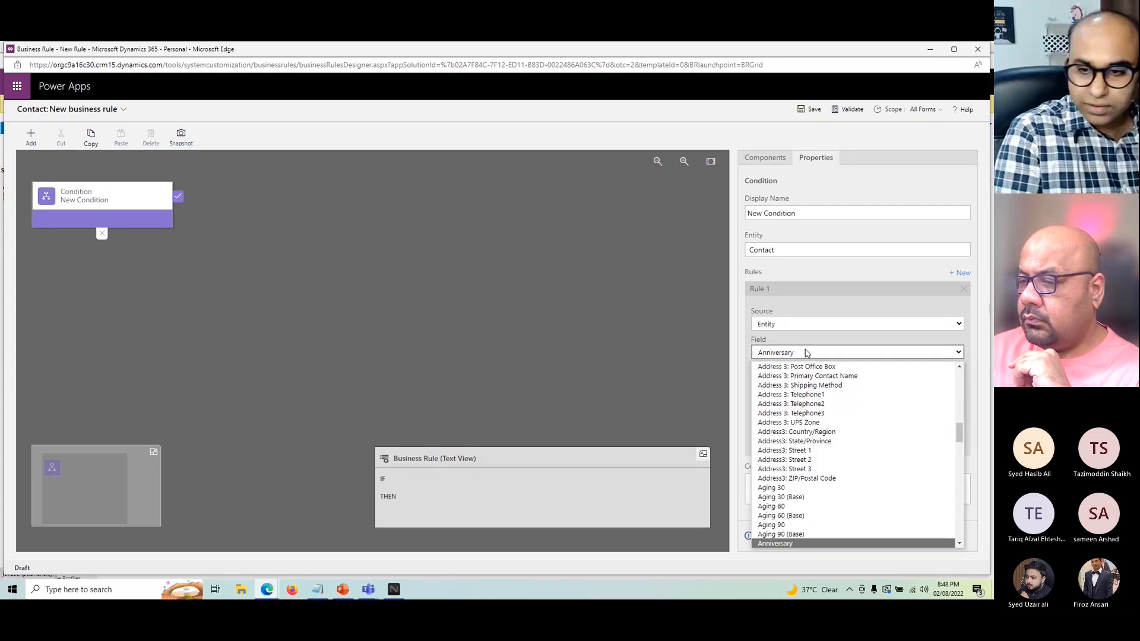
{"action": "key", "text": "Down"}
{"action": "key", "text": "Down"}
{"action": "key", "text": "Down"}
{"action": "key", "text": "Down"}
{"action": "key", "text": "Down"}
{"action": "key", "text": "Down"}
{"action": "key", "text": "Return"}
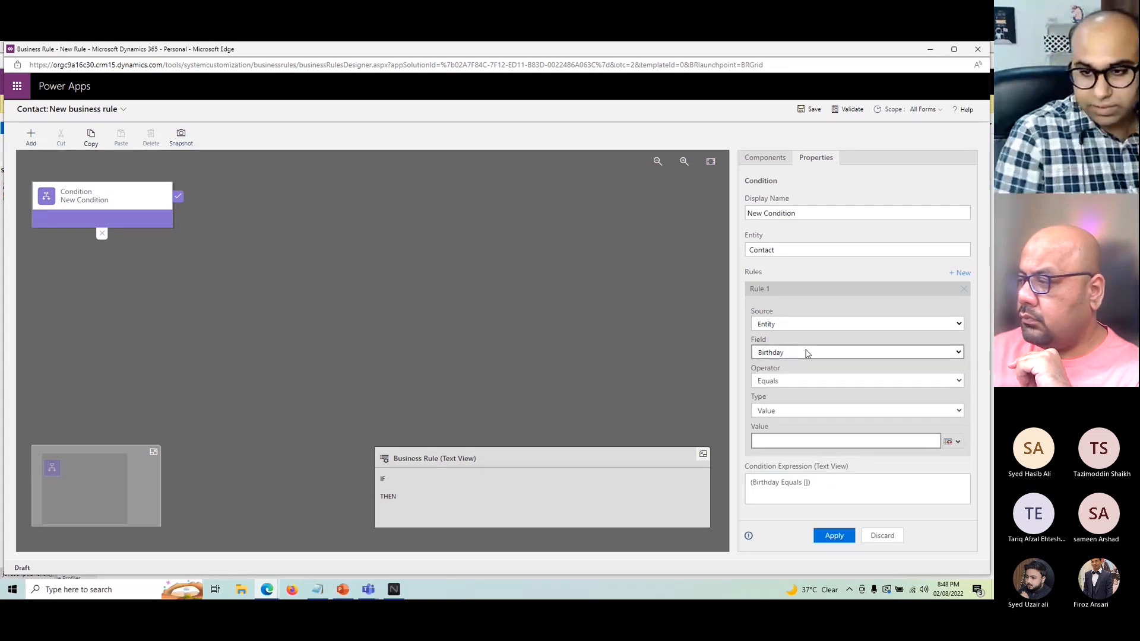
Set the Birthday condition's comparison type to Field and review the available comparison operators
{"action": "left_click", "coordinate": [867, 381]}
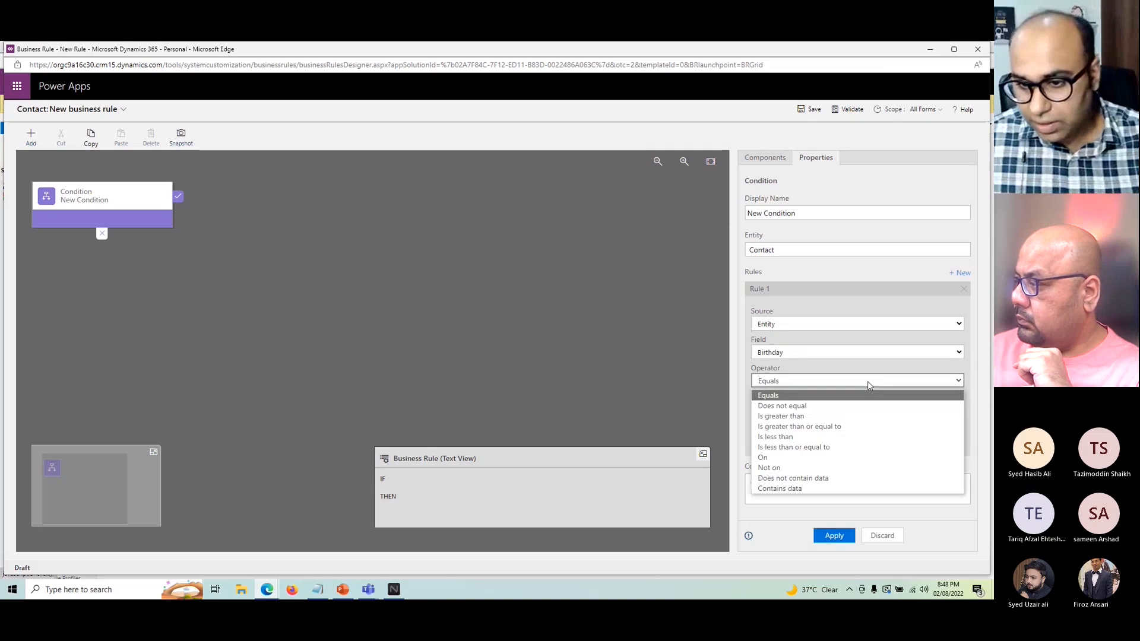
{"action": "left_click", "coordinate": [739, 417]}
{"action": "left_click", "coordinate": [826, 414]}
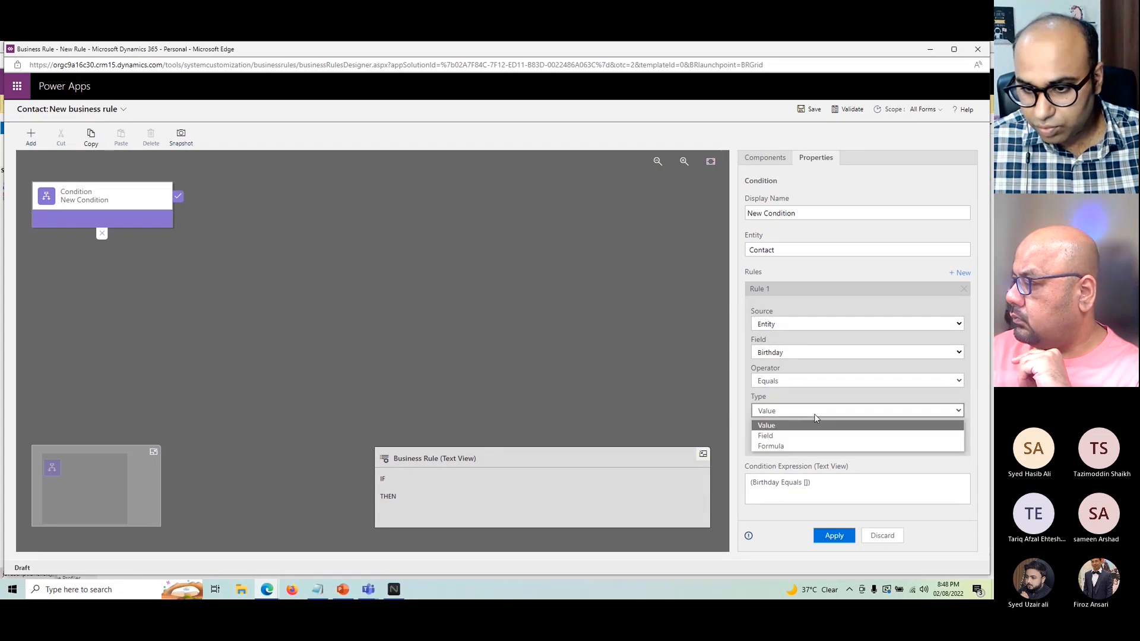
{"action": "left_click", "coordinate": [773, 436]}
{"action": "left_click", "coordinate": [780, 383]}
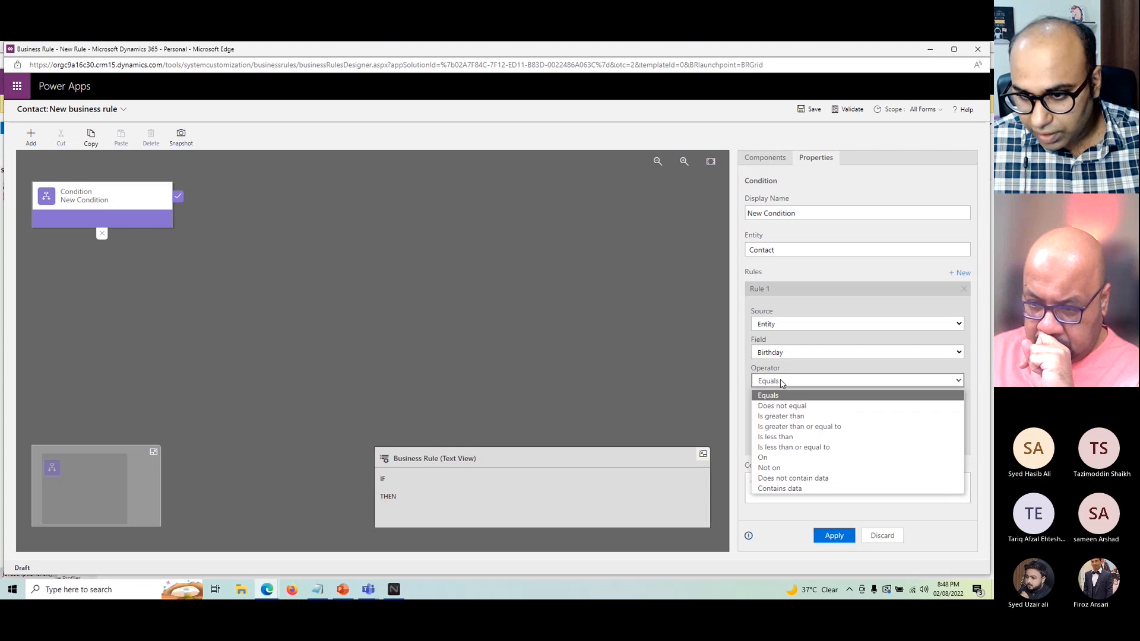
{"action": "left_click", "coordinate": [740, 405]}
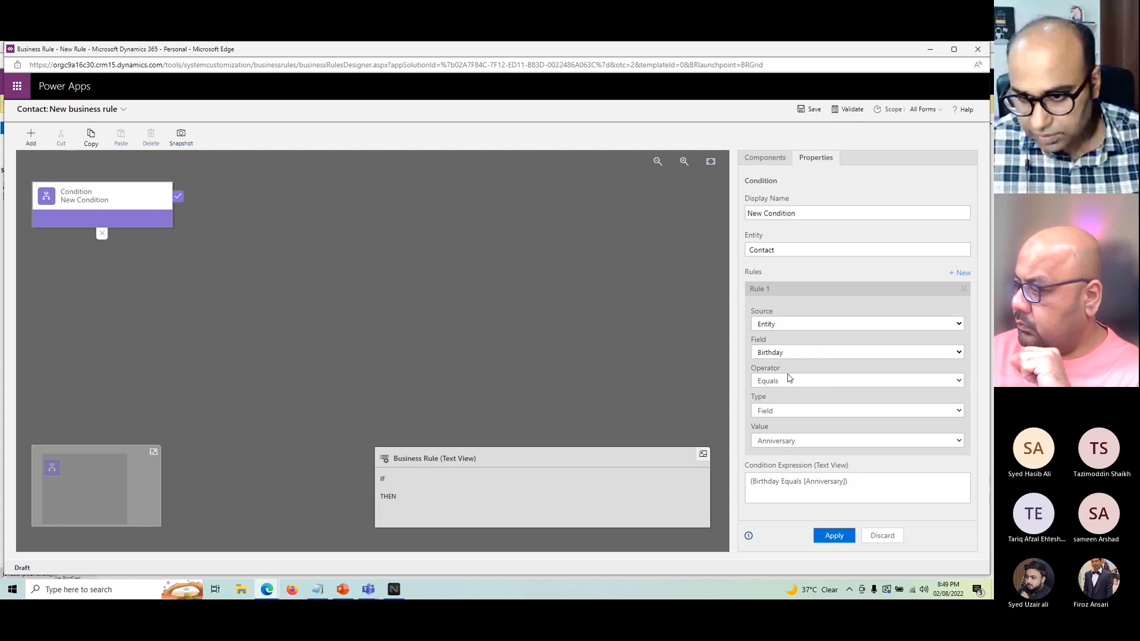
Switch the Birthday condition's comparison type to Formula and examine the date fields and operators it offers
{"action": "left_click", "coordinate": [802, 412]}
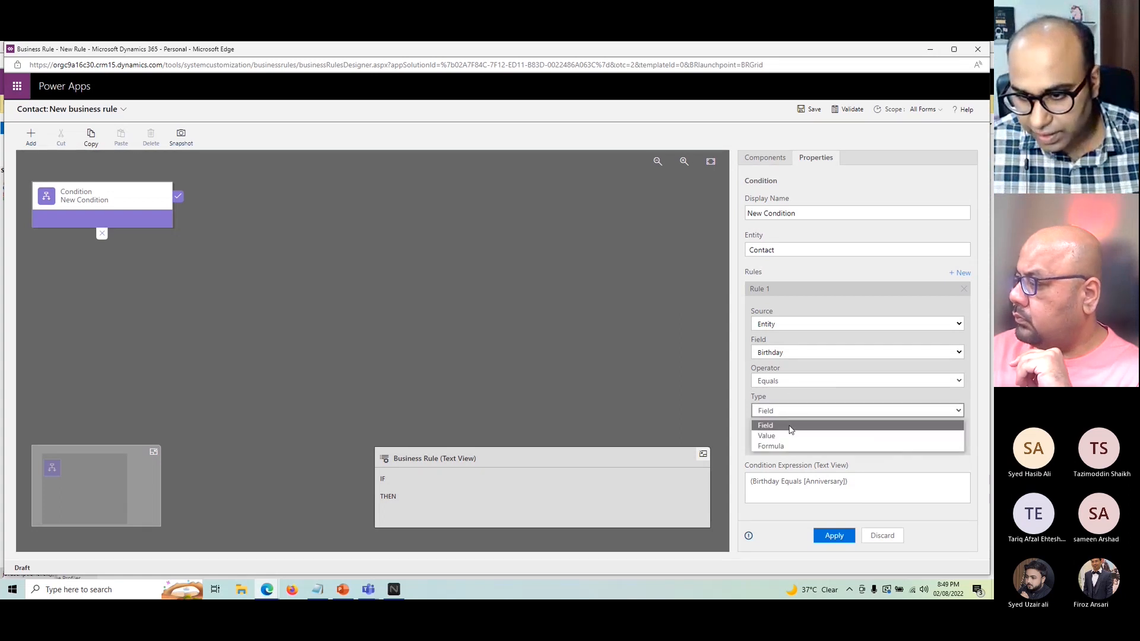
{"action": "left_click", "coordinate": [784, 447]}
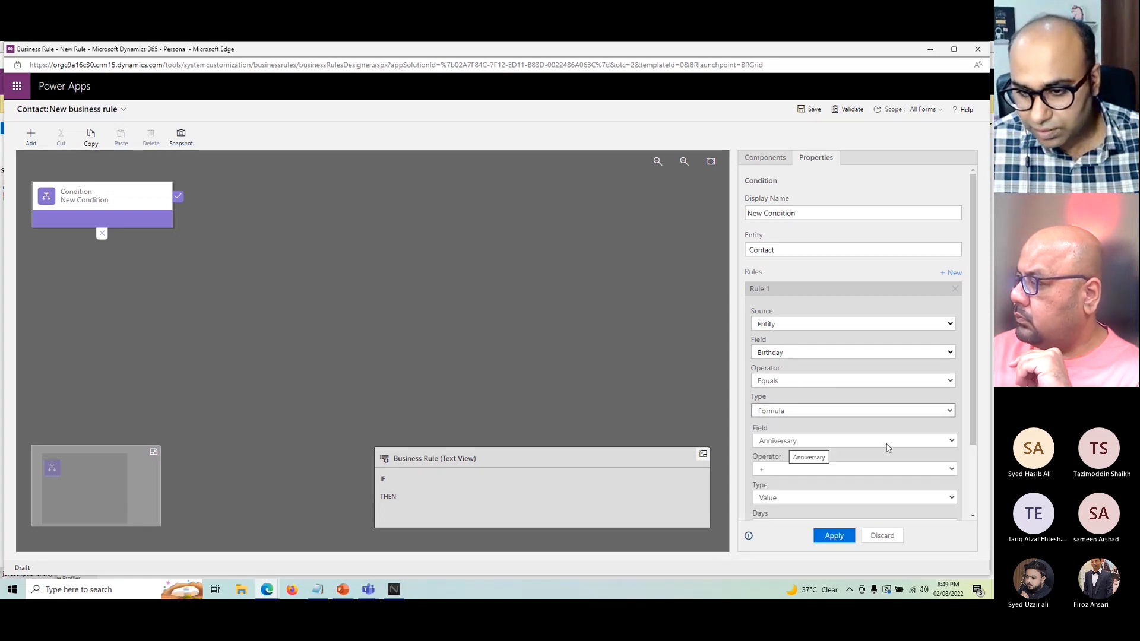
{"action": "scroll", "coordinate": [889, 448], "scroll_direction": "down", "scroll_amount": 3}
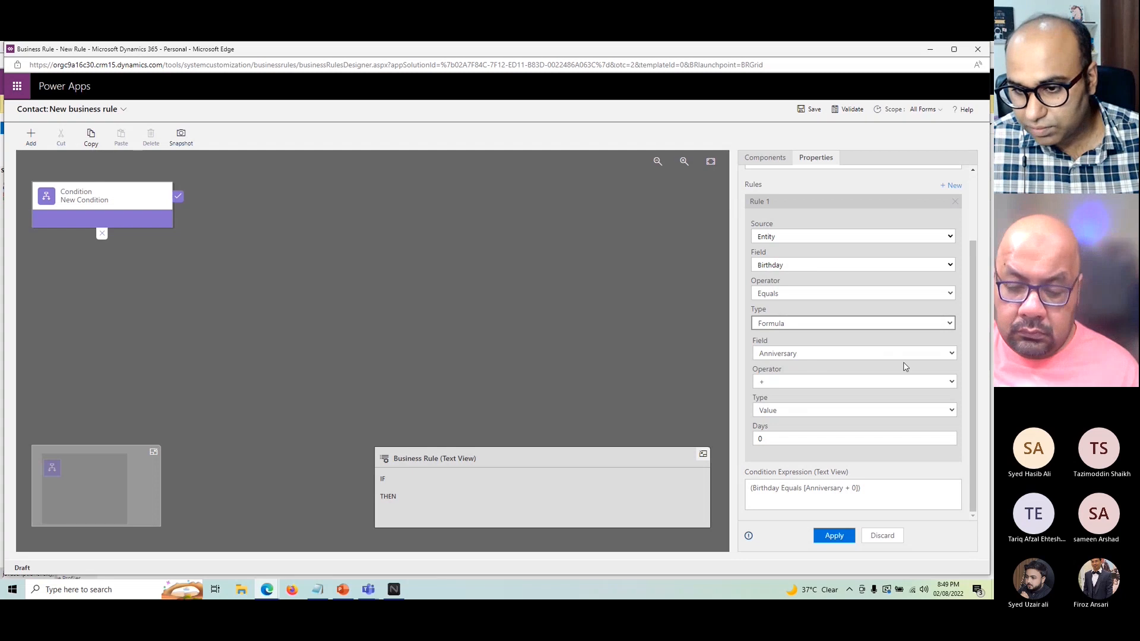
{"action": "left_click", "coordinate": [763, 355]}
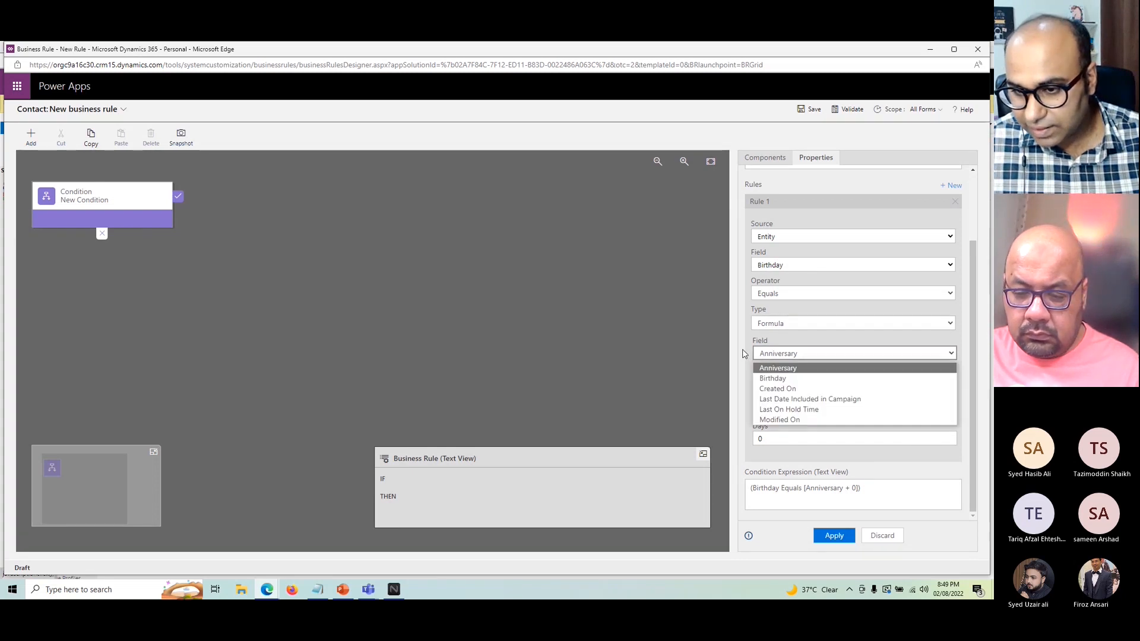
{"action": "left_click", "coordinate": [742, 354]}
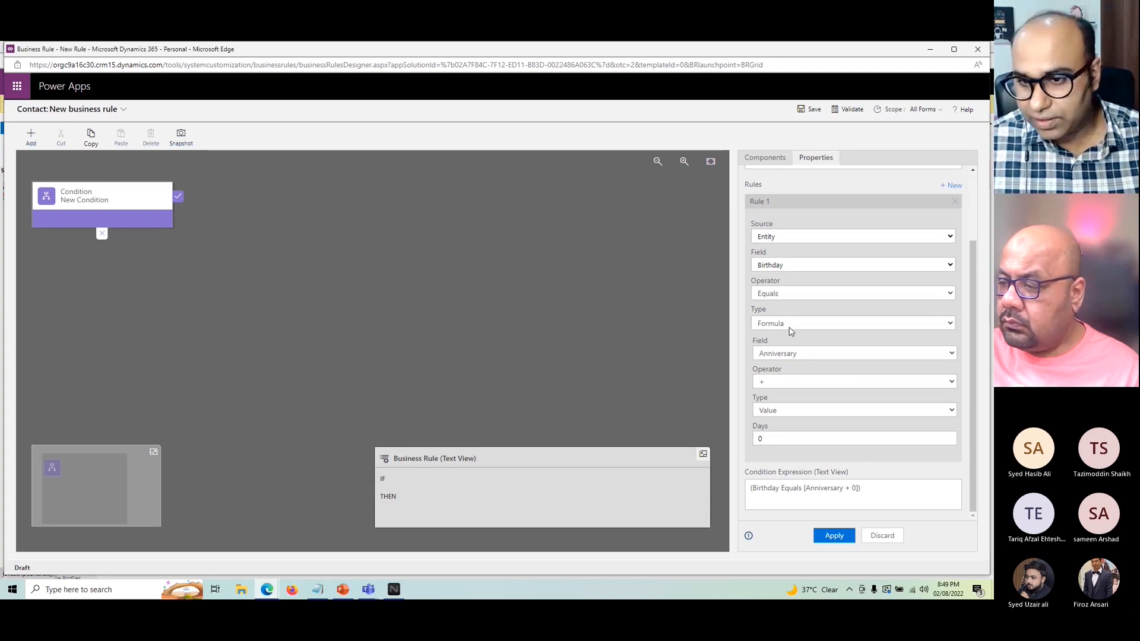
{"action": "left_click", "coordinate": [756, 293]}
{"action": "left_click", "coordinate": [738, 311]}
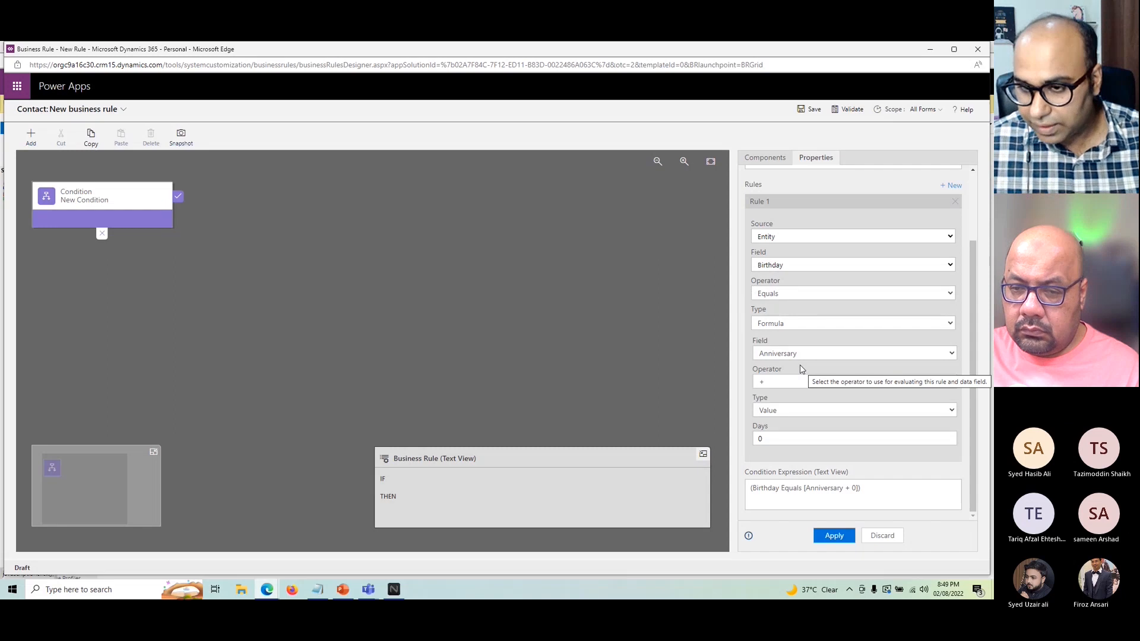
Make the Birthday condition use Is greater than or equal to with a fixed Value of 8/2/2022
{"action": "scroll", "coordinate": [844, 407], "scroll_direction": "up", "scroll_amount": 1}
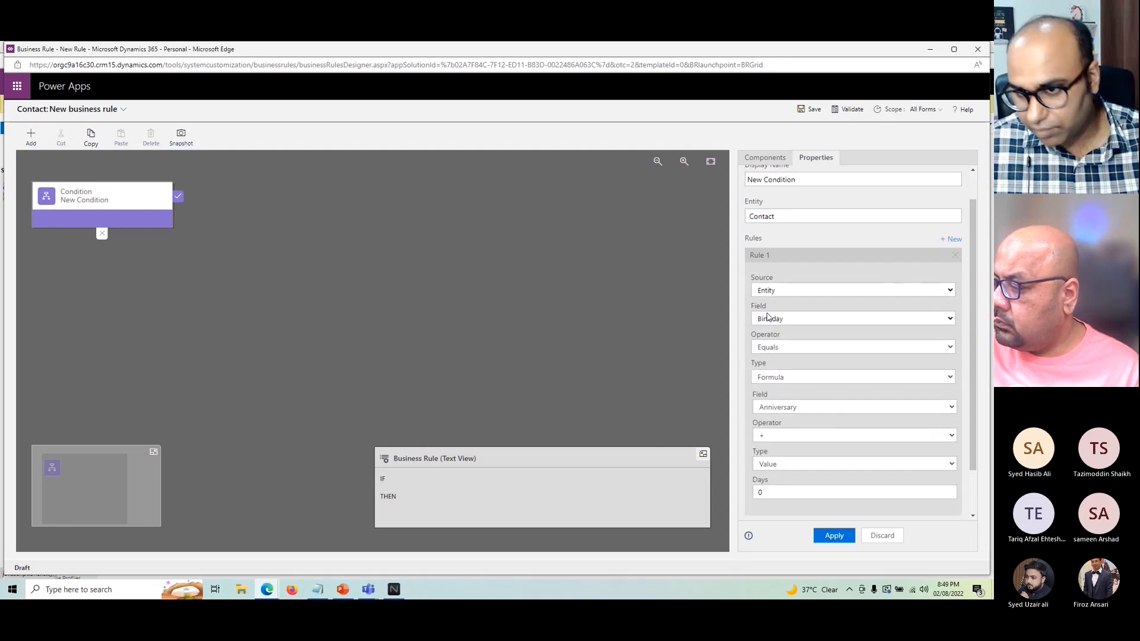
{"action": "left_click", "coordinate": [802, 347]}
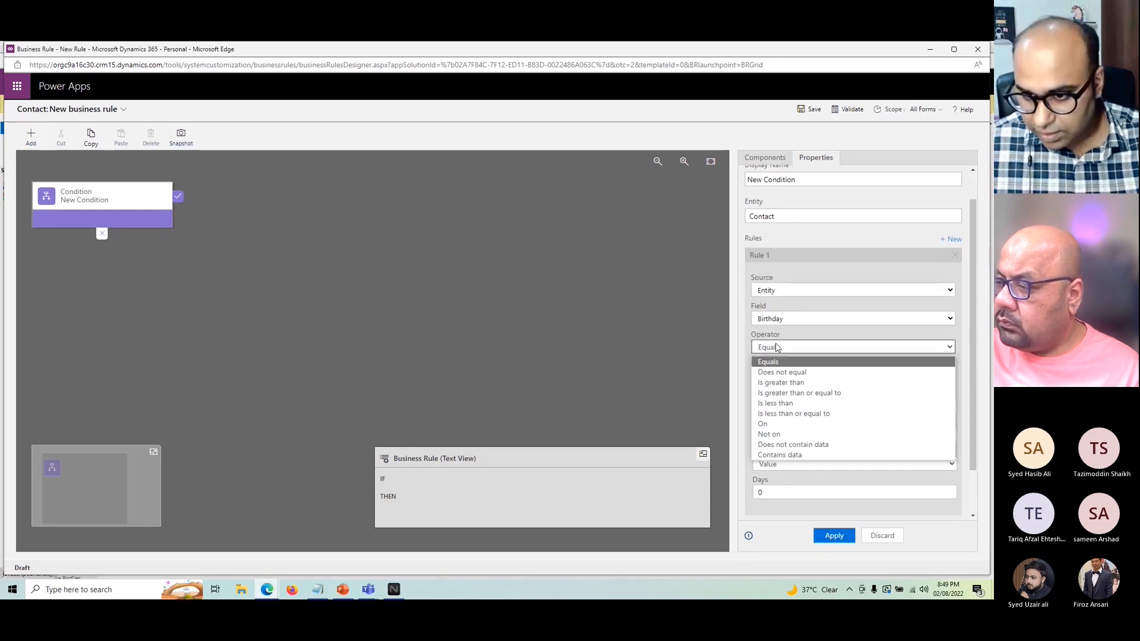
{"action": "left_click", "coordinate": [800, 393]}
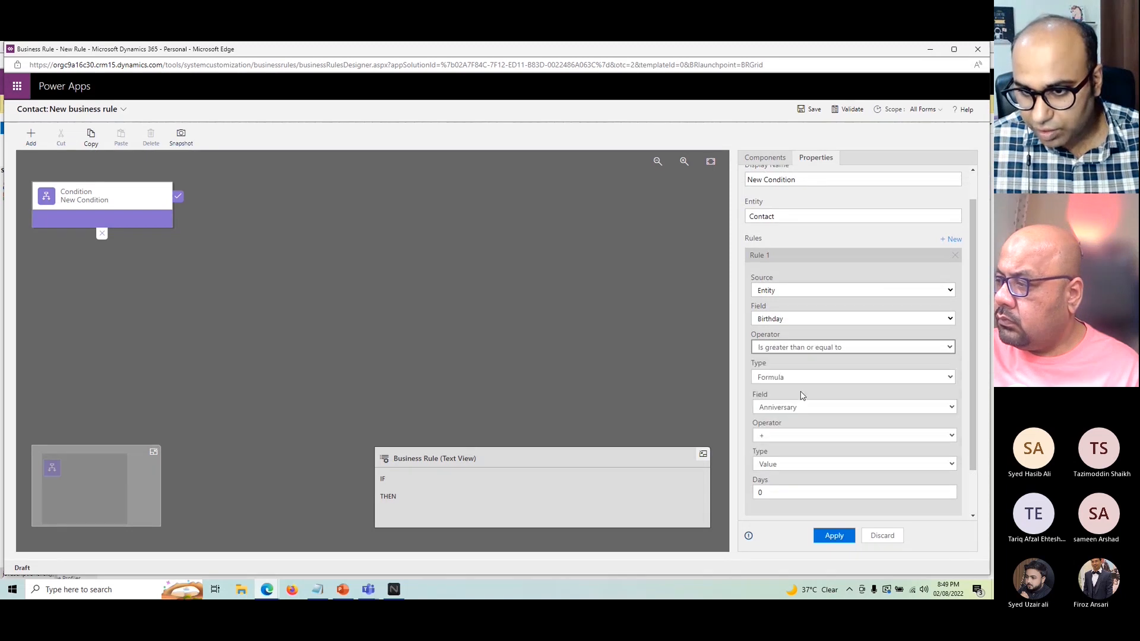
{"action": "left_click", "coordinate": [799, 378]}
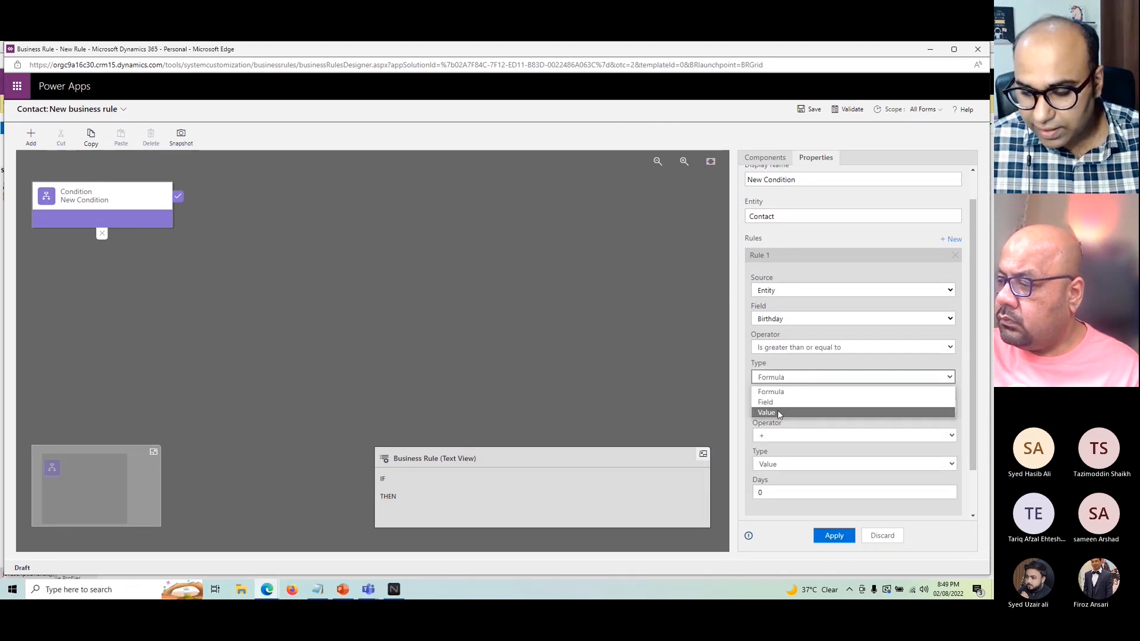
{"action": "left_click", "coordinate": [780, 399]}
{"action": "left_click", "coordinate": [949, 444]}
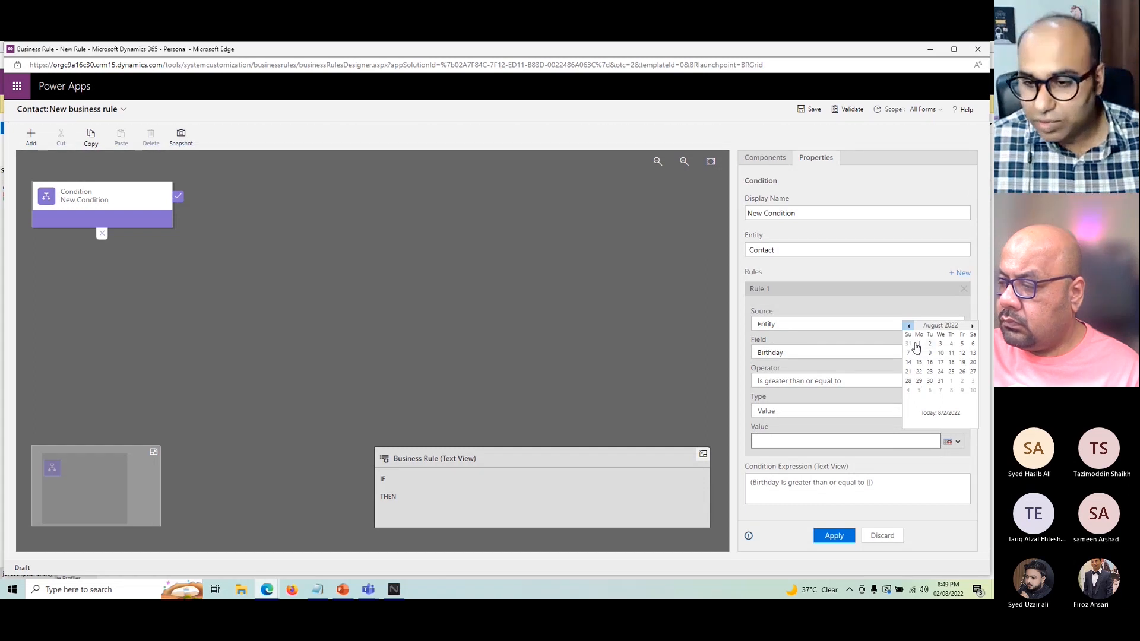
{"action": "left_click", "coordinate": [801, 445]}
{"action": "left_click", "coordinate": [950, 442]}
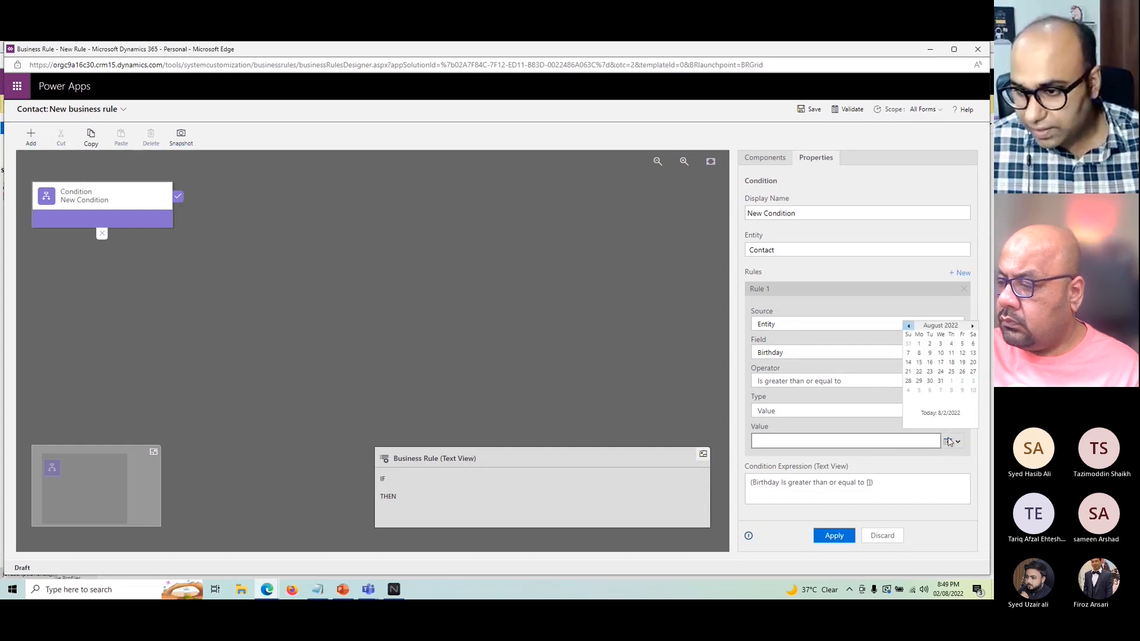
{"action": "left_click", "coordinate": [937, 412]}
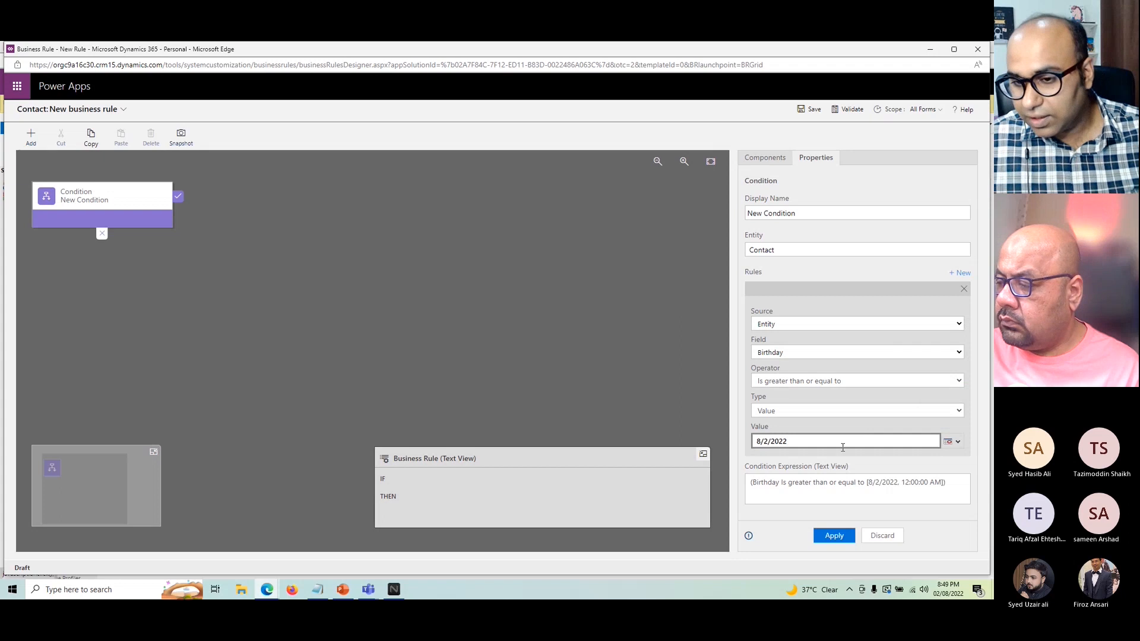
{"action": "left_click_drag", "start_coordinate": [763, 442], "coordinate": [771, 441]}
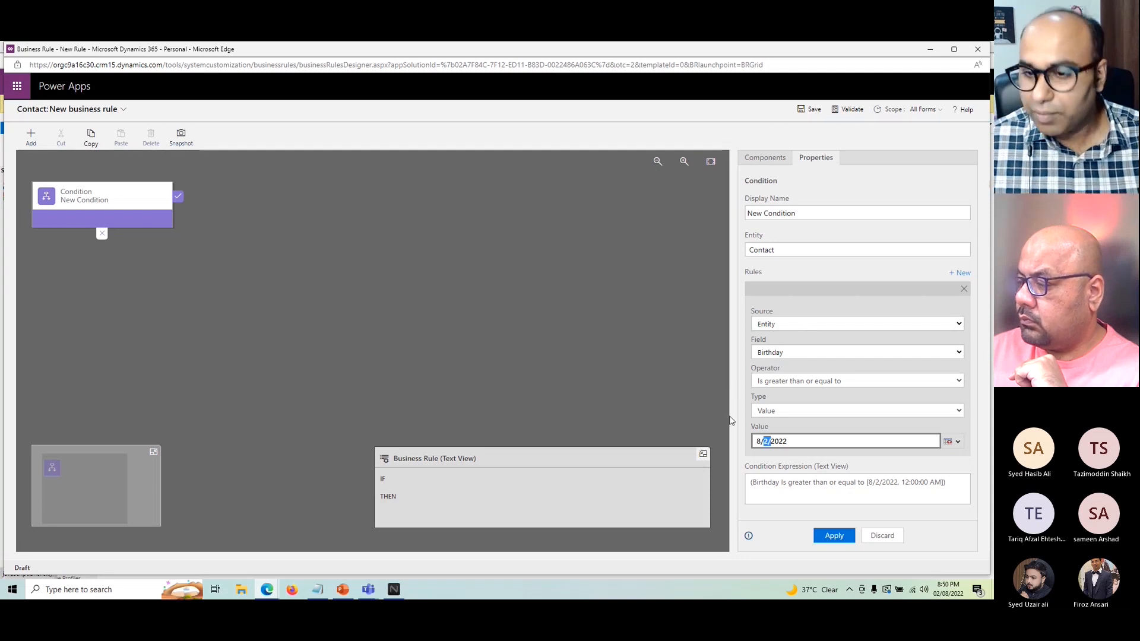
Change the Birthday condition's comparison type to Field and review the date fields available for comparison
{"action": "left_click", "coordinate": [774, 411]}
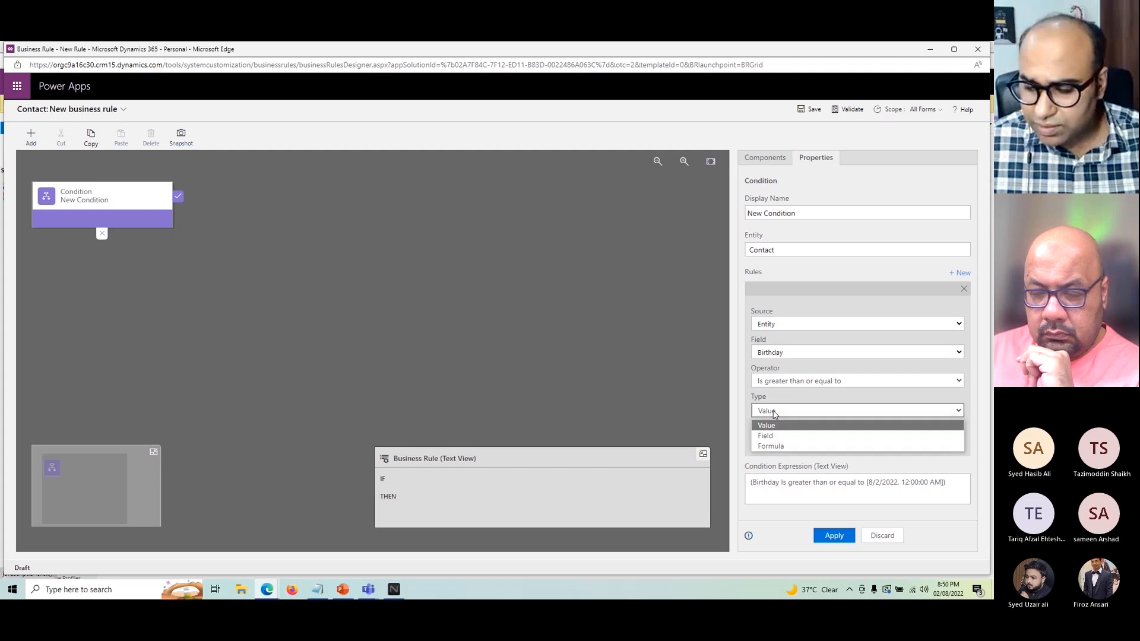
{"action": "left_click", "coordinate": [773, 435]}
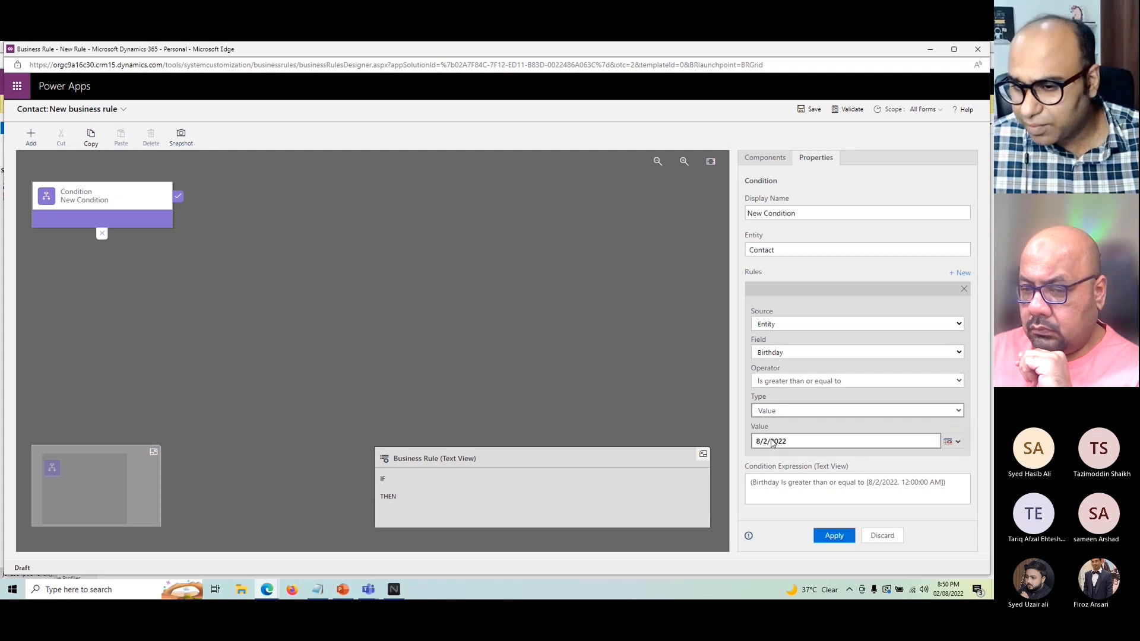
{"action": "left_click", "coordinate": [808, 442]}
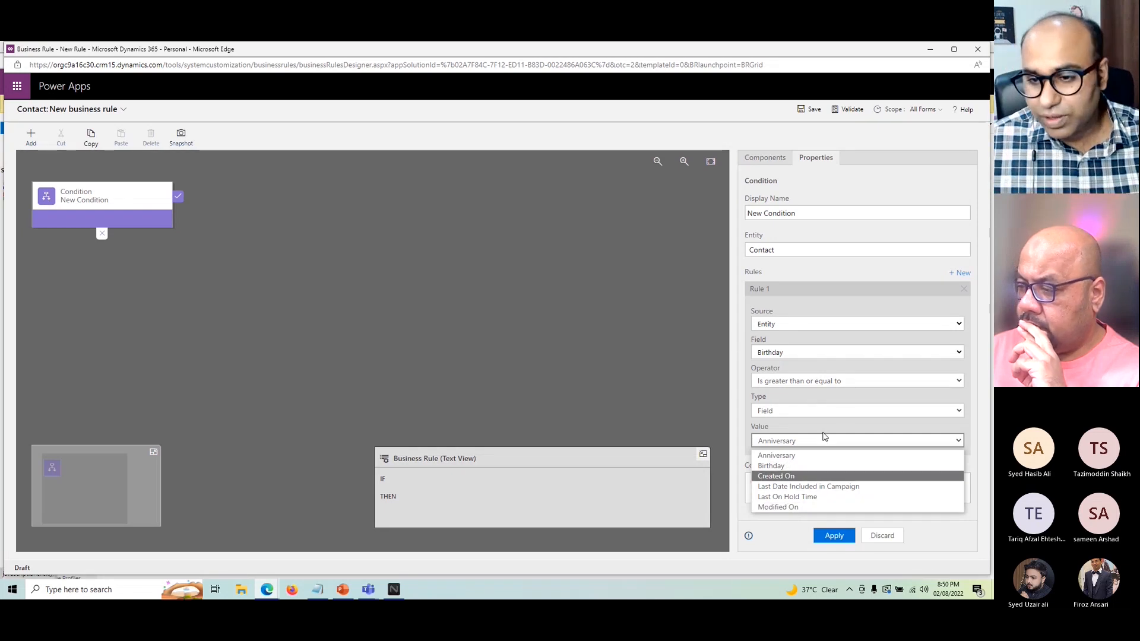
{"action": "left_click", "coordinate": [747, 388]}
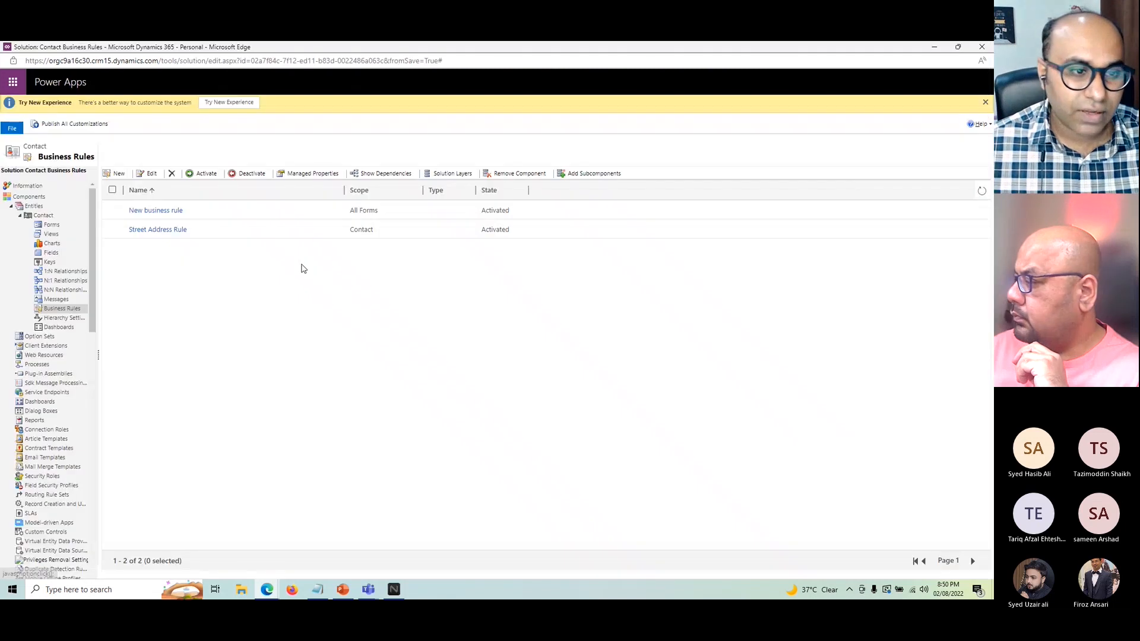
Return to the open contact record and examine the fields in its Details and Summary sections
{"action": "left_click", "coordinate": [930, 49]}
{"action": "mouse_move", "coordinate": [270, 585]}
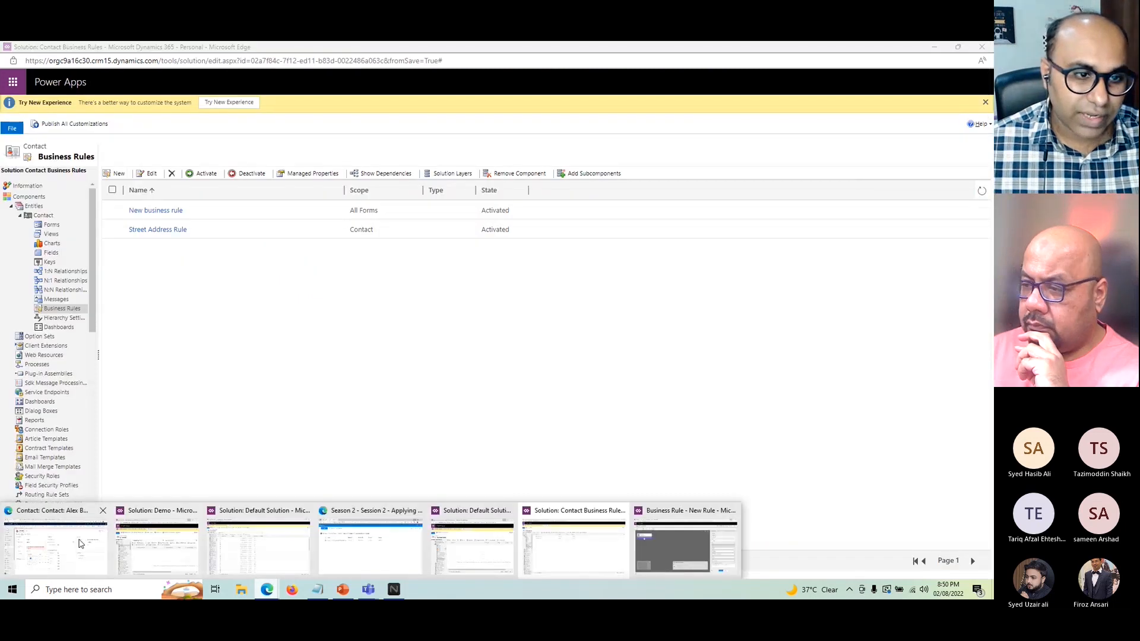
{"action": "left_click", "coordinate": [71, 545]}
{"action": "left_click", "coordinate": [469, 214]}
{"action": "left_click_drag", "start_coordinate": [418, 216], "coordinate": [654, 336]}
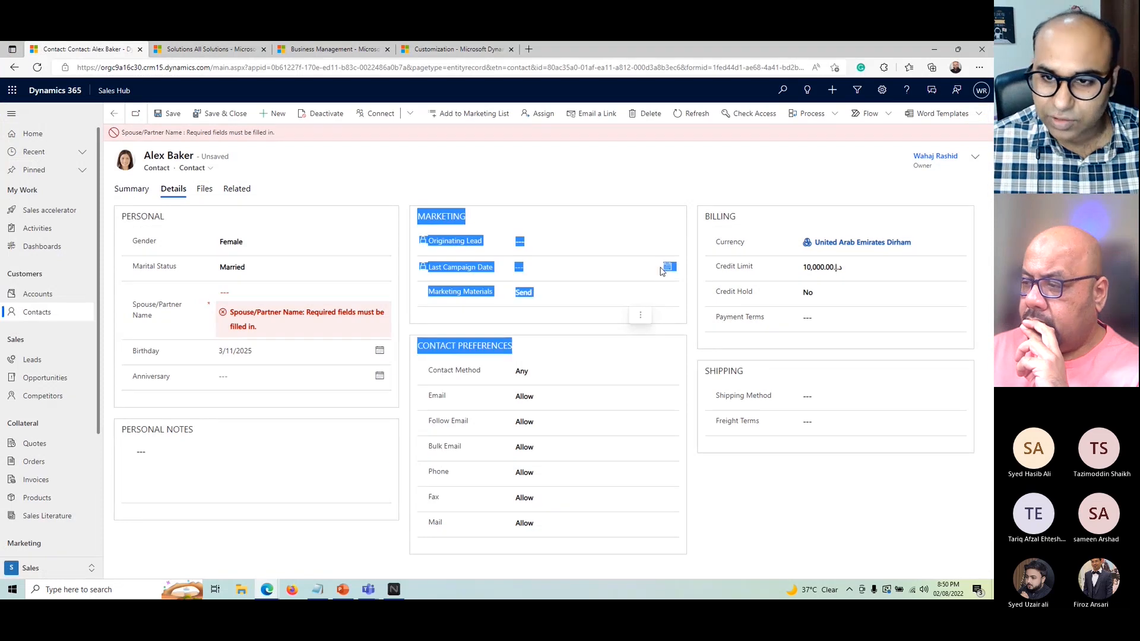
{"action": "left_click", "coordinate": [710, 222]}
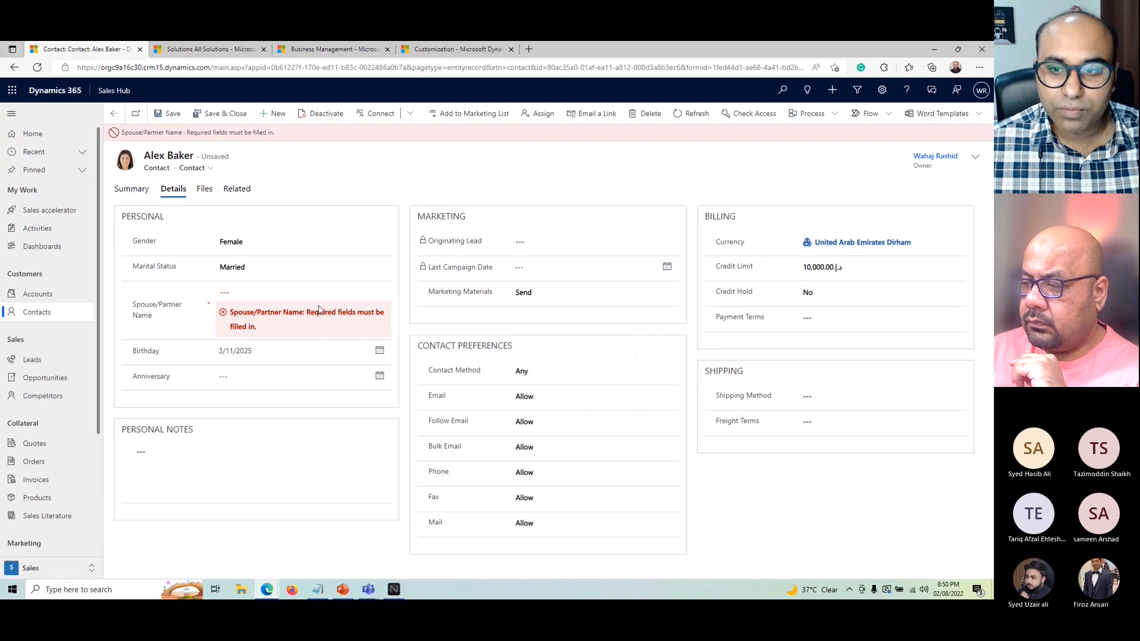
{"action": "left_click", "coordinate": [125, 190]}
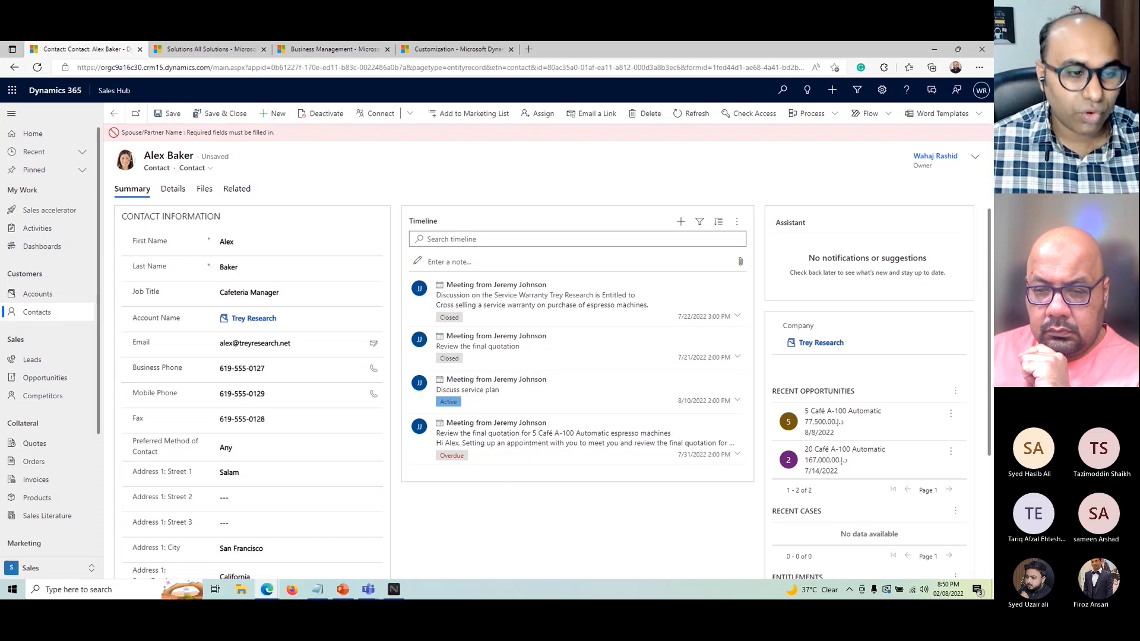
{"action": "left_click", "coordinate": [165, 195]}
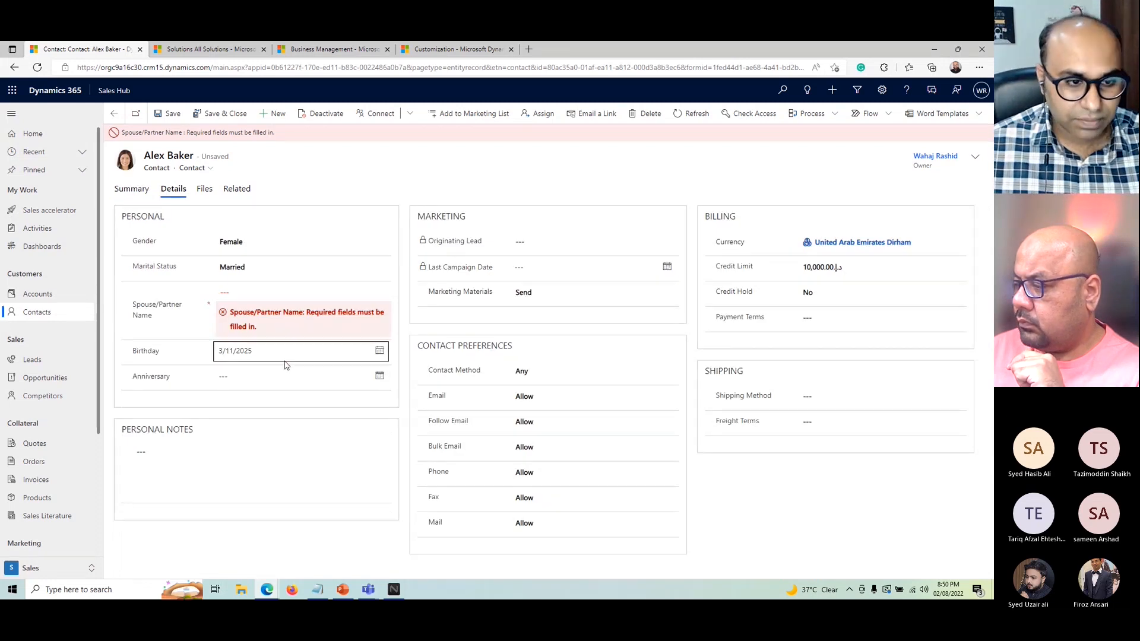
{"action": "left_click", "coordinate": [132, 189]}
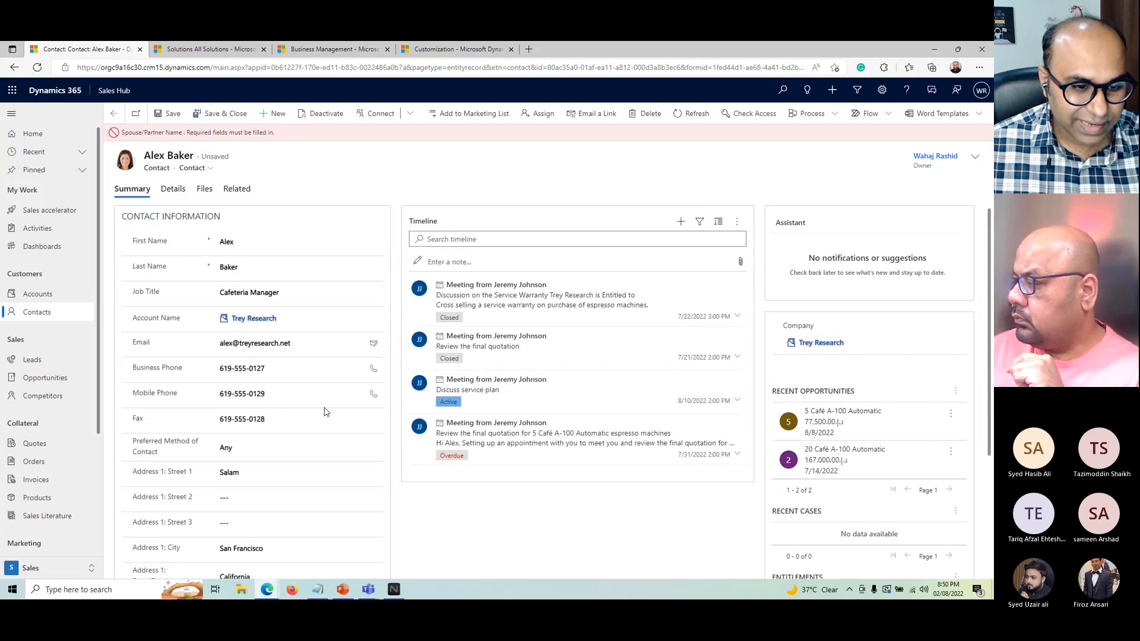
Check the address fields on the contact record and start a new Contact business rule in the Contact Business Rules solution
{"action": "scroll", "coordinate": [319, 454], "scroll_direction": "down", "scroll_amount": 1}
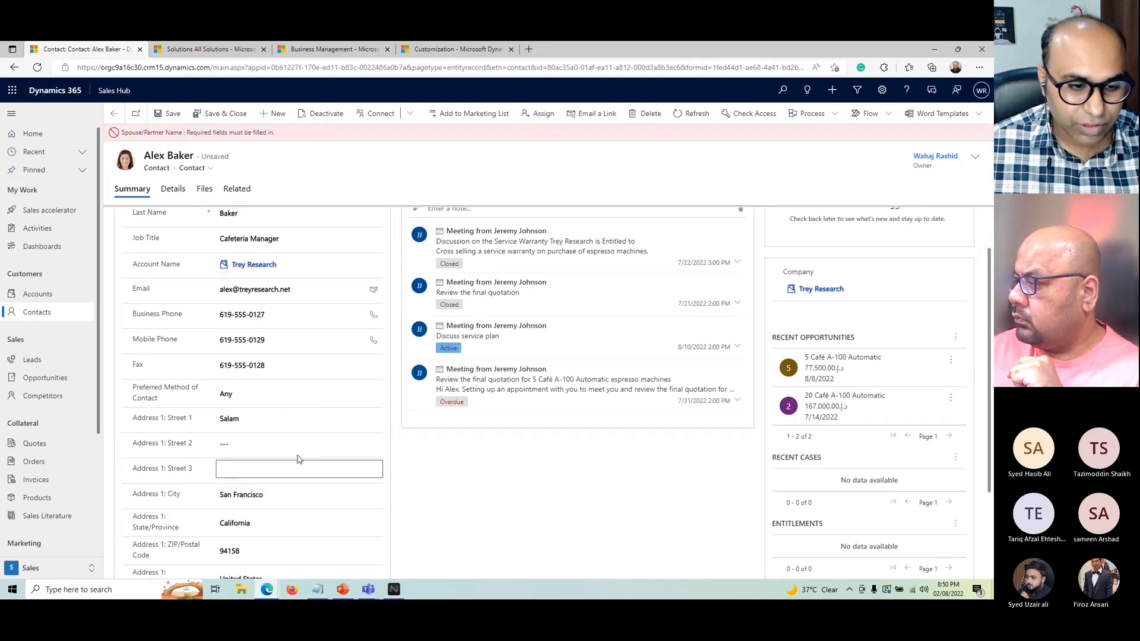
{"action": "scroll", "coordinate": [298, 459], "scroll_direction": "down", "scroll_amount": 2}
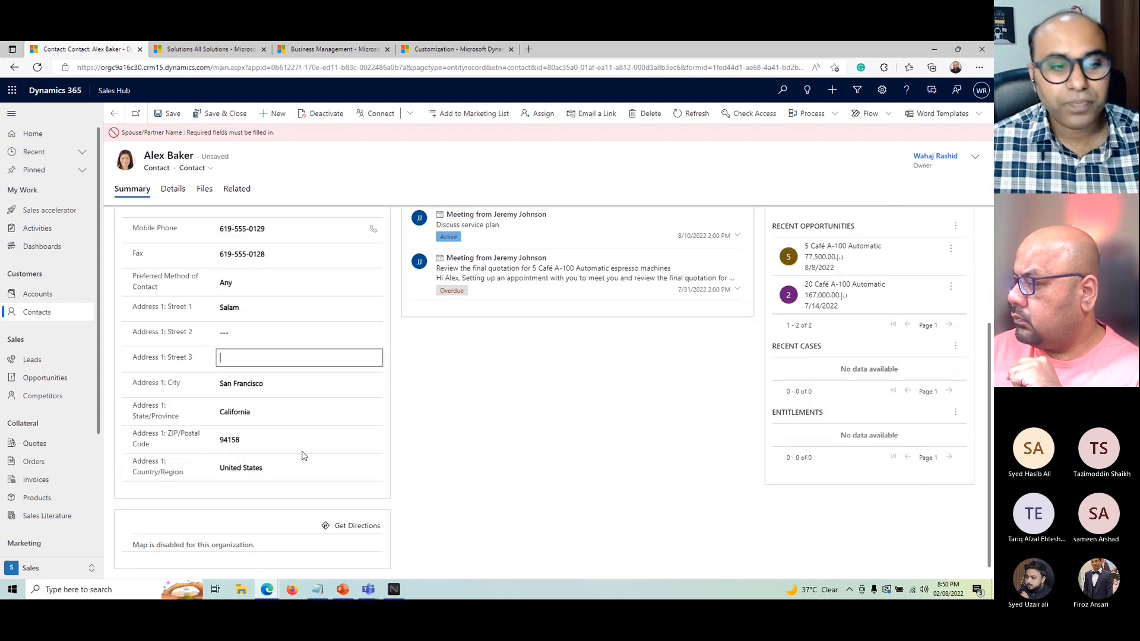
{"action": "scroll", "coordinate": [280, 420], "scroll_direction": "up", "scroll_amount": 1}
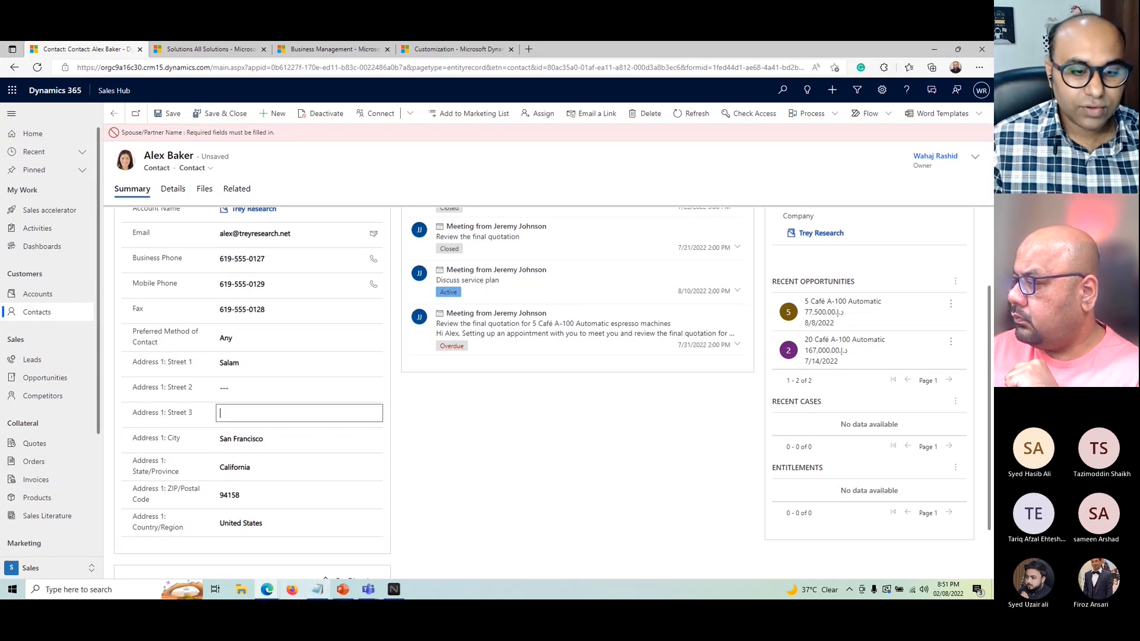
{"action": "mouse_move", "coordinate": [266, 589]}
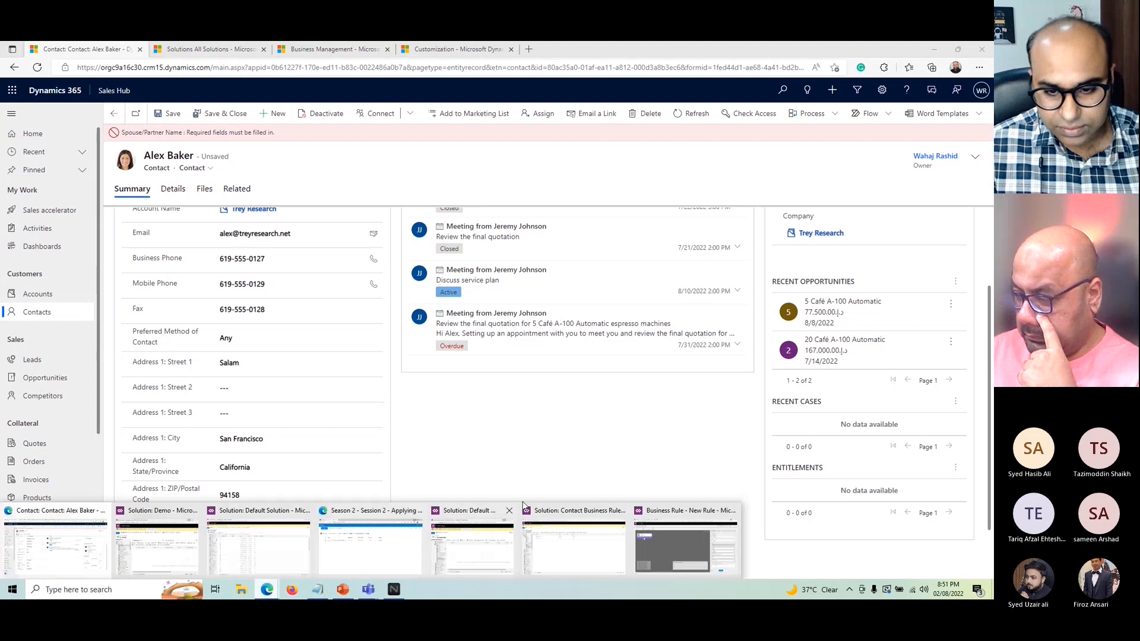
{"action": "left_click", "coordinate": [558, 539]}
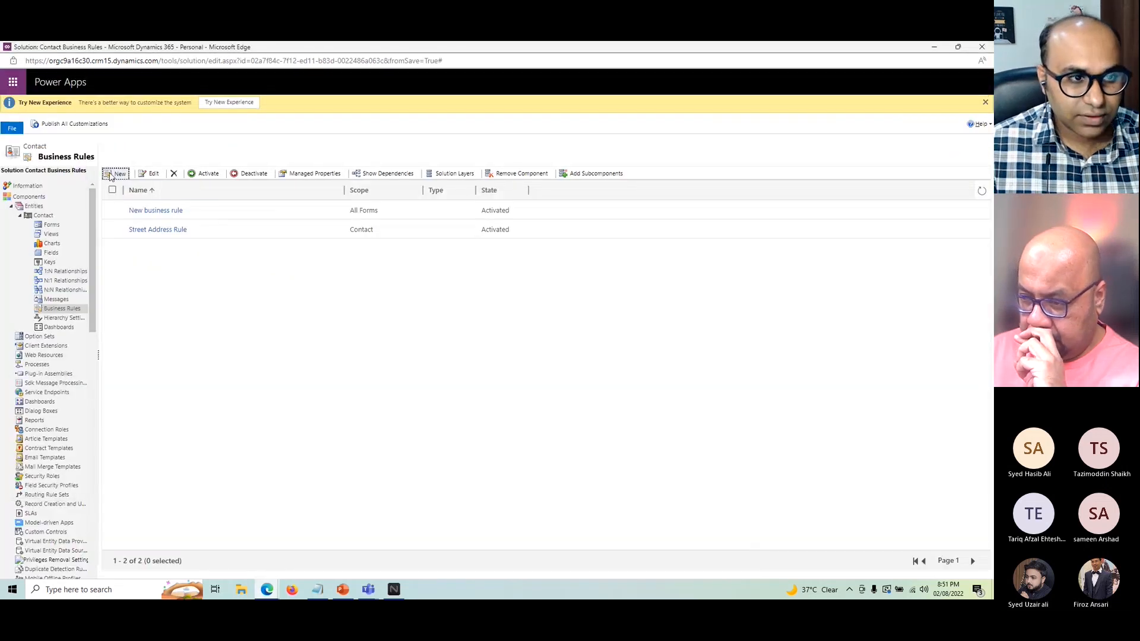
{"action": "left_click", "coordinate": [111, 174]}
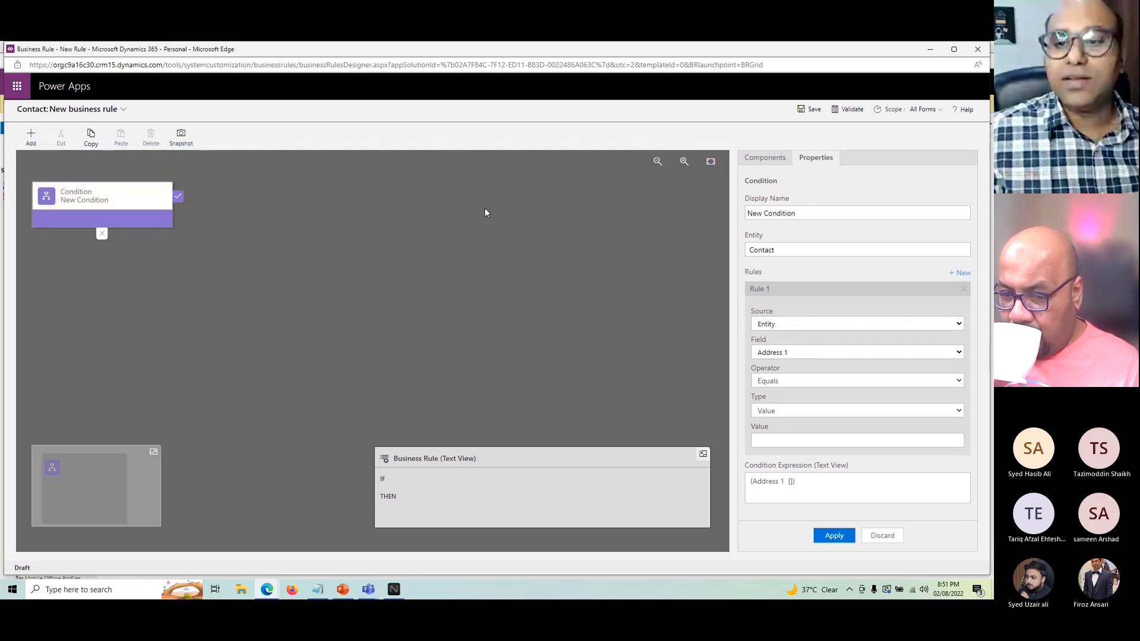
Set the new rule's condition to Created On Contains data and apply it
{"action": "left_click", "coordinate": [792, 354]}
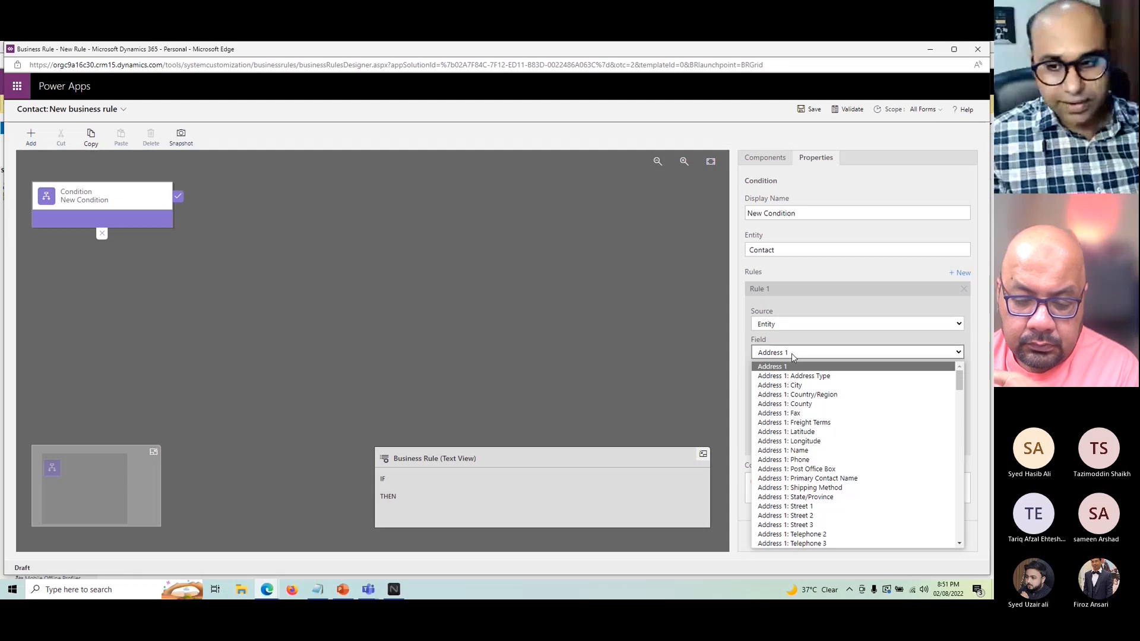
{"action": "type", "text": "cr"}
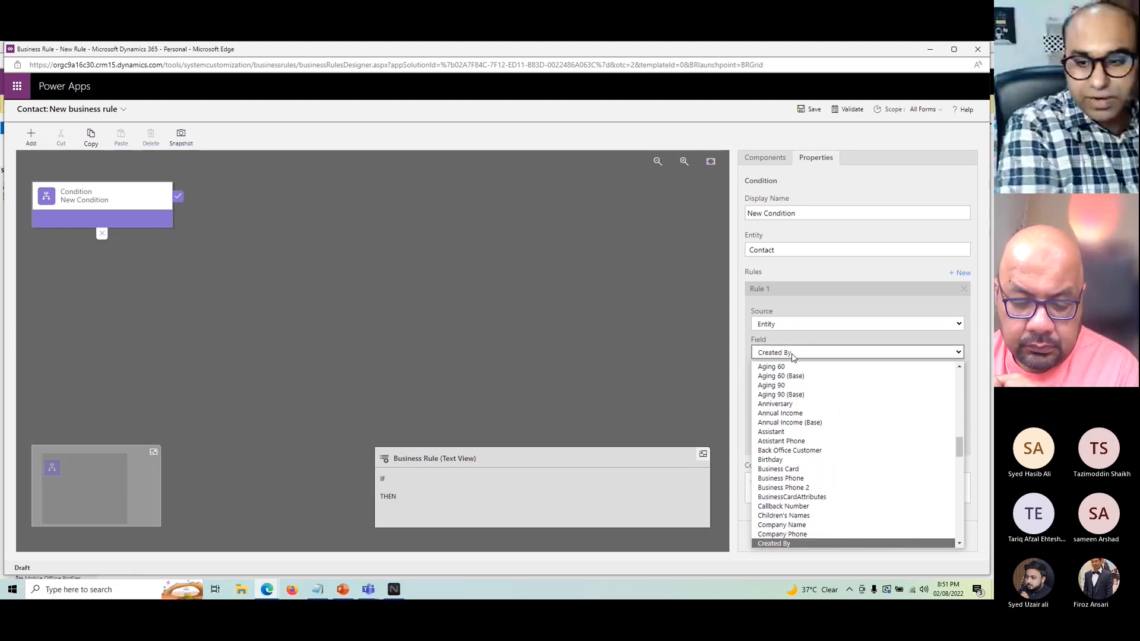
{"action": "key", "text": "Down"}
{"action": "key", "text": "Down"}
{"action": "key", "text": "Down"}
{"action": "key", "text": "Down"}
{"action": "key", "text": "Up"}
{"action": "key", "text": "Return"}
{"action": "left_click", "coordinate": [776, 381]}
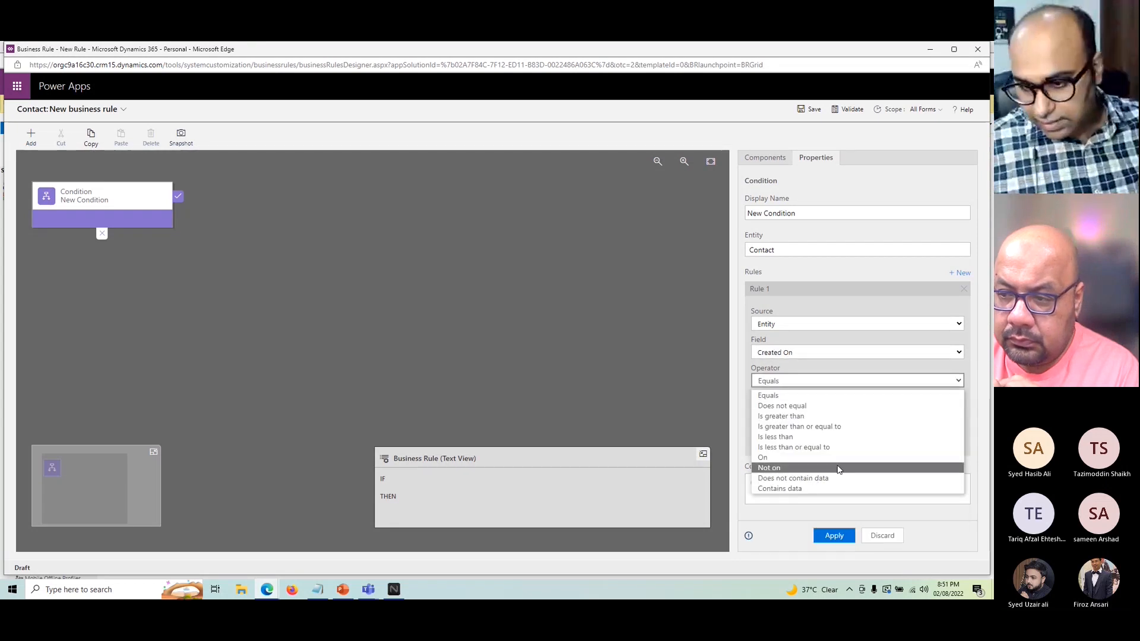
{"action": "left_click", "coordinate": [803, 488]}
{"action": "left_click", "coordinate": [835, 535]}
Try to change the condition's field to Owner with the Contains data operator
{"action": "left_click", "coordinate": [33, 143]}
{"action": "left_click", "coordinate": [211, 236]}
{"action": "left_click", "coordinate": [780, 357]}
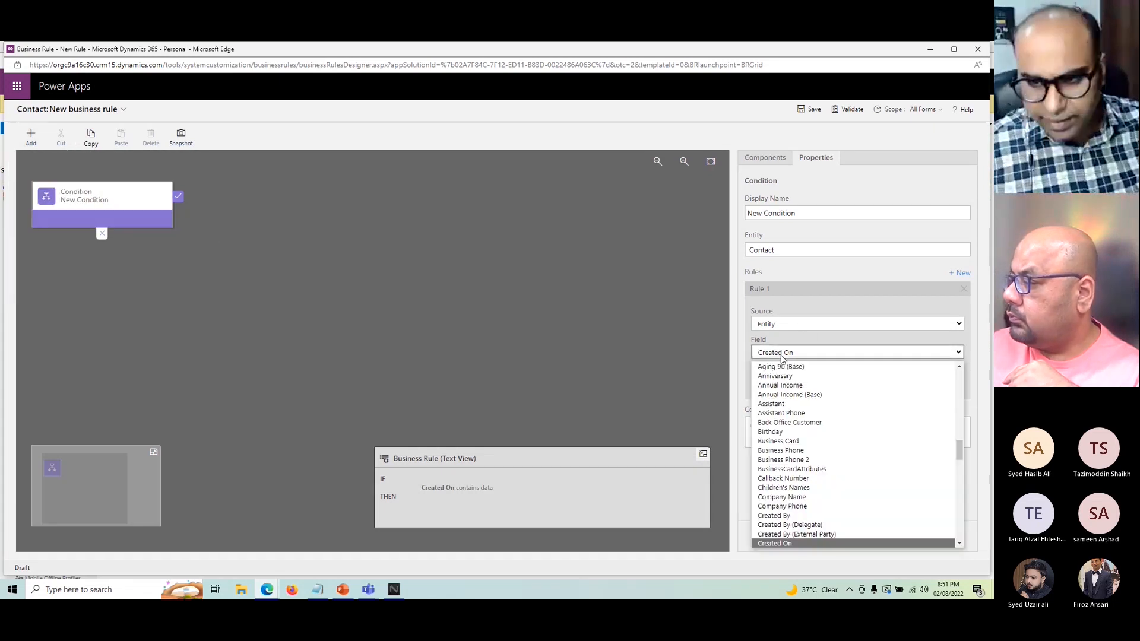
{"action": "type", "text": "ow"}
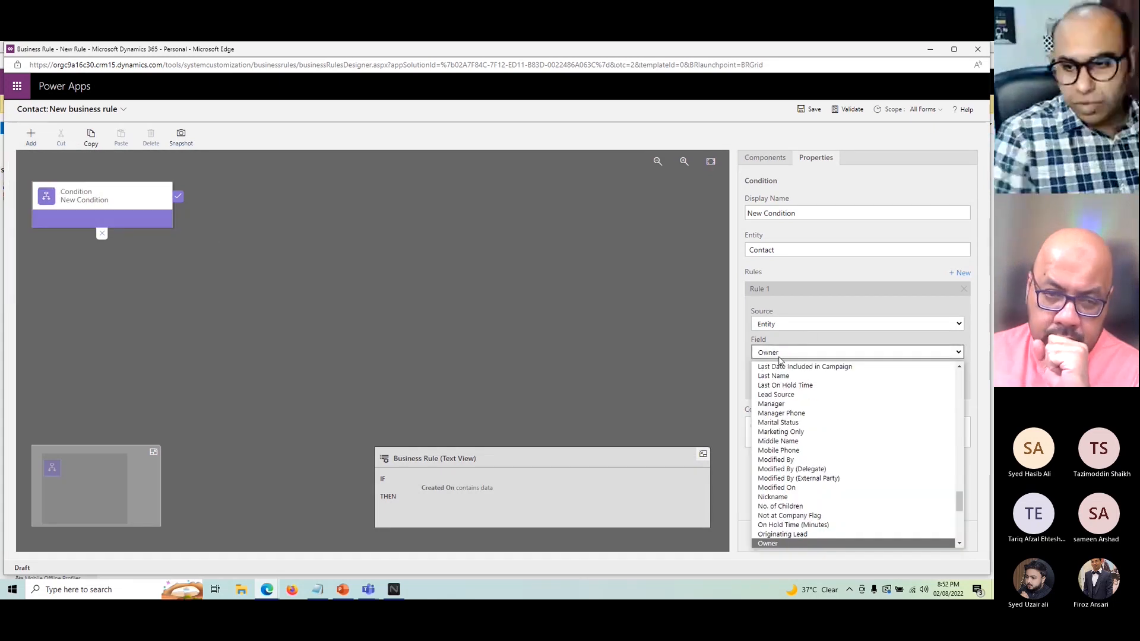
{"action": "key", "text": "Return"}
{"action": "left_click", "coordinate": [784, 381]}
{"action": "left_click", "coordinate": [796, 489]}
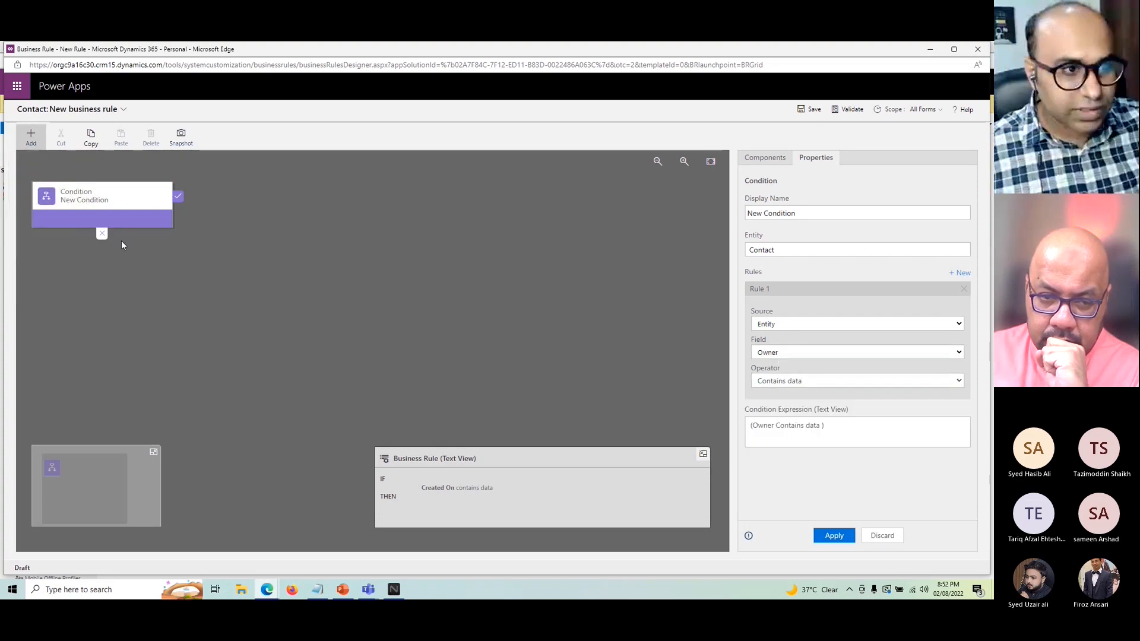
Add a Set Field Value action on the condition's true branch that sets Address 1: Street 3 to the value Hello
{"action": "left_click", "coordinate": [31, 137]}
{"action": "left_click", "coordinate": [42, 244]}
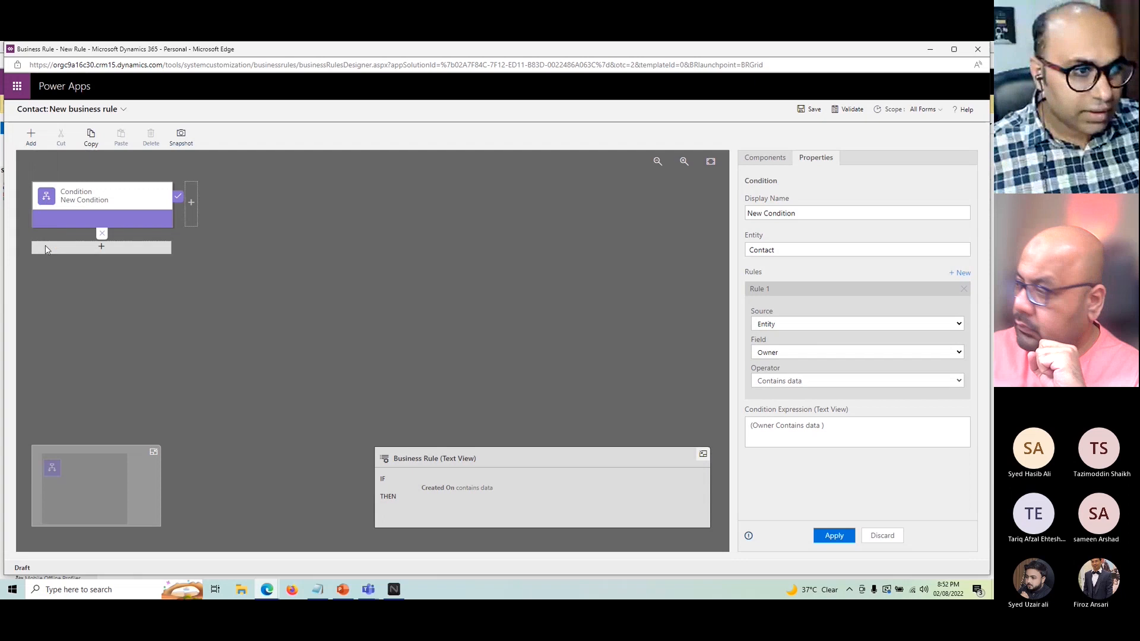
{"action": "left_click", "coordinate": [208, 220]}
{"action": "left_click", "coordinate": [784, 298]}
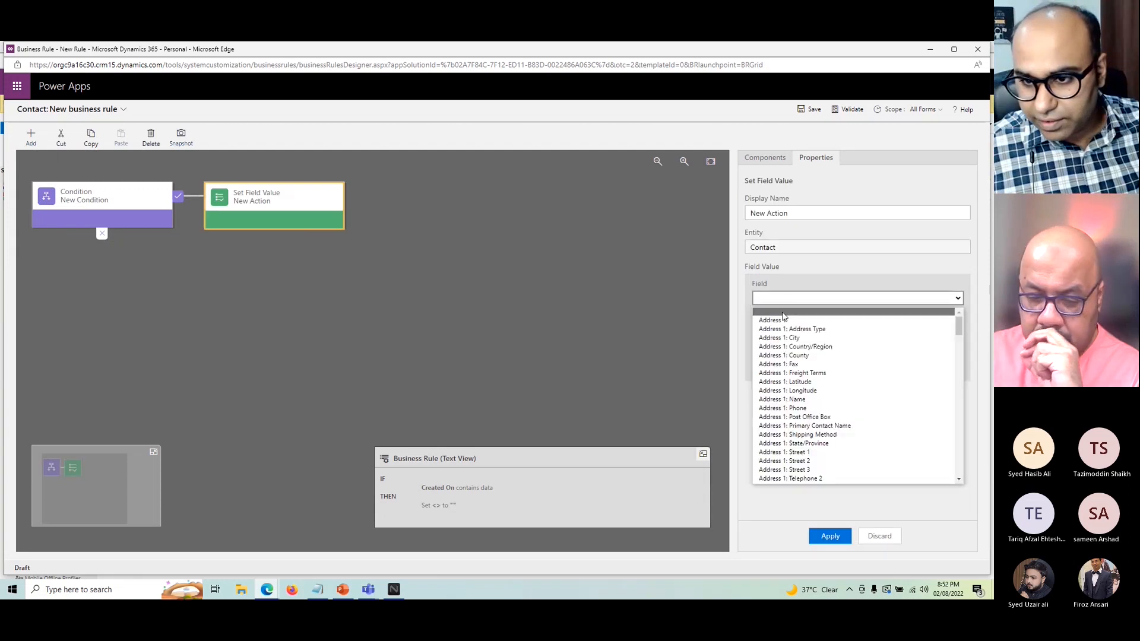
{"action": "left_click", "coordinate": [818, 470]}
{"action": "left_click", "coordinate": [786, 367]}
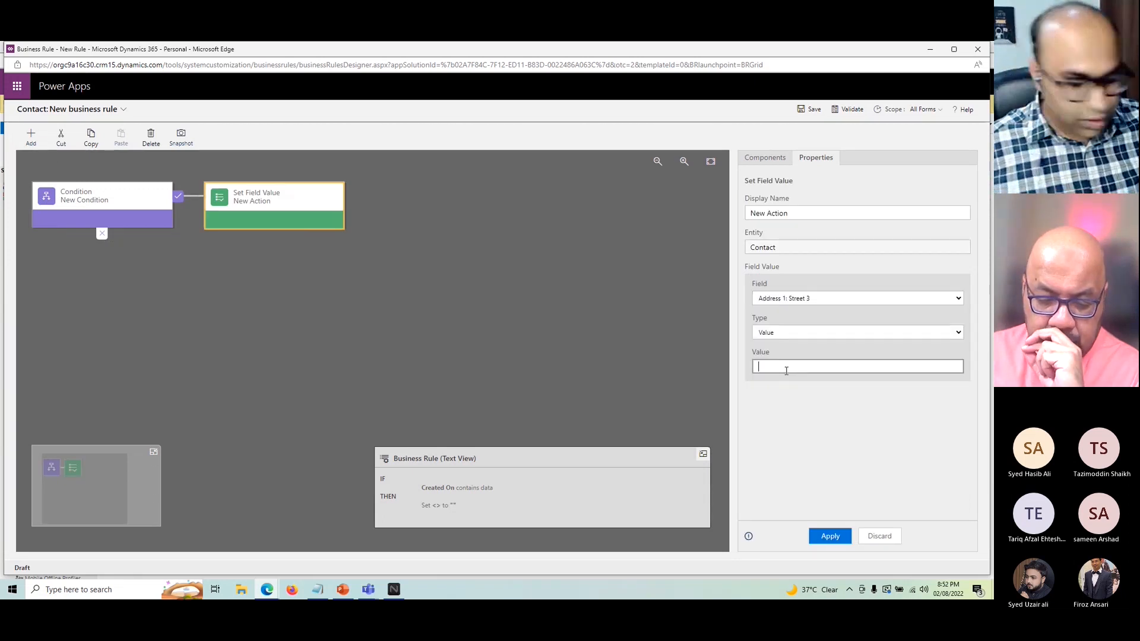
{"action": "type", "text": "Hello"}
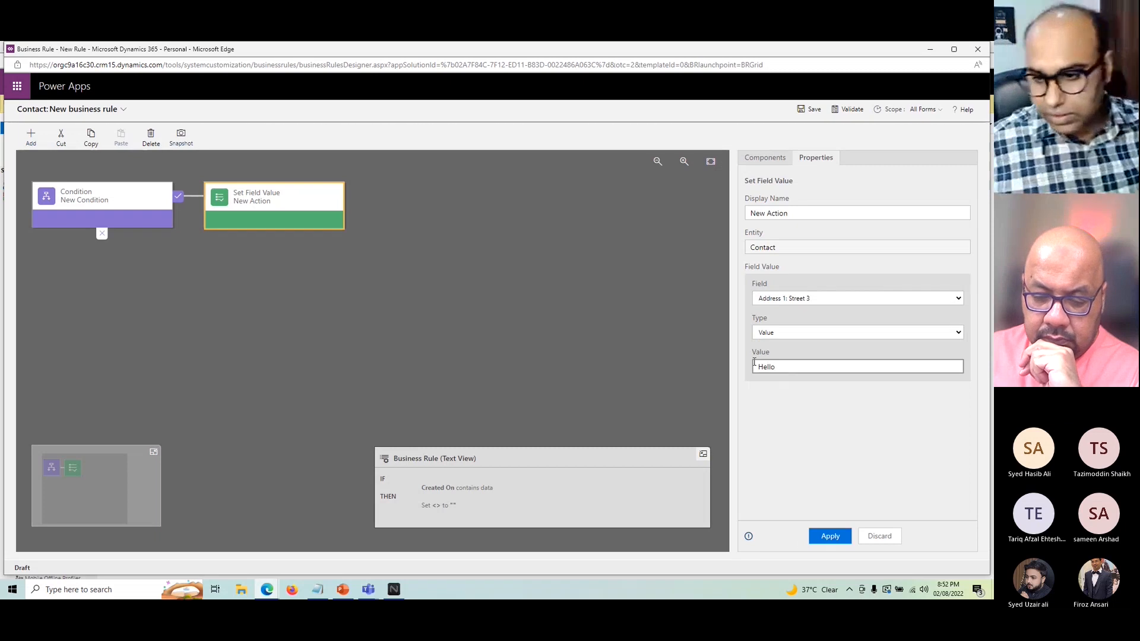
{"action": "left_click", "coordinate": [830, 536]}
Reapply the condition's settings, then save and activate the new business rule
{"action": "left_click", "coordinate": [143, 198]}
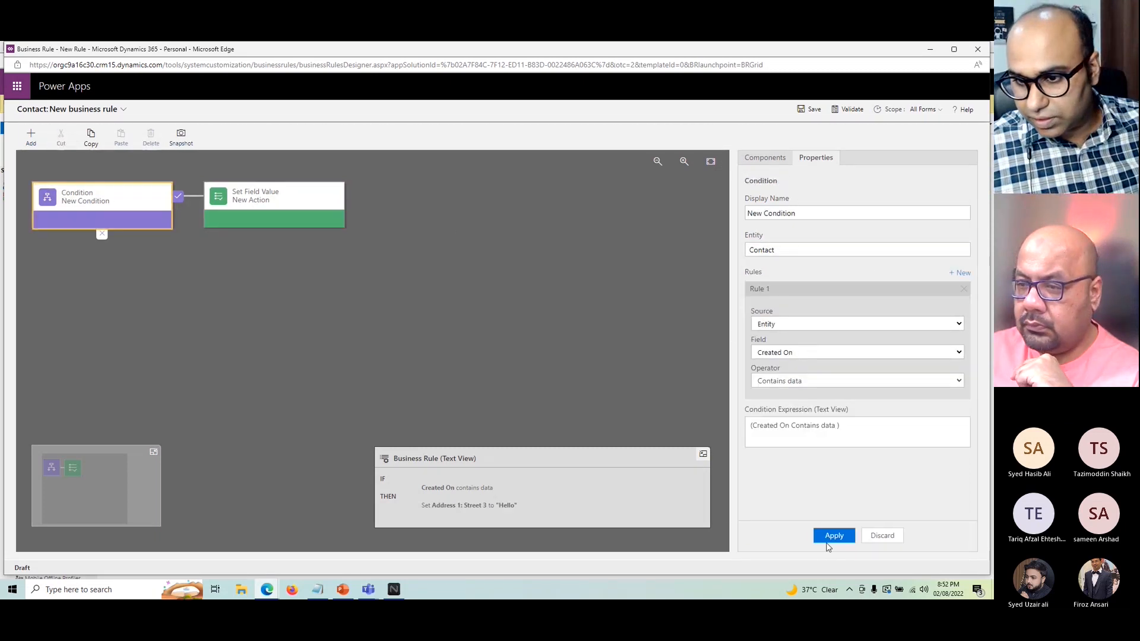
{"action": "left_click", "coordinate": [832, 538]}
{"action": "left_click", "coordinate": [813, 113]}
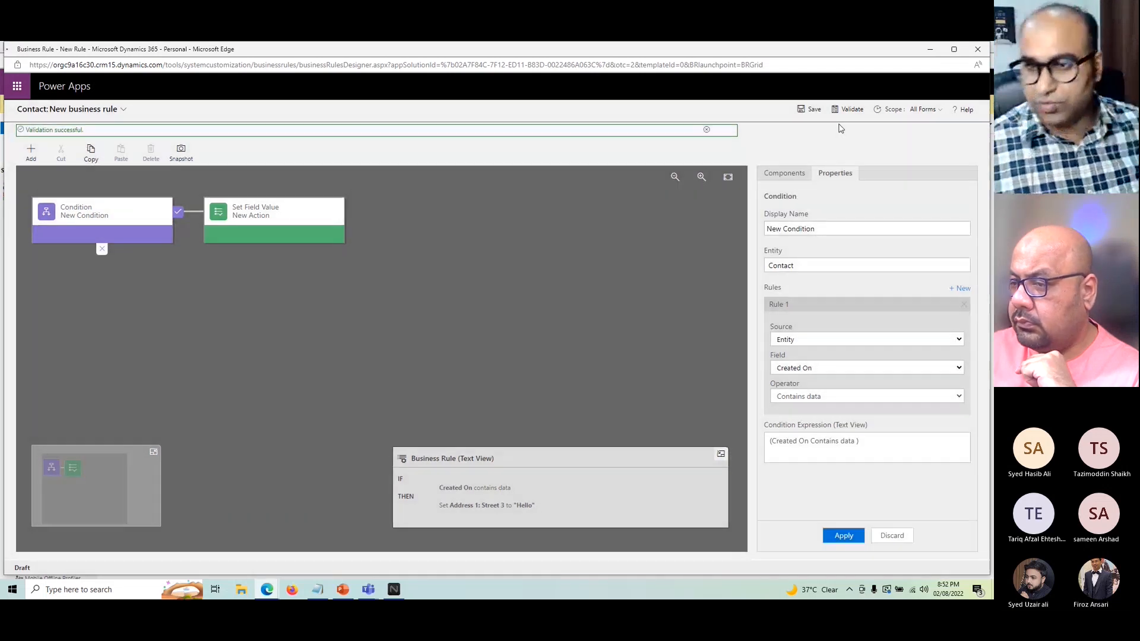
{"action": "left_click", "coordinate": [848, 110]}
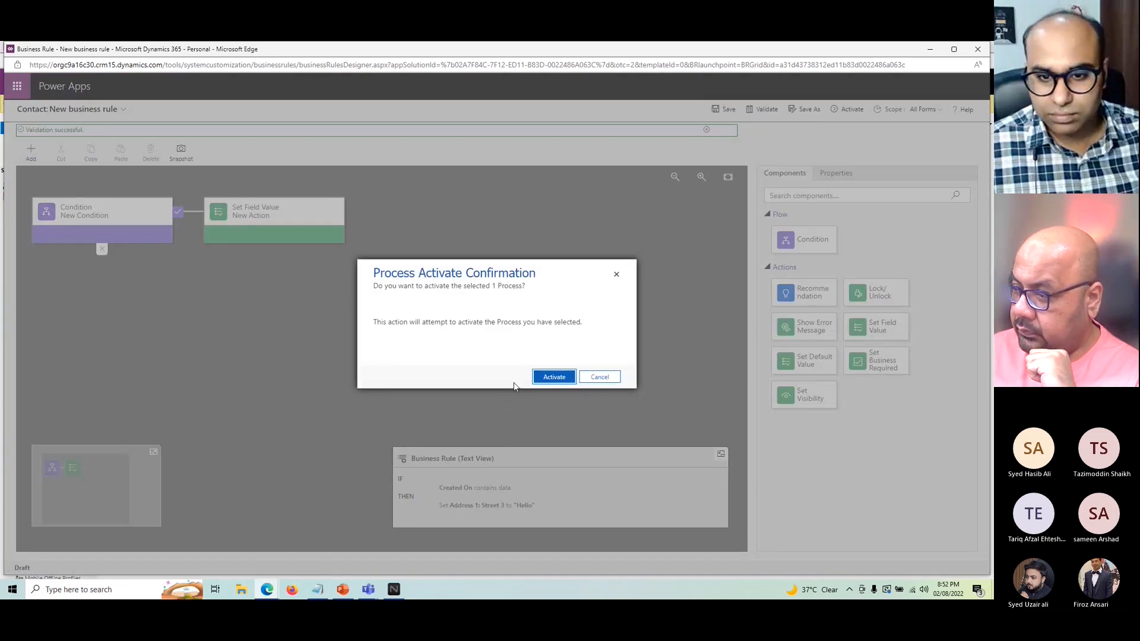
{"action": "left_click", "coordinate": [552, 377]}
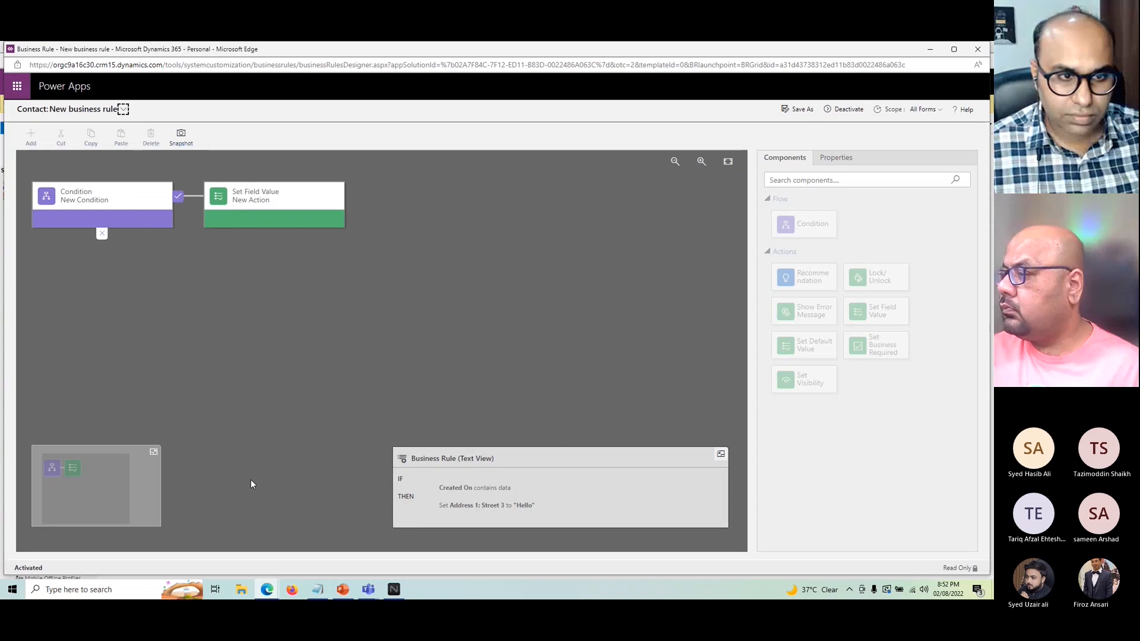
Reload the open contact record, discarding its unsaved changes, and check the Address 1: Street 3 value
{"action": "key", "text": "alt+Tab"}
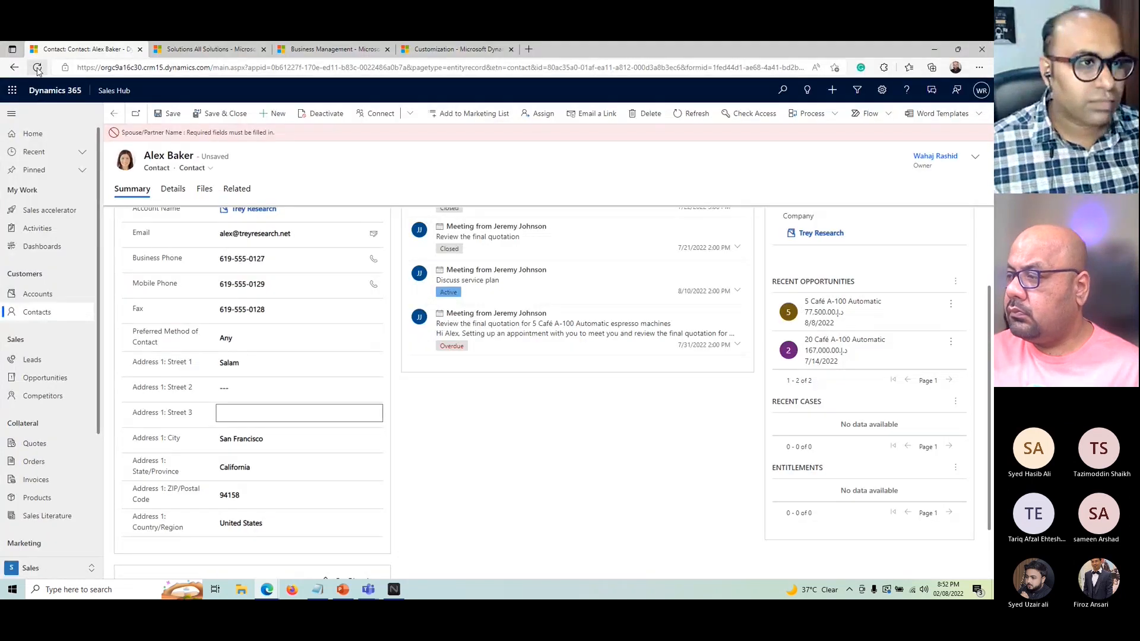
{"action": "left_click", "coordinate": [37, 68]}
{"action": "left_click", "coordinate": [586, 124]}
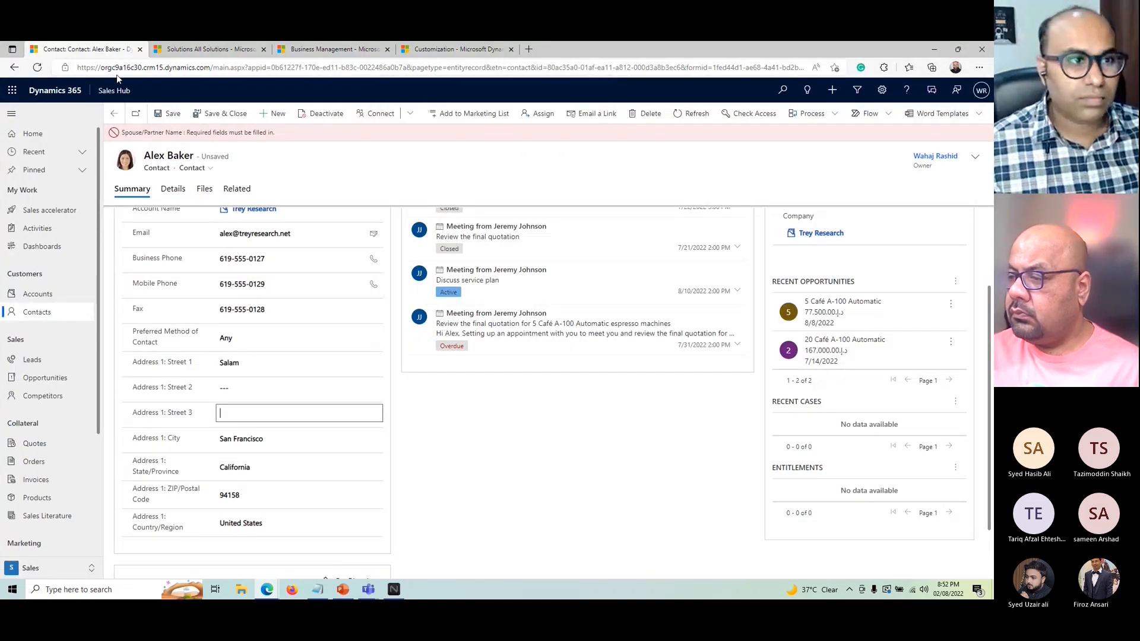
{"action": "left_click", "coordinate": [37, 68]}
{"action": "left_click", "coordinate": [542, 144]}
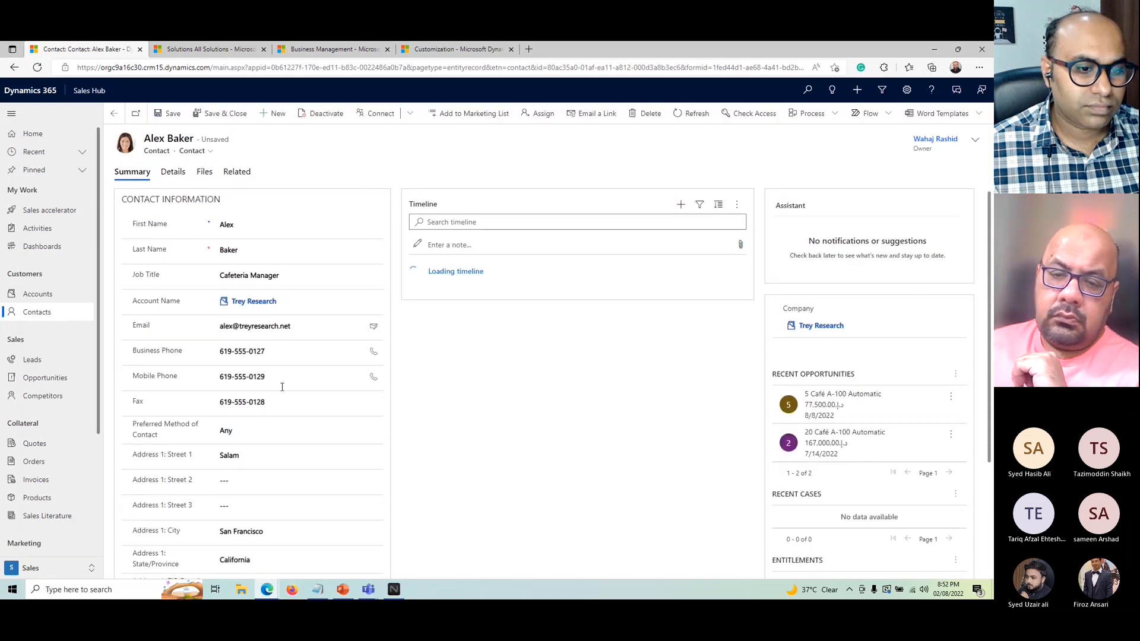
{"action": "scroll", "coordinate": [265, 475], "scroll_direction": "down", "scroll_amount": 2}
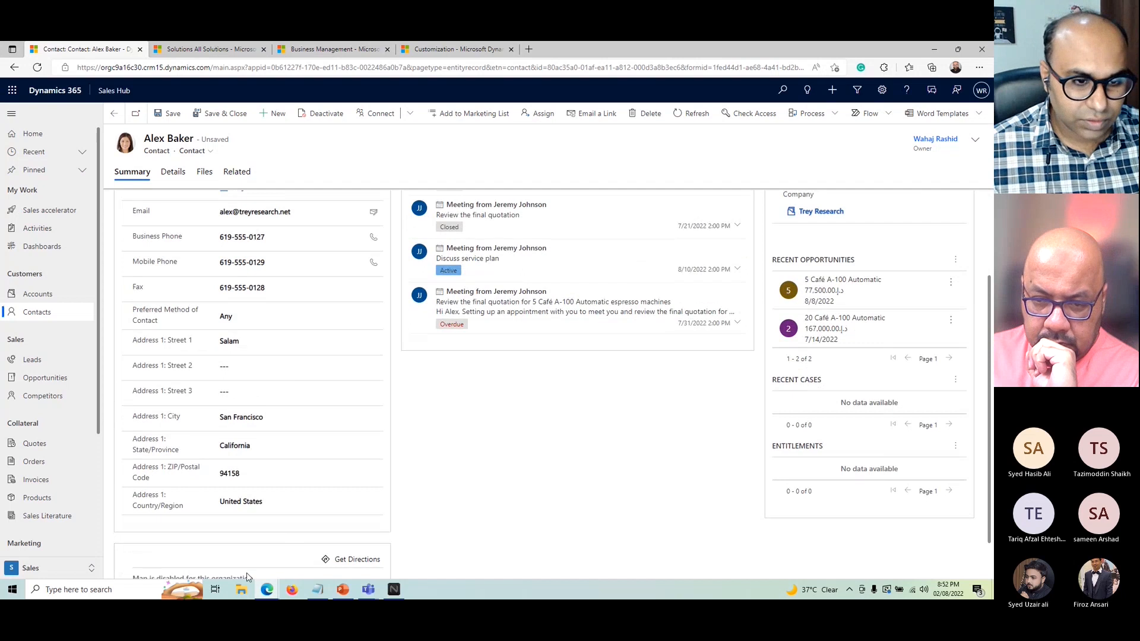
Return to the business rule designer and deactivate the Address 1: Street 3 rule
{"action": "mouse_move", "coordinate": [251, 585]}
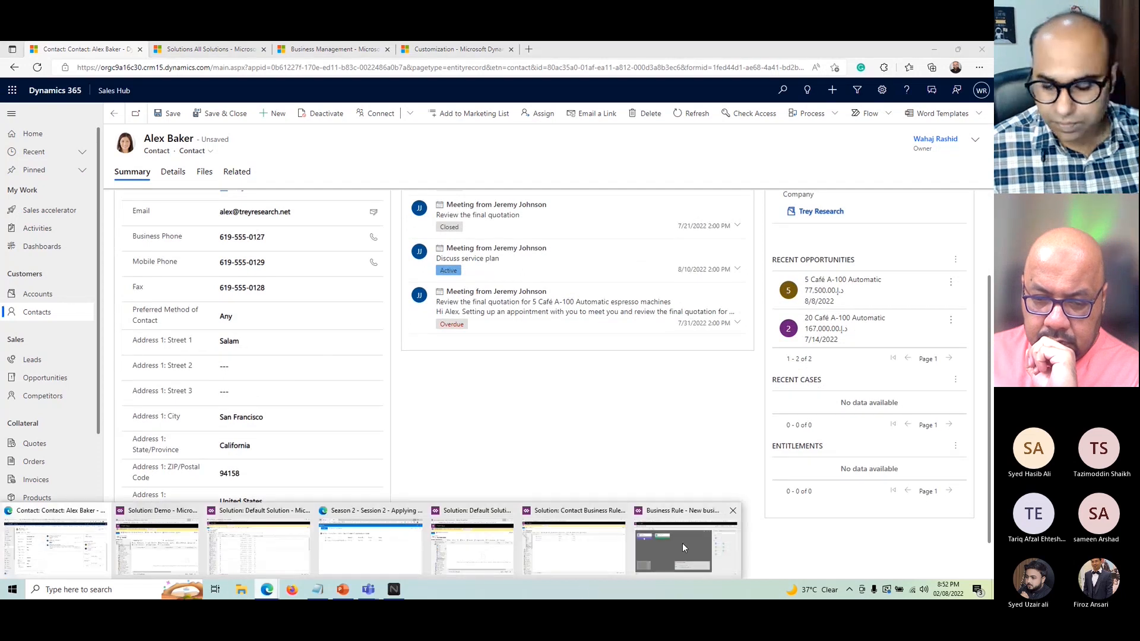
{"action": "left_click", "coordinate": [657, 517]}
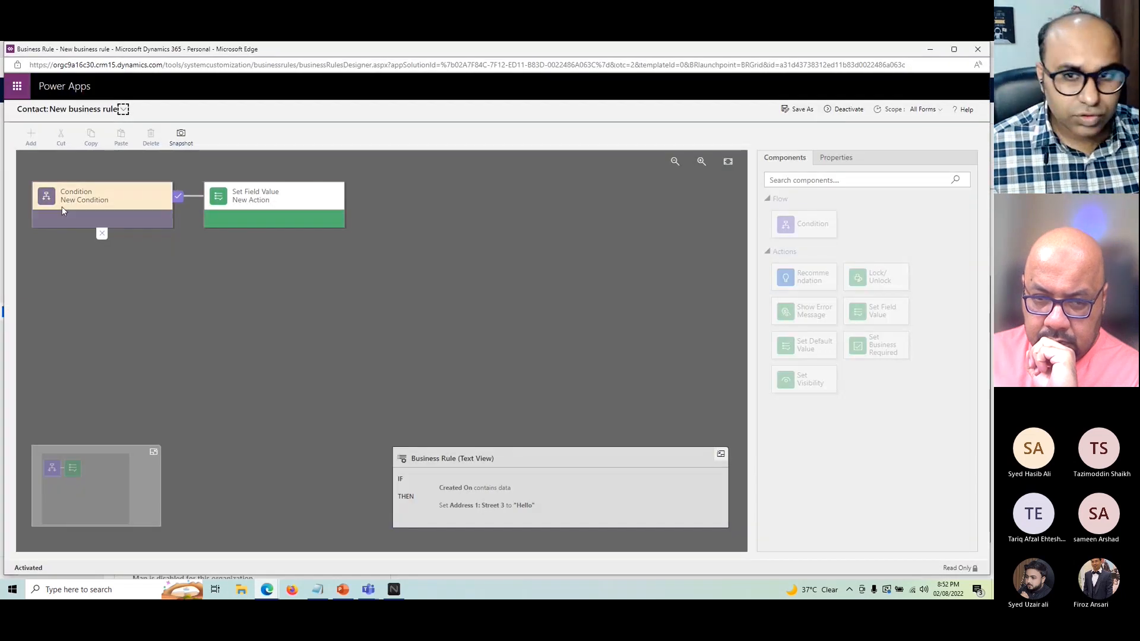
{"action": "left_click", "coordinate": [845, 109]}
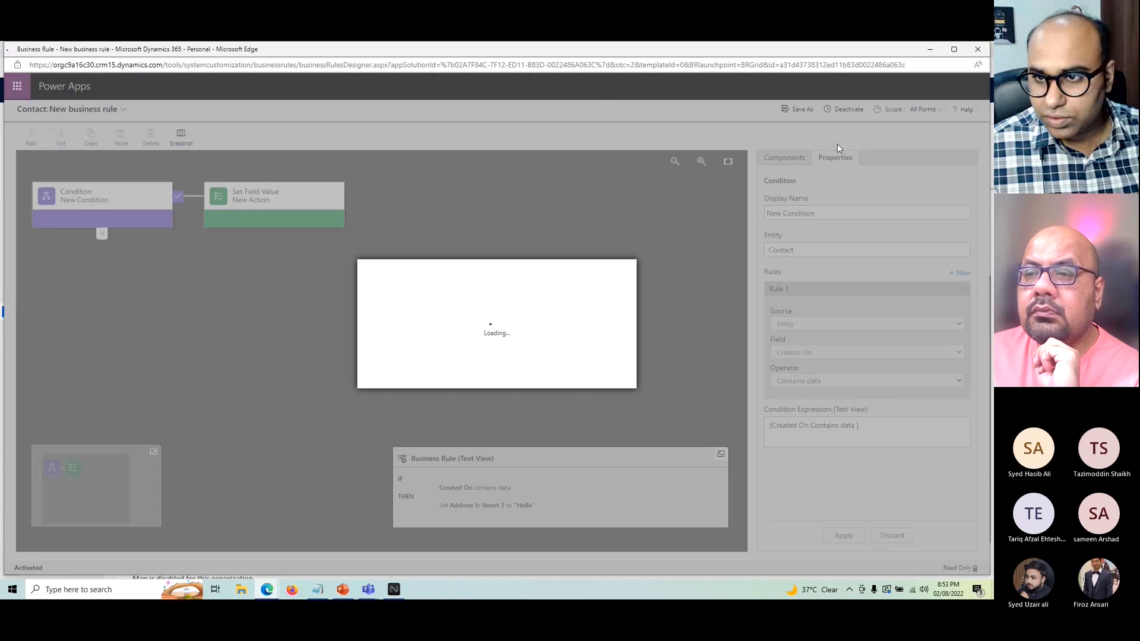
{"action": "left_click", "coordinate": [555, 377]}
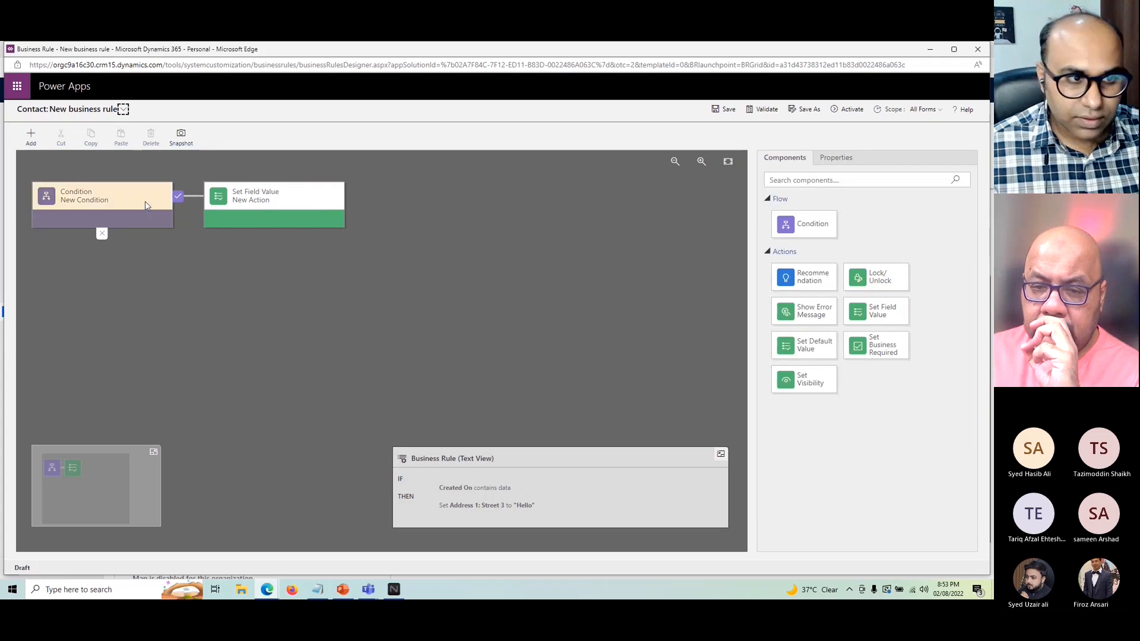
Change the rule's condition to Owner Contains data and apply it
{"action": "left_click", "coordinate": [808, 352]}
{"action": "type", "text": "ow"}
{"action": "key", "text": "Return"}
{"action": "left_click", "coordinate": [818, 380]}
{"action": "left_click", "coordinate": [808, 490]}
{"action": "left_click", "coordinate": [843, 535]}
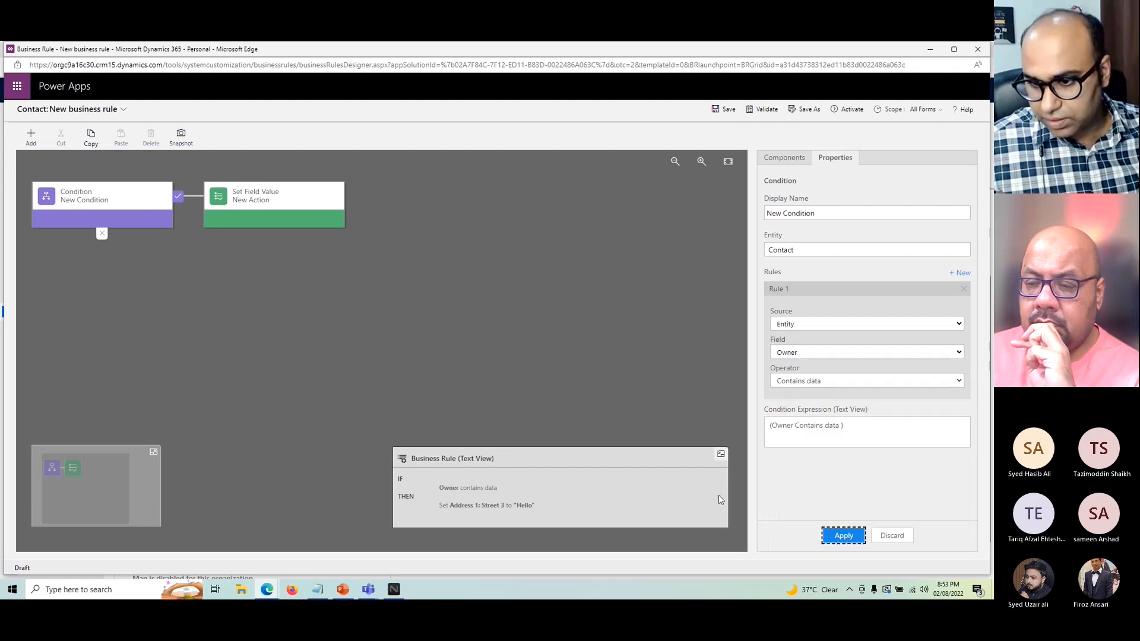
Save the edited business rule and activate it again
{"action": "left_click", "coordinate": [726, 110]}
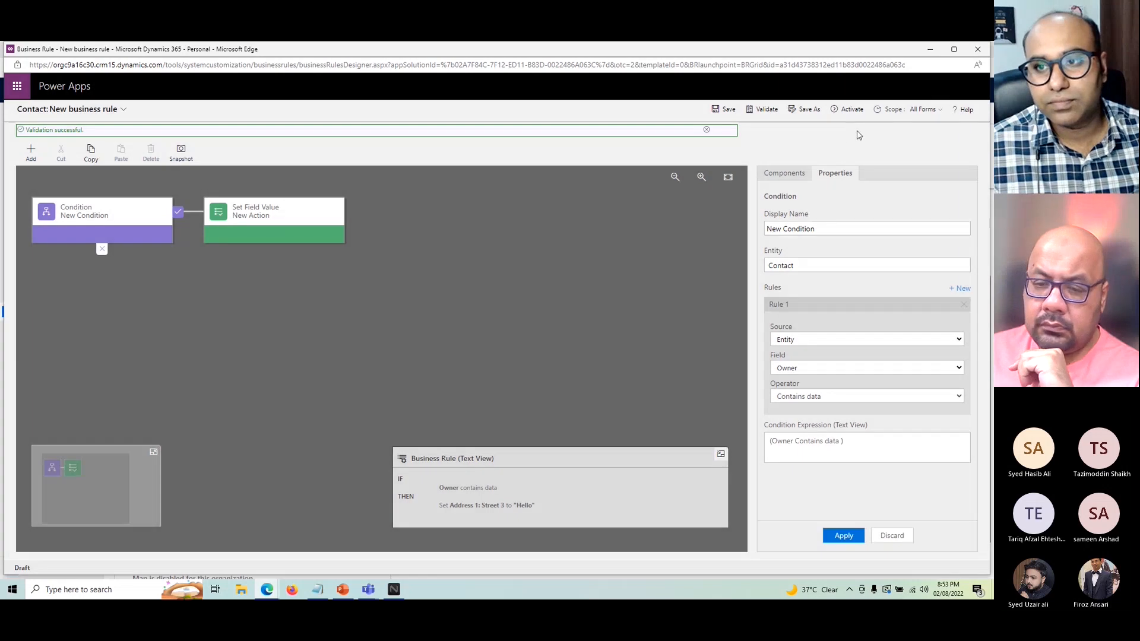
{"action": "left_click", "coordinate": [850, 110]}
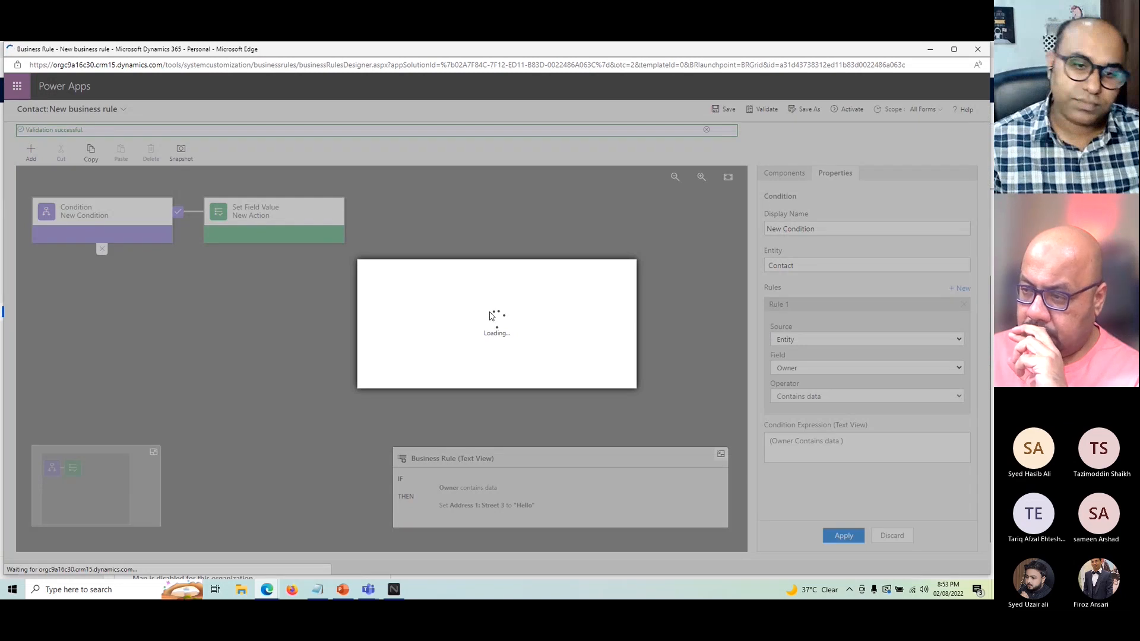
{"action": "left_click", "coordinate": [567, 381]}
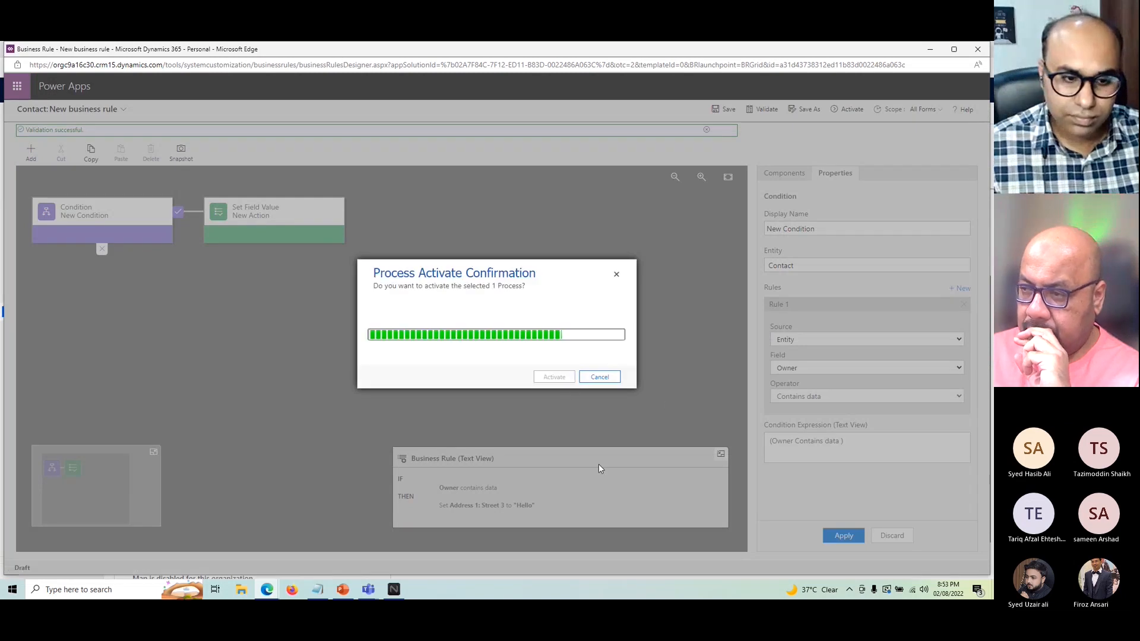
Switch to the contact record and reload it to test whether the Owner condition fills Address 1: Street 3
{"action": "mouse_move", "coordinate": [267, 595]}
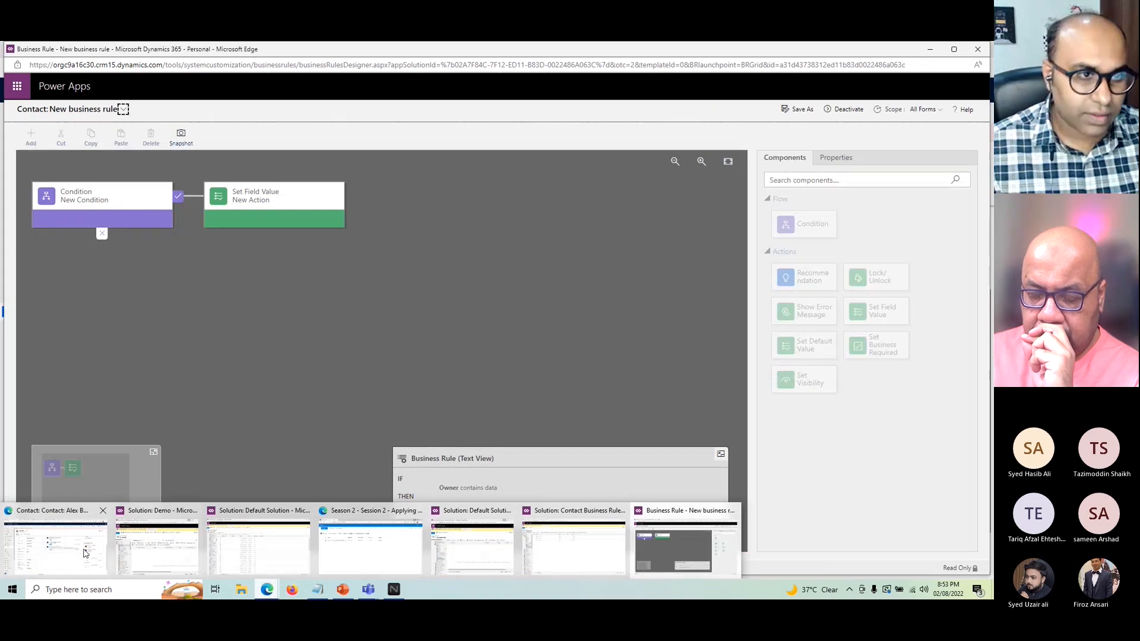
{"action": "left_click", "coordinate": [80, 547]}
{"action": "key", "text": "F5"}
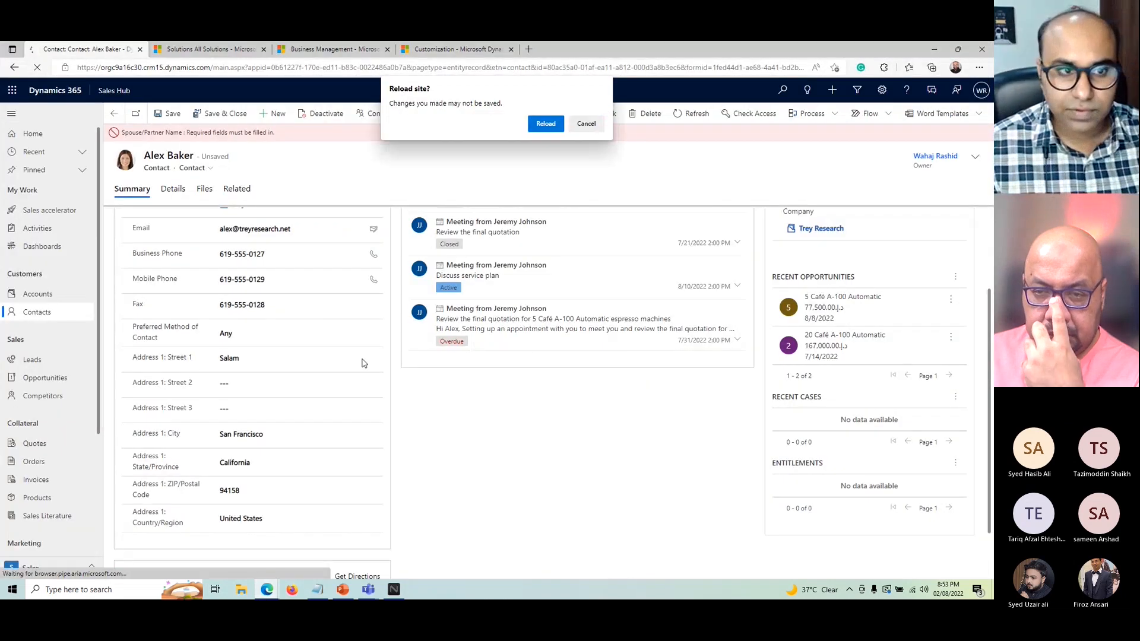
{"action": "key", "text": "Return"}
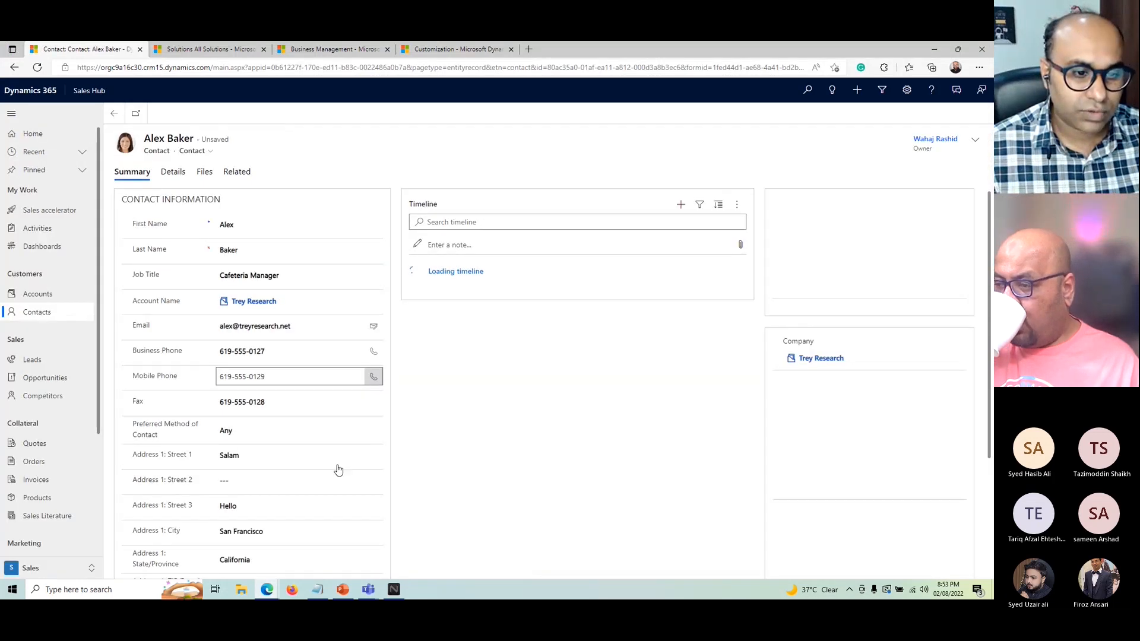
Check Address 1: Street 3 on the contact record, and deactivate the Owner Contains data rule in the business rule designer
{"action": "scroll", "coordinate": [333, 469], "scroll_direction": "down", "scroll_amount": 3}
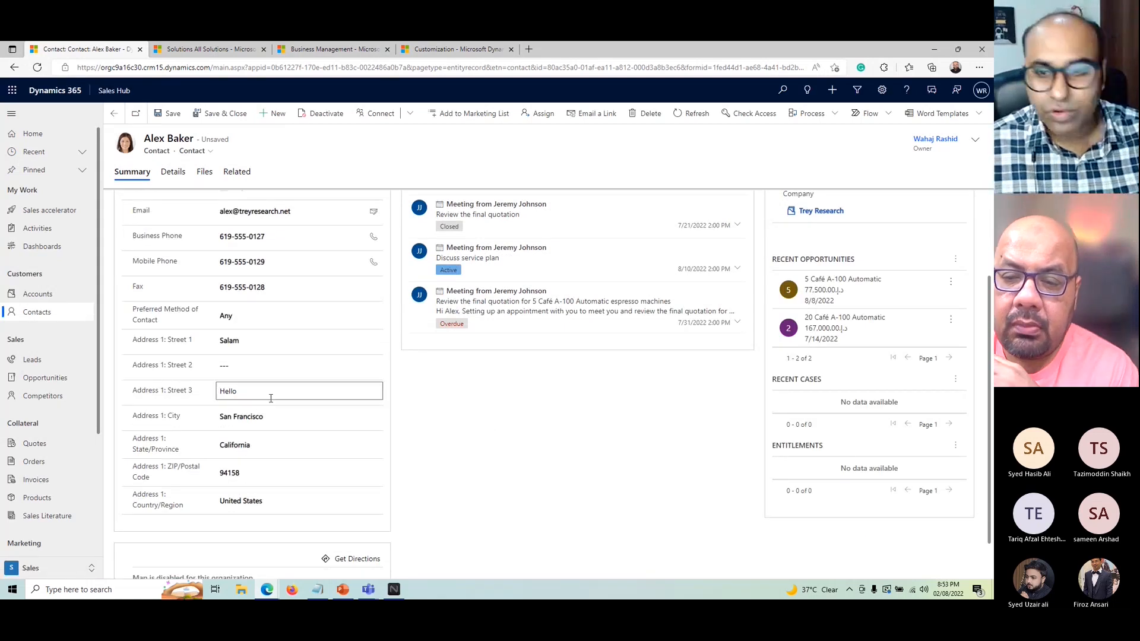
{"action": "left_click", "coordinate": [270, 586]}
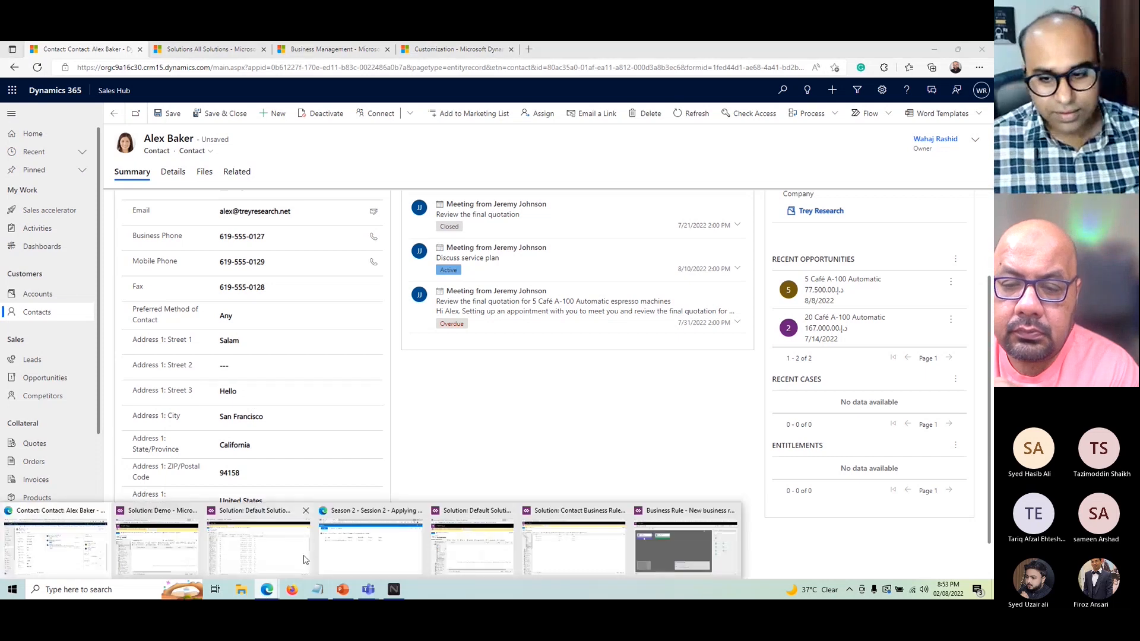
{"action": "mouse_move", "coordinate": [654, 553]}
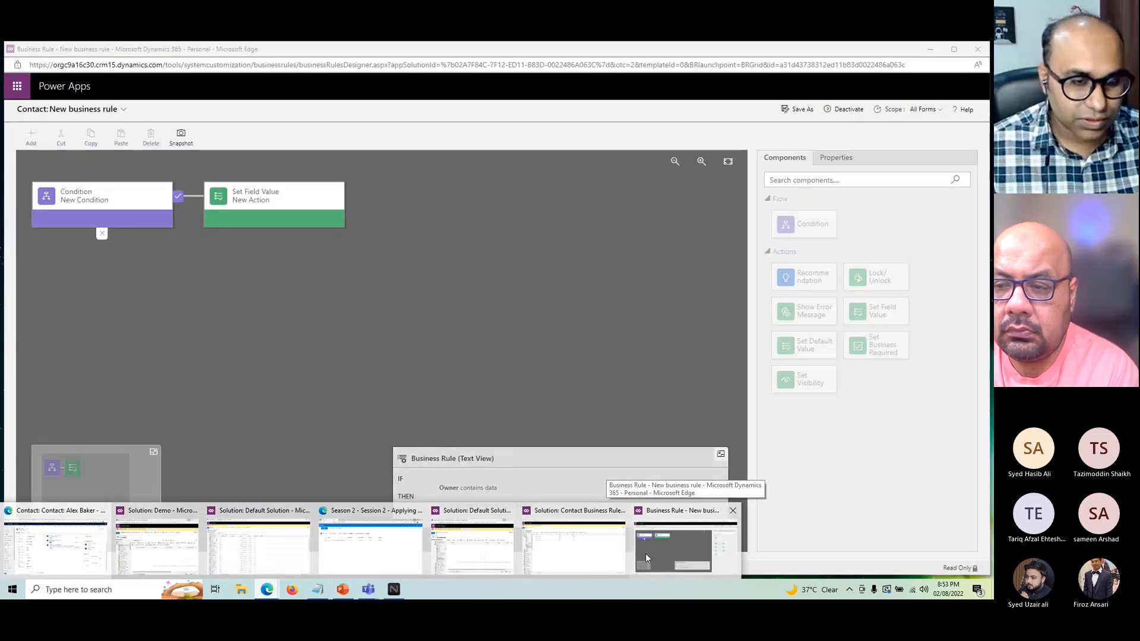
{"action": "mouse_move", "coordinate": [585, 550]}
{"action": "left_click", "coordinate": [674, 550]}
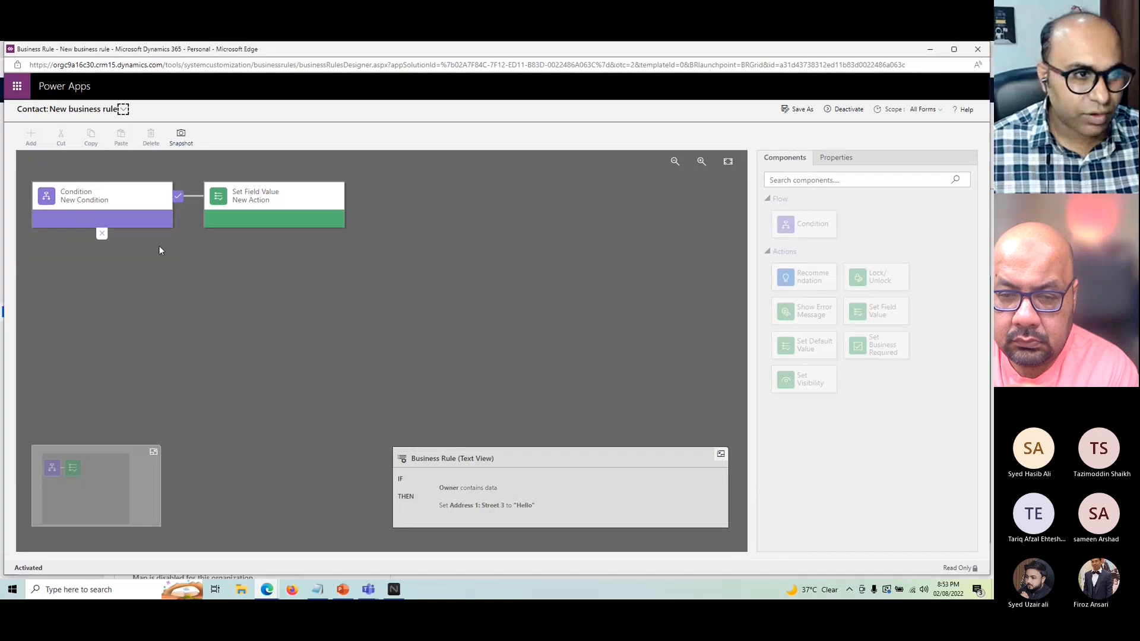
{"action": "left_click", "coordinate": [845, 113]}
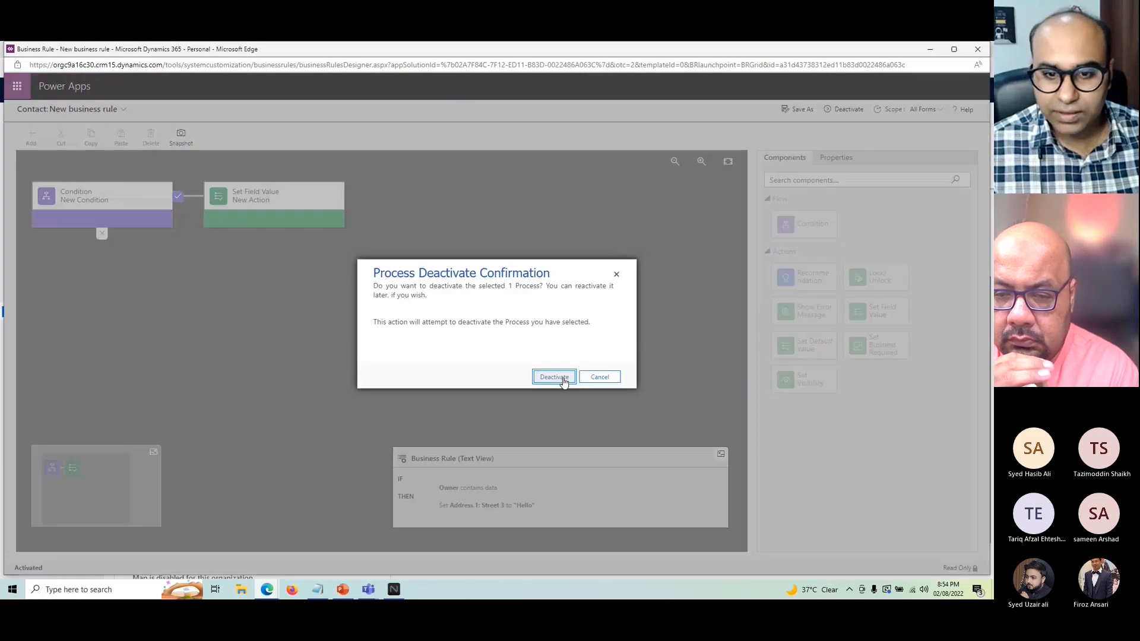
{"action": "left_click", "coordinate": [553, 374]}
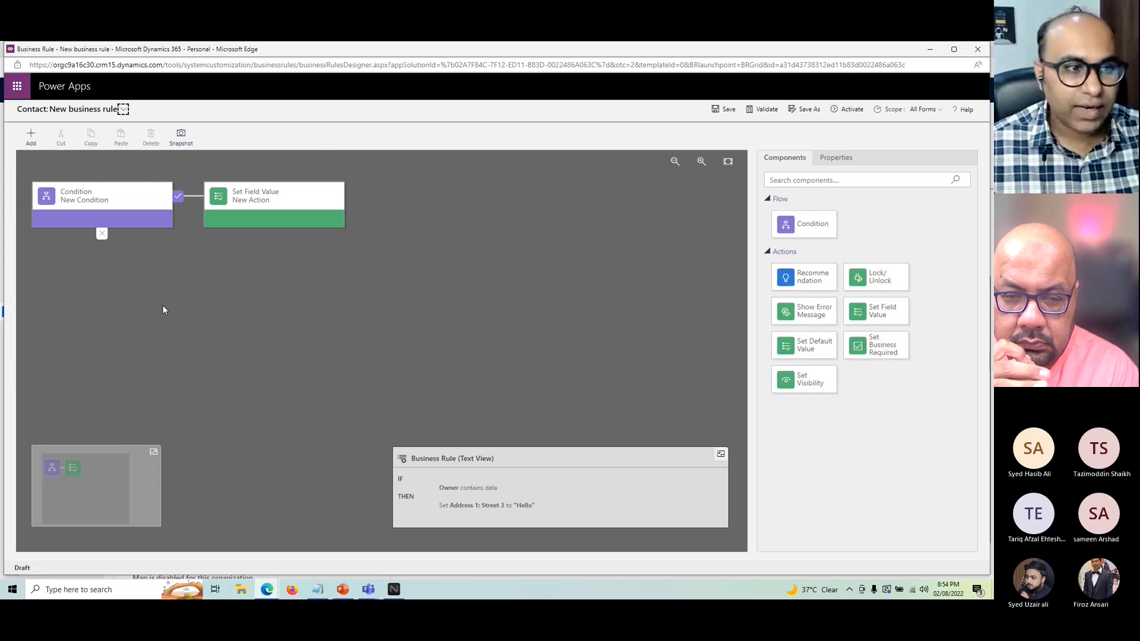
Add a second condition to the false branch of the rule's Owner condition
{"action": "left_click", "coordinate": [251, 213]}
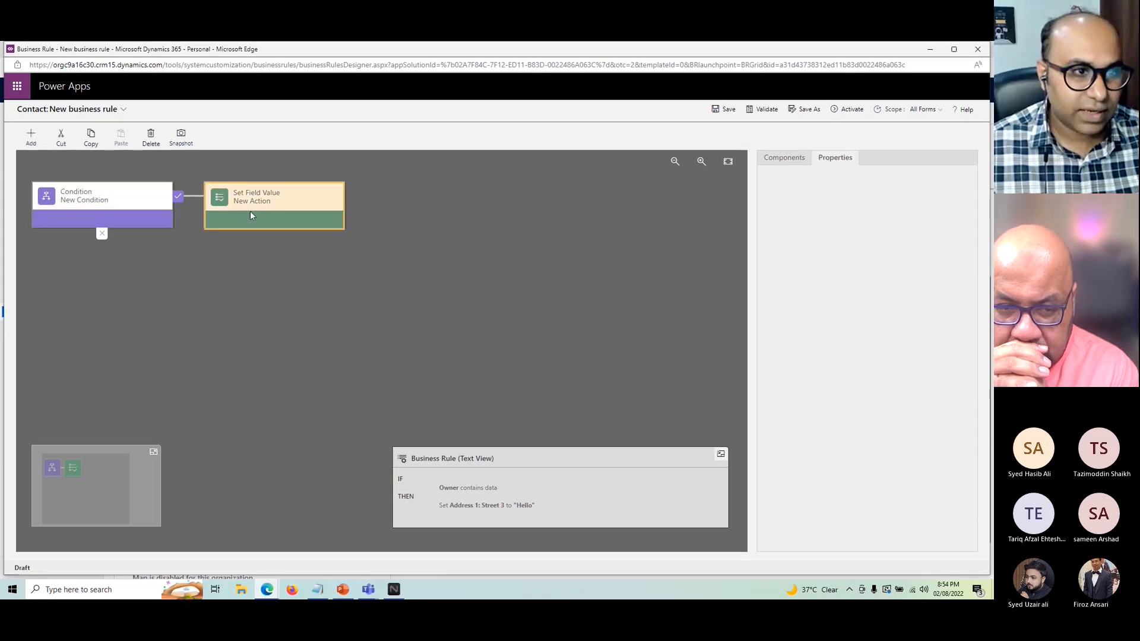
{"action": "left_click", "coordinate": [41, 142]}
{"action": "left_click", "coordinate": [48, 170]}
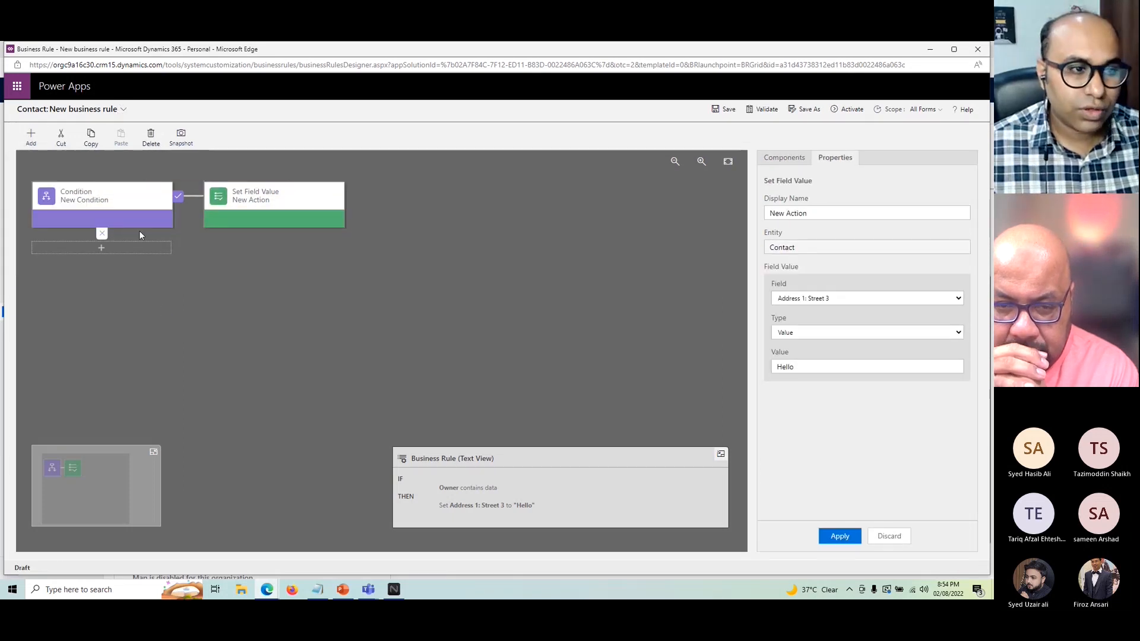
{"action": "left_click", "coordinate": [119, 248]}
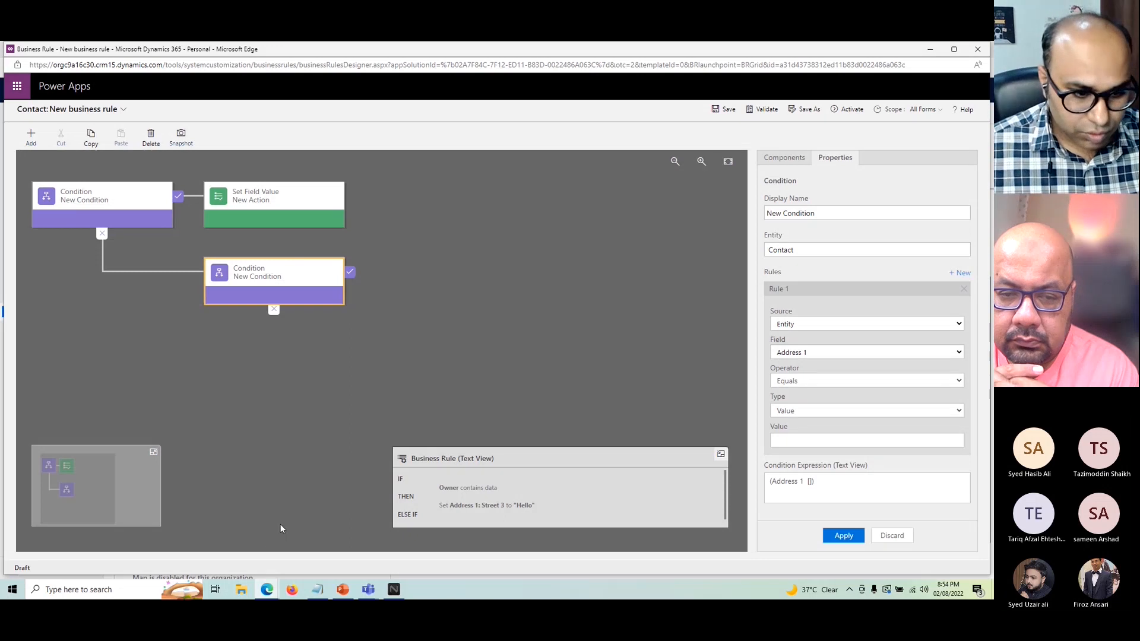
Switch to the PowerPoint presentation, start the slide show from the current slide and advance to the Considerations slide
{"action": "left_click", "coordinate": [261, 593]}
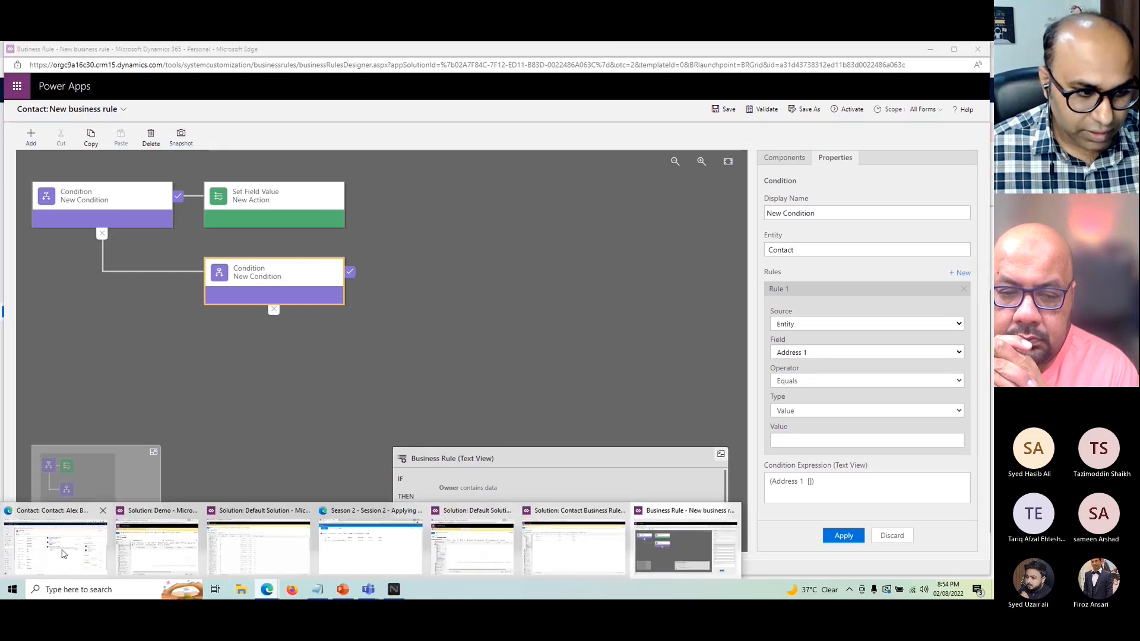
{"action": "left_click", "coordinate": [55, 545]}
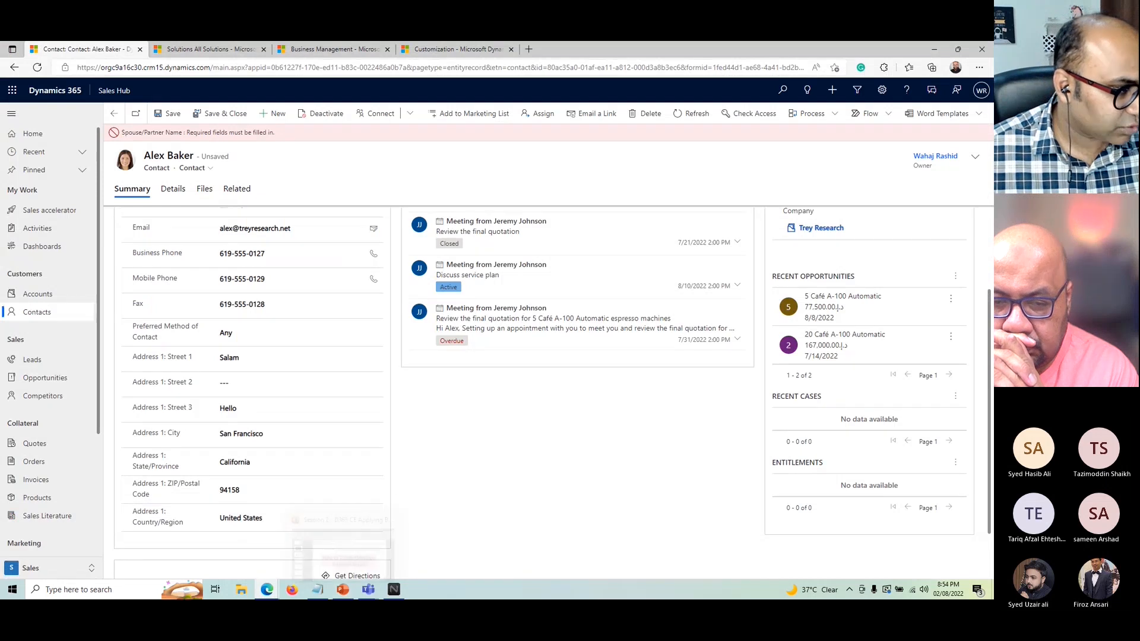
{"action": "left_click", "coordinate": [343, 589]}
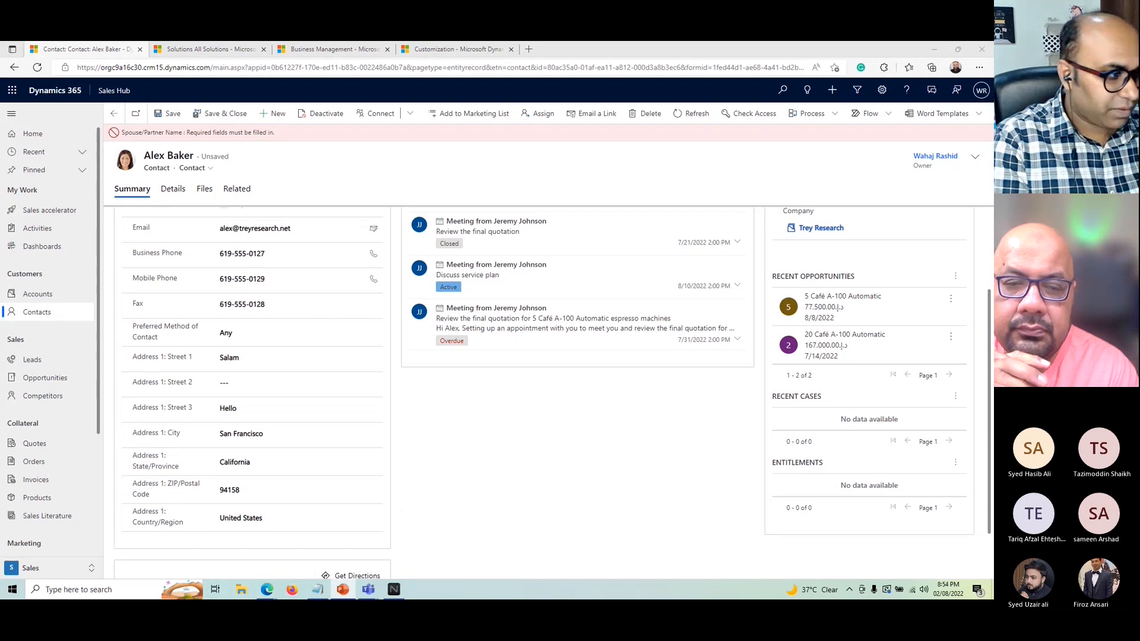
{"action": "key", "text": "shift+F5"}
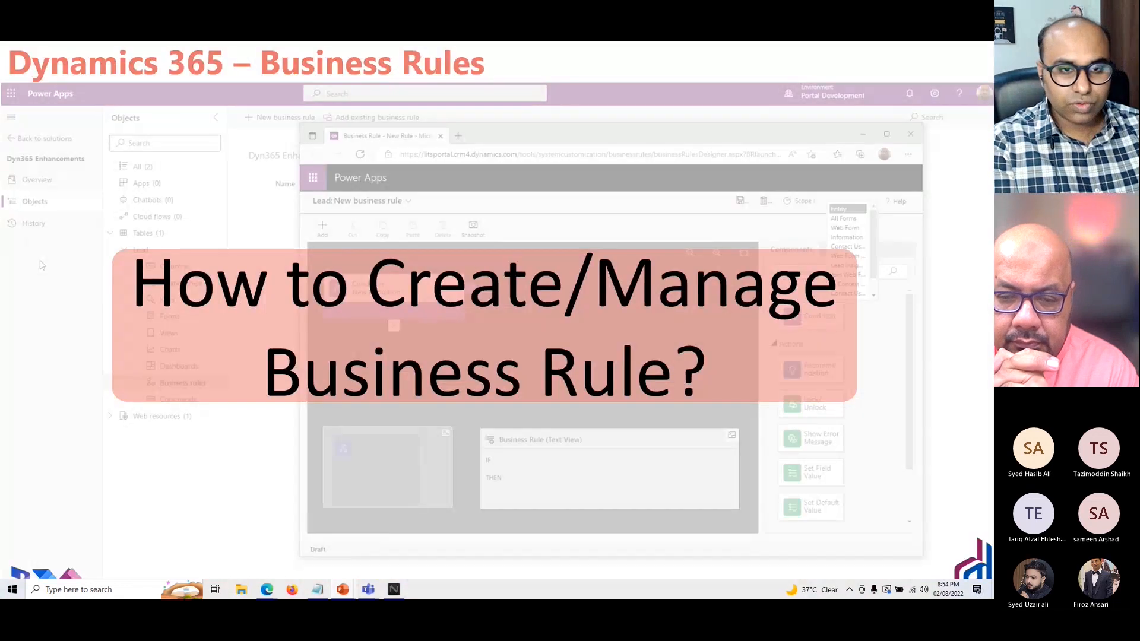
{"action": "key", "text": "Right"}
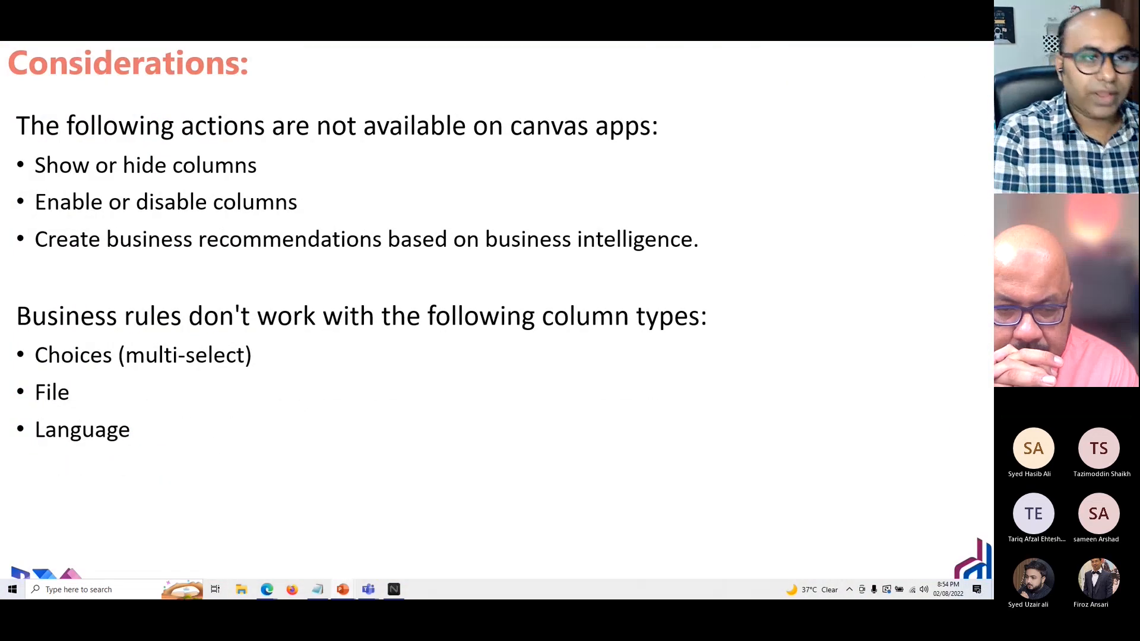